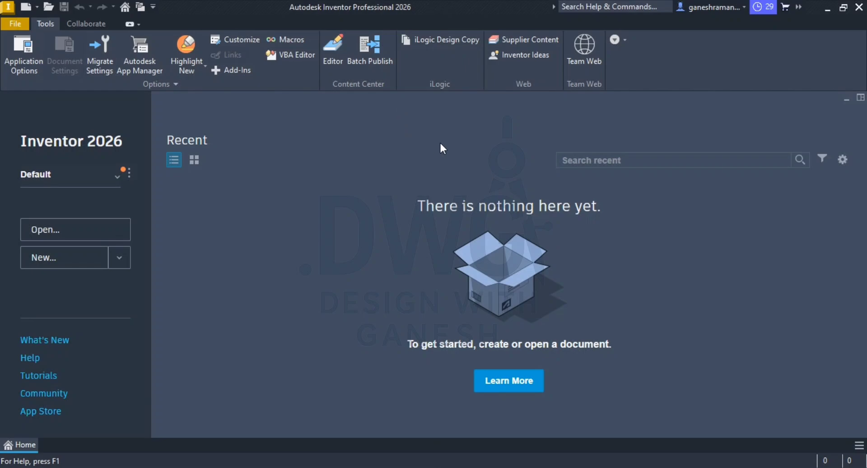
Step: Consult the dimensioned isometric drawings on page 7 of Mech Work Book.pdf and return to Inventor
key(alt+Tab)
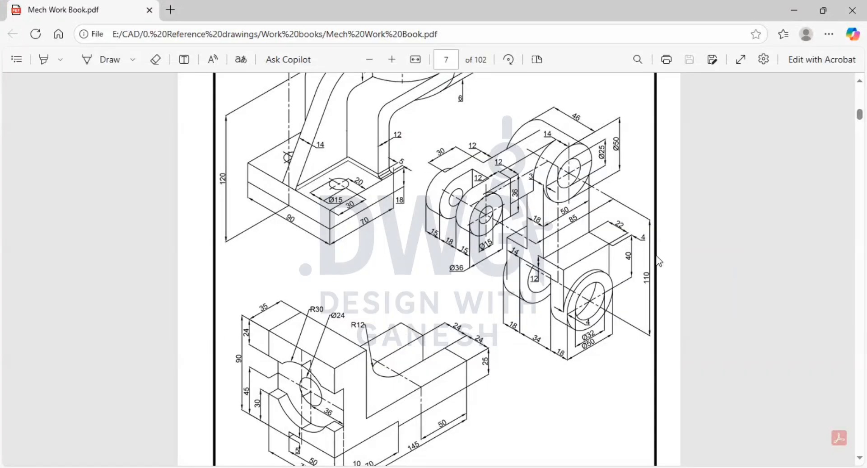
key(alt+Tab)
key(alt+Tab)
key(alt+Tab)
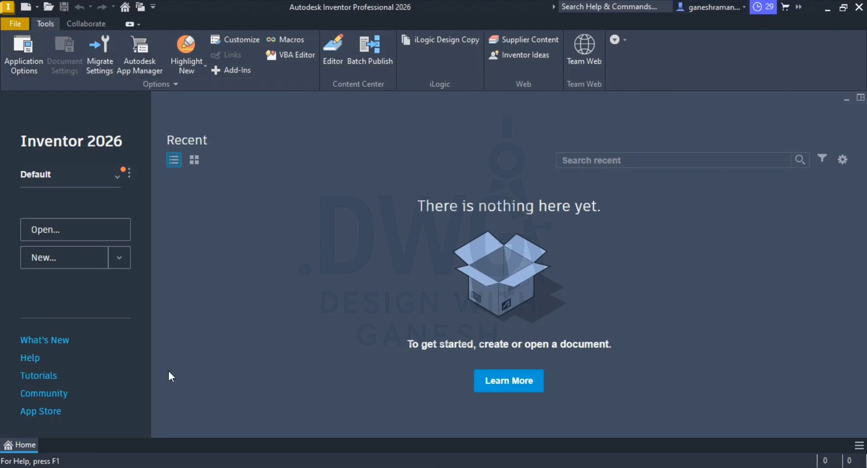
Step: Launch Autodesk Inventor from the desktop and check the reference drawing in Mech Work Book.pdf once more
key(super+d)
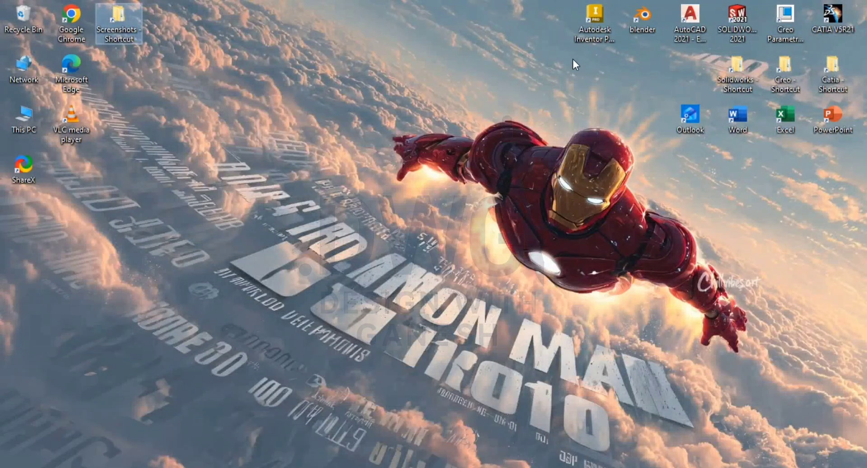
double_click(593, 31)
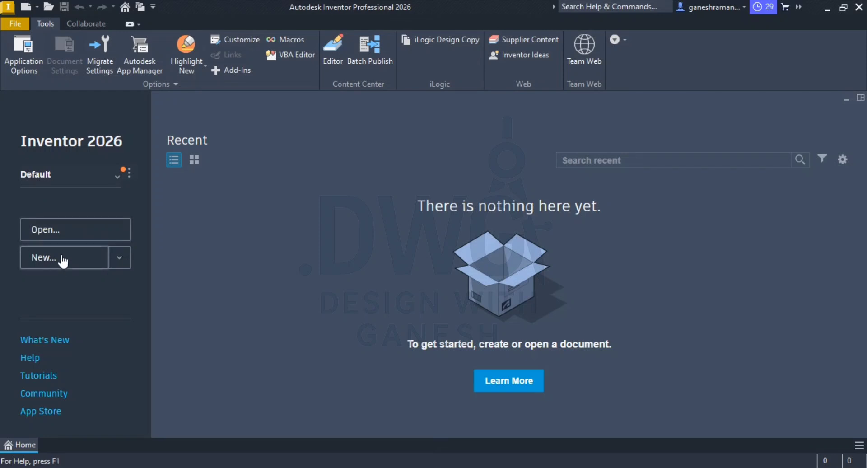
key(alt+Tab)
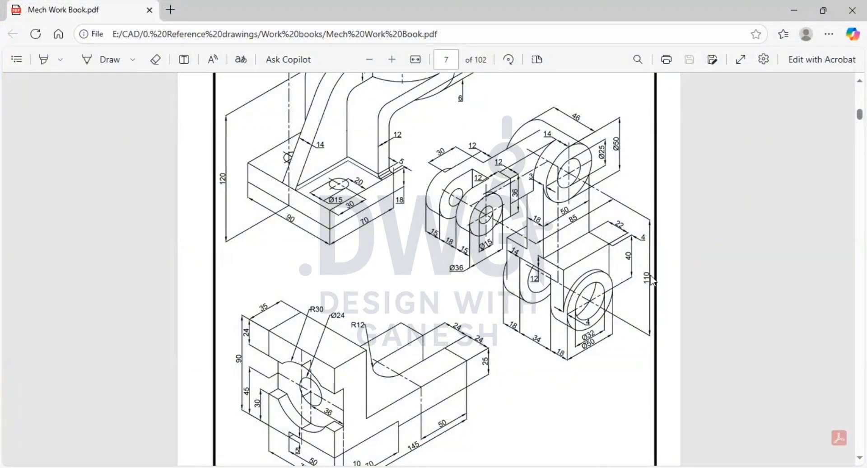
key(alt+Tab)
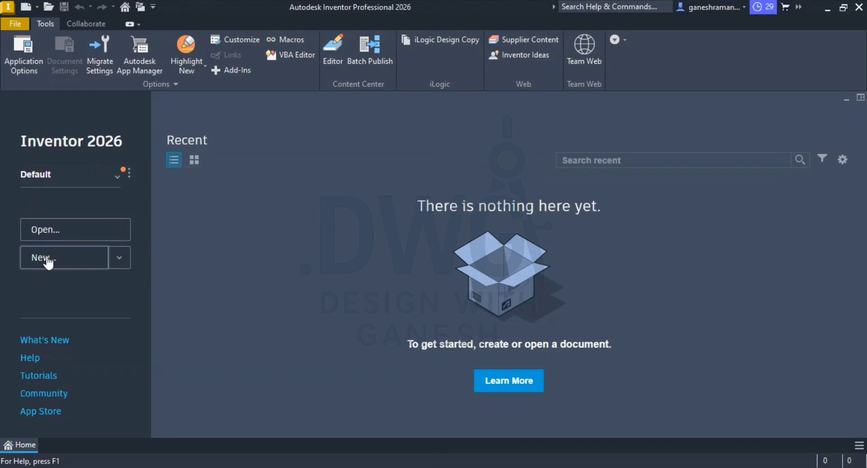
Step: Browse the English and Metric templates for a new file, examining the part, assembly and drawing types in the Metric set
click(48, 262)
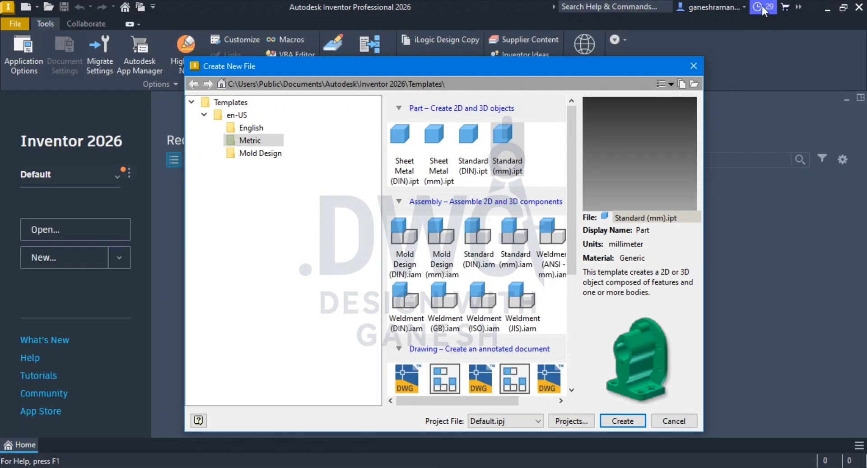
click(670, 423)
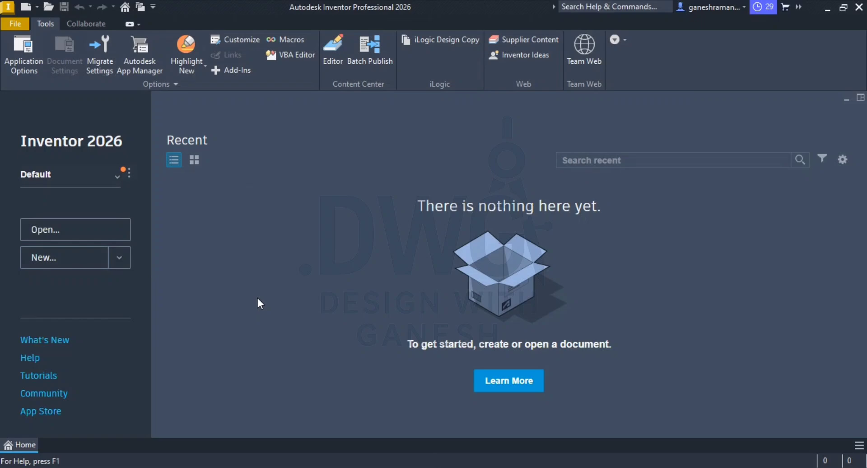
click(53, 259)
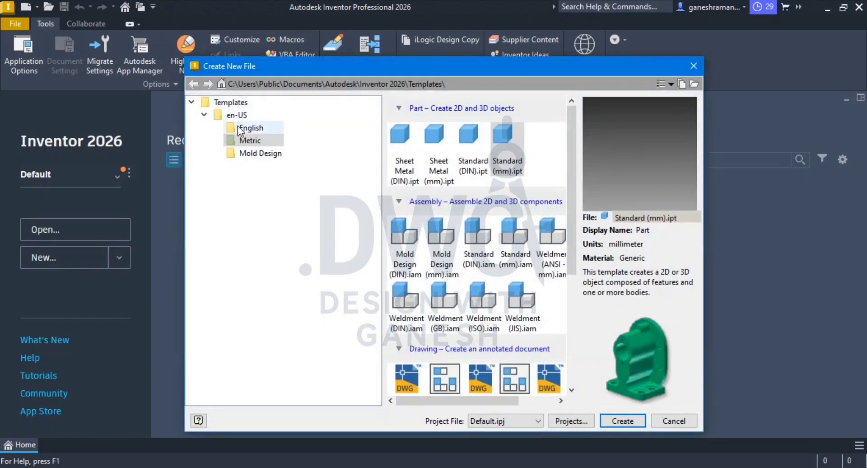
click(204, 114)
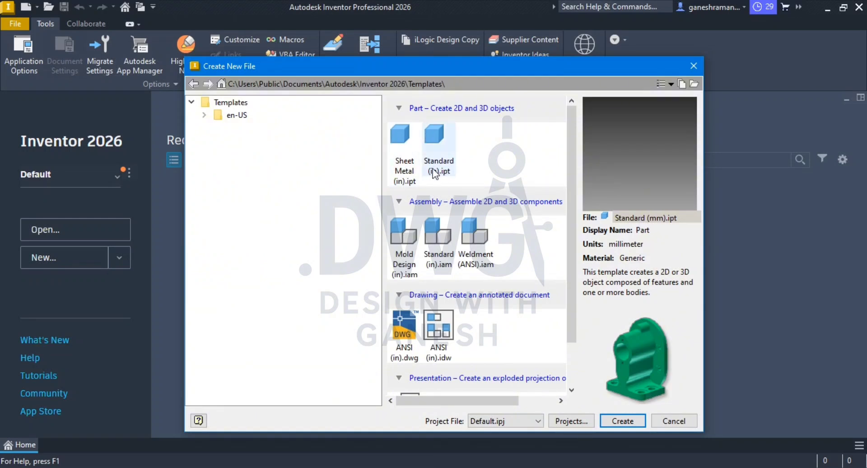
click(205, 114)
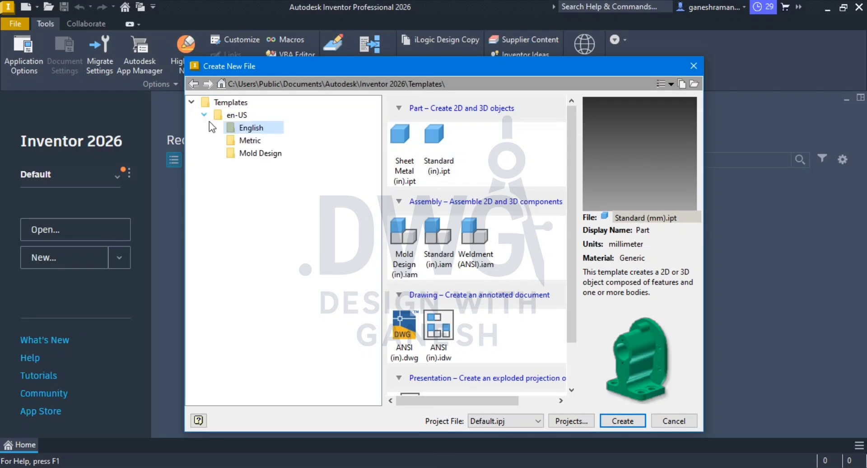
click(249, 140)
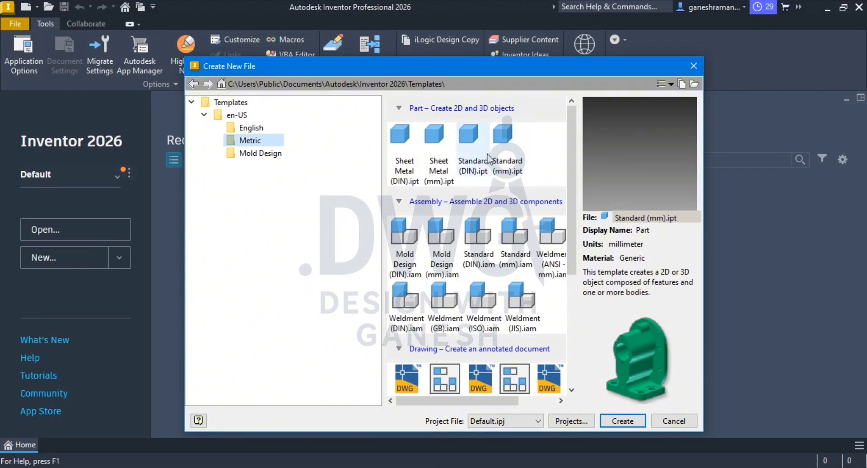
scroll(494, 204, down, 3)
scroll(494, 205, up, 4)
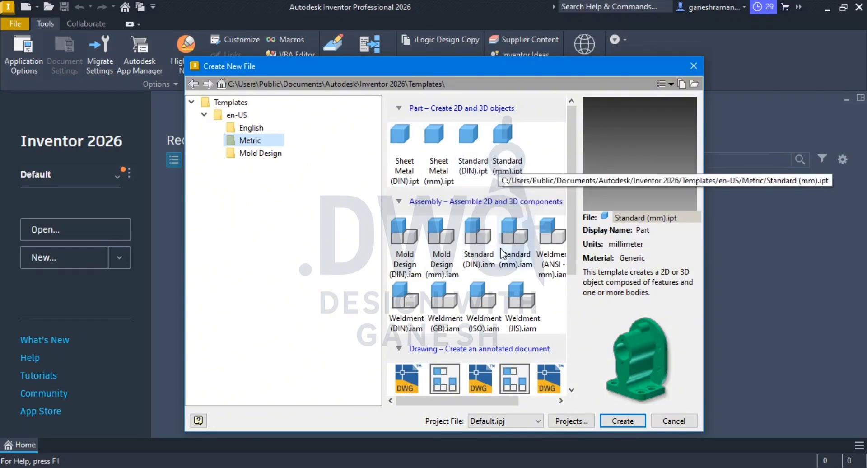
scroll(470, 200, down, 1)
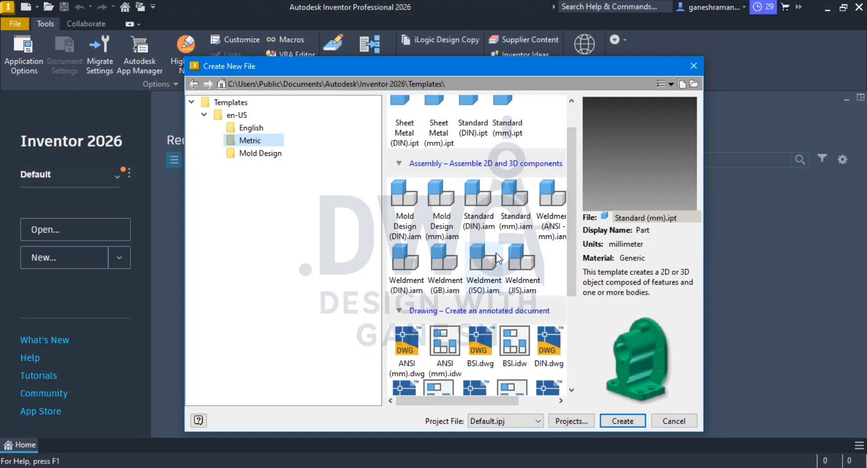
click(514, 213)
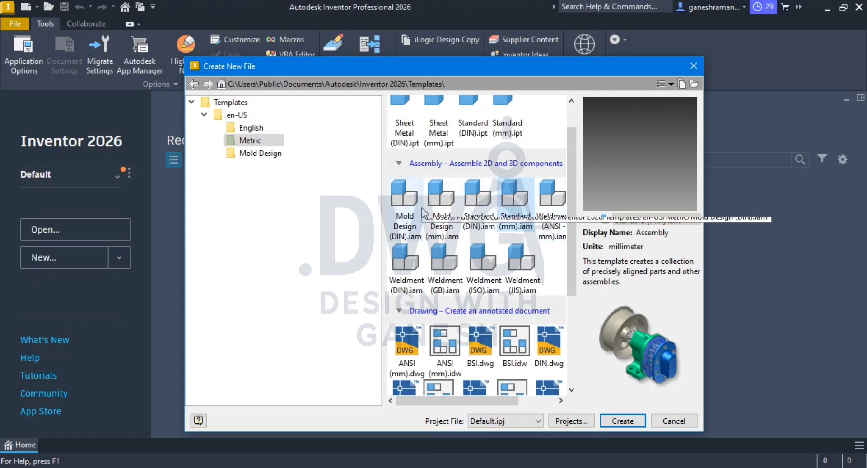
scroll(479, 231, up, 1)
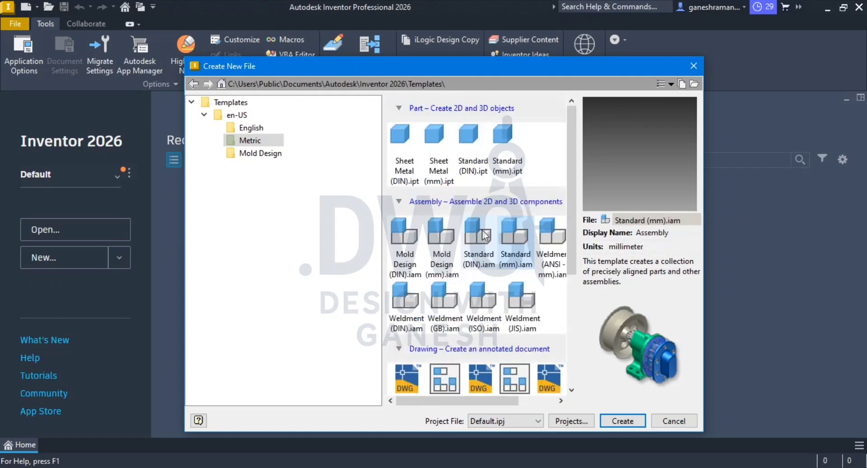
scroll(490, 224, down, 3)
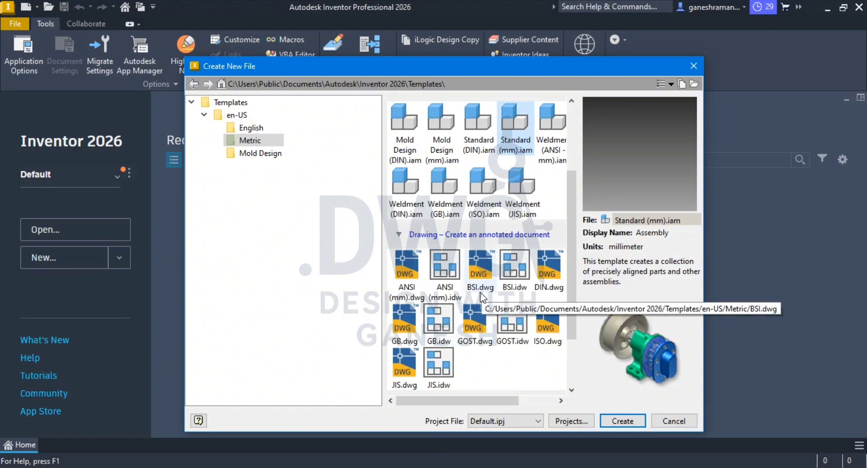
scroll(482, 298, up, 3)
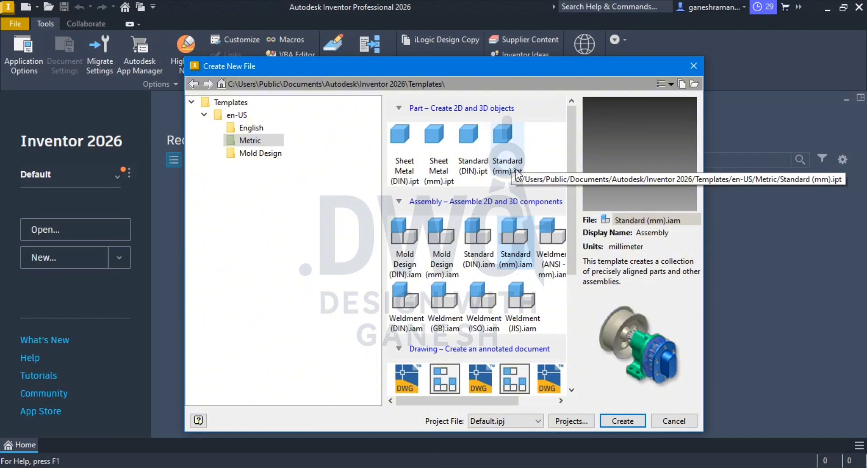
Step: Create two new parts from the metric Standard (mm).ipt template and close the first one
double_click(501, 144)
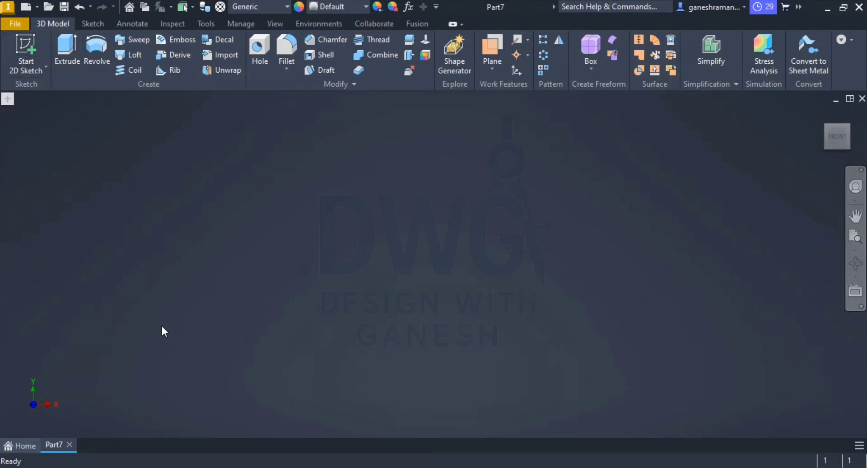
click(20, 445)
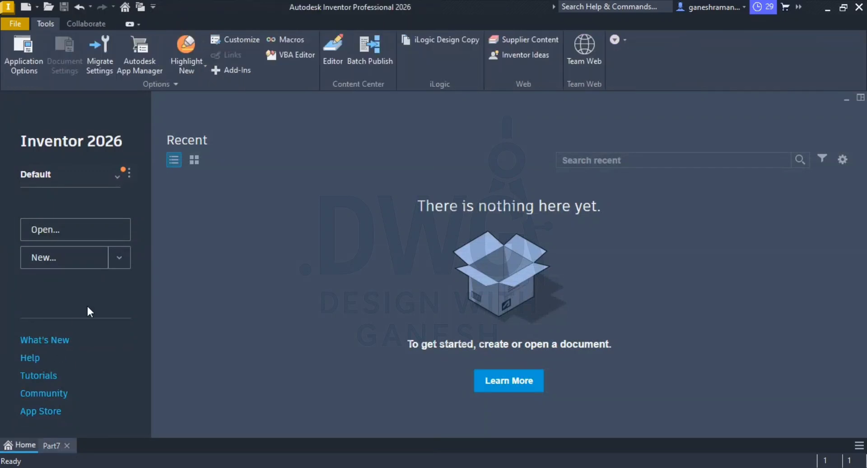
click(44, 258)
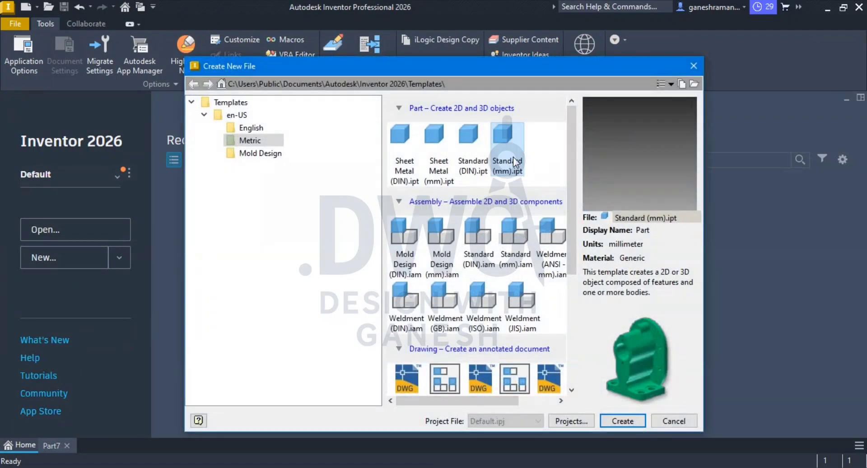
double_click(506, 174)
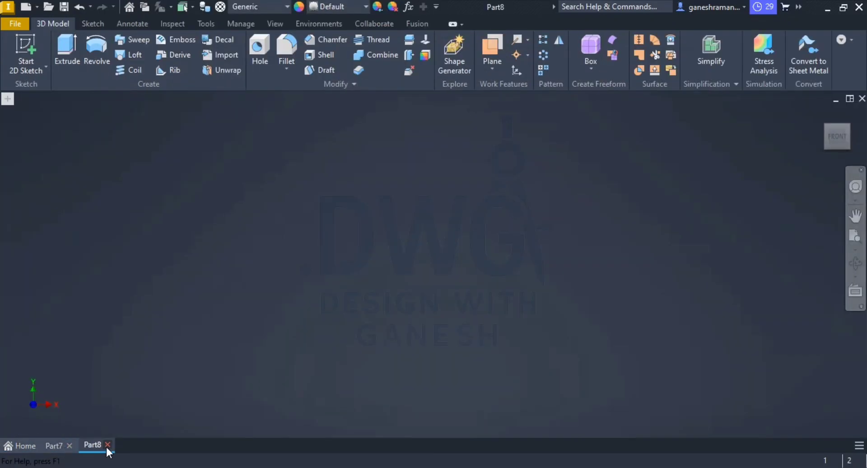
click(70, 445)
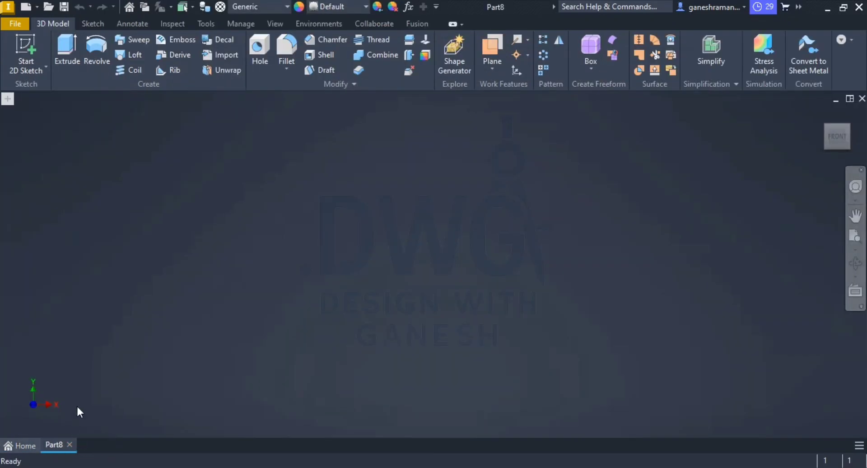
Step: Show the Model Browser and expand the part's Origin folder to preview its planes and axes
click(9, 98)
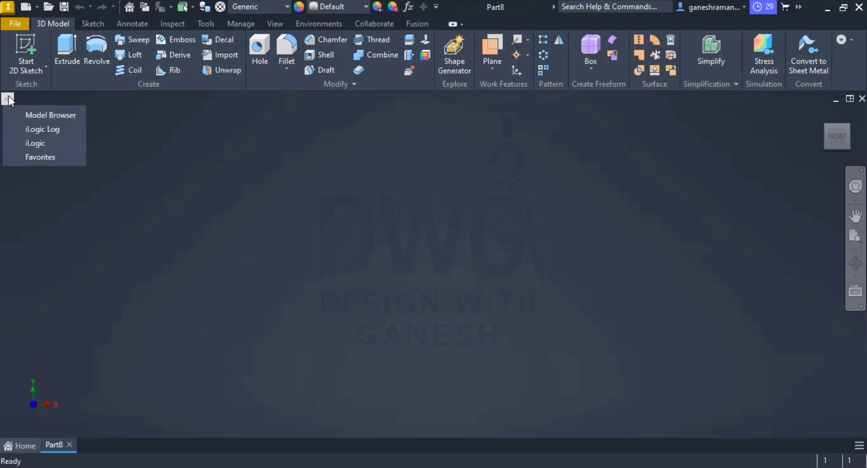
click(22, 115)
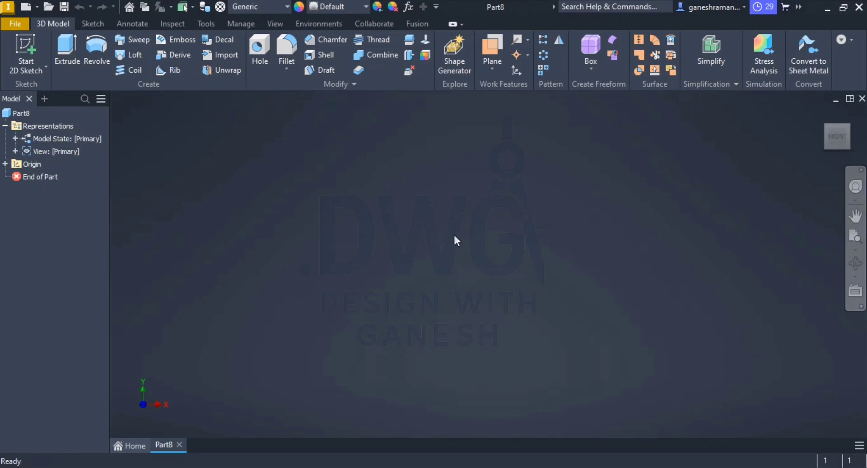
key(alt+Tab)
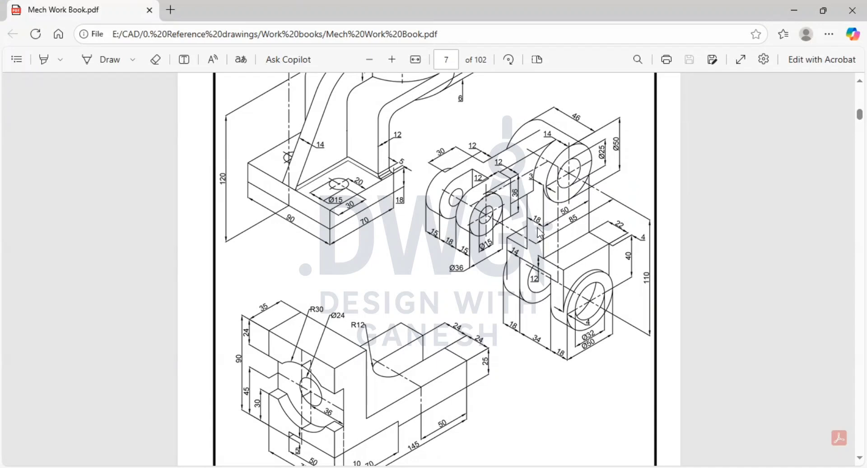
key(alt+Tab)
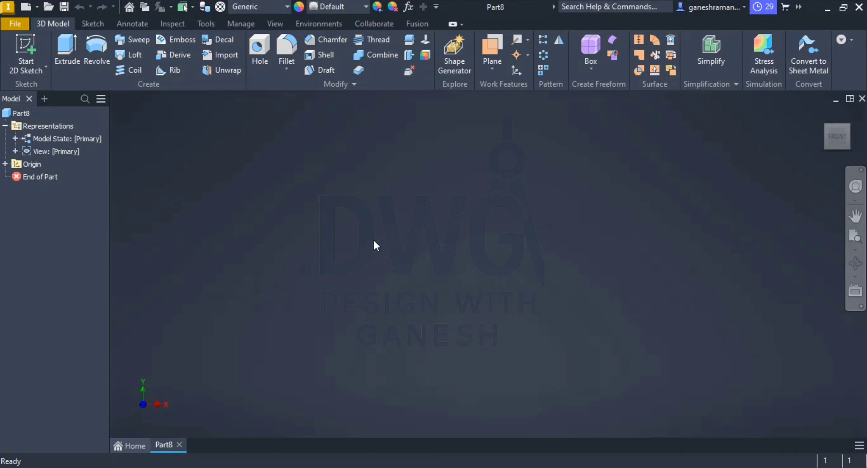
click(6, 165)
click(40, 177)
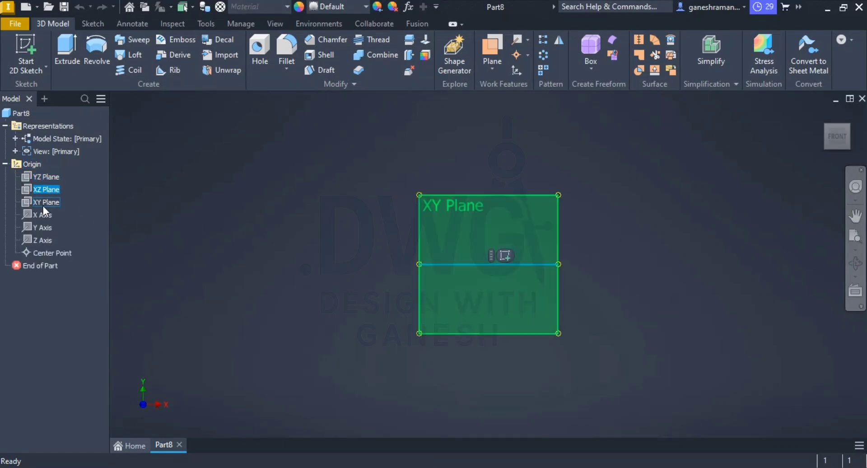
click(42, 203)
click(39, 216)
click(241, 220)
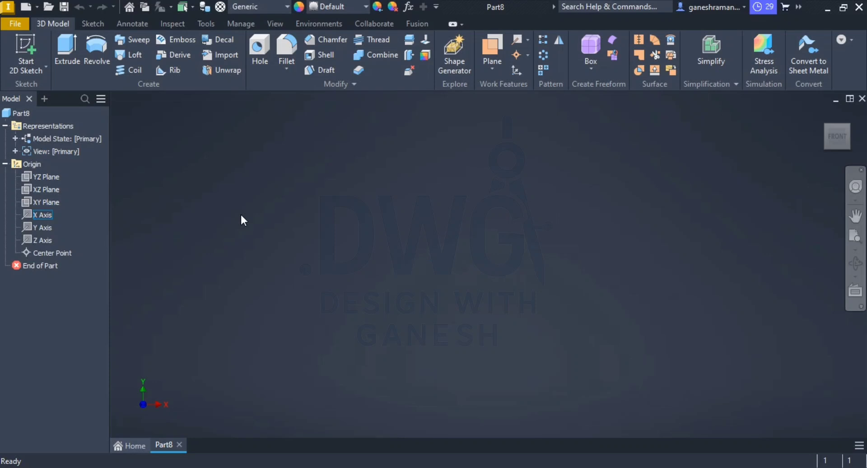
Step: Start a 2D sketch on the YZ plane and check the reference drawing in Mech Work Book.pdf
click(27, 43)
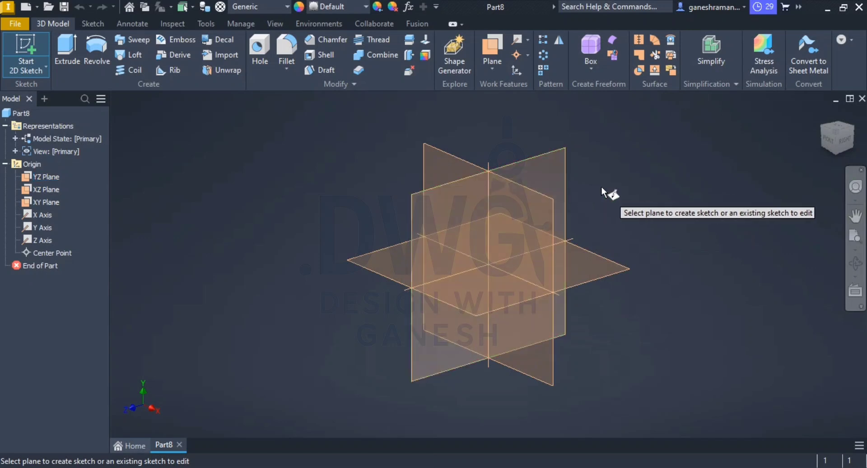
click(557, 178)
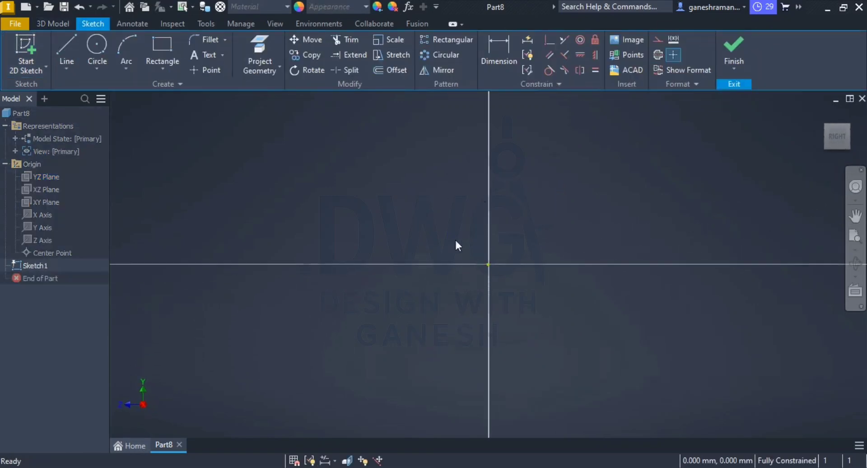
key(alt+Tab)
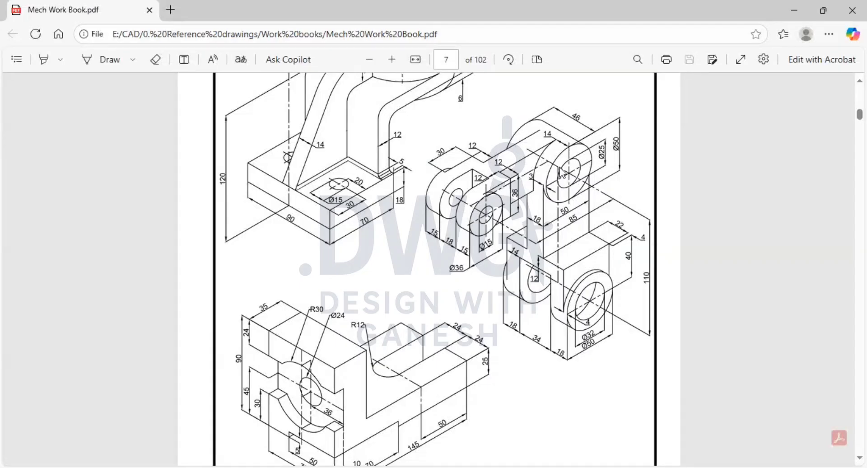
key(alt+Tab)
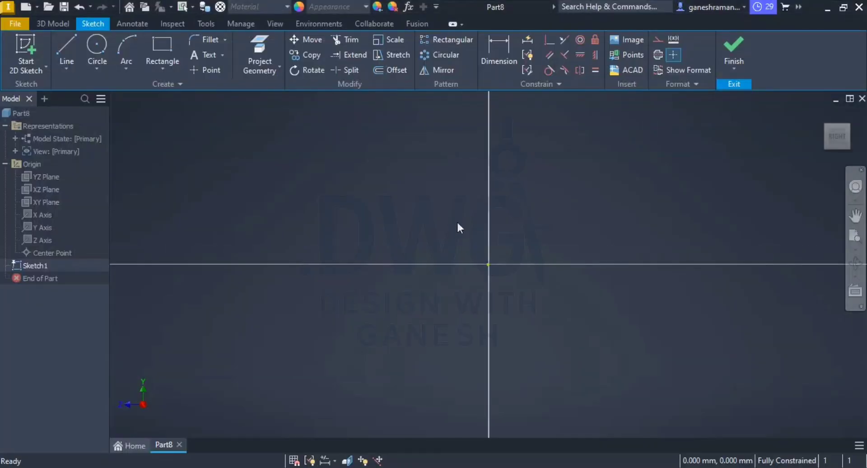
Step: Sketch a circle centred on the sketch origin
click(97, 45)
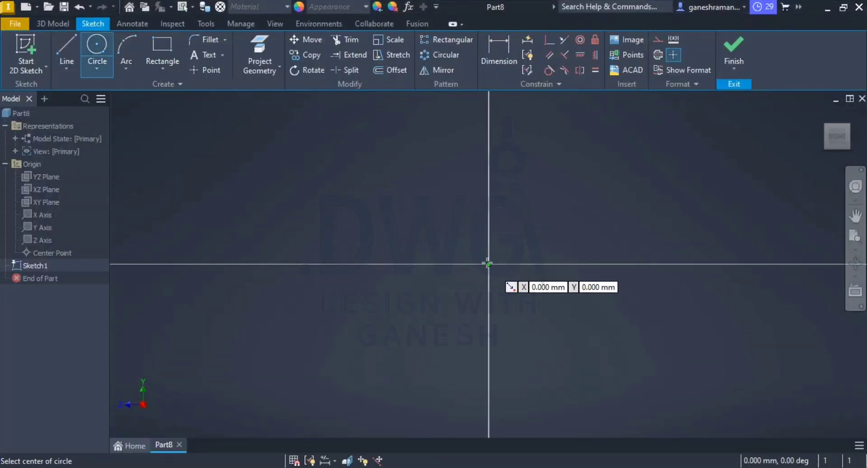
click(488, 265)
click(447, 233)
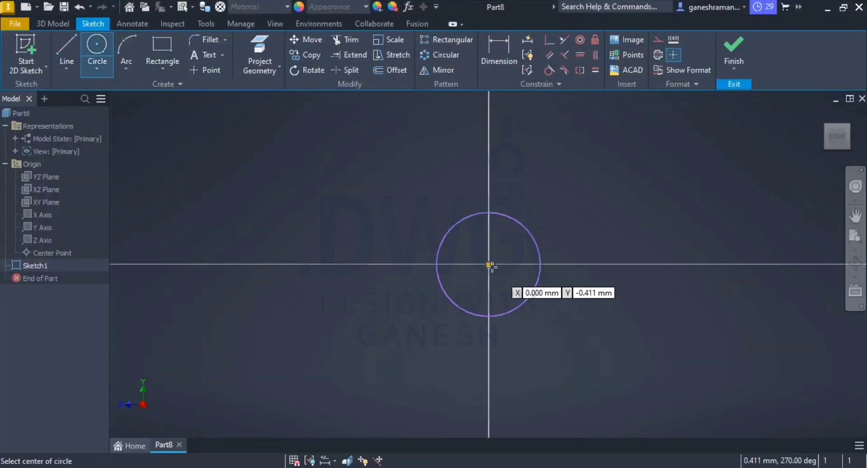
Step: Sketch a larger circle about 15 mm in diameter, concentric with the existing circle at the sketch origin
click(488, 264)
click(441, 205)
key(Escape)
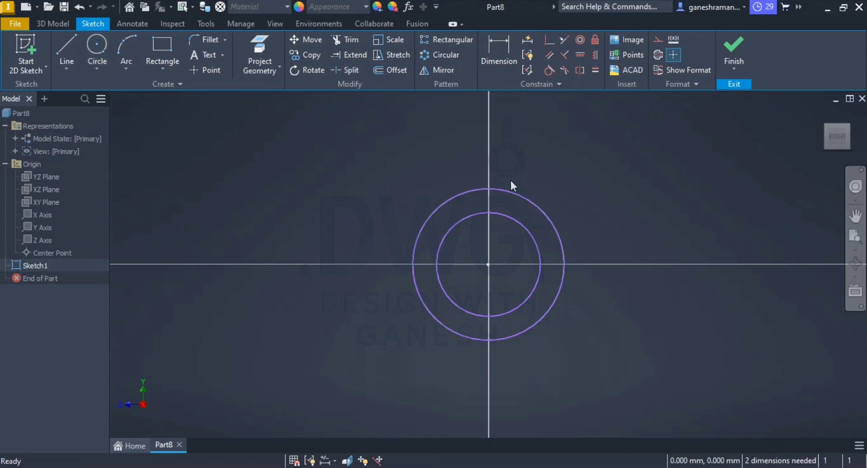
Step: Dimension the outer circle and set its diameter to 50 mm
click(499, 53)
click(530, 199)
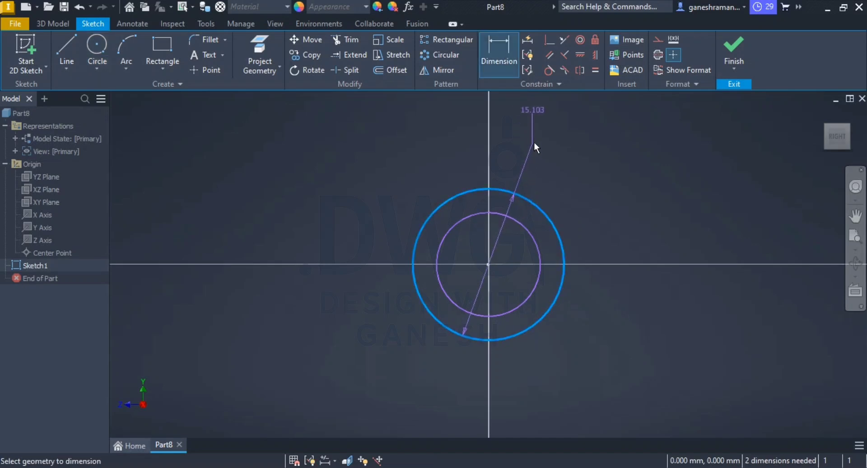
click(591, 178)
text(50)
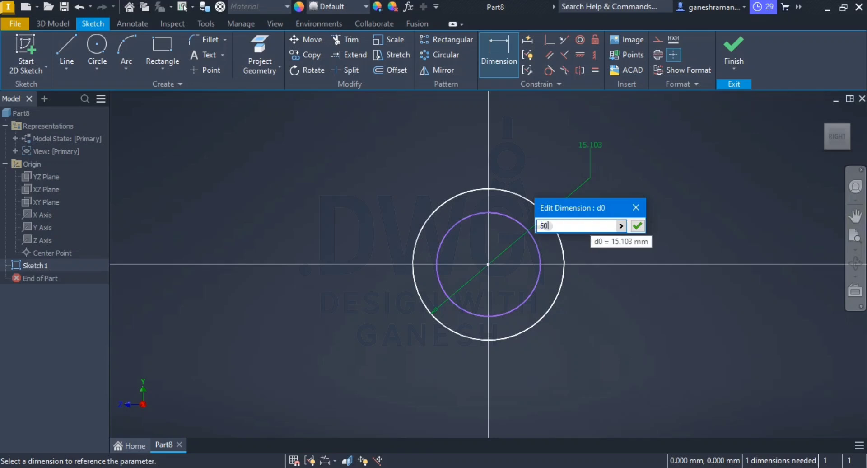
key(Return)
scroll(580, 249, down, 5)
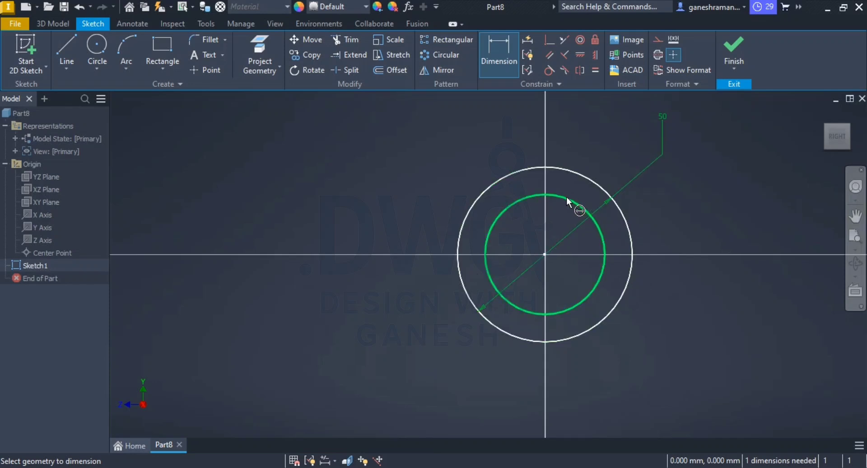
key(Escape)
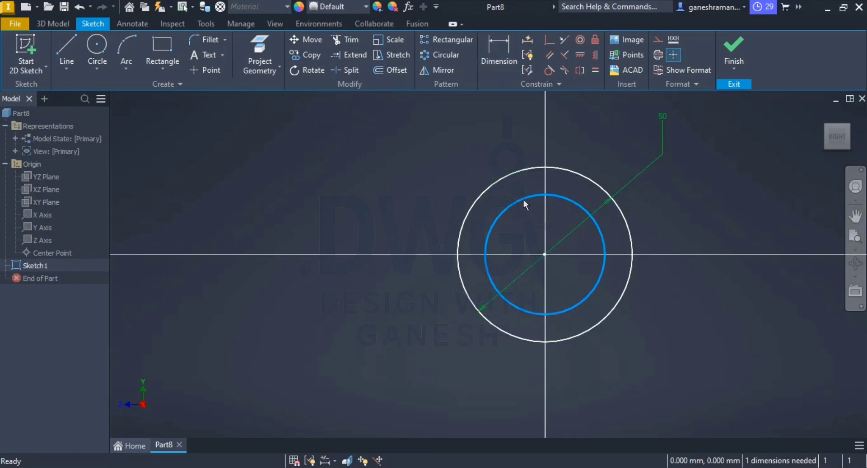
Step: Dimension the inner circle with a 25 mm diameter and finish the sketch
mouse_move(523, 198)
mouse_down()
mouse_move(529, 247)
mouse_move(514, 212)
mouse_up()
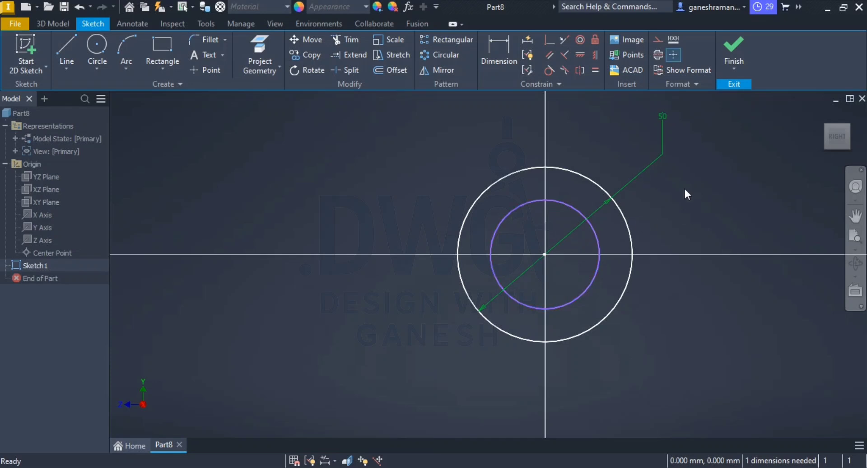
click(513, 58)
click(517, 208)
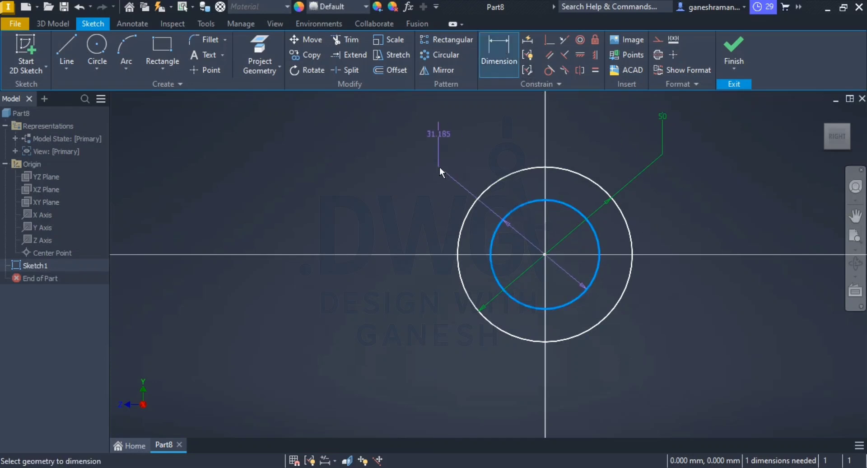
click(447, 181)
text(26)
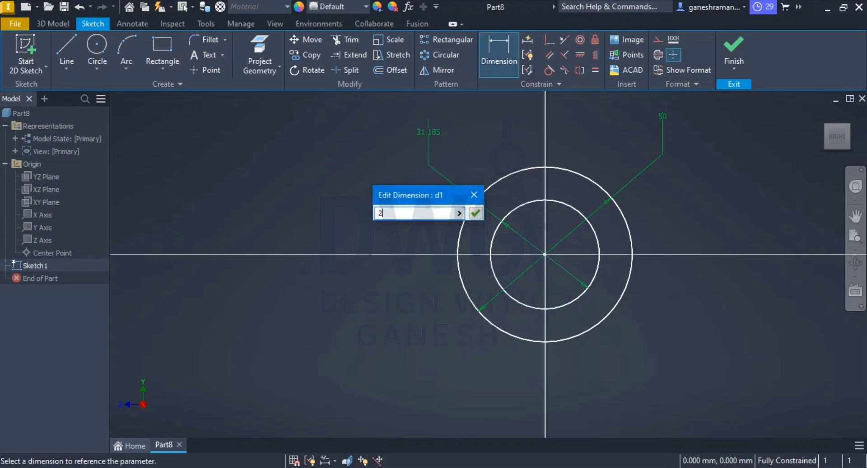
key(Return)
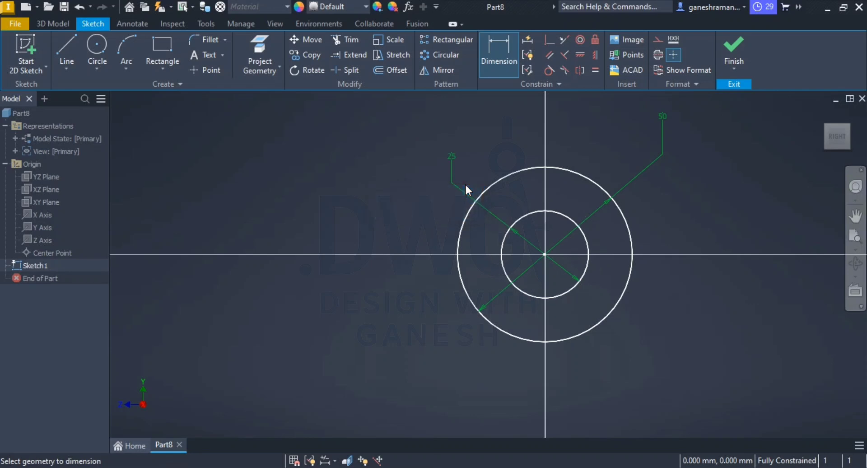
key(Escape)
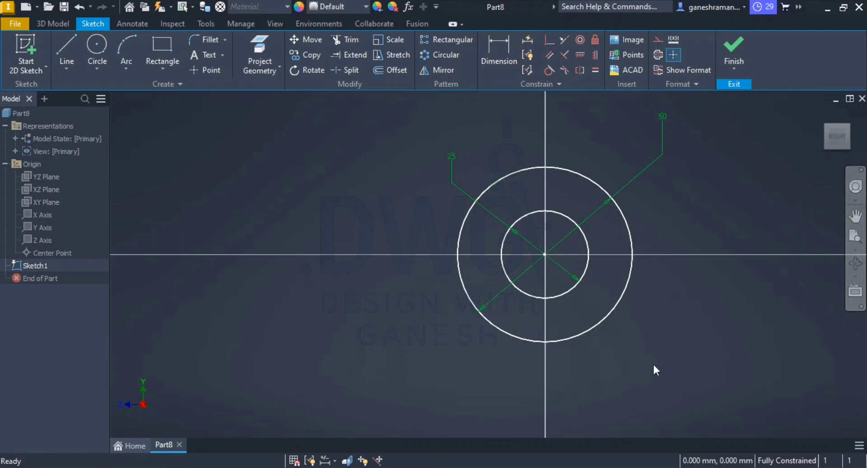
click(733, 50)
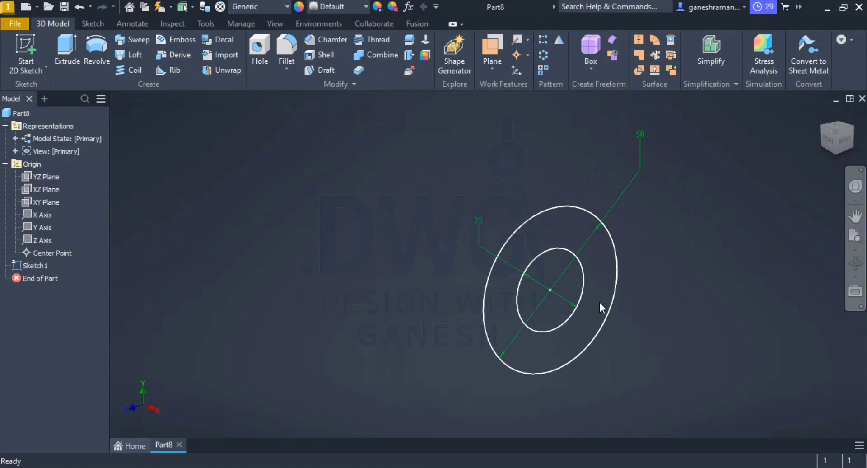
Step: Check the length in the reference drawing and extrude the ring between the two circles symmetrically to 46 mm
key(alt+Tab)
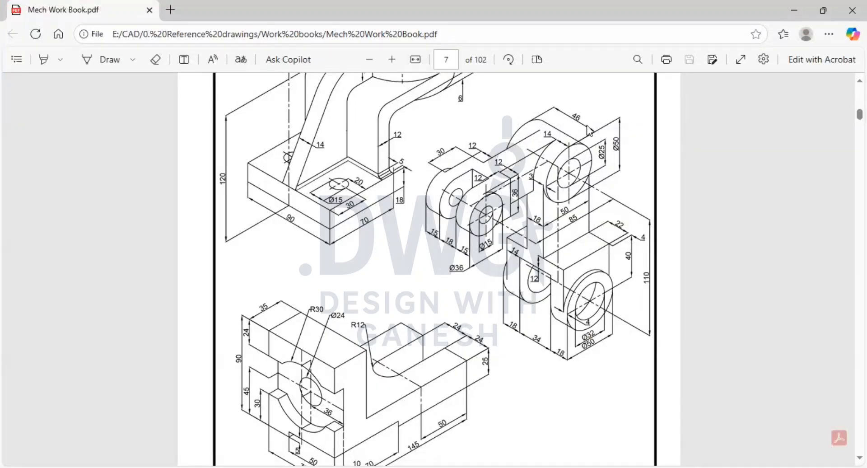
key(alt+Tab)
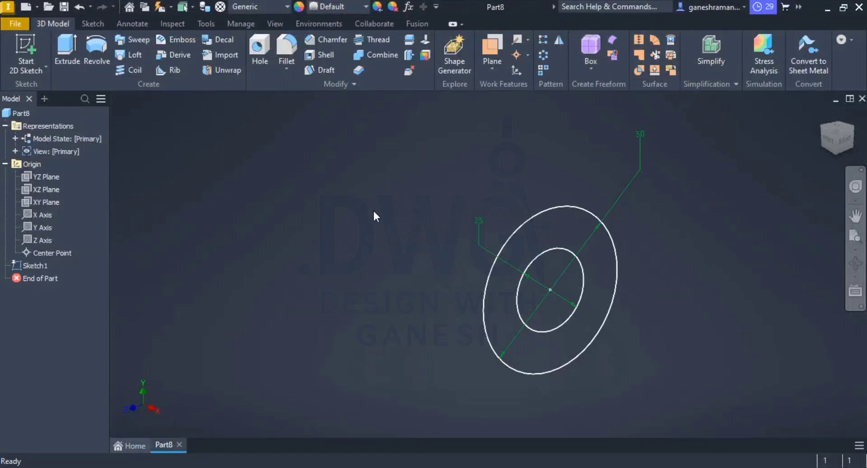
click(67, 47)
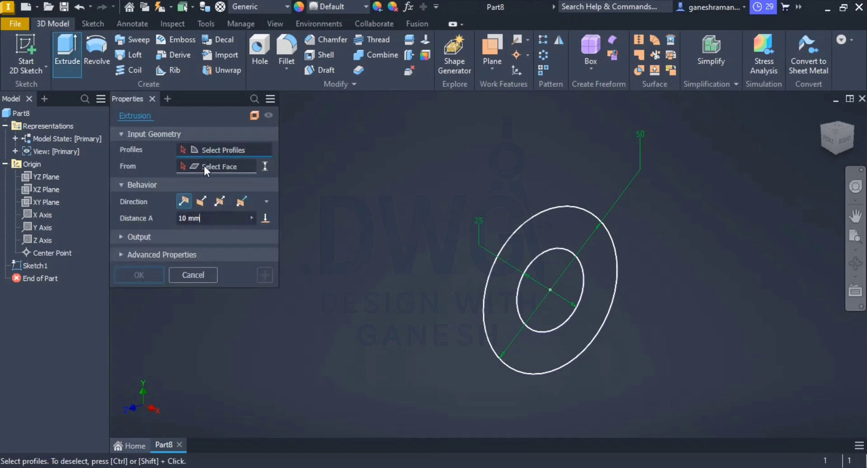
click(220, 201)
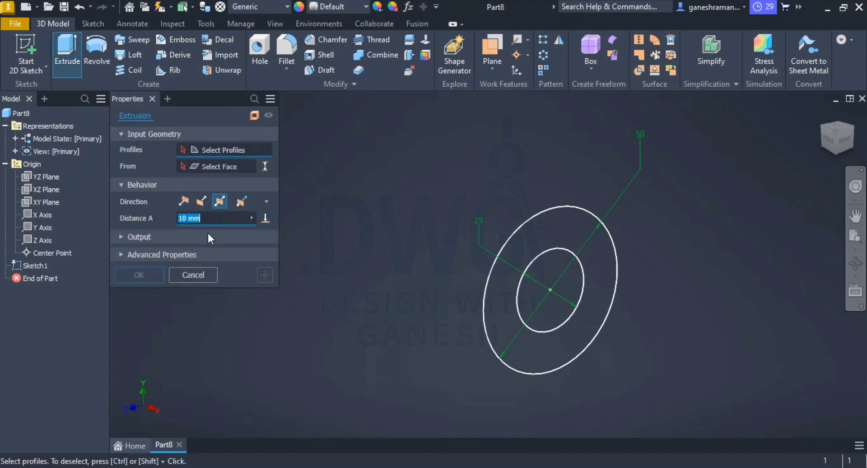
text(46)
click(560, 235)
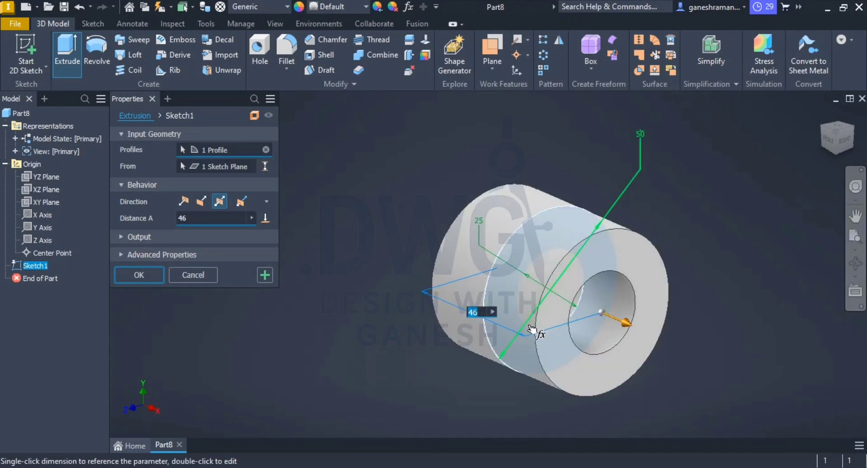
click(131, 274)
scroll(702, 321, down, 2)
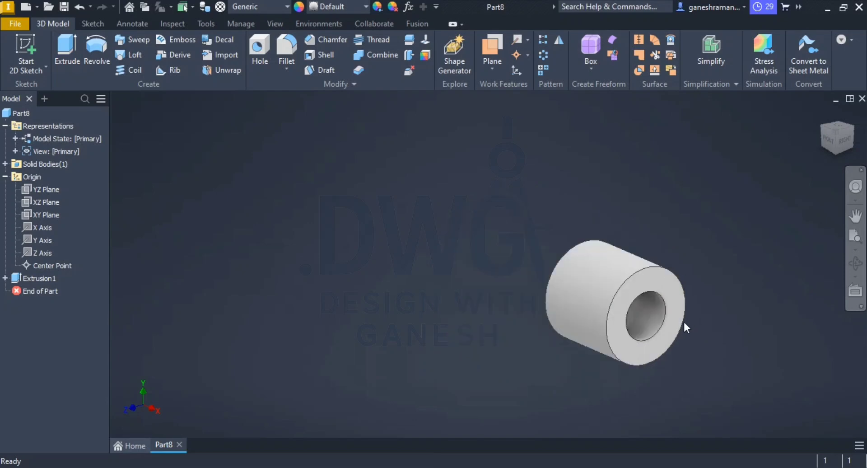
Step: Check the reference drawing and create a work plane offset -3 mm from the hollow cylinder's front annular face
key(alt+Tab)
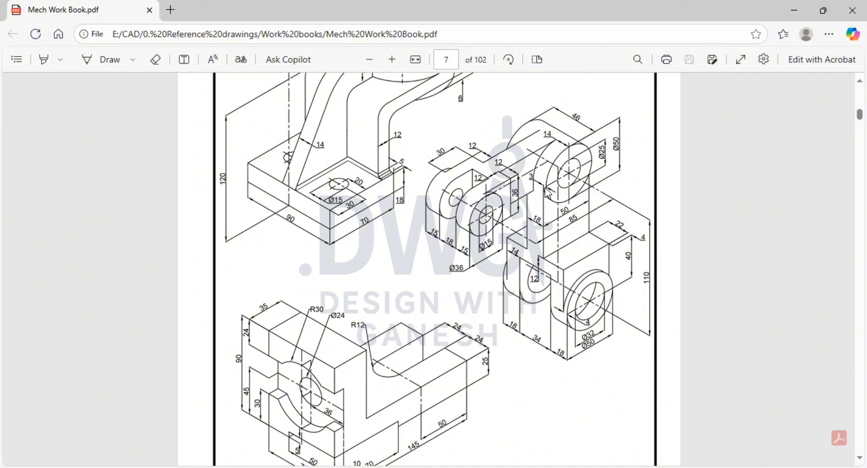
key(alt+Tab)
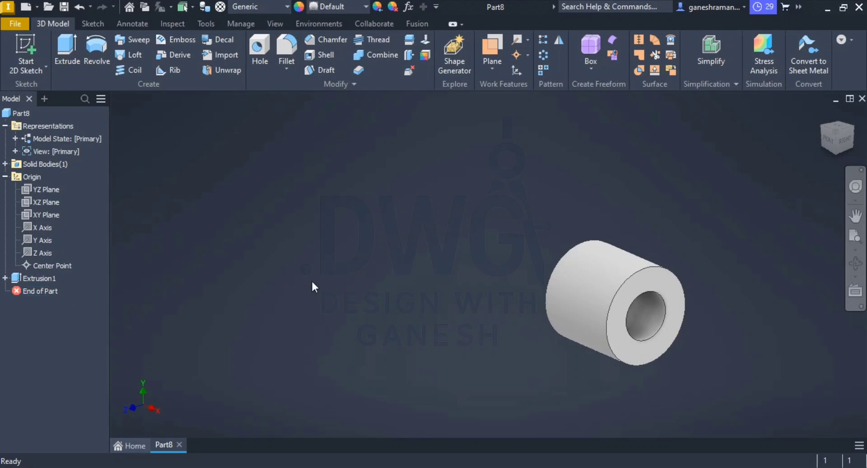
middle_drag(674, 334, 499, 259)
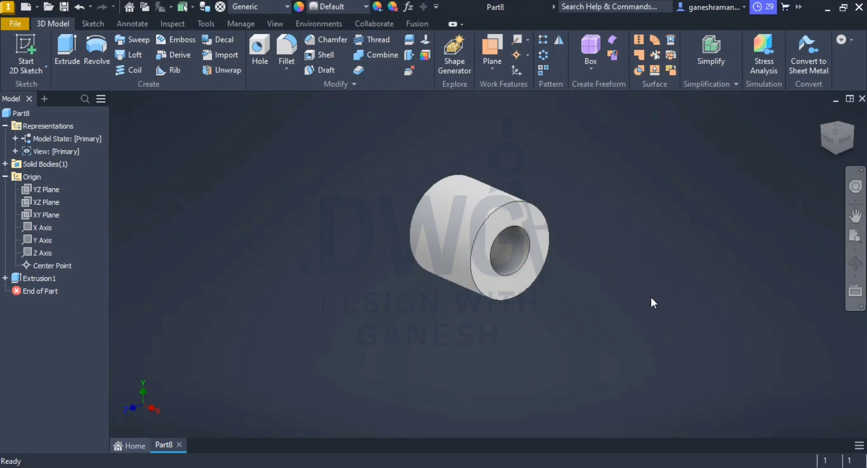
click(489, 50)
click(496, 68)
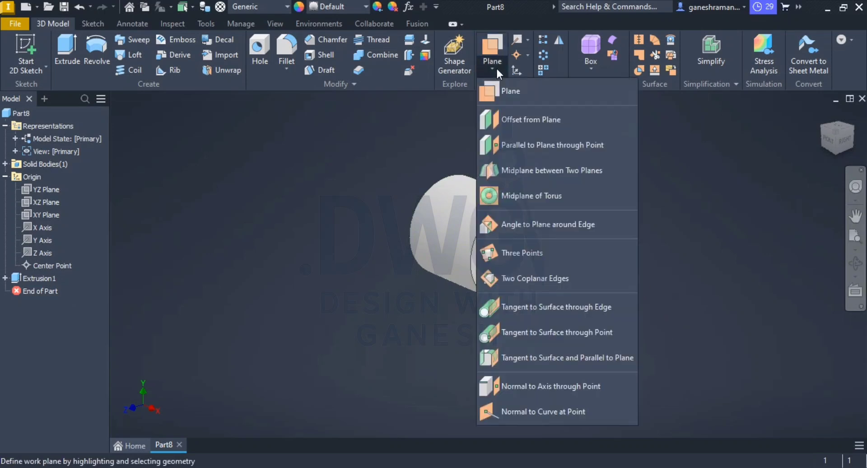
click(522, 113)
click(540, 219)
click(540, 220)
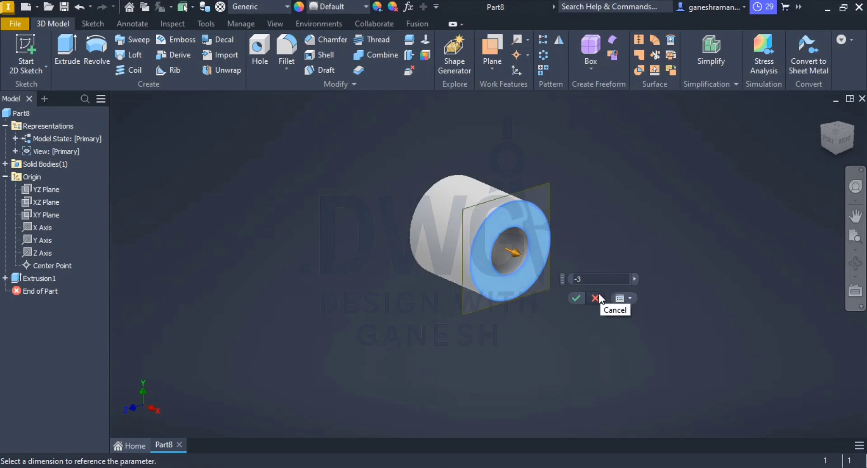
key(Return)
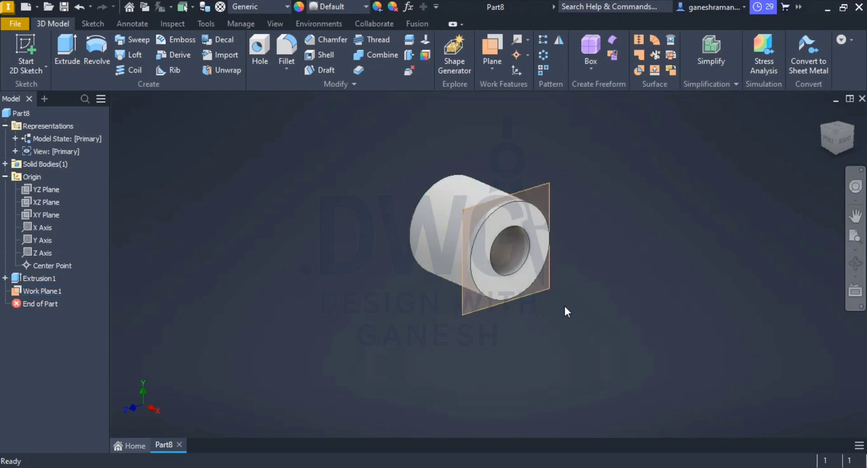
Step: Recheck the offset in the reference drawing and start a 2D sketch on the new work plane
key(alt+Tab)
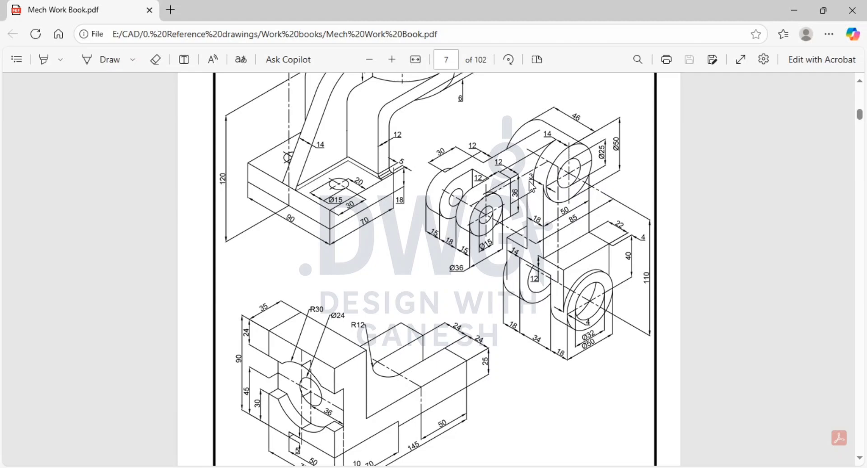
key(alt+Tab)
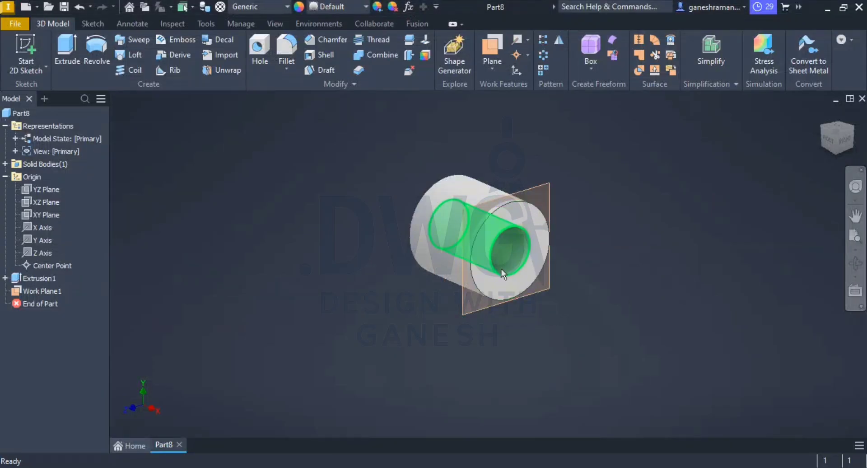
click(475, 309)
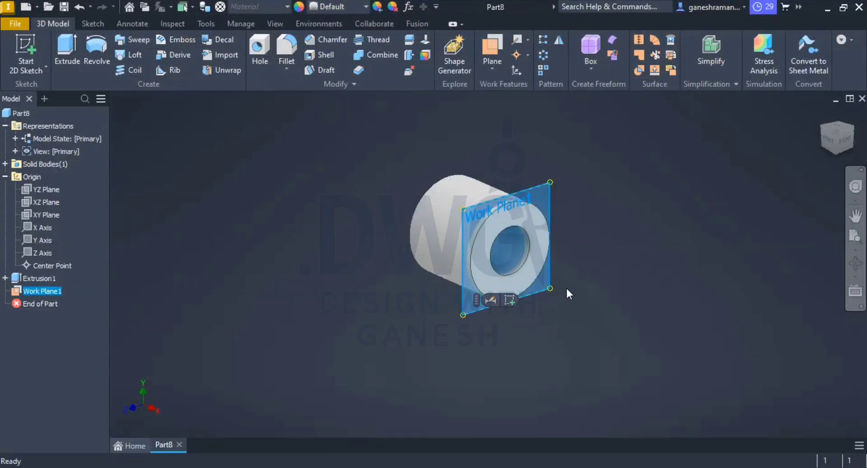
click(508, 300)
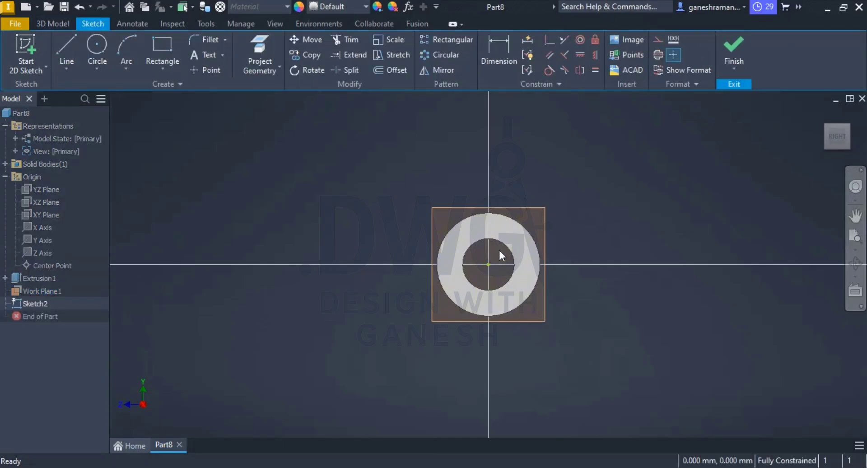
Step: Study the arm's dimensions in the reference drawing and sketch a rectangle extending down from the horizontal axis, wider than the cylinder
key(alt+Tab)
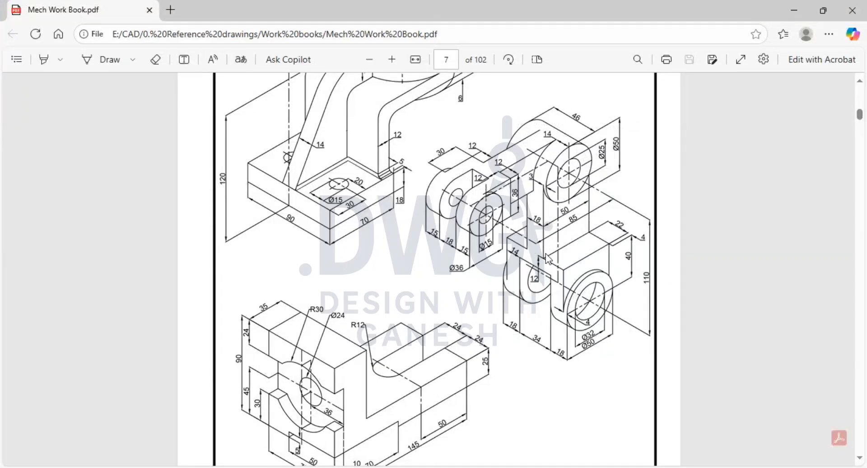
scroll(605, 234, down, 1)
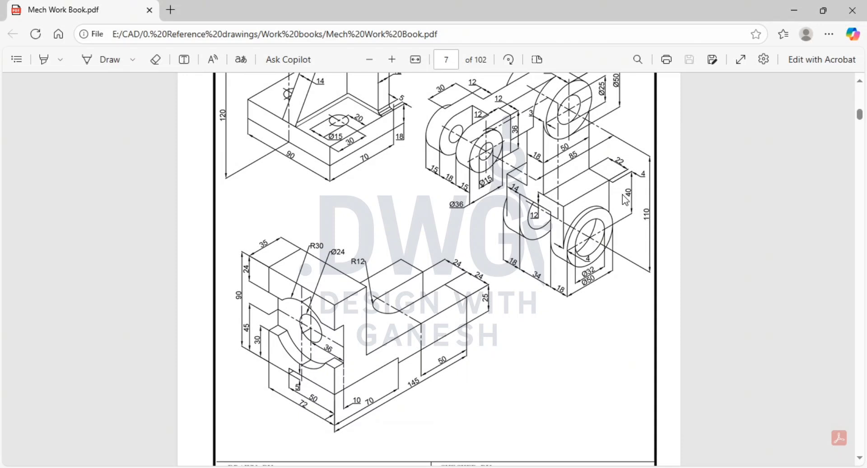
scroll(627, 212, up, 2)
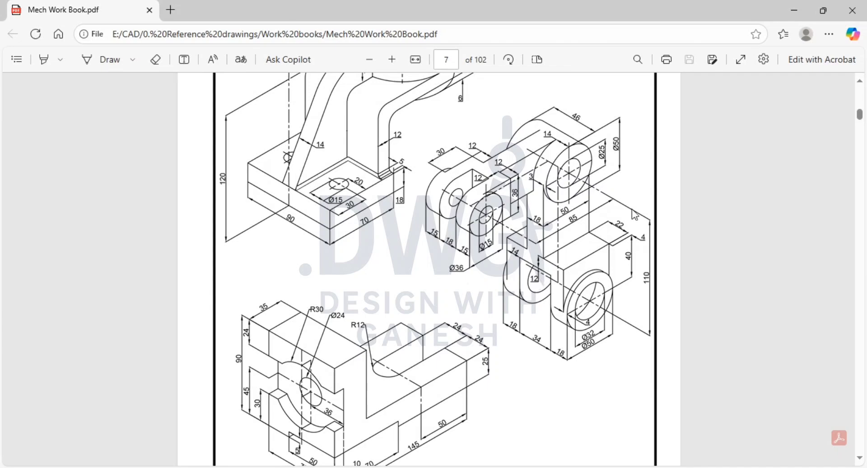
key(alt+Tab)
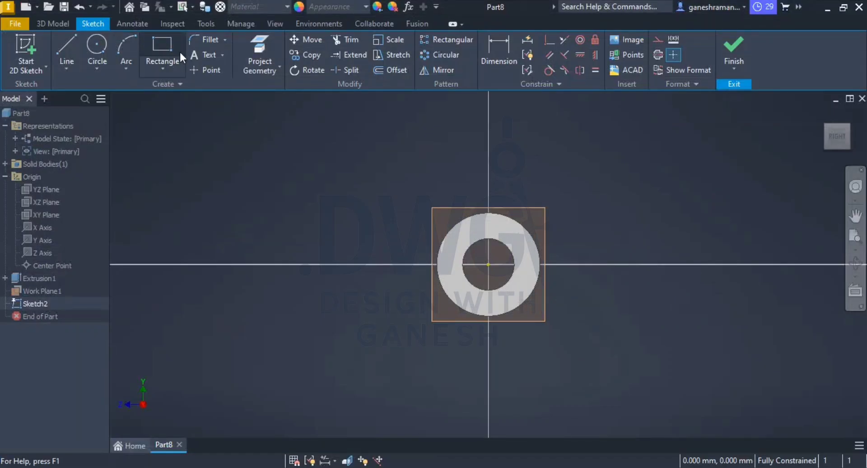
click(163, 50)
click(409, 264)
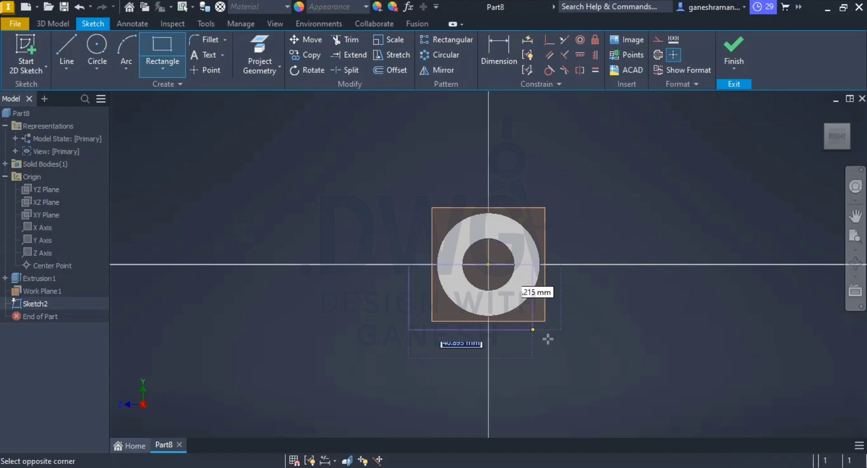
click(582, 408)
key(Escape)
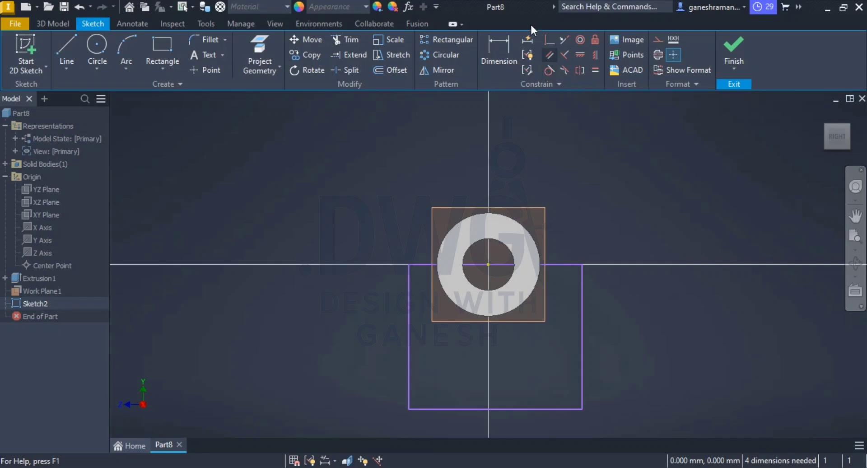
Step: Make the rectangle's right vertical edge tangent to the cylinder's outer circle
click(548, 70)
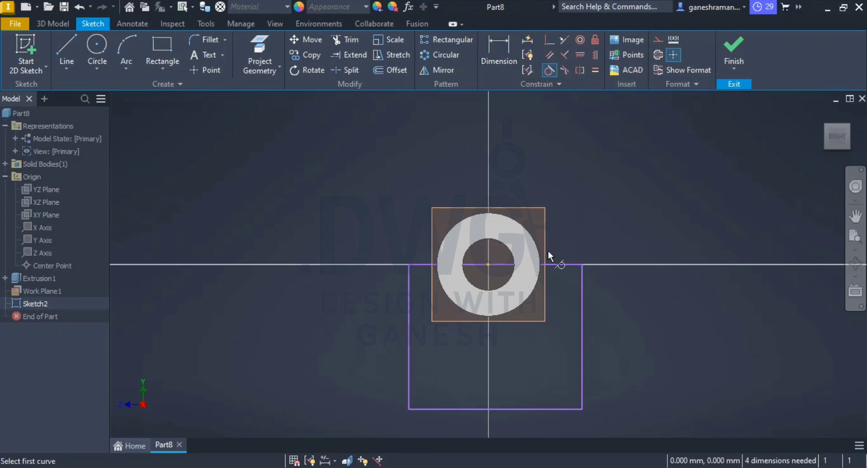
click(540, 270)
click(582, 280)
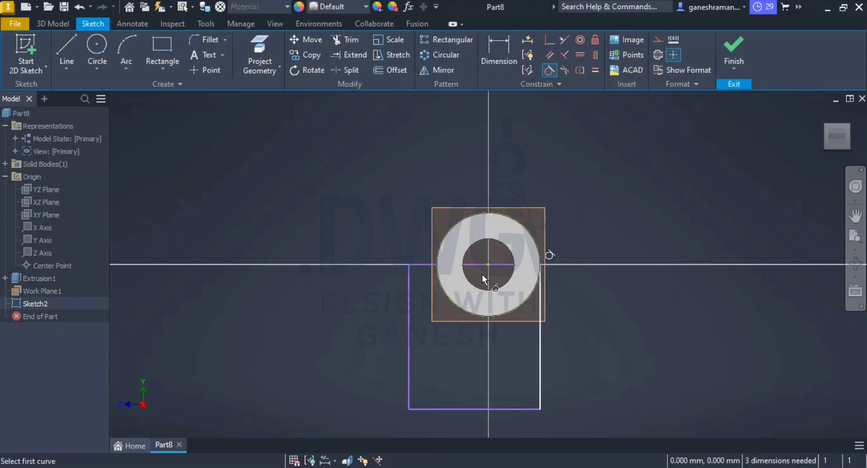
Step: Make the rectangle's left vertical edge tangent to the cylinder's outer circle and finish the sketch
click(445, 294)
click(409, 311)
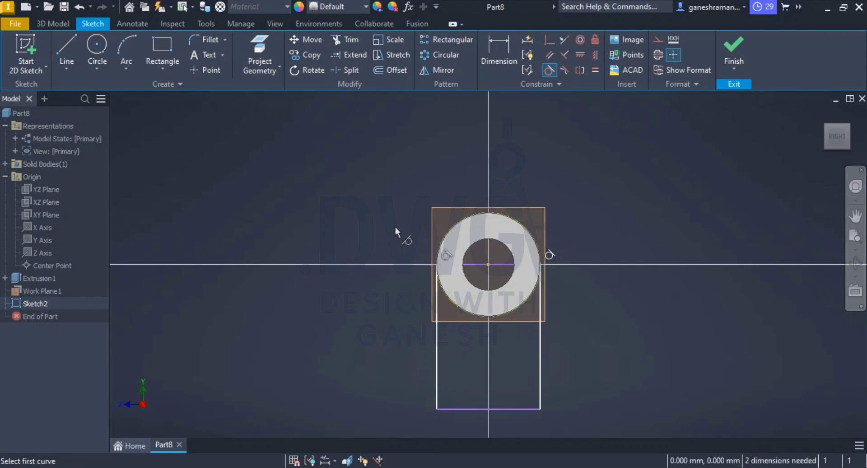
key(Escape)
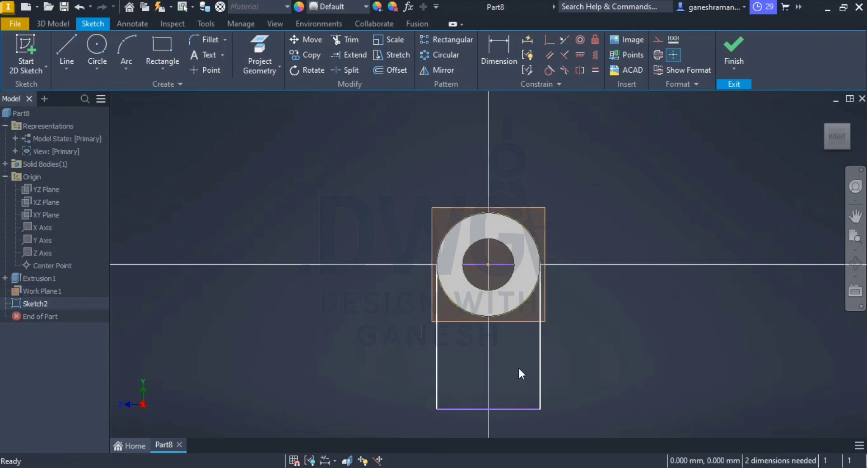
key(s)
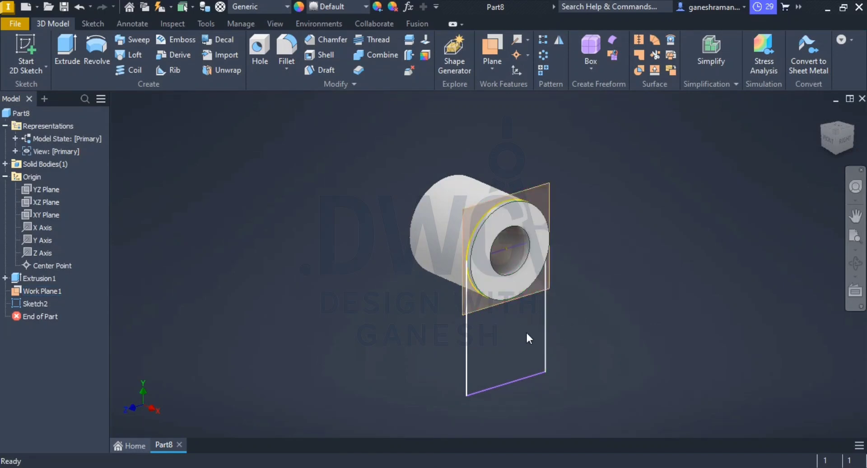
Step: Reopen the rectangle's sketch and dimension its bottom edge 70 mm below the circle's centre point
click(536, 381)
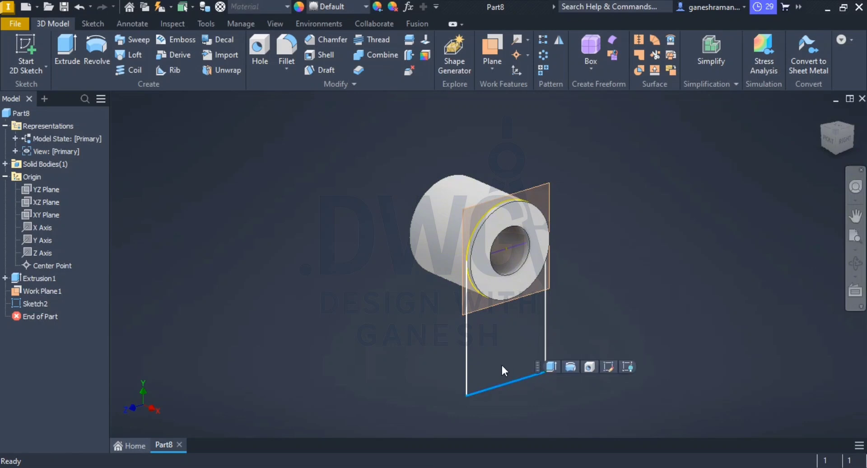
click(531, 377)
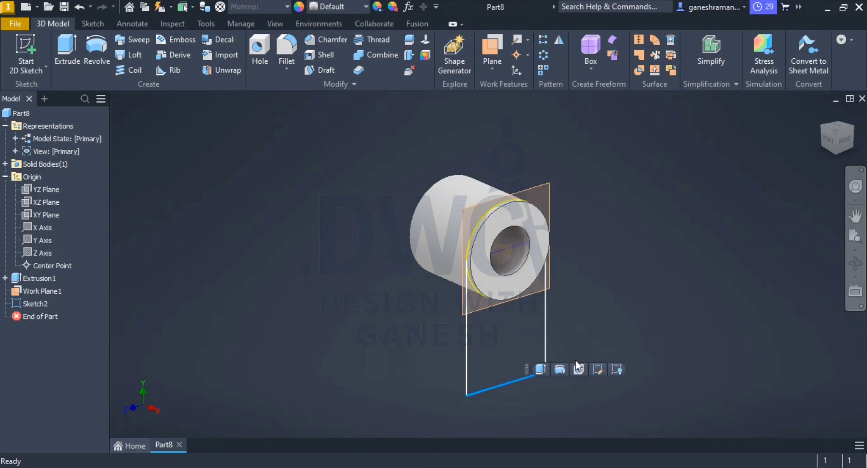
click(597, 367)
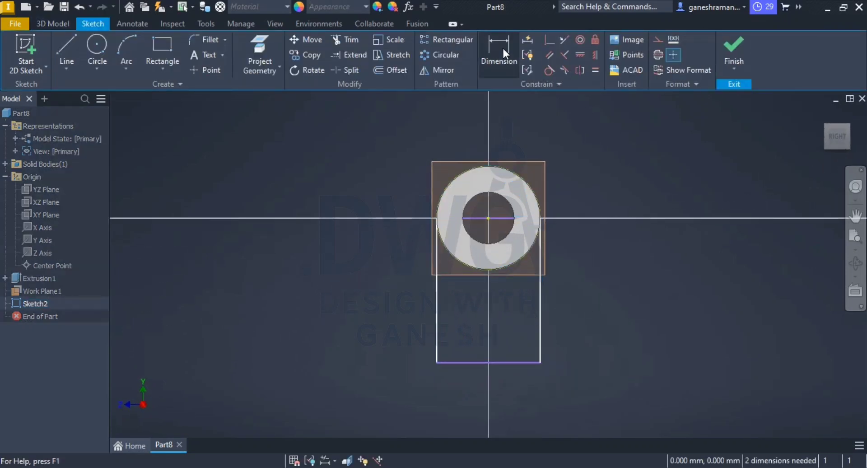
click(502, 48)
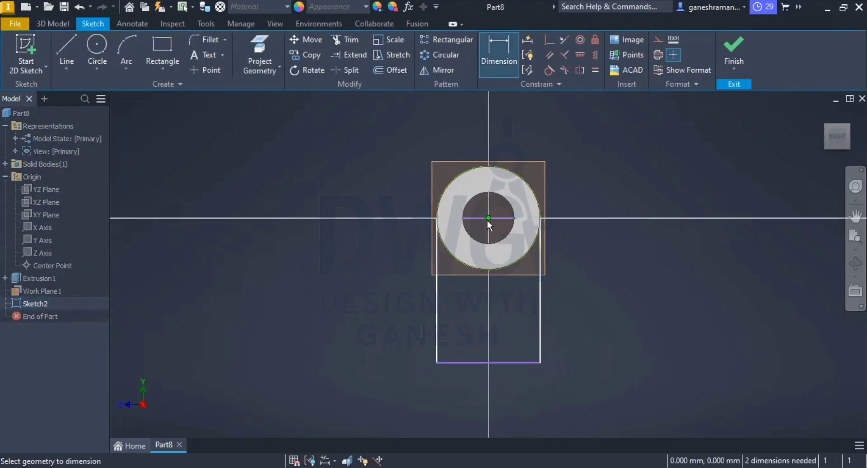
click(503, 363)
click(609, 311)
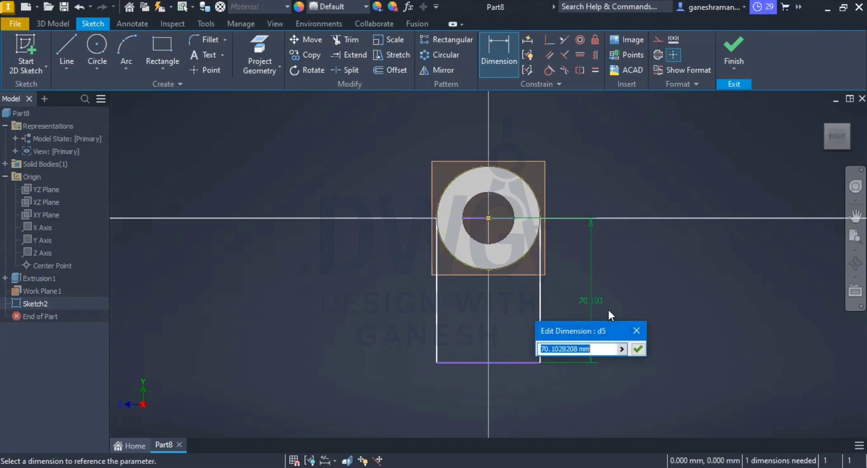
text(70)
key(Return)
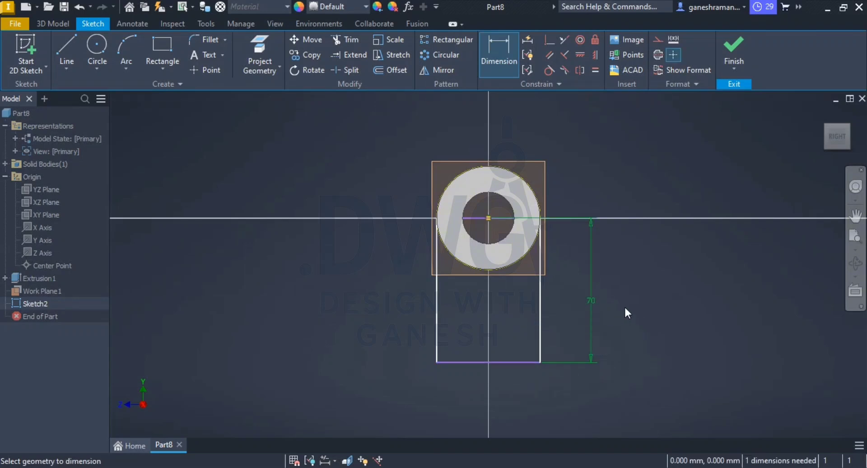
key(Escape)
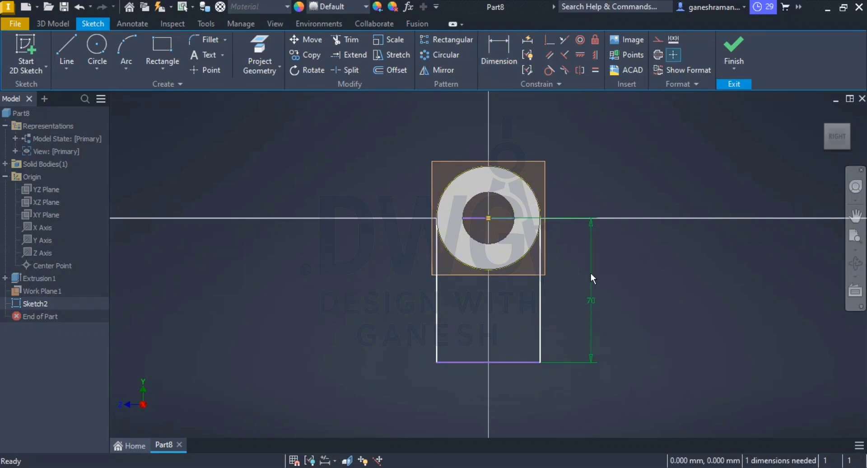
Step: Test the rectangle's remaining freedom by moving it down and make its top edge coincident with the circle's centre point
scroll(573, 282, up, 2)
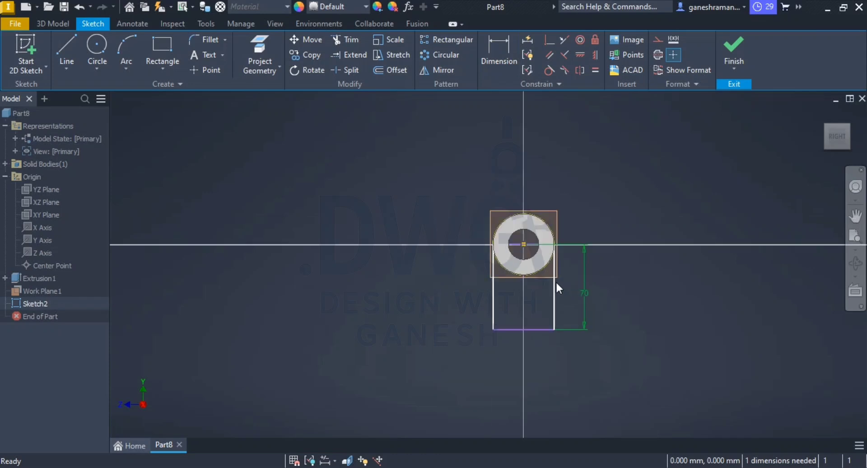
scroll(562, 282, down, 3)
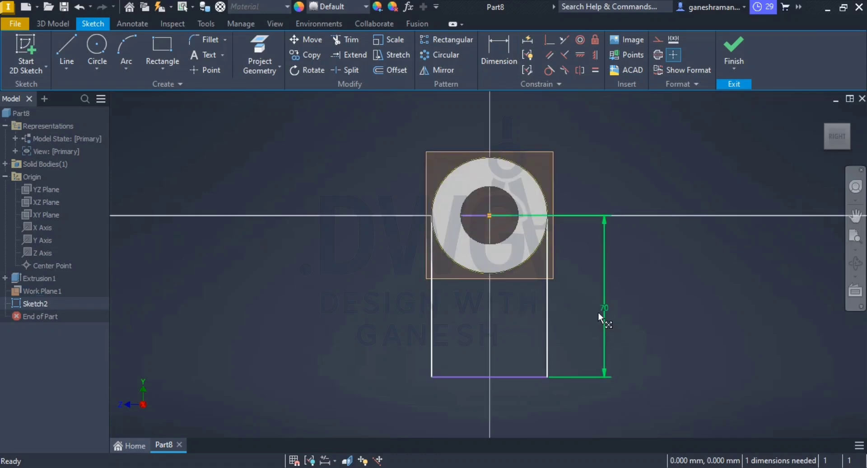
drag(535, 376, 530, 404)
click(743, 311)
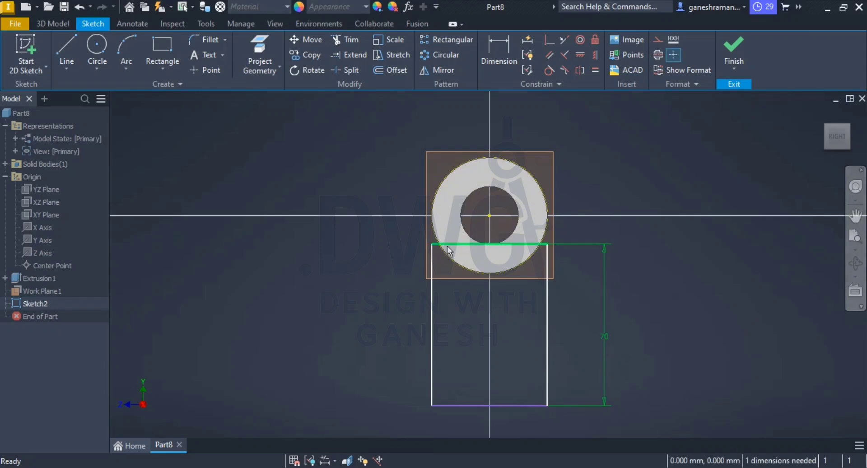
click(465, 244)
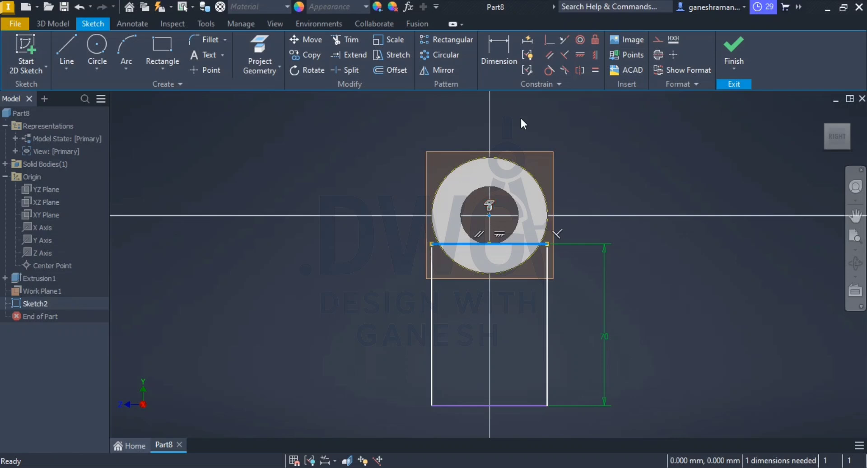
click(549, 40)
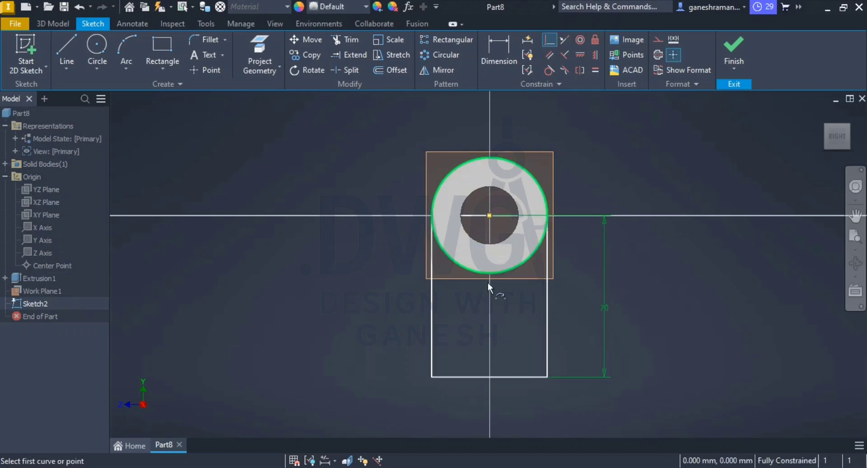
Step: Convert the rectangle's top edge through the circle's centre to construction geometry
click(504, 216)
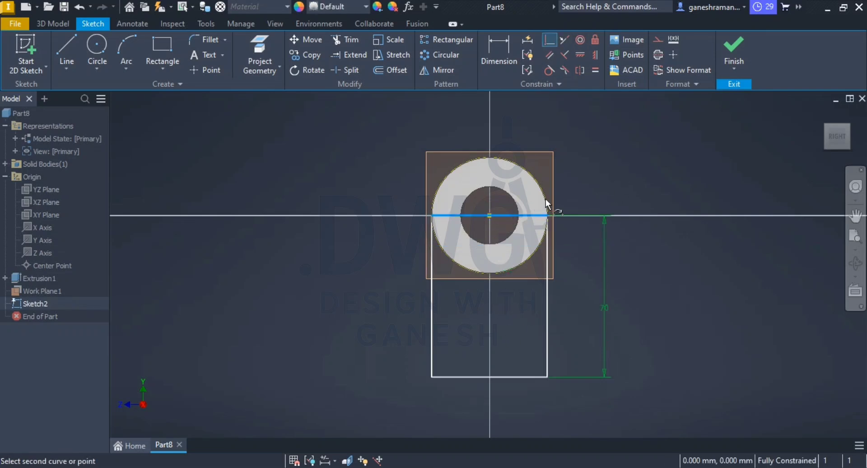
right_click(505, 217)
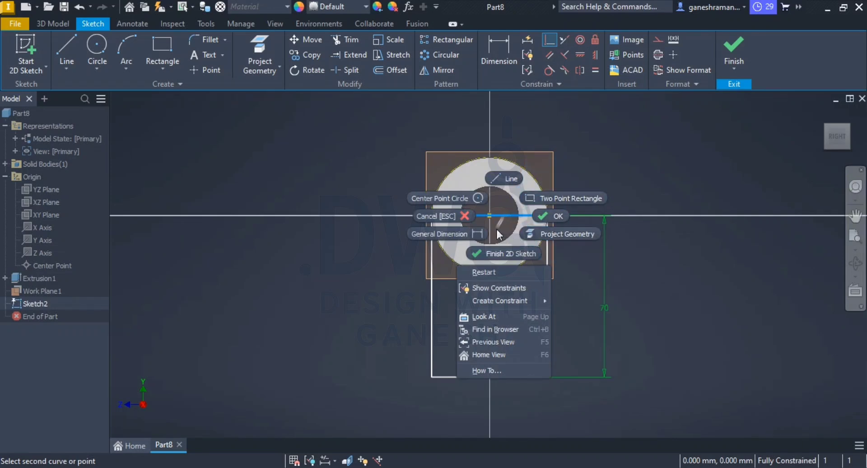
click(521, 227)
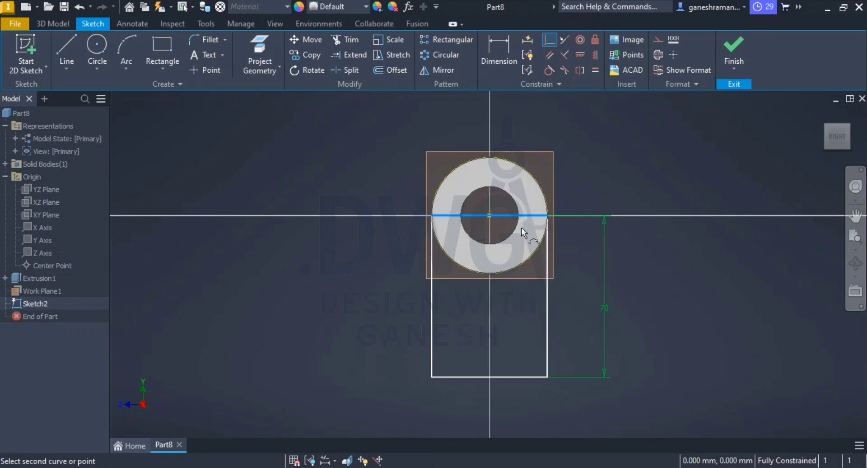
right_click(470, 214)
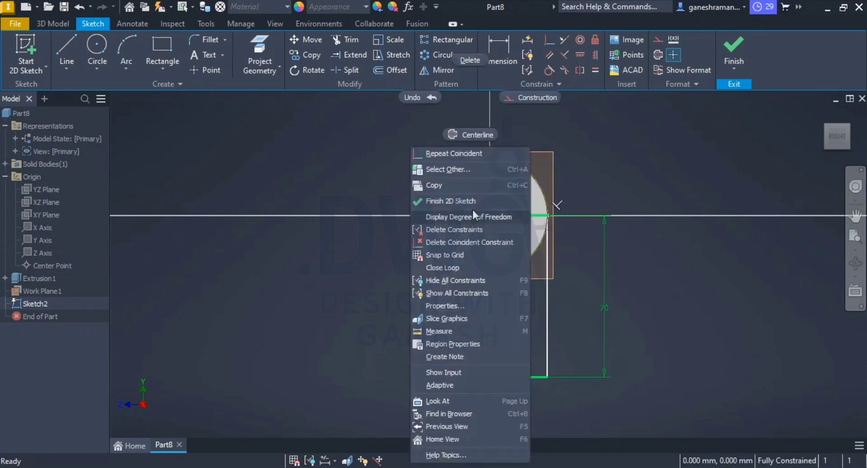
click(524, 97)
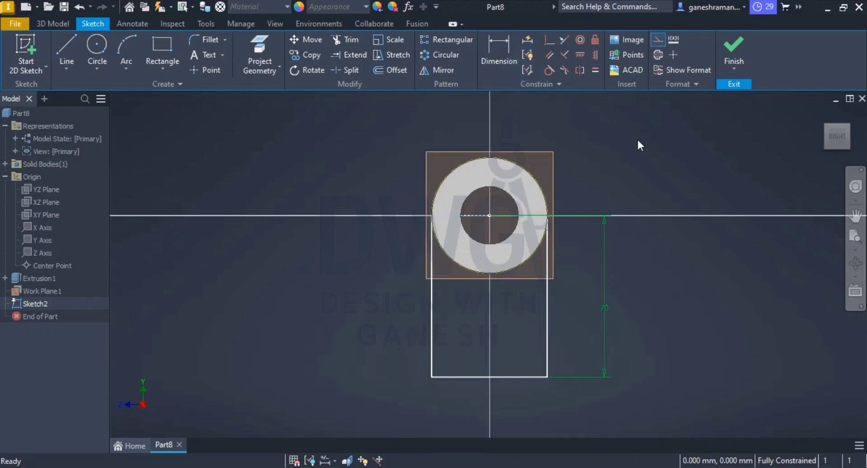
Step: Project the cylinder's outer circular edge into the sketch and finish the sketch
click(245, 47)
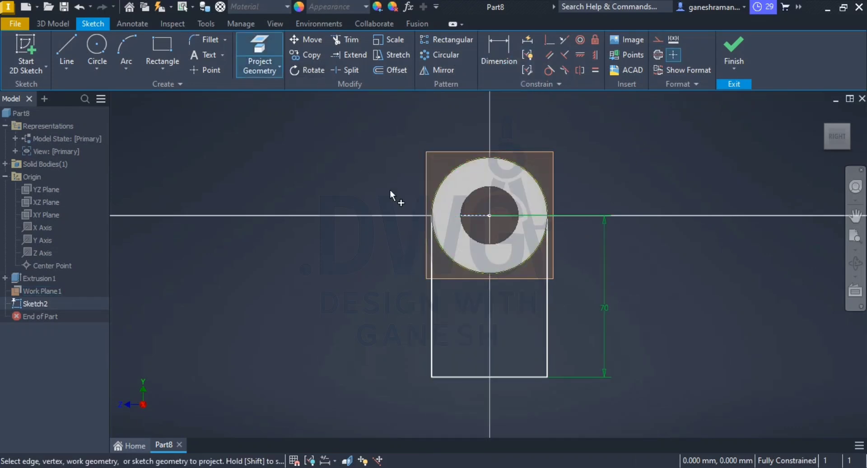
click(452, 254)
click(348, 40)
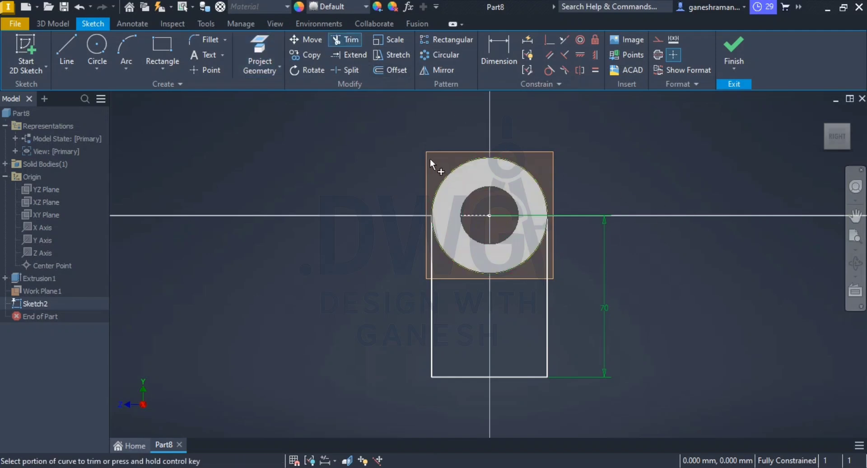
click(734, 54)
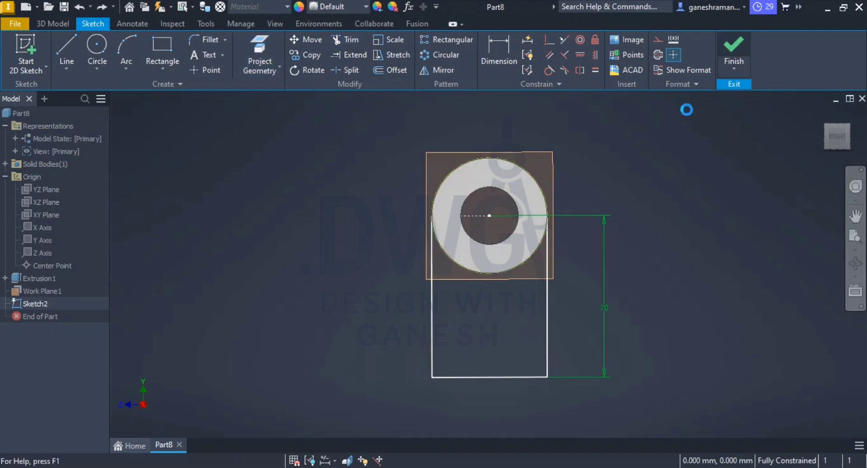
Step: Check the arm's thickness in the reference drawing and extrude the profile below the circle 18 mm in the flipped direction, towards the cylinder's rear
scroll(542, 369, up, 3)
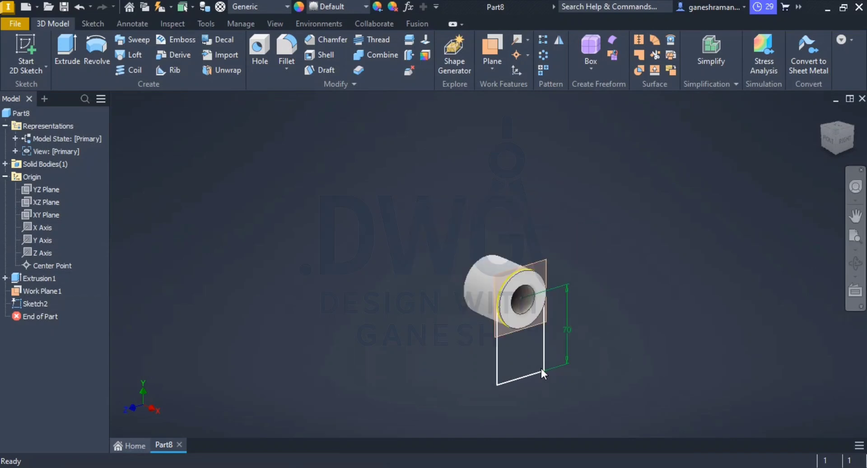
scroll(541, 368, down, 4)
click(74, 54)
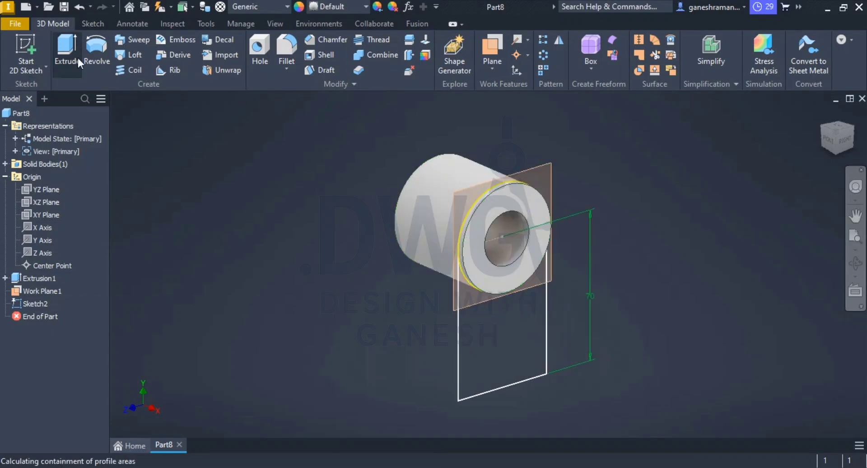
click(517, 353)
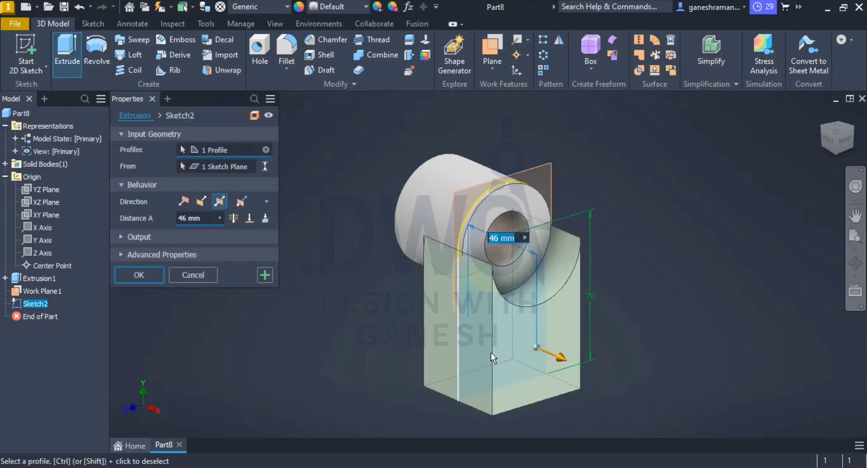
click(184, 200)
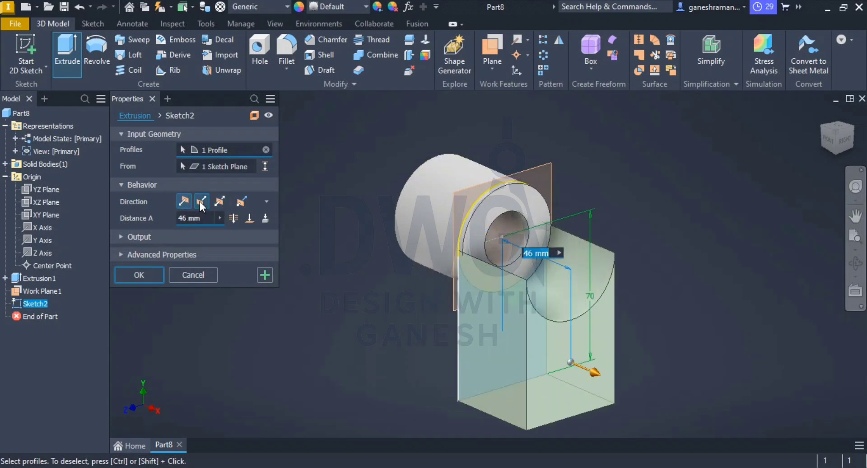
click(201, 202)
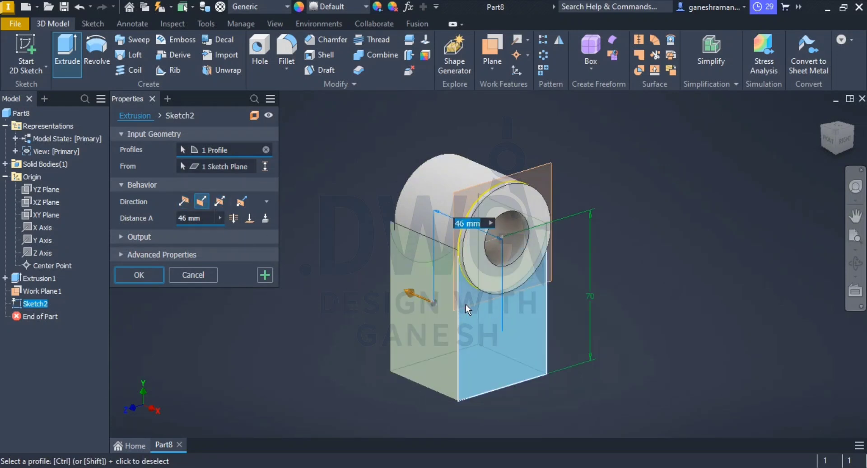
key(alt+Tab)
key(alt+Tab)
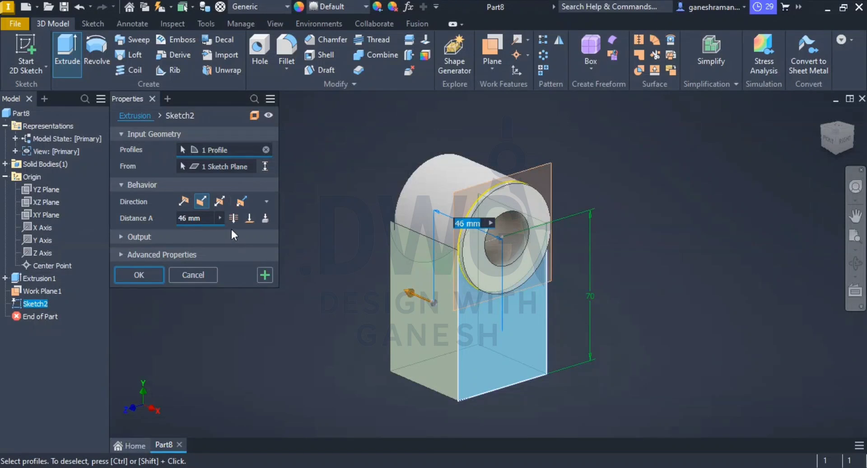
click(205, 218)
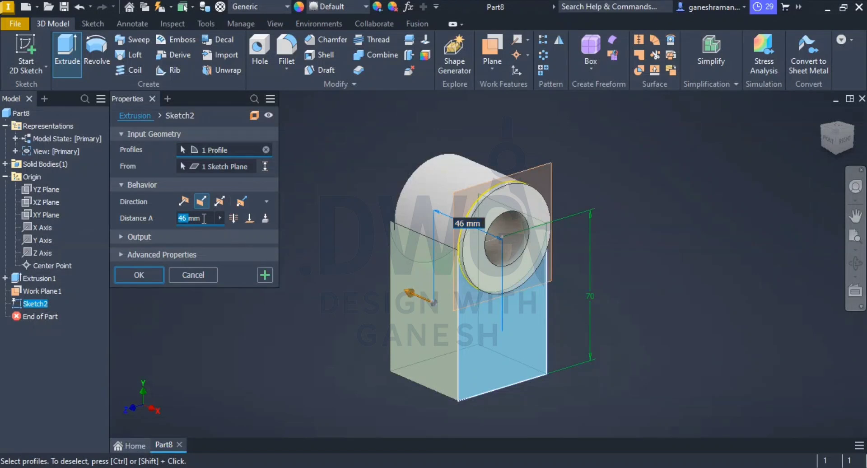
text(18)
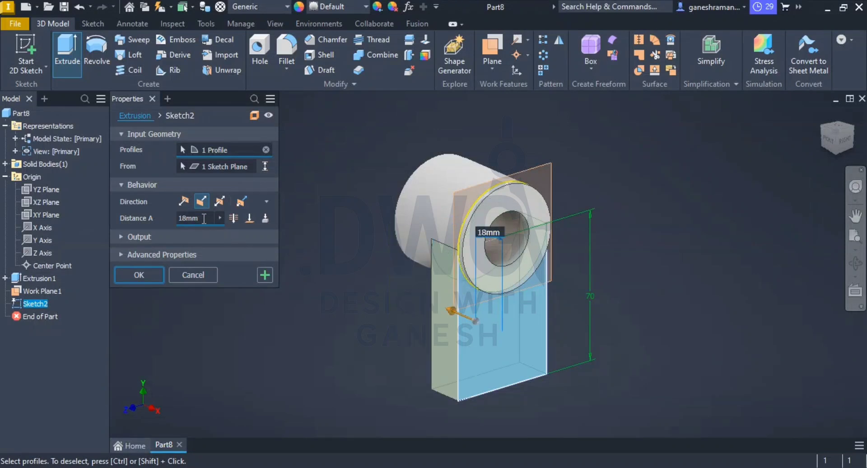
key(Return)
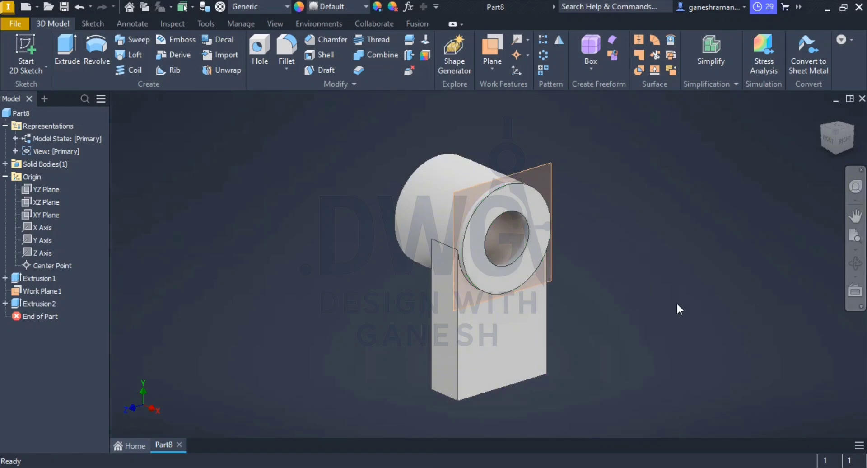
Step: Hide the work plane at the cylinder's end face
right_click(538, 170)
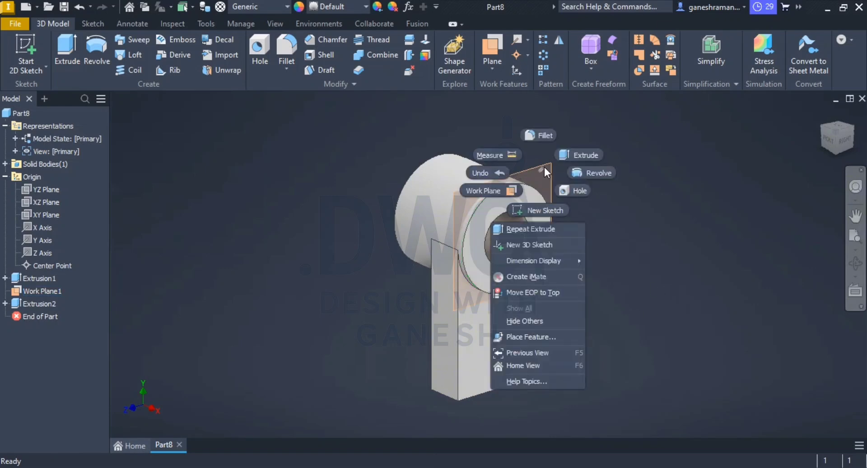
key(Escape)
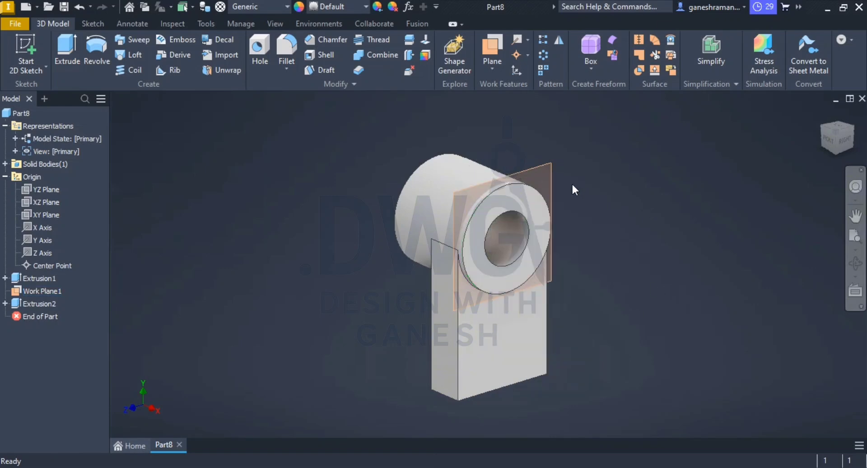
click(540, 165)
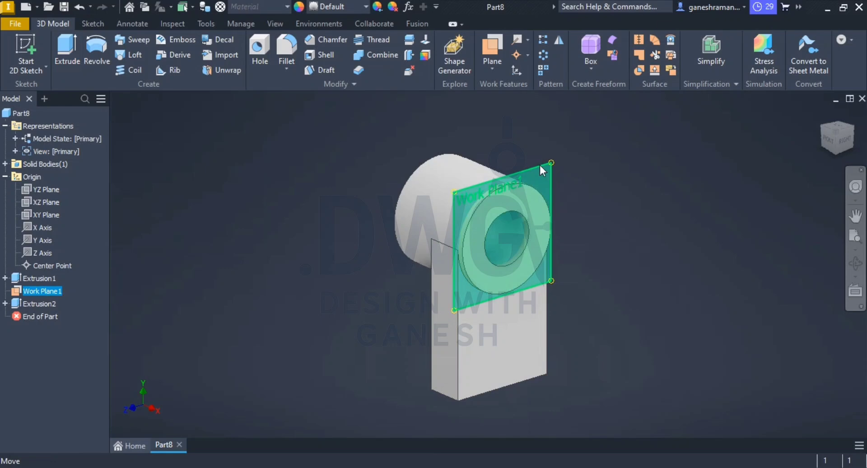
right_click(540, 165)
click(577, 173)
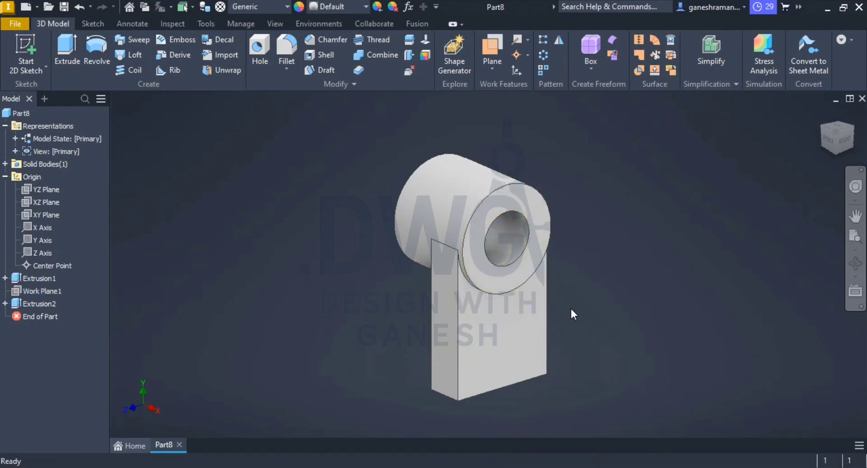
Step: Check the arm's height in the reference drawing and open the sketch of the arm below the cylinder for editing
middle_drag(571, 309, 555, 257)
key(alt+Tab)
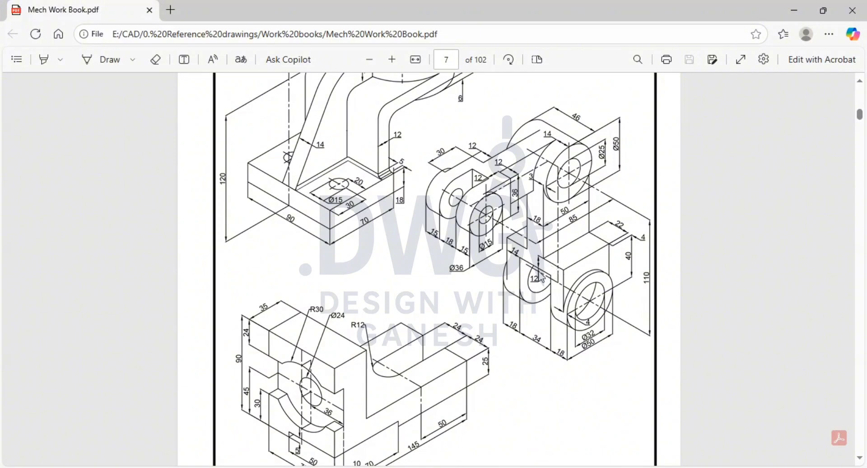
key(alt+Tab)
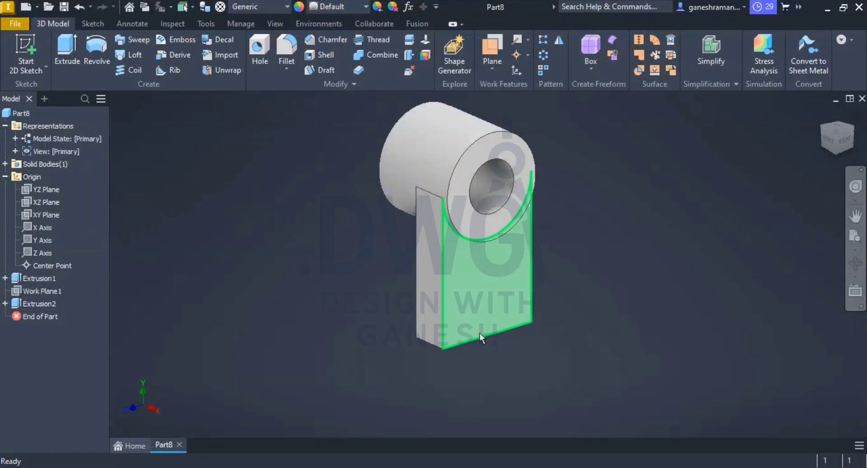
key(alt+Tab)
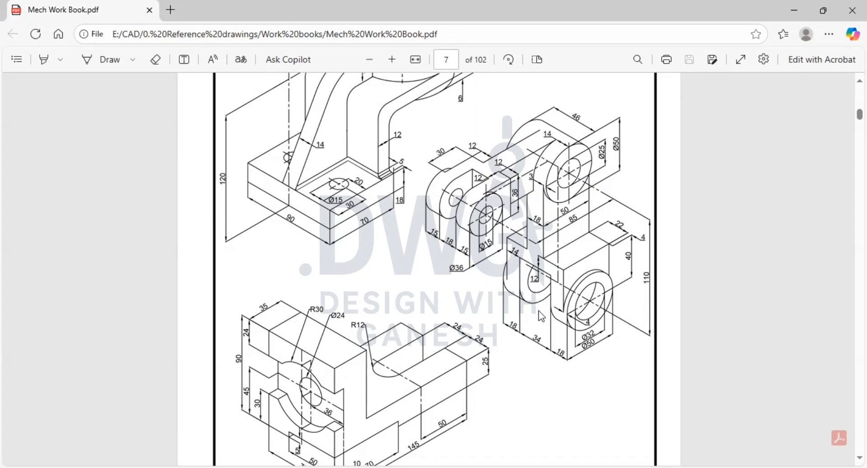
key(alt+Tab)
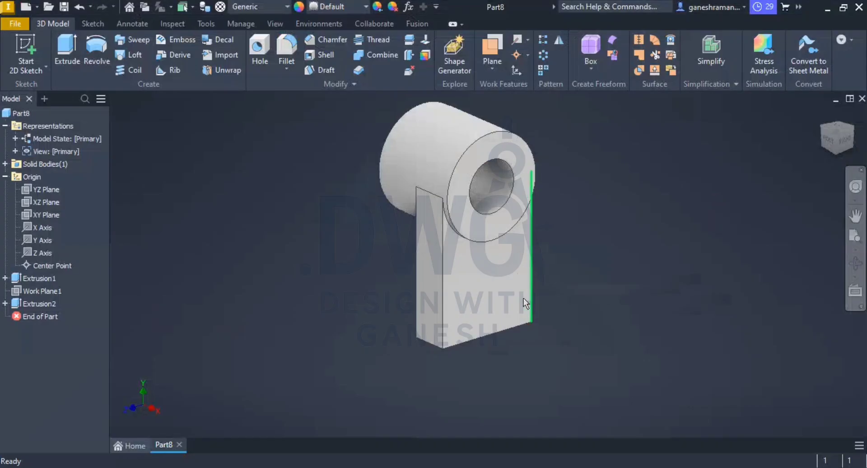
click(478, 307)
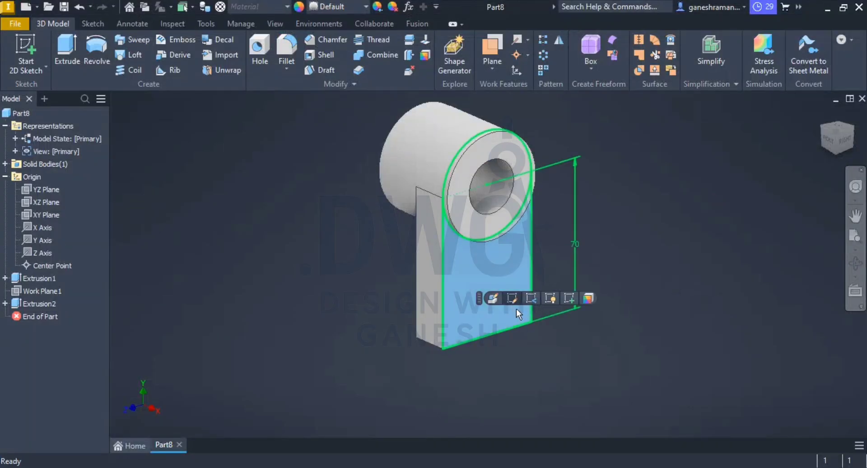
click(490, 328)
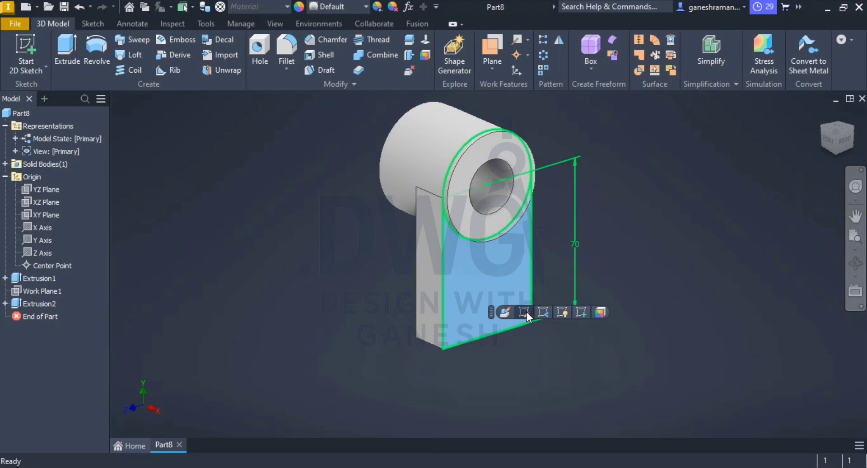
click(524, 311)
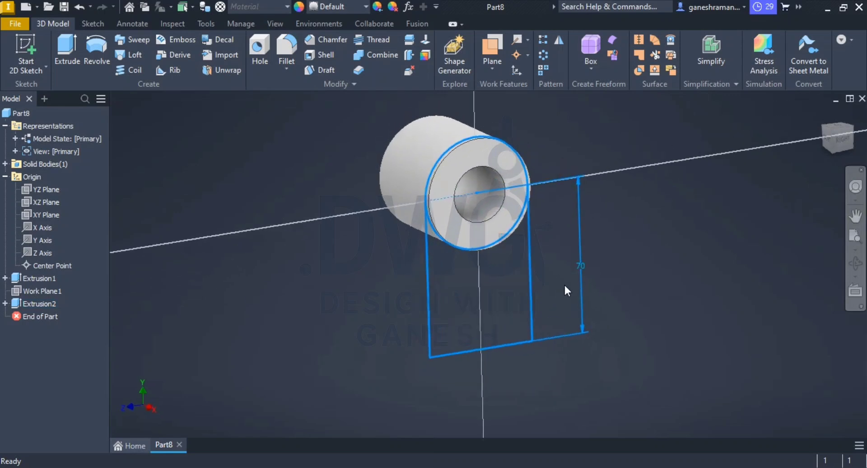
Step: Increase the arm's height dimension by 12 mm to 82 mm and finish the sketch
double_click(567, 302)
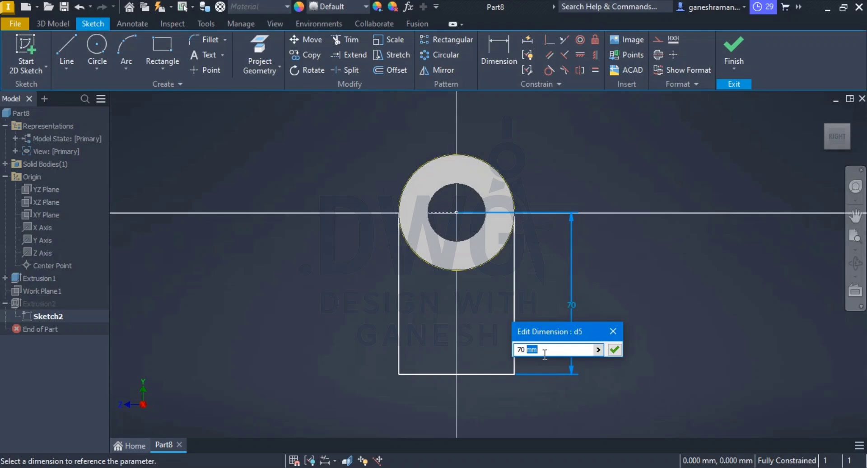
text(=)
text(12)
key(Return)
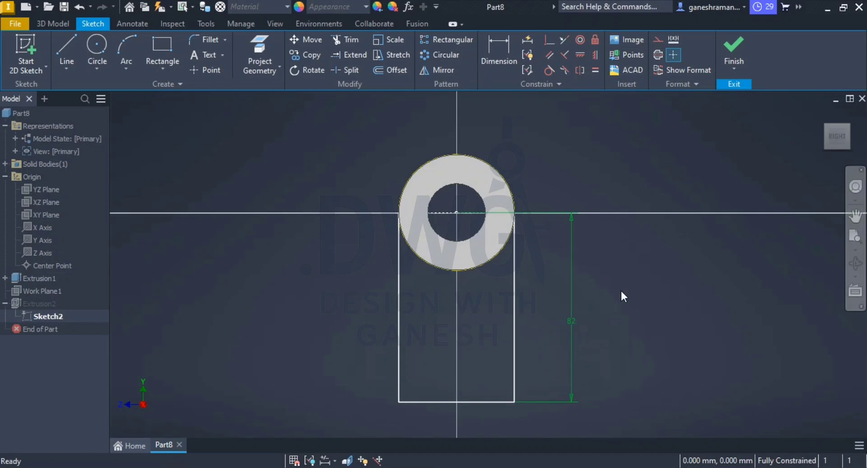
click(722, 58)
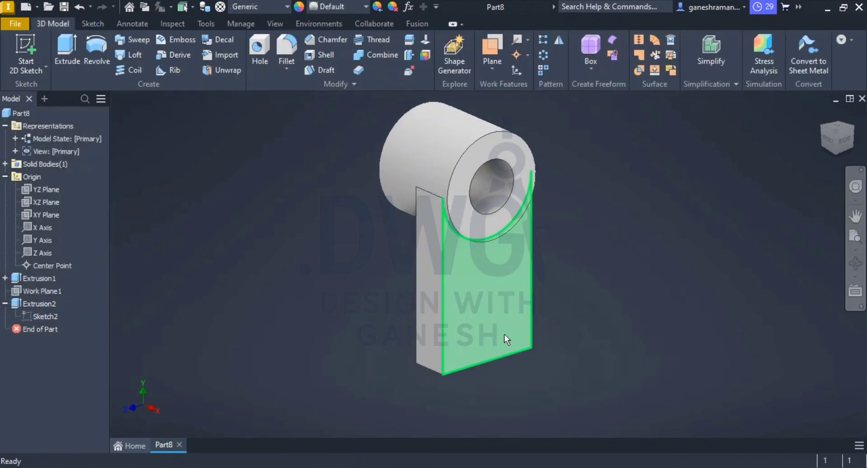
Step: Check the lower block in the reference drawing and start a new sketch on the arm's narrow side face
key(alt+Tab)
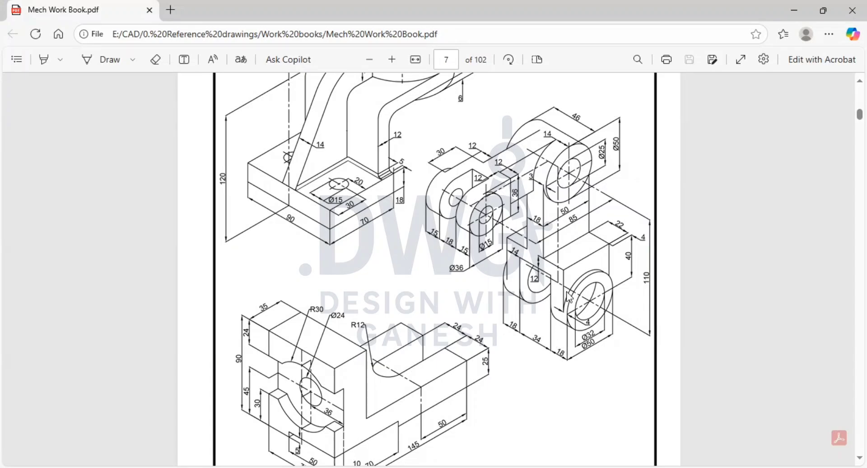
key(alt+Tab)
click(491, 325)
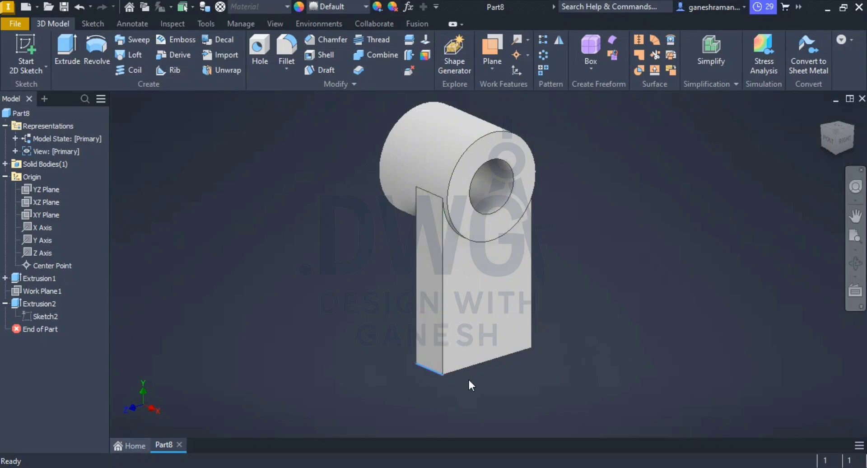
click(427, 352)
click(479, 343)
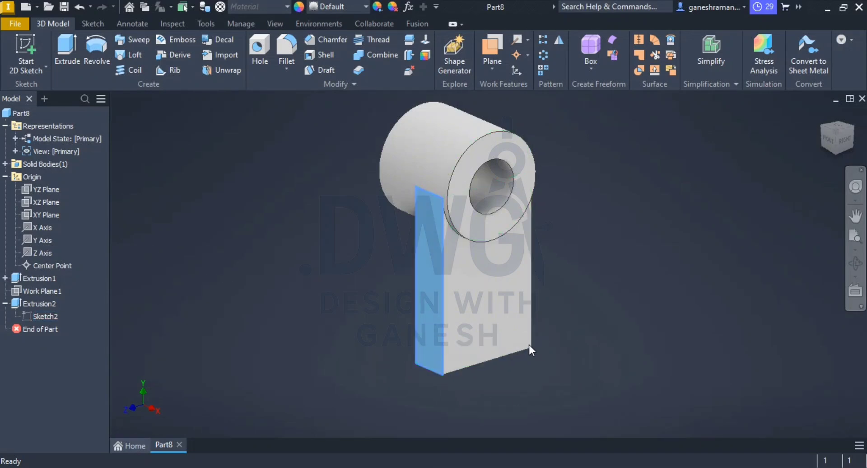
scroll(557, 378, down, 5)
middle_drag(556, 370, 494, 237)
scroll(492, 234, up, 9)
middle_drag(488, 285, 540, 103)
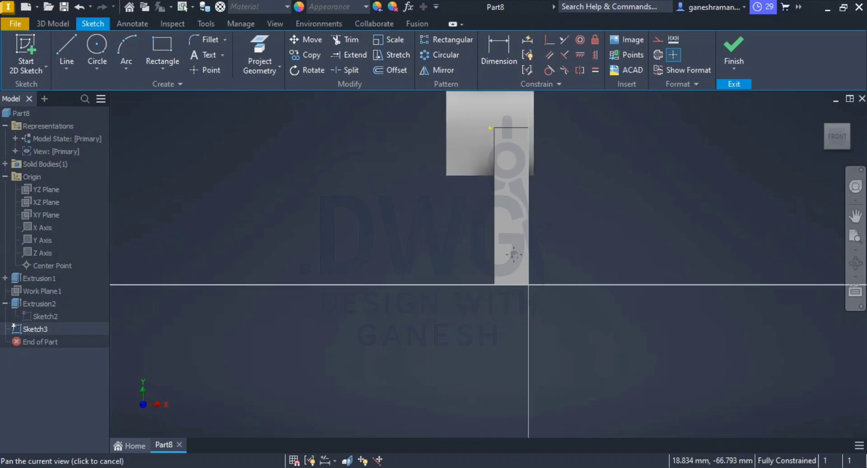
Step: Draw a vertical line between the midpoints of the arm face's bottom and top edges and convert it to construction geometry
key(alt+Tab)
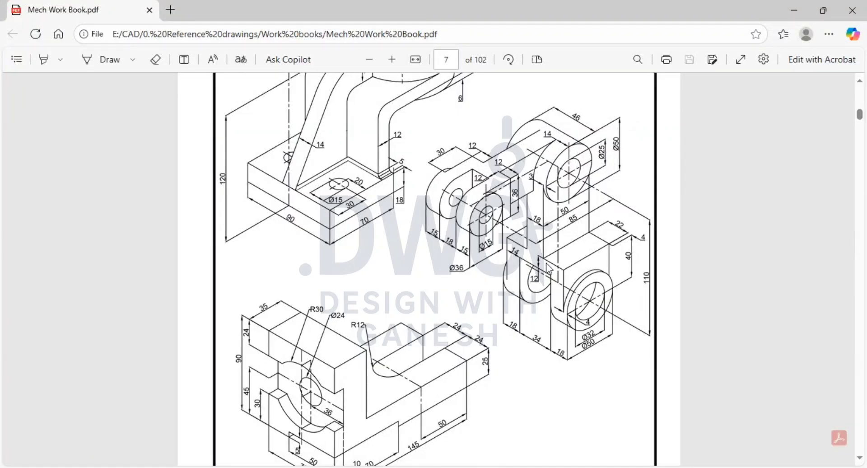
key(alt+Tab)
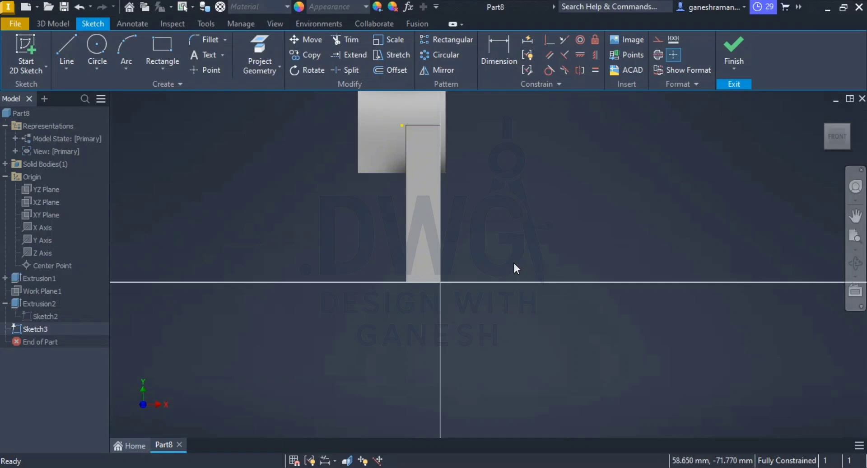
middle_drag(514, 264, 464, 234)
middle_drag(443, 188, 441, 205)
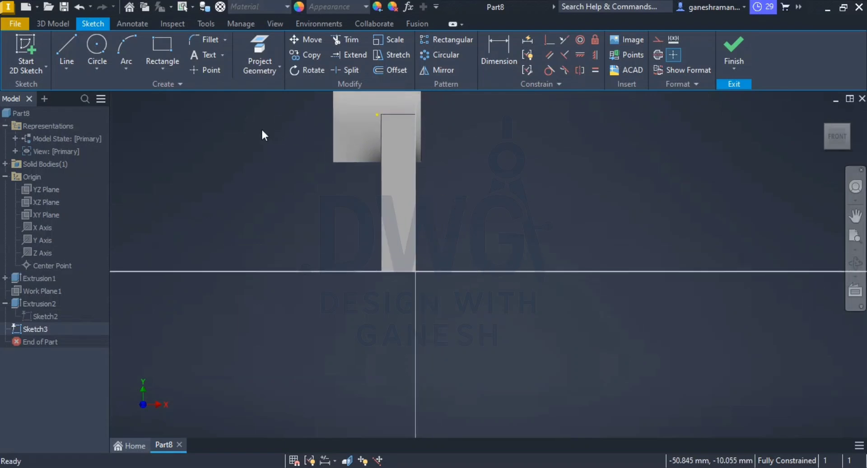
click(66, 46)
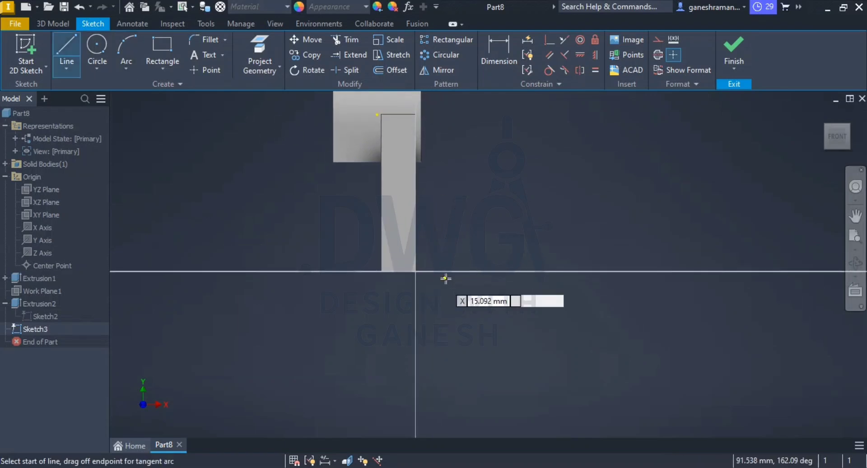
click(397, 271)
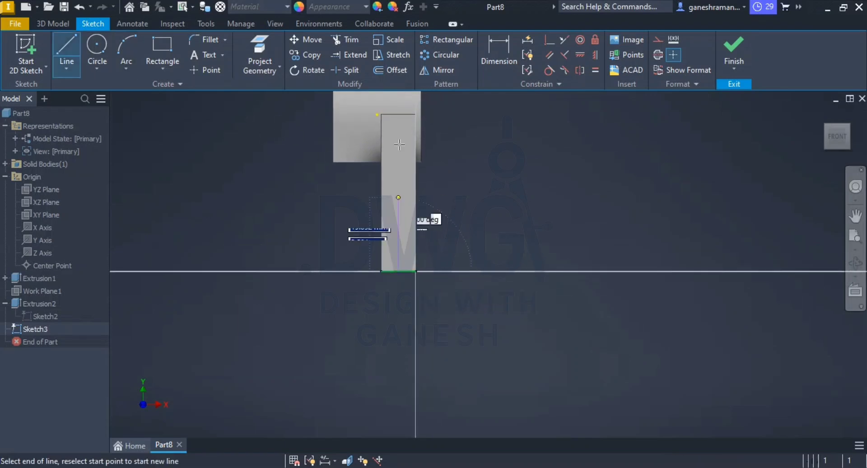
click(398, 115)
key(Escape)
right_click(400, 198)
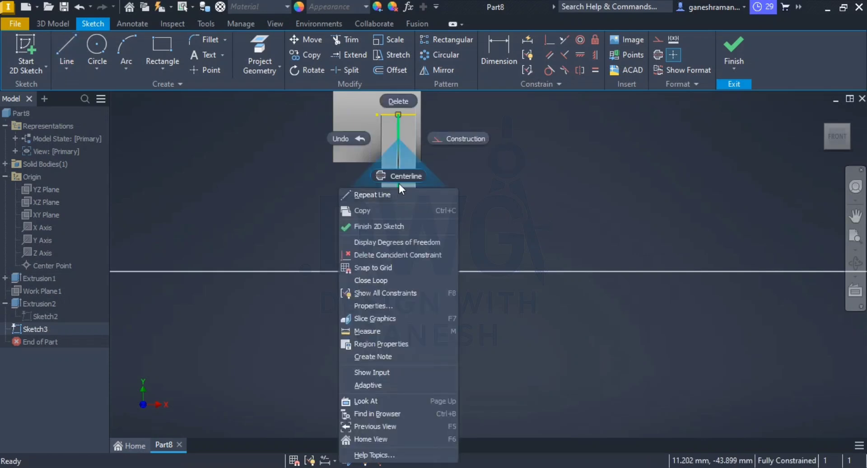
click(456, 141)
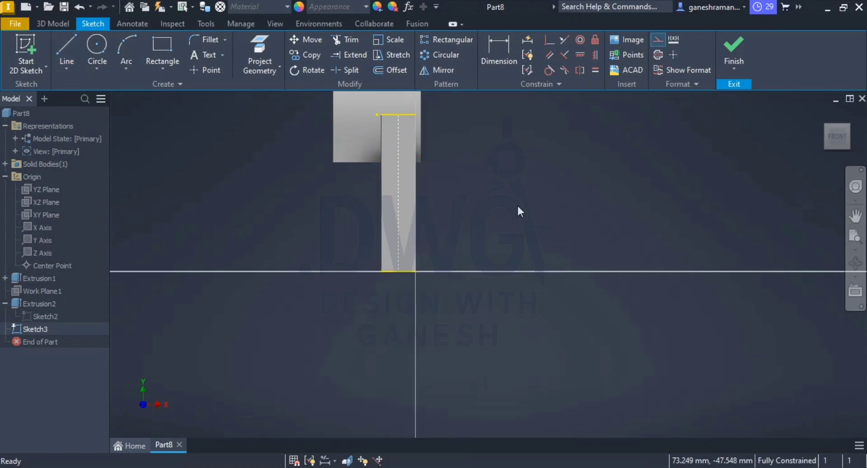
Step: Draw a rectangle about 126 mm wide upward from the arm's bottom edge and make its vertical sides symmetric about the construction line
click(163, 51)
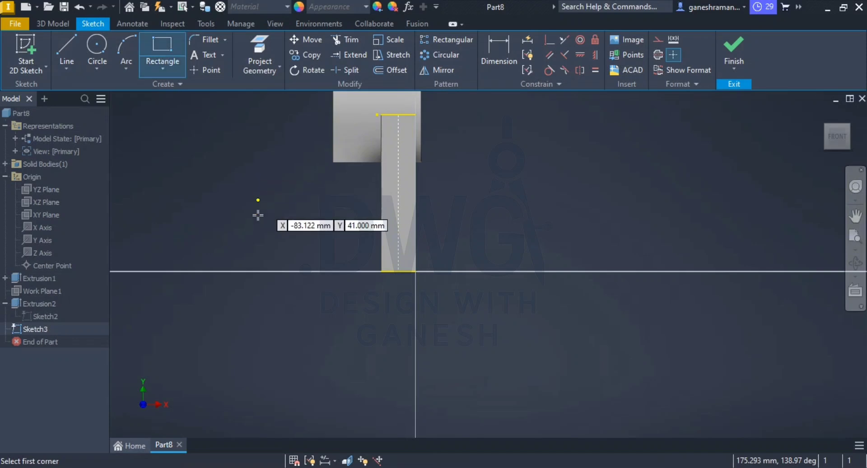
click(277, 270)
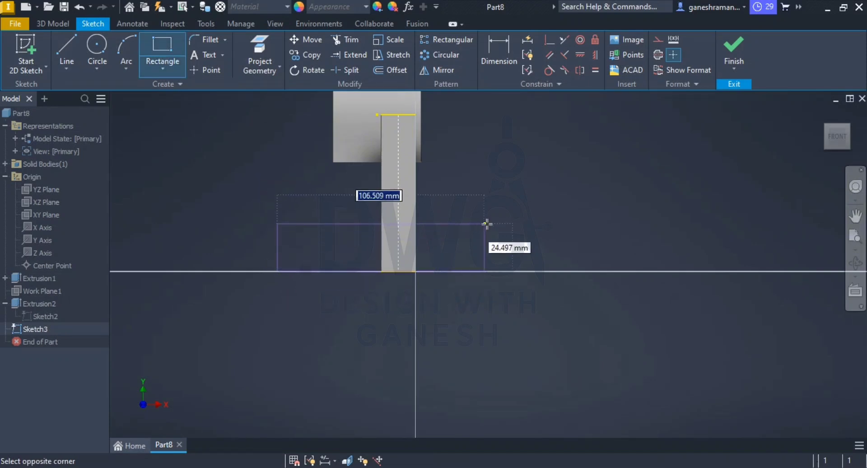
click(529, 221)
key(Escape)
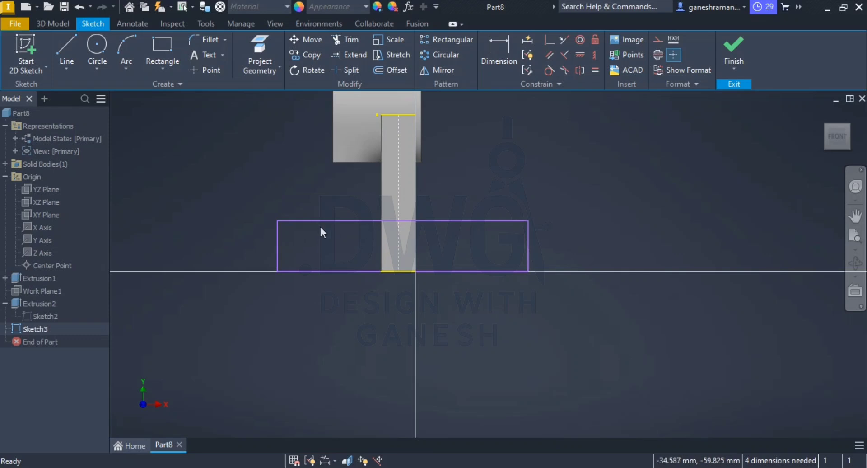
click(580, 67)
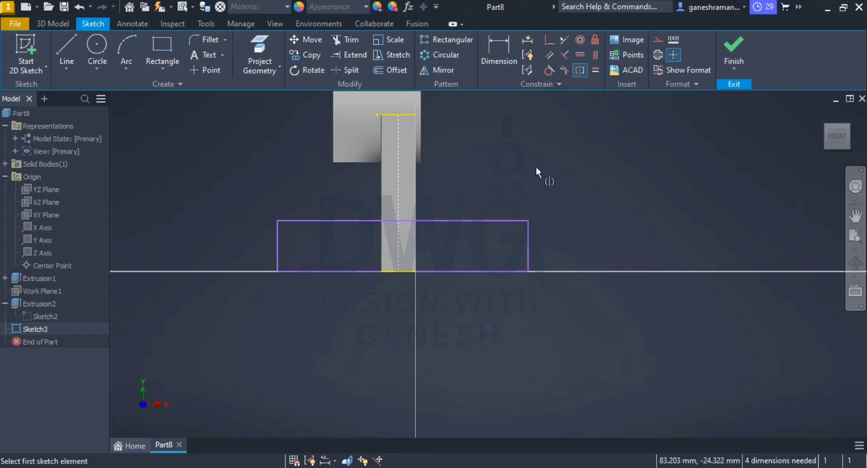
click(527, 245)
click(278, 245)
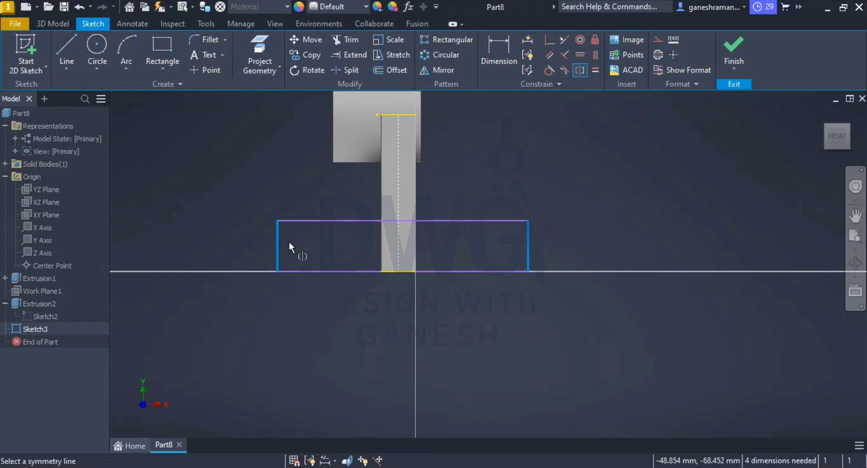
click(399, 188)
key(Escape)
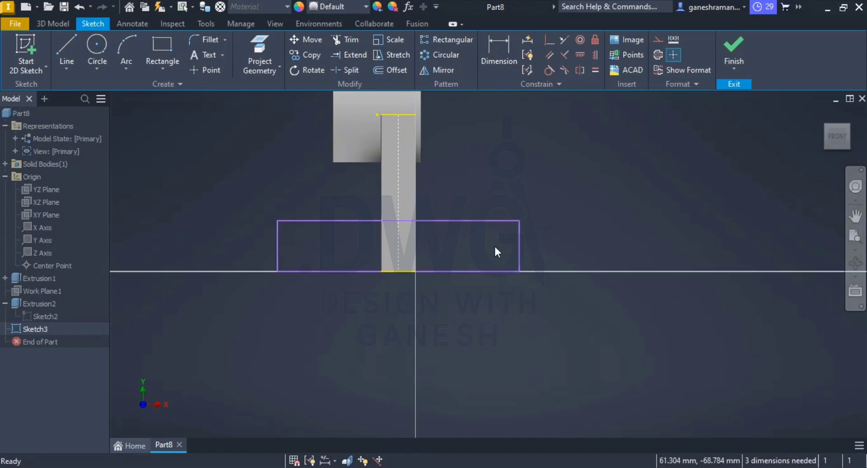
Step: Check the lower block in the reference drawing and set the rectangle's width to 36+34 mm (70 mm)
key(alt+Tab)
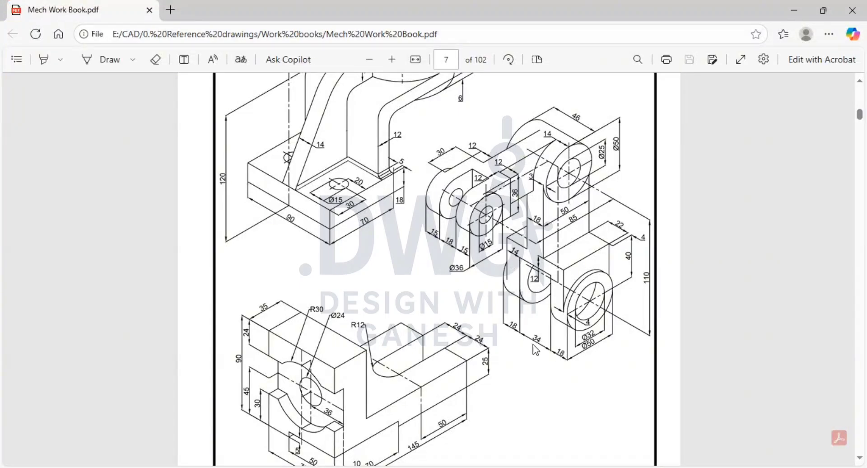
key(alt+Tab)
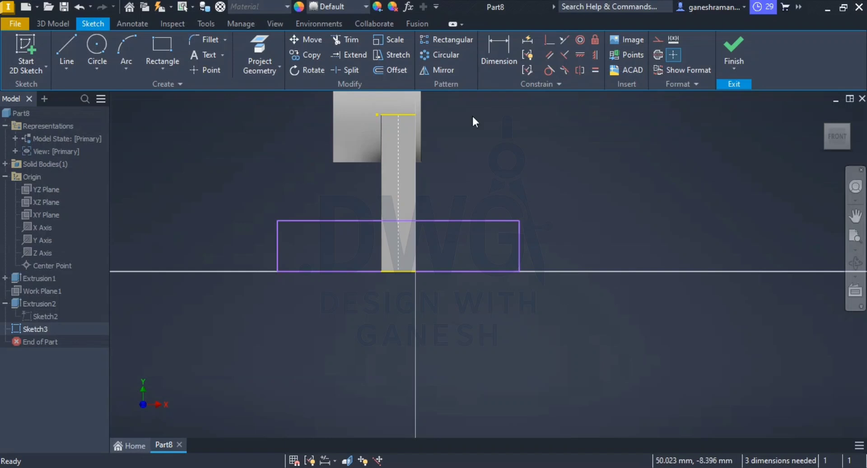
click(499, 54)
click(475, 272)
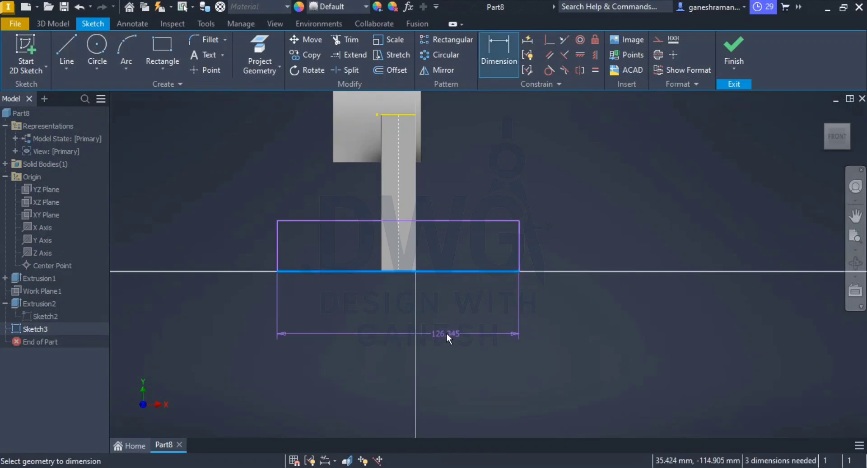
click(446, 333)
text(36)
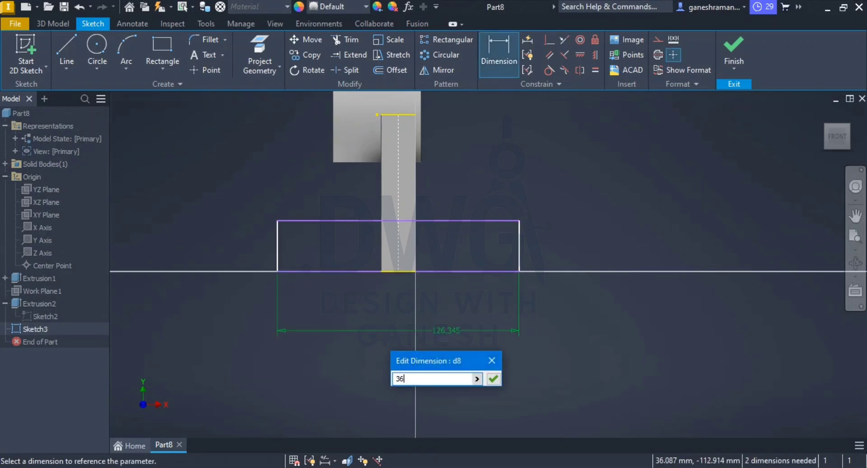
text(+34)
key(Return)
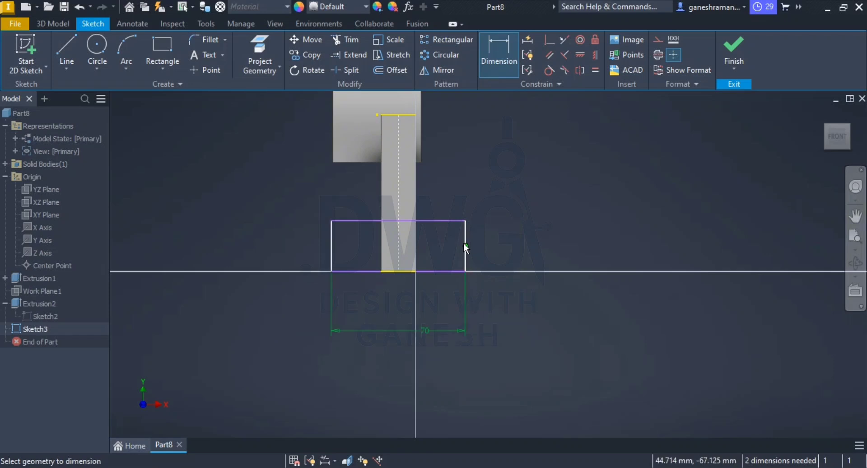
key(Escape)
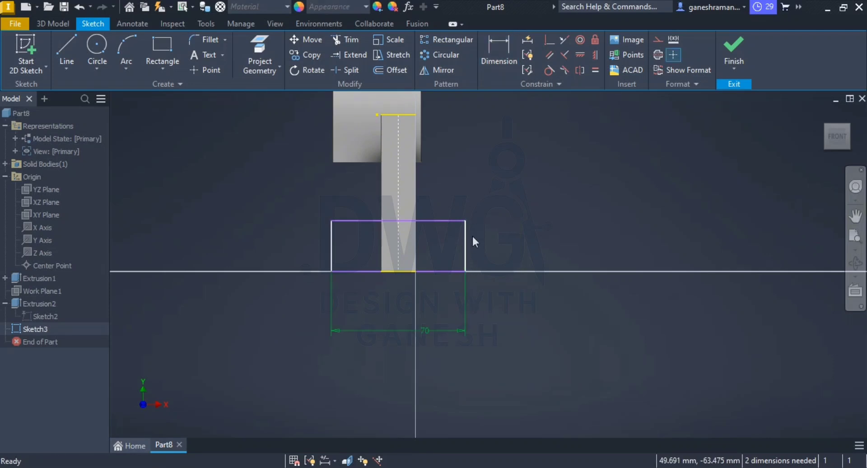
Step: Set the rectangle's height to 12 mm and finish the sketch
click(499, 55)
click(505, 237)
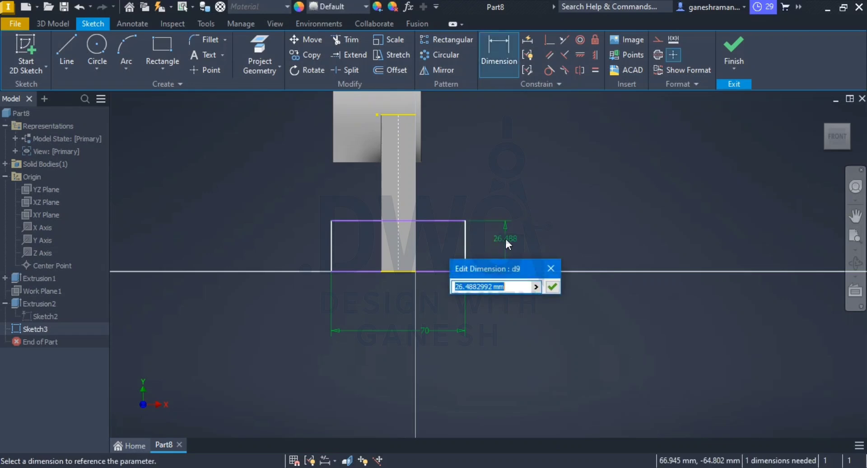
text(12)
key(Return)
key(Escape)
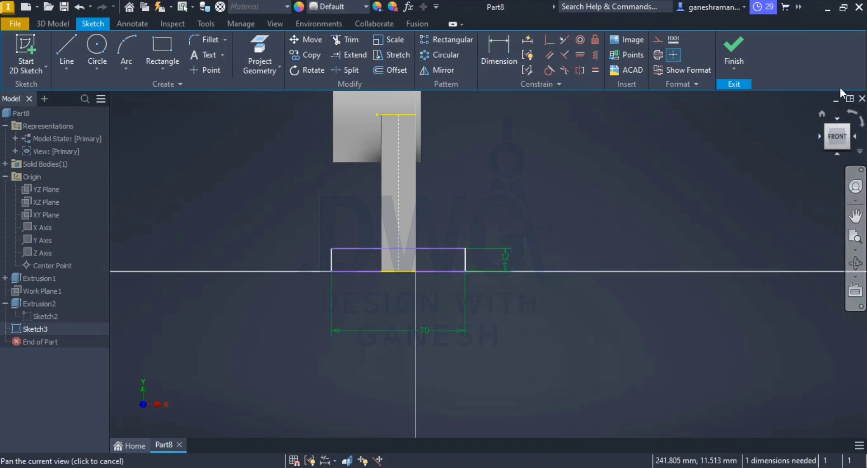
click(743, 43)
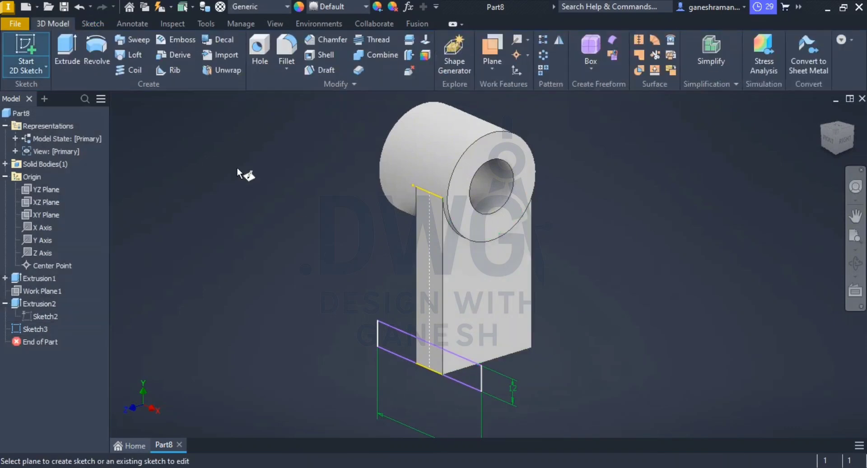
Step: Try to extrude the rectangle from the arm's side face up to its opposite narrow face, and undo the extrusion
click(67, 49)
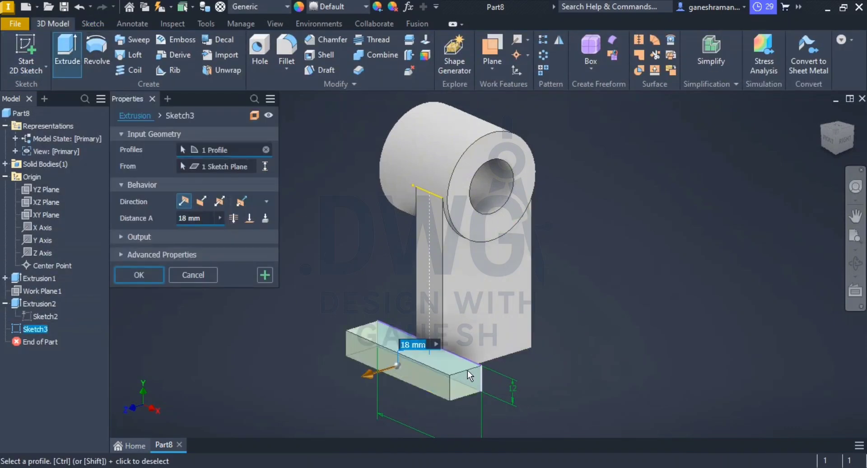
click(249, 219)
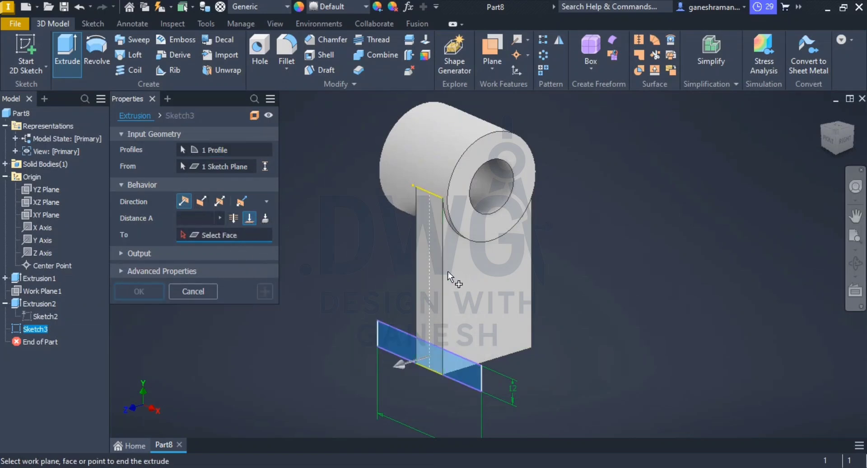
shift+middle_drag(447, 271, 362, 291)
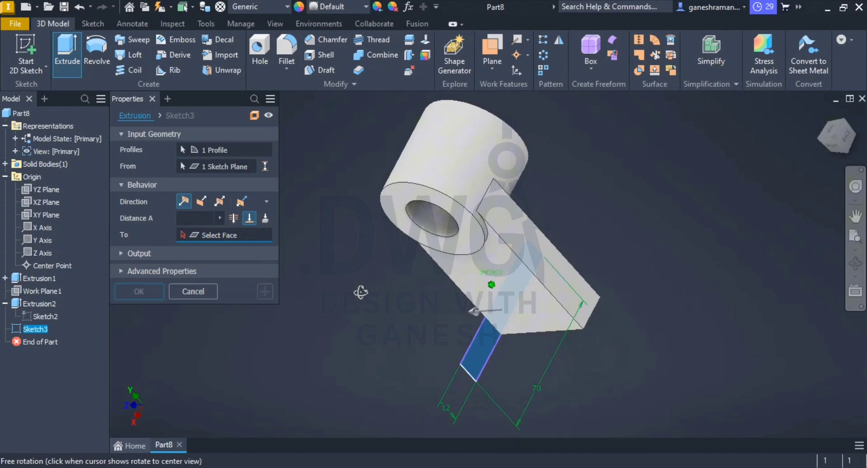
click(568, 297)
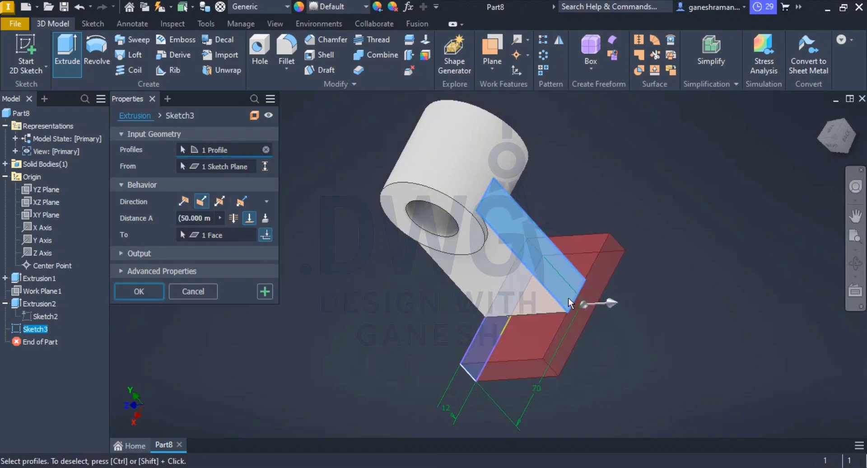
click(137, 293)
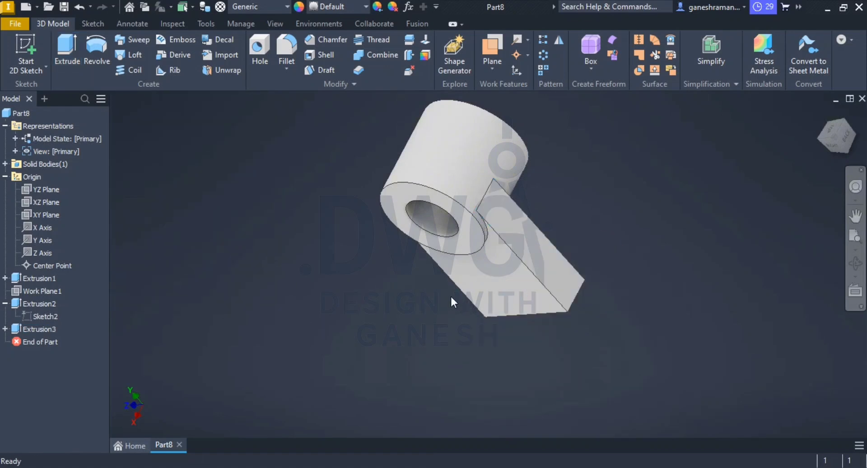
shift+middle_drag(450, 298, 431, 280)
click(38, 329)
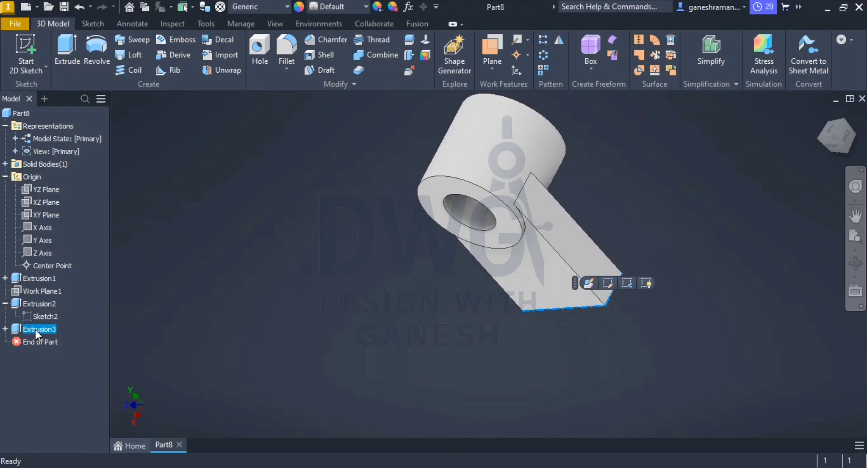
key(ctrl+z)
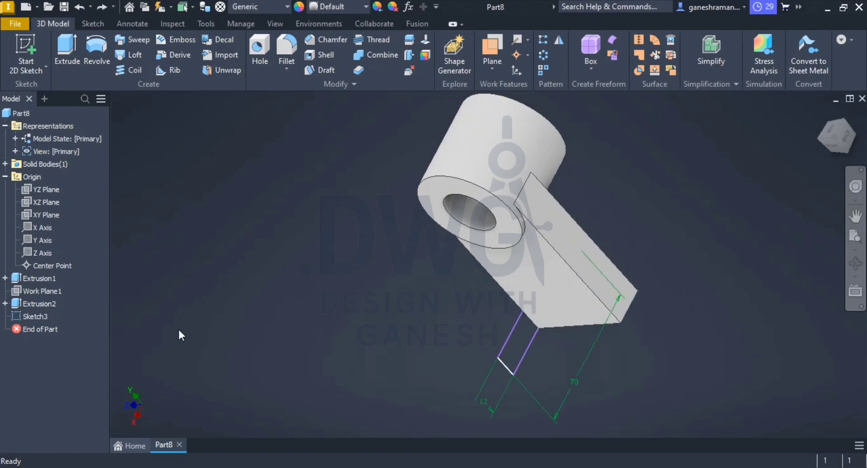
Step: Try to extrude the rectangle 50 mm in the flipped direction after checking the reference drawing, and undo the extrusion
shift+middle_drag(524, 276, 577, 280)
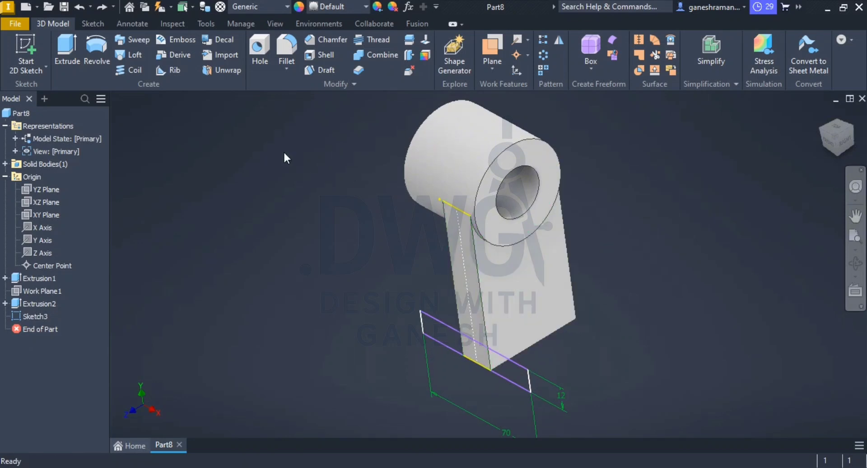
click(68, 46)
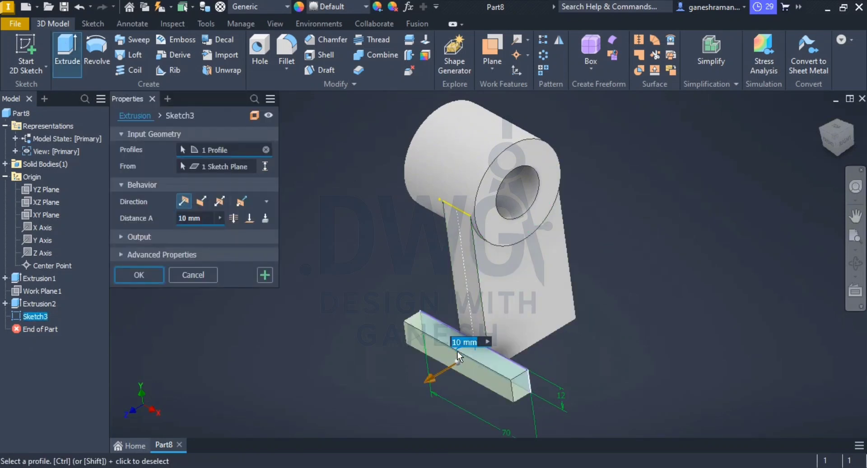
click(199, 202)
key(alt+Tab)
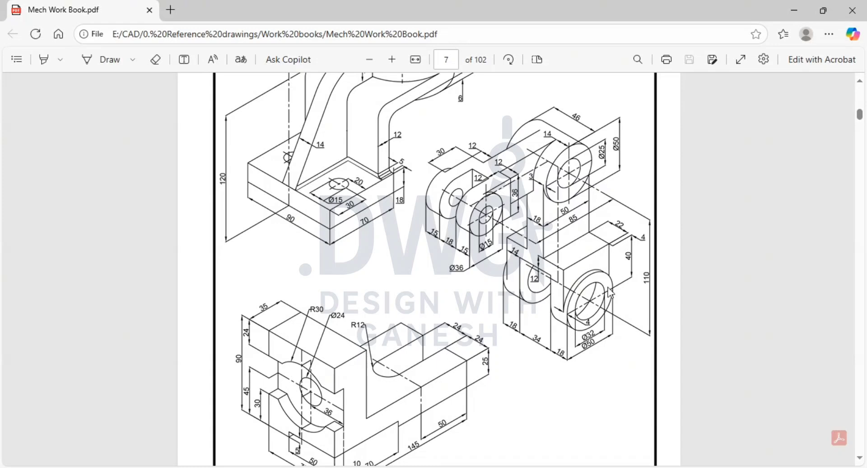
key(alt+Tab)
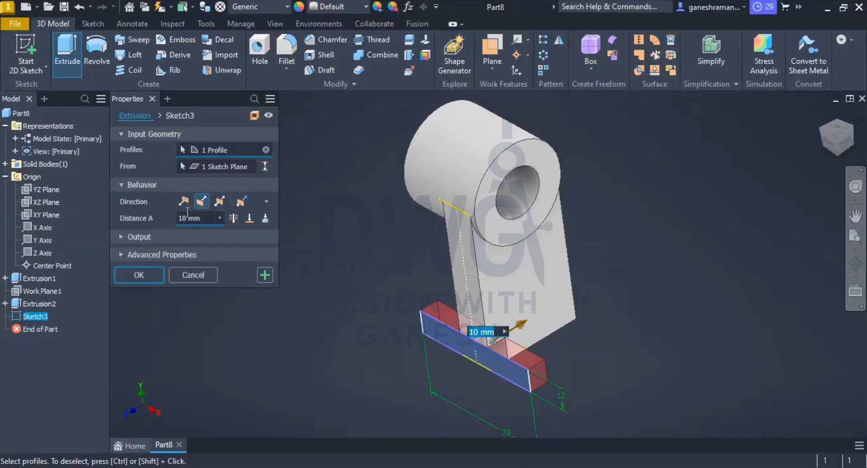
click(187, 213)
text(50)
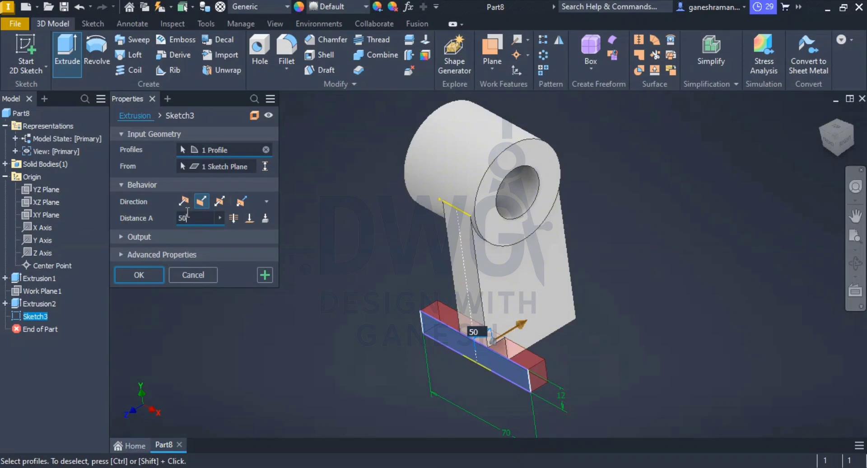
key(Return)
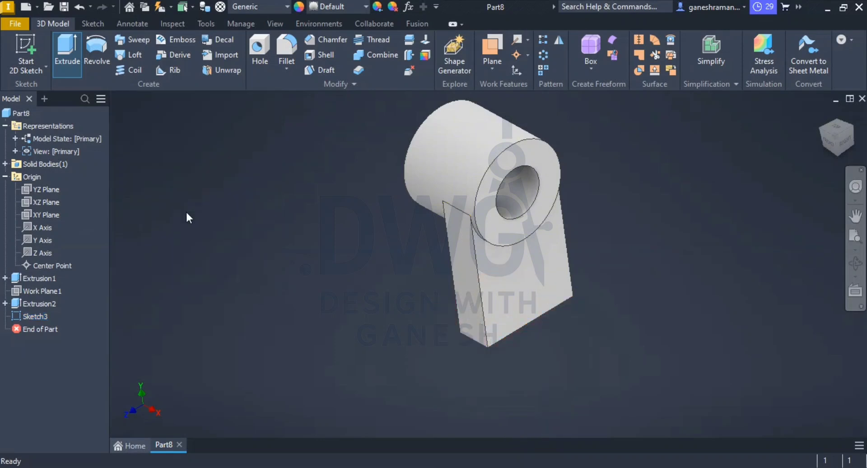
key(ctrl+z)
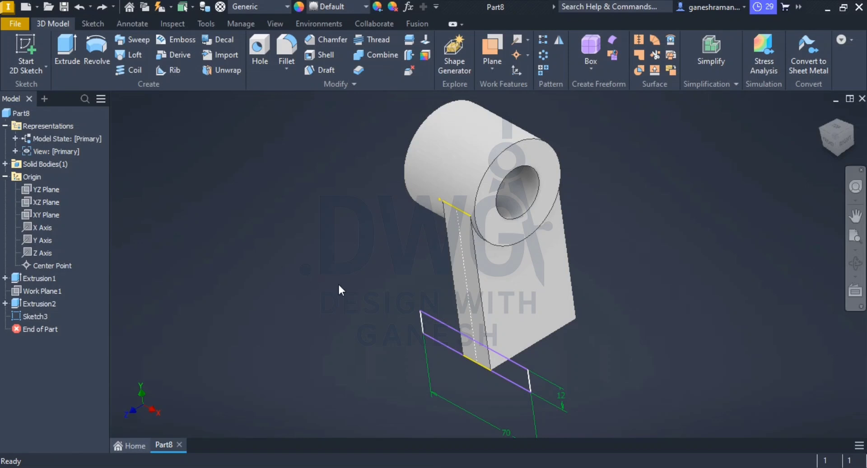
Step: Delete the rectangle sketch on the arm's narrow side face
scroll(560, 369, down, 2)
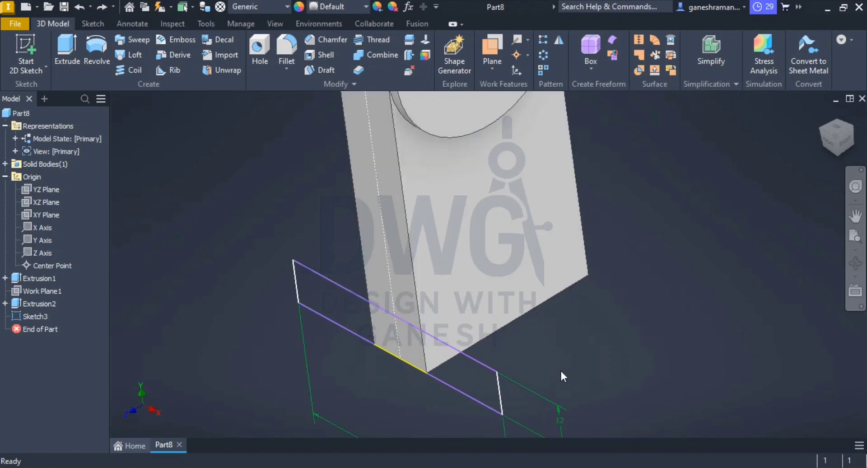
drag(58, 331, 22, 315)
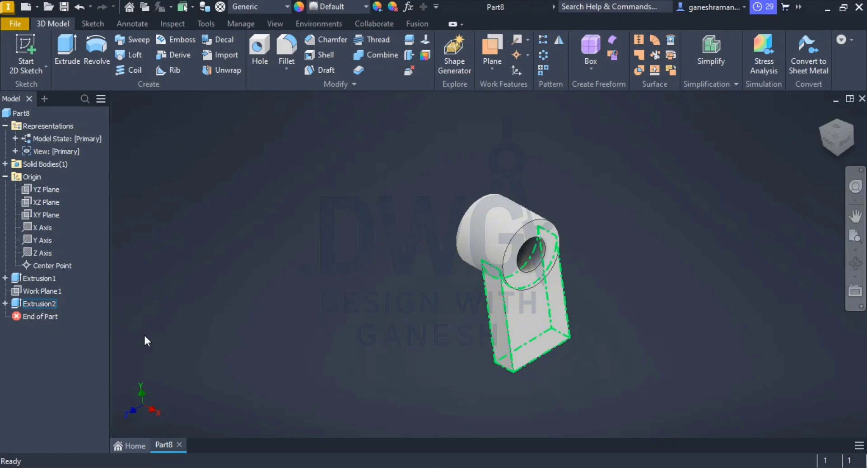
Step: Edit the arm's profile sketch, set its height dimension to 70 mm and finish the sketch
click(564, 321)
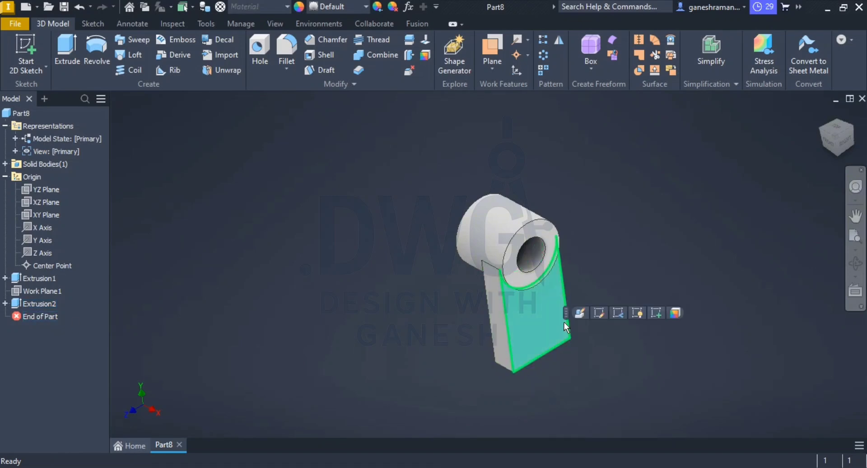
click(599, 312)
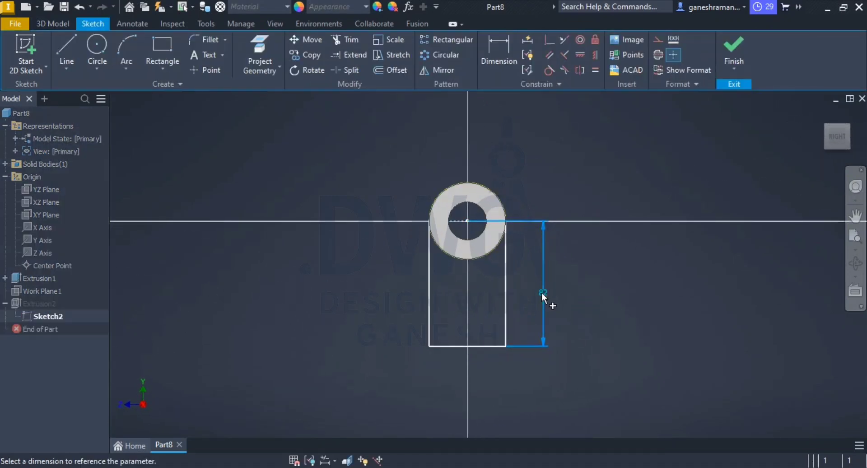
double_click(541, 291)
text(70)
key(Return)
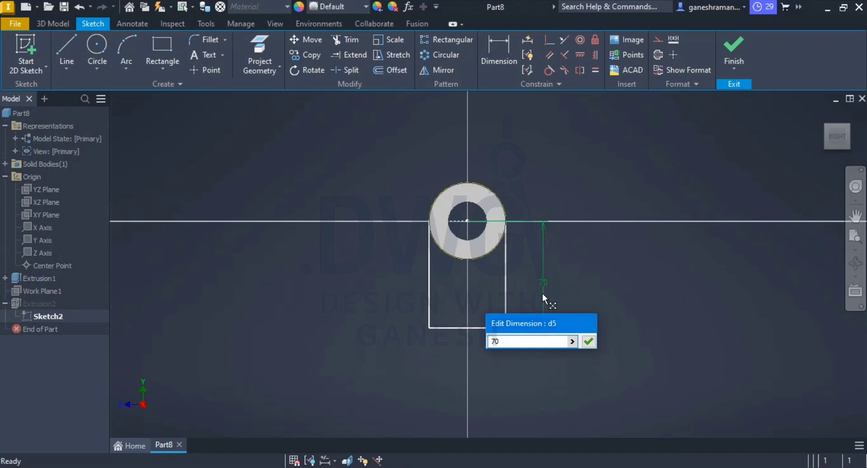
click(723, 83)
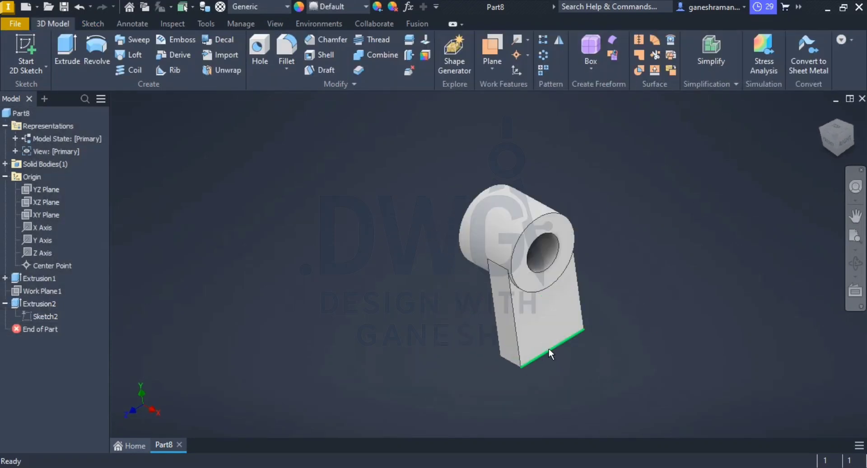
Step: Start a new sketch on the arm's narrow side face
mouse_move(549, 349)
shift+middle_down()
mouse_move(535, 326)
mouse_move(544, 343)
shift+middle_up()
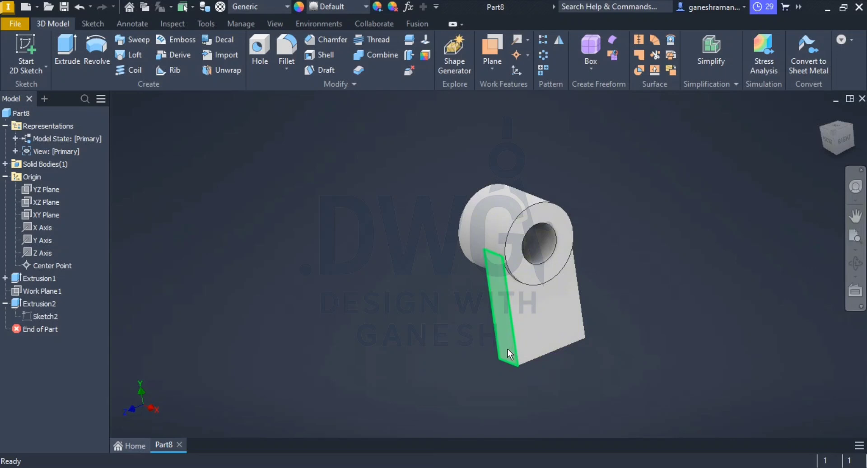
mouse_move(507, 349)
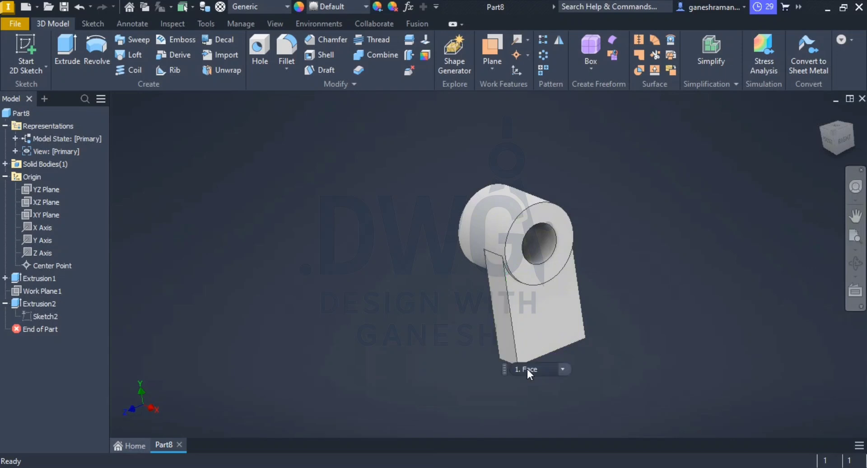
click(501, 344)
click(537, 331)
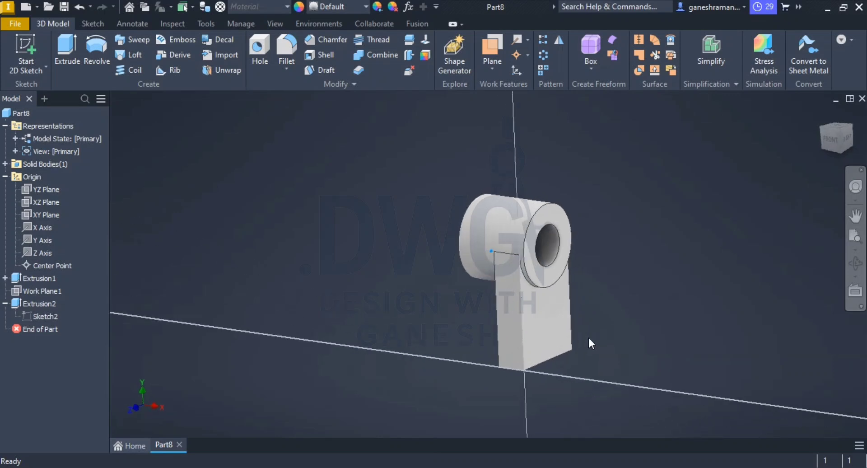
Step: Try to sketch a rectangle below the arm, starting beside its lower edge
scroll(511, 401, down, 5)
scroll(511, 400, up, 3)
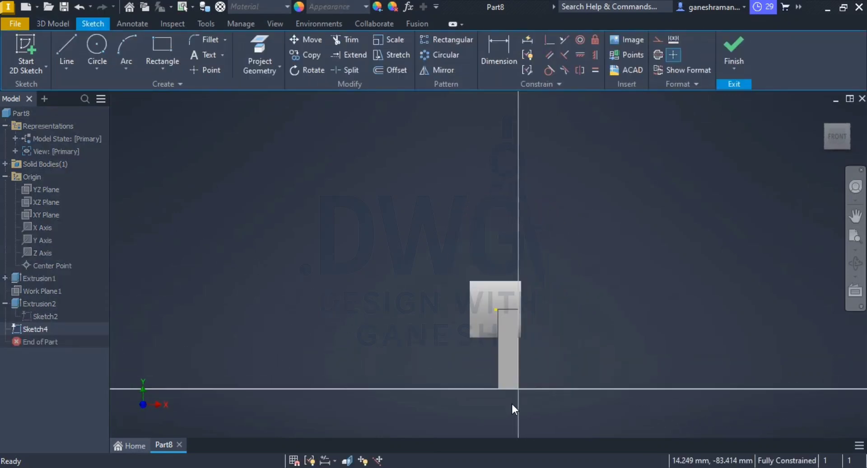
middle_drag(511, 401, 483, 263)
scroll(483, 261, up, 3)
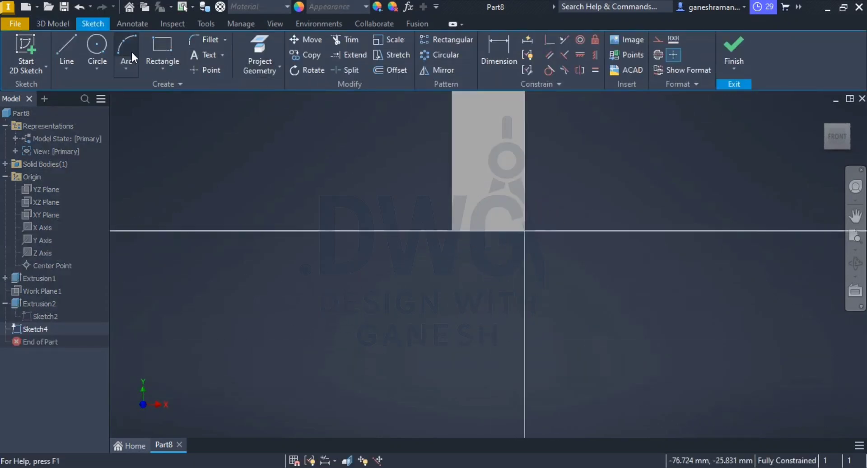
click(165, 51)
click(344, 230)
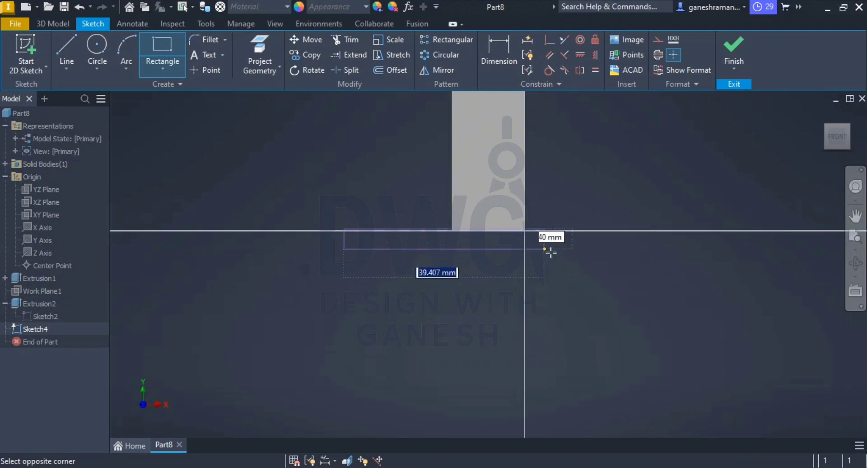
click(692, 328)
key(Escape)
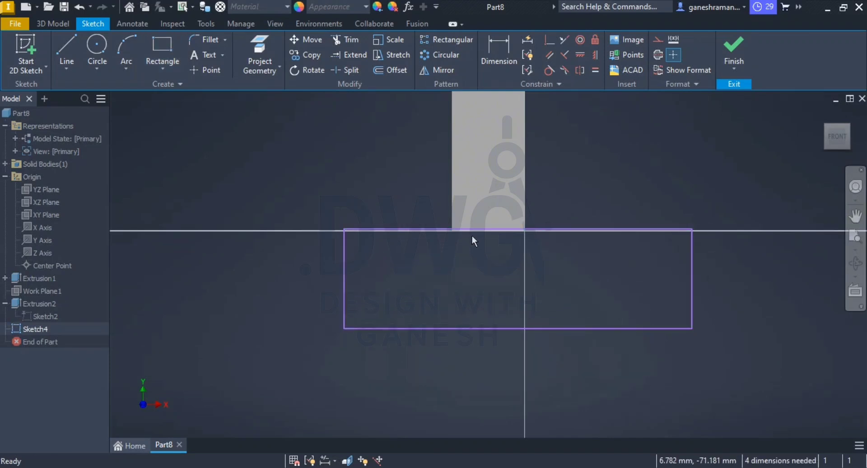
Step: Check the rectangle's top edge against the arm's lower edge and delete the rectangle
scroll(481, 231, up, 3)
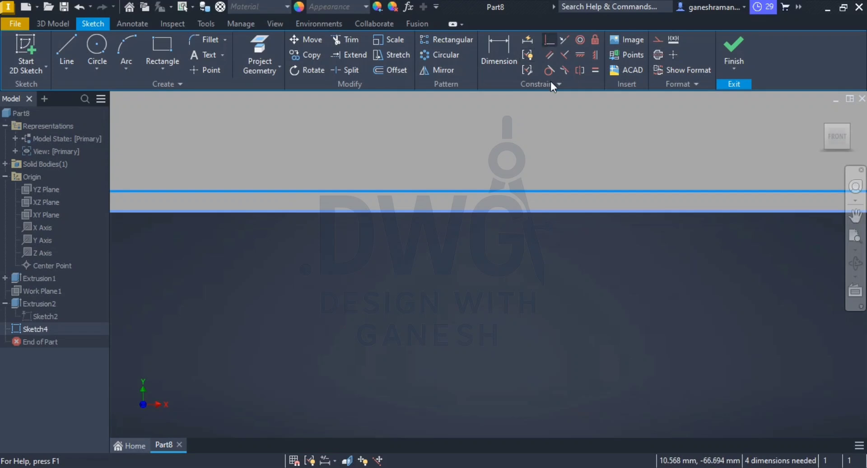
click(259, 116)
scroll(345, 231, down, 5)
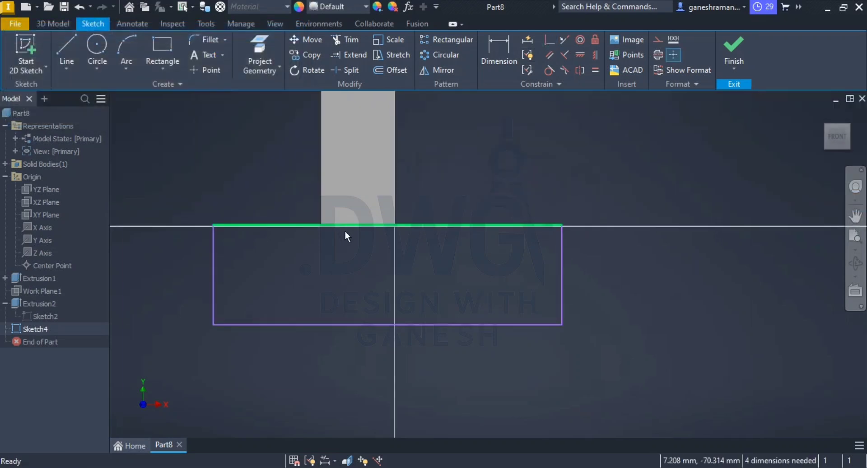
drag(629, 187, 396, 361)
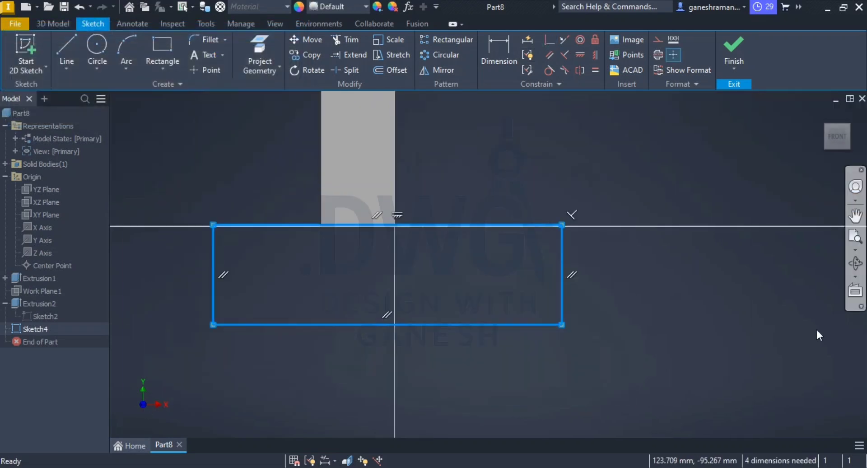
key(Delete)
Step: Sketch a rectangle about 19 mm high directly below the arm, with its top edge along the arm's lower edge line
click(162, 48)
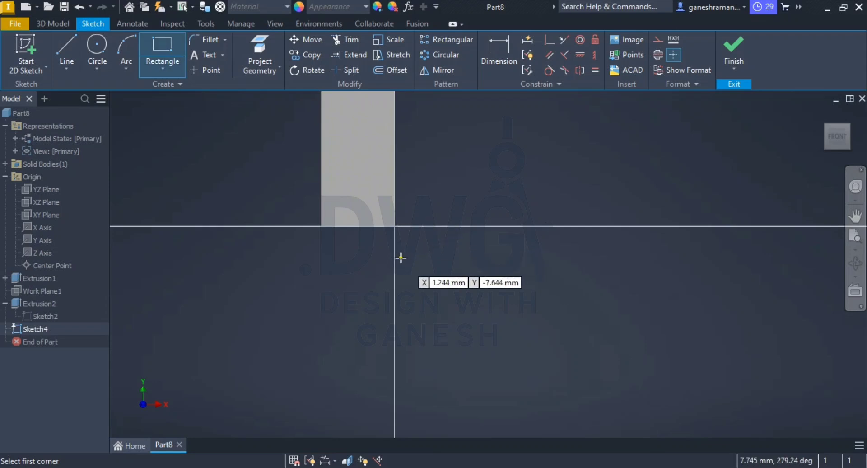
scroll(402, 237, up, 5)
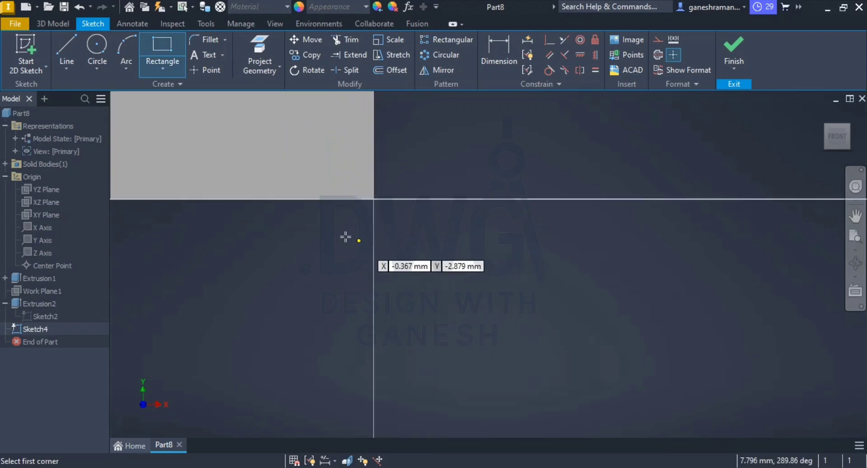
click(452, 198)
scroll(293, 270, down, 5)
click(228, 313)
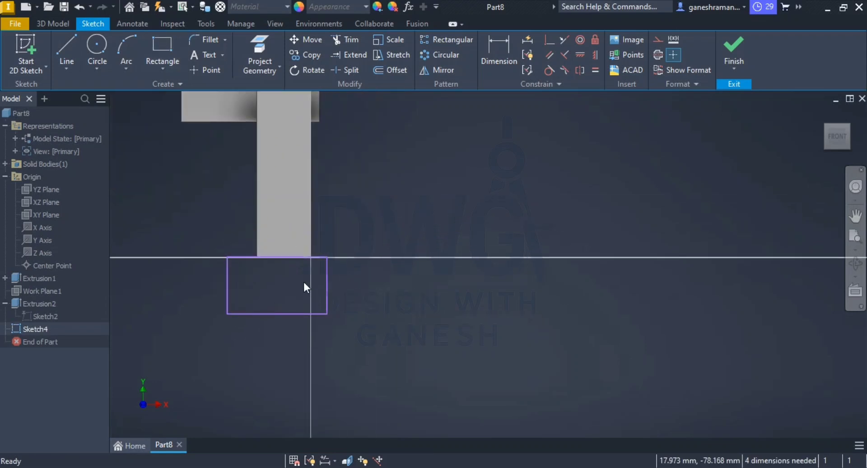
Step: Draw a vertical line about 70 mm long from the midpoint of the arm's lower edge to the midpoint of its upper edge
scroll(300, 282, up, 3)
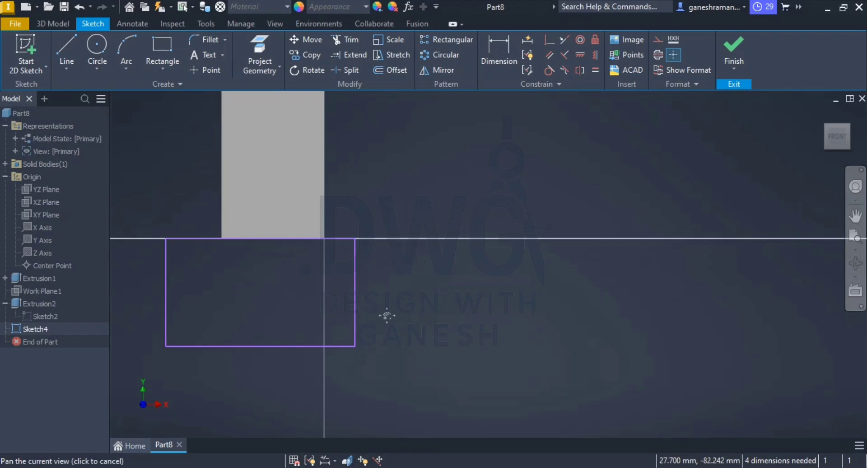
middle_drag(381, 313, 540, 354)
click(66, 47)
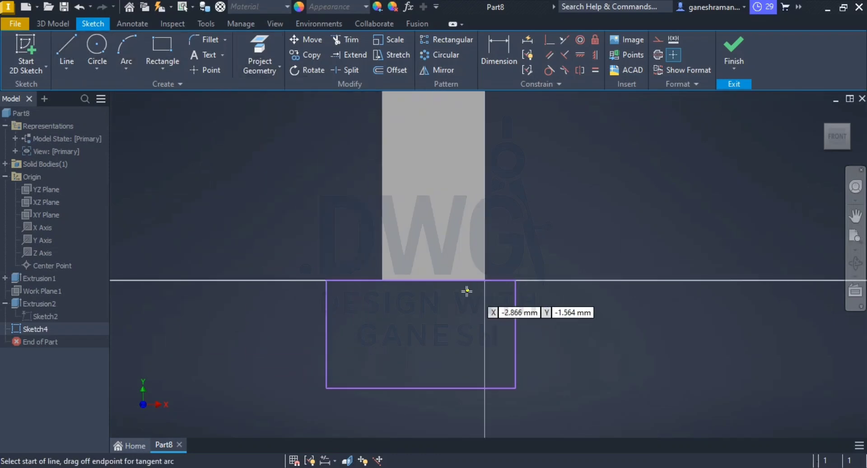
click(433, 280)
scroll(497, 225, down, 3)
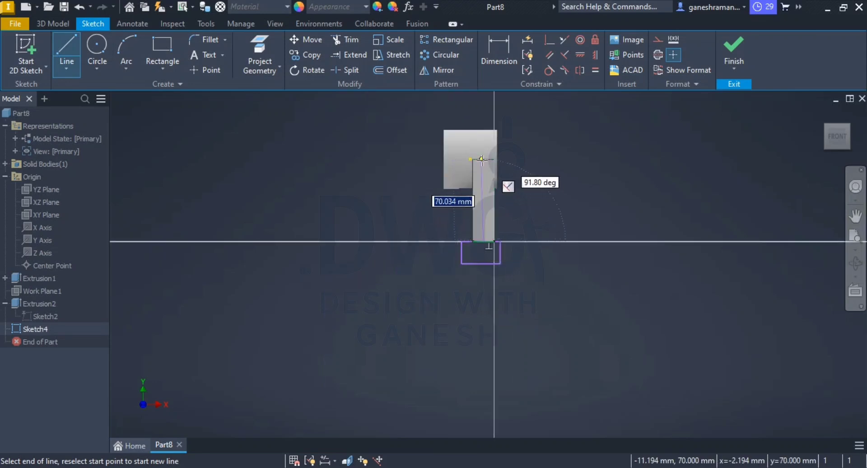
scroll(482, 159, up, 5)
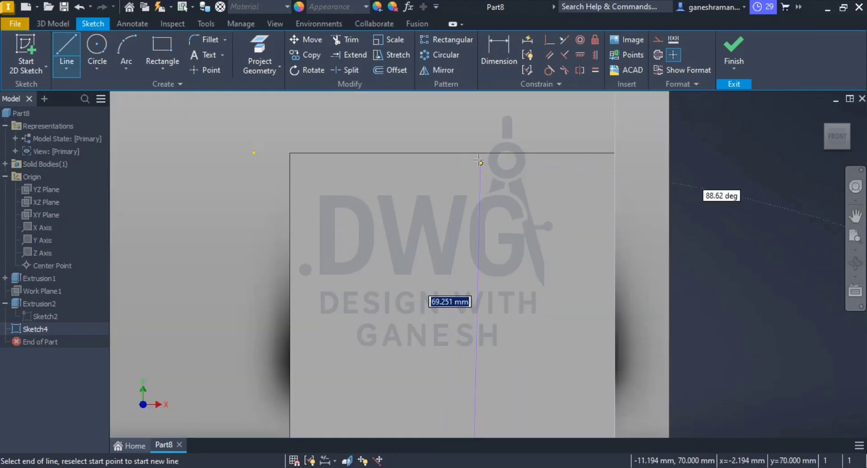
click(452, 153)
key(Escape)
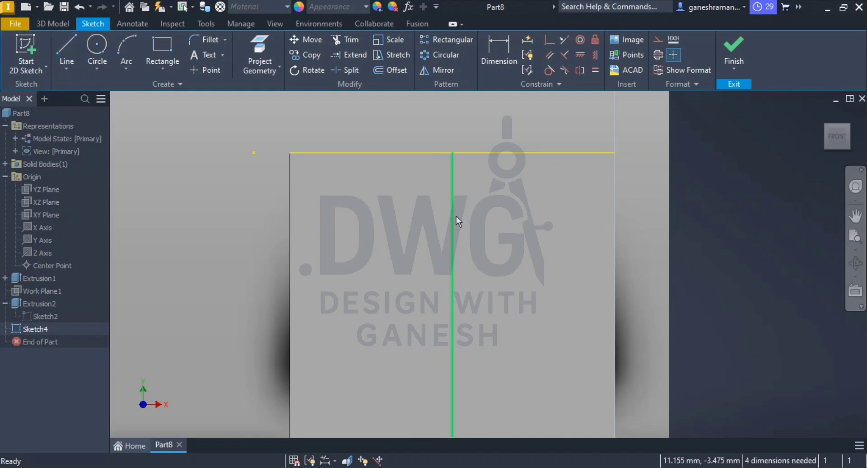
Step: Convert the arm's vertical middle line to construction geometry
click(454, 218)
right_click(453, 218)
click(499, 141)
click(664, 241)
Step: Make the rectangle's two vertical sides symmetric about the arm's construction line
scroll(608, 349, down, 10)
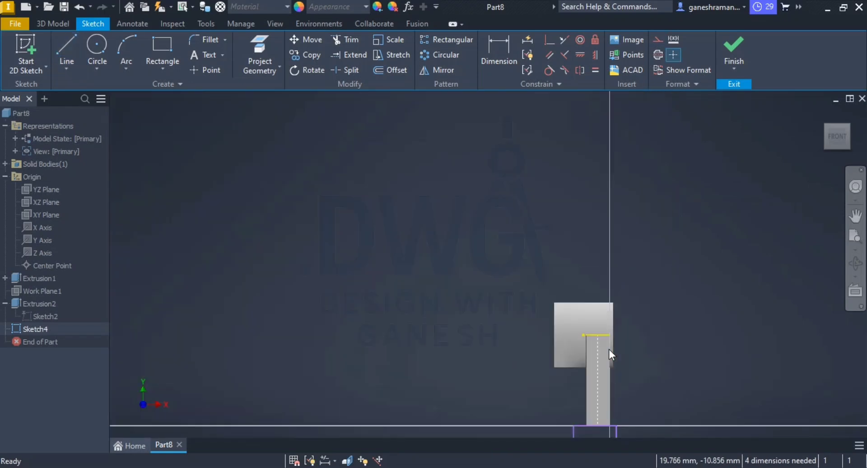
scroll(610, 364, up, 5)
middle_drag(611, 364, 524, 161)
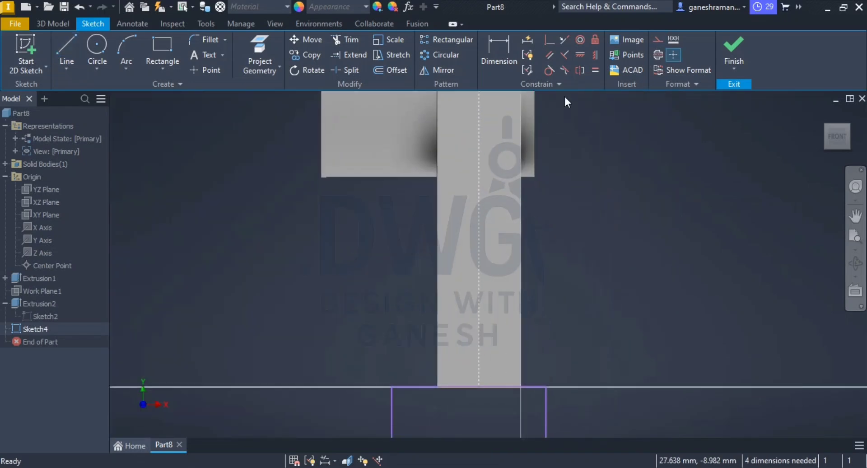
click(580, 70)
click(544, 406)
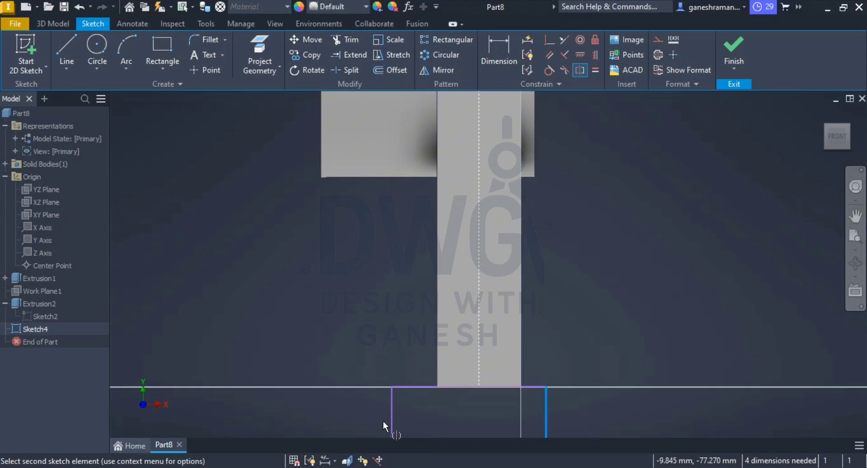
click(391, 417)
click(481, 321)
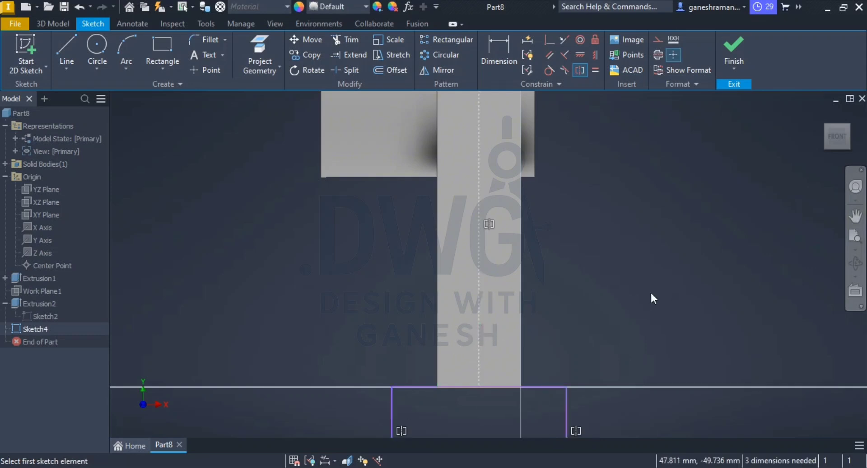
key(Escape)
Step: Reopen the rectangle's sketch for editing and dimension the rectangle's width as 36+34 mm
key(F6)
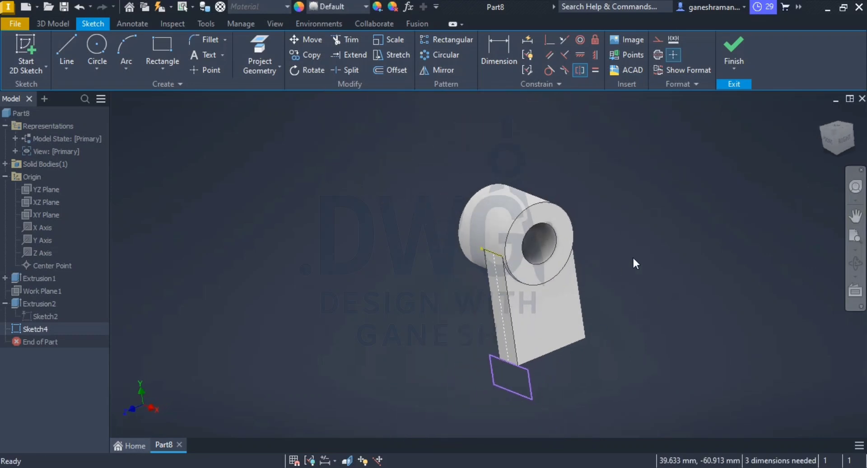
click(531, 389)
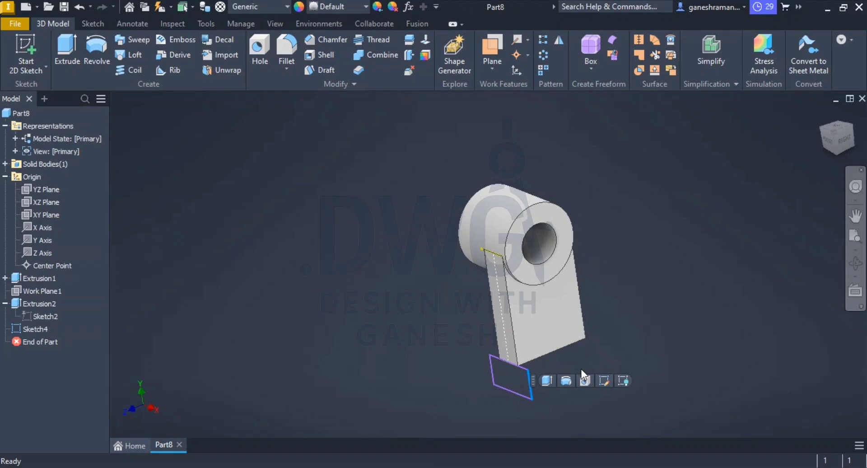
click(604, 380)
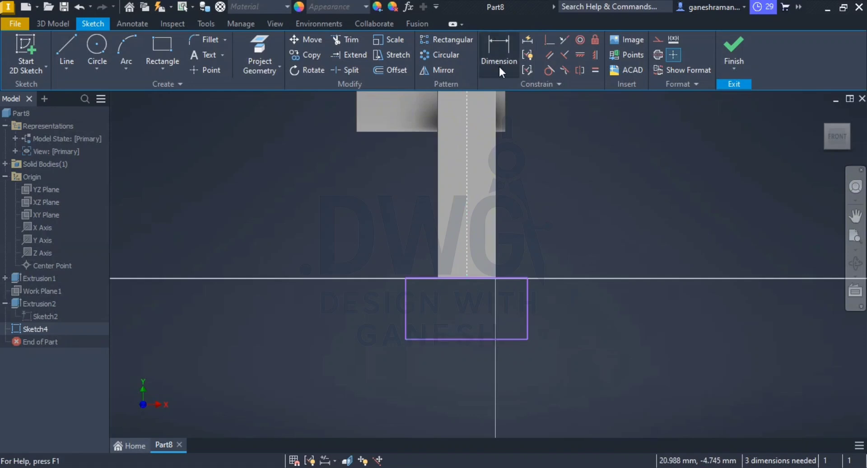
click(502, 46)
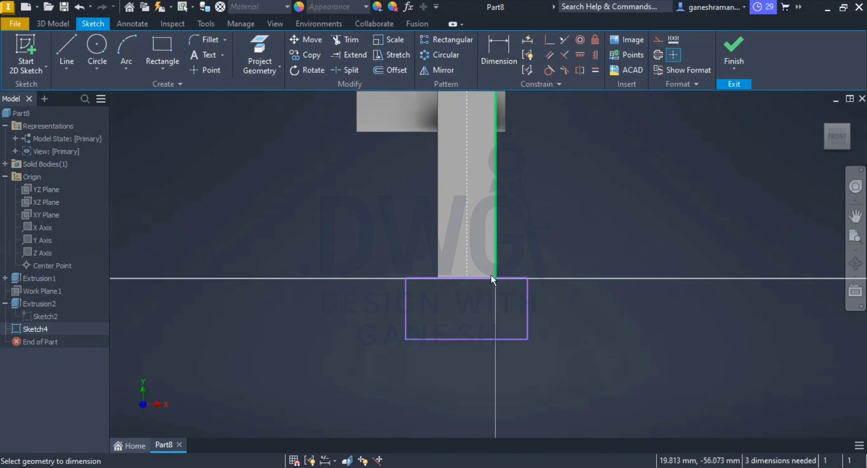
click(476, 339)
click(464, 381)
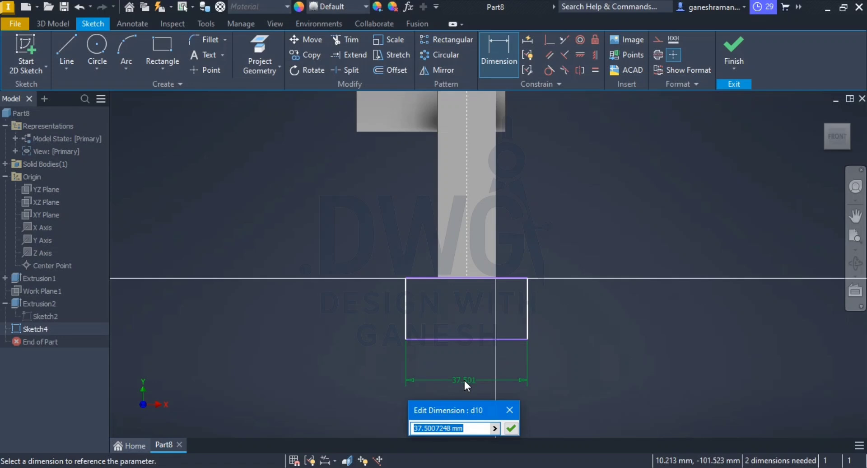
text(36+34)
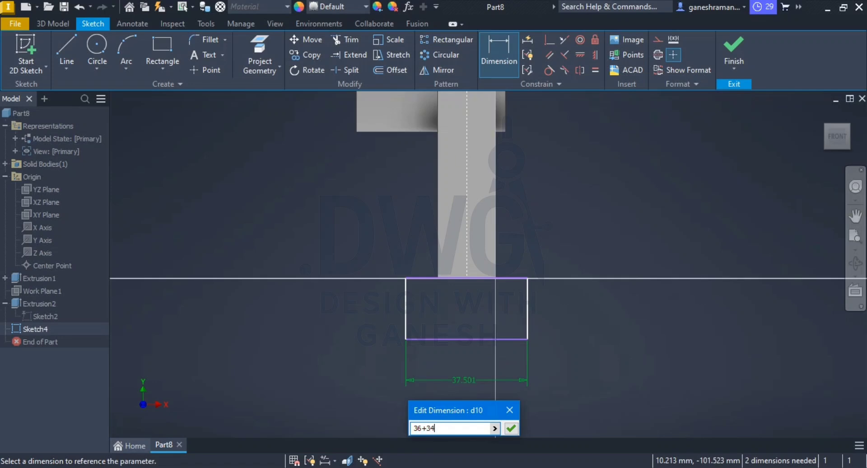
key(Return)
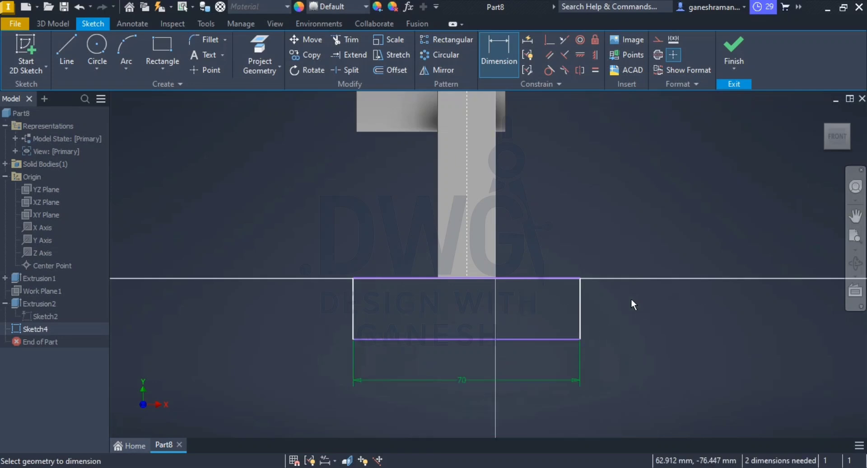
Step: Dimension the rectangle's height as 12 mm
click(585, 318)
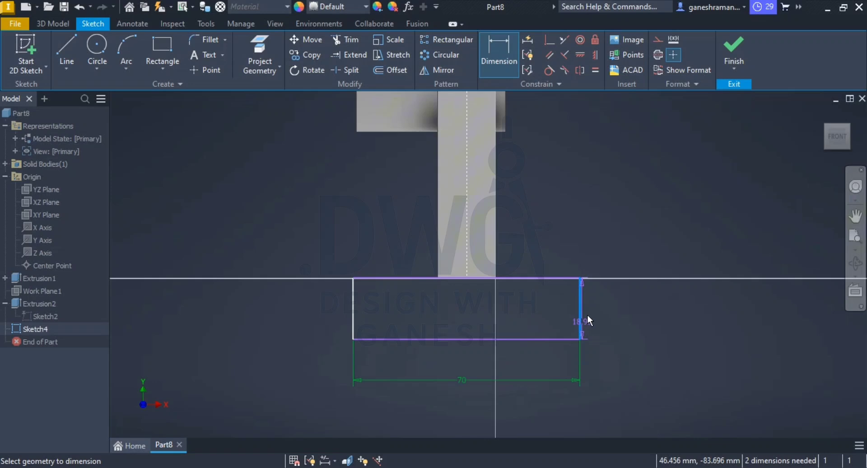
click(628, 251)
text(12)
key(Return)
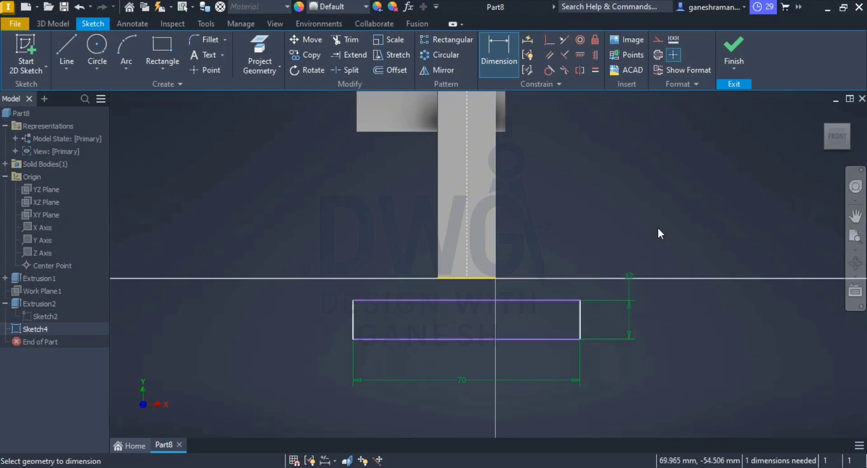
key(Escape)
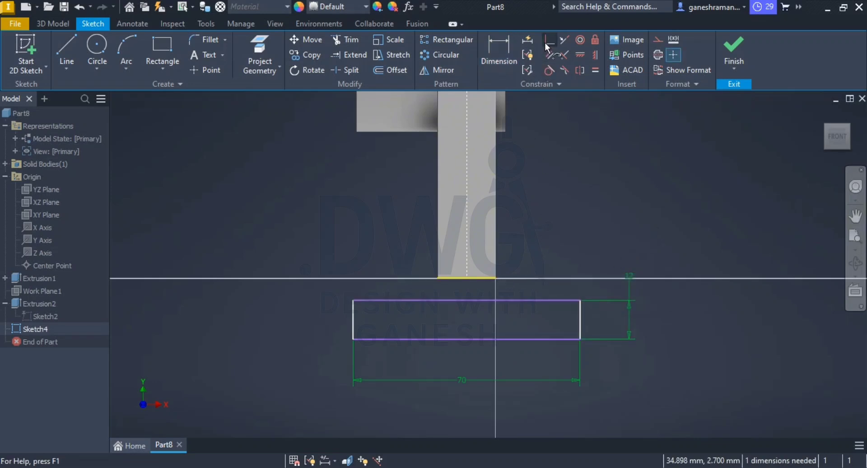
Step: Make the rectangle's upper corner coincident with the arm's lower edge and finish the sketch
click(548, 41)
click(459, 278)
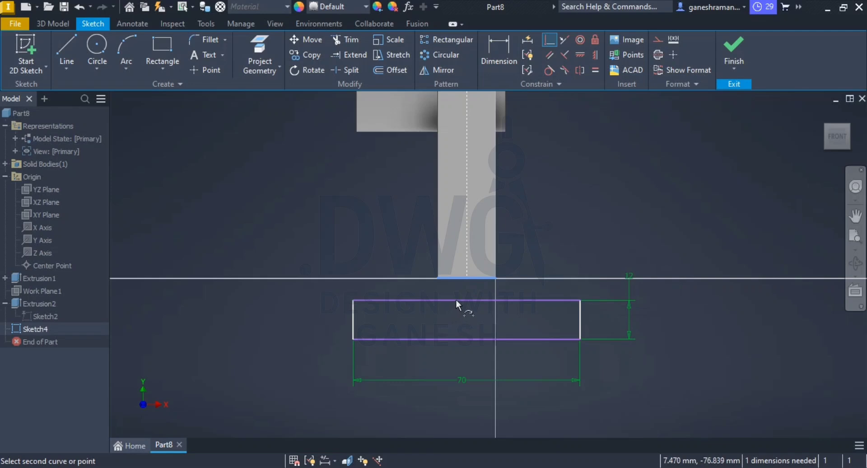
click(353, 298)
key(Escape)
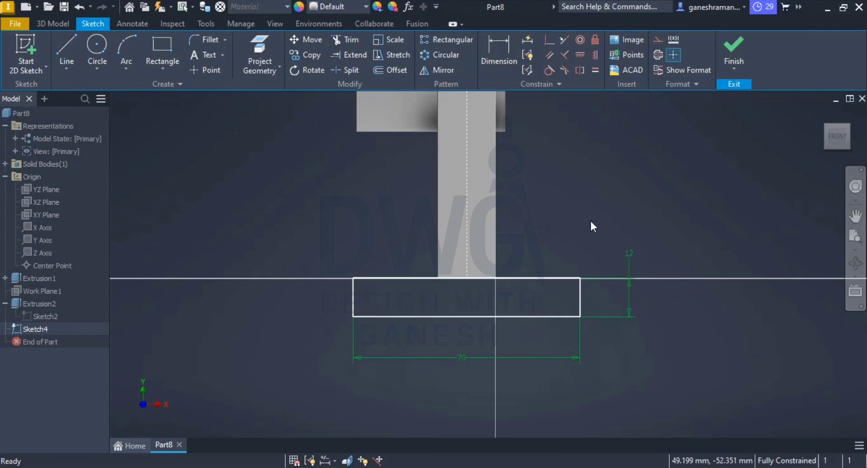
click(732, 50)
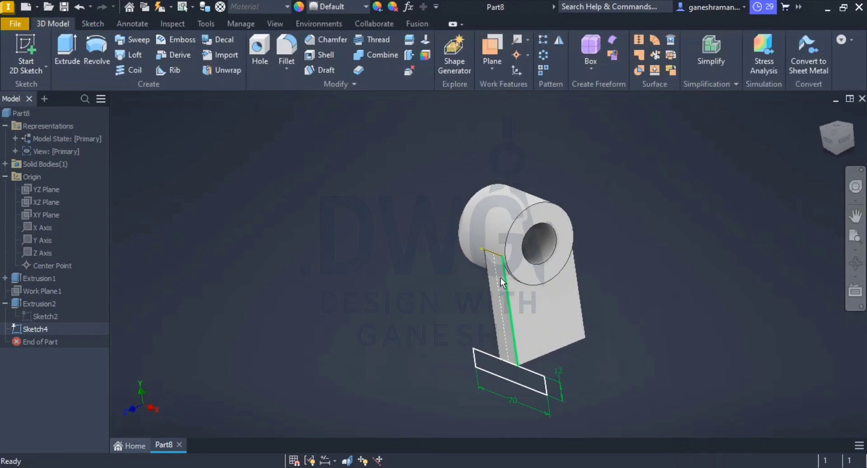
Step: Extrude the 70 by 12 mm base rectangle up to the arm's opposite face
click(67, 49)
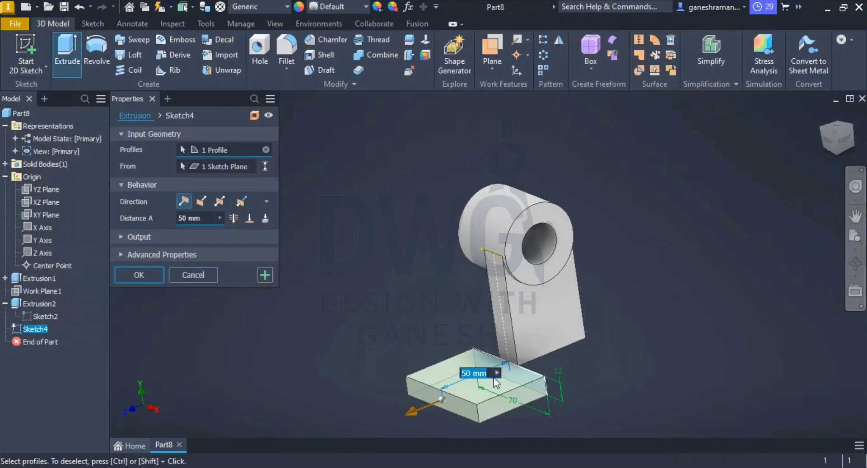
click(249, 218)
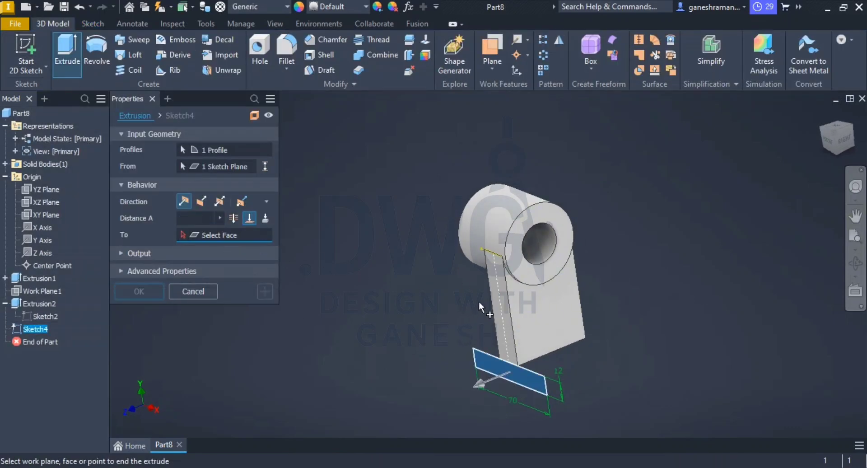
shift+middle_drag(480, 303, 586, 328)
click(598, 311)
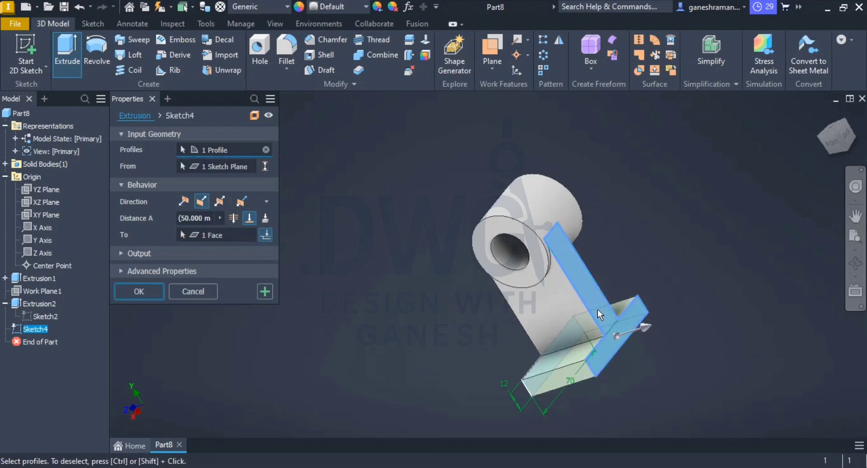
click(141, 291)
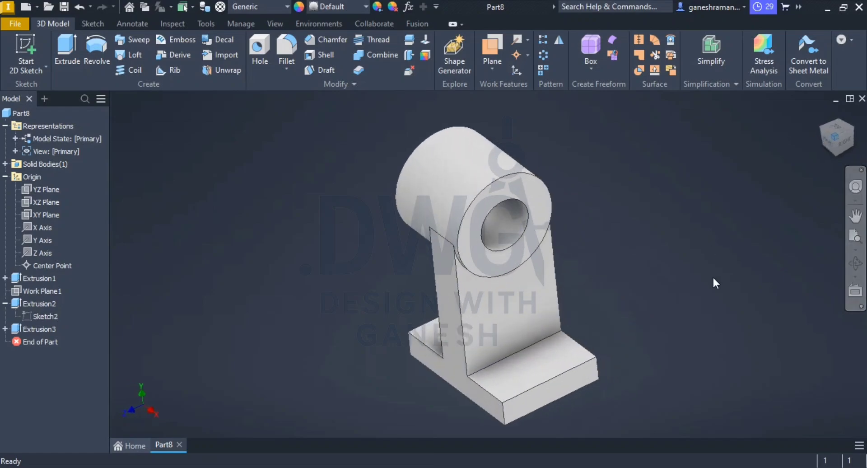
Step: Check the bracket's lower lug in the PDF drawing and start a sketch on the base plate's narrow end face
key(alt+Tab)
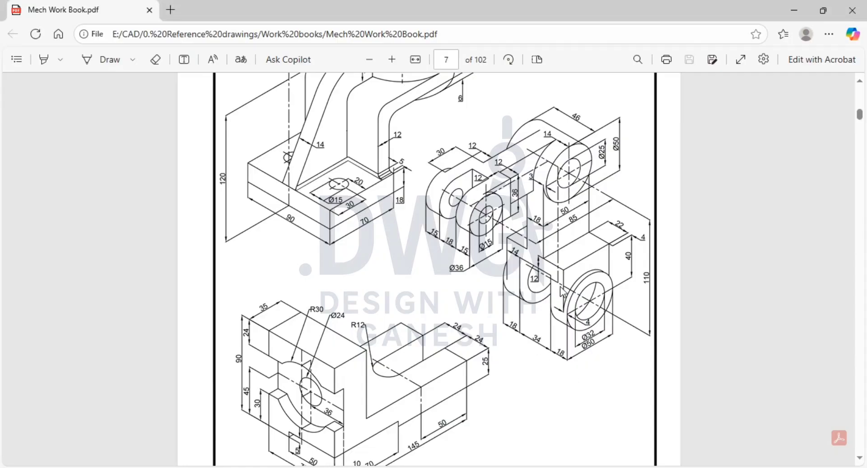
key(alt+Tab)
key(alt+Tab)
key(alt+Tab)
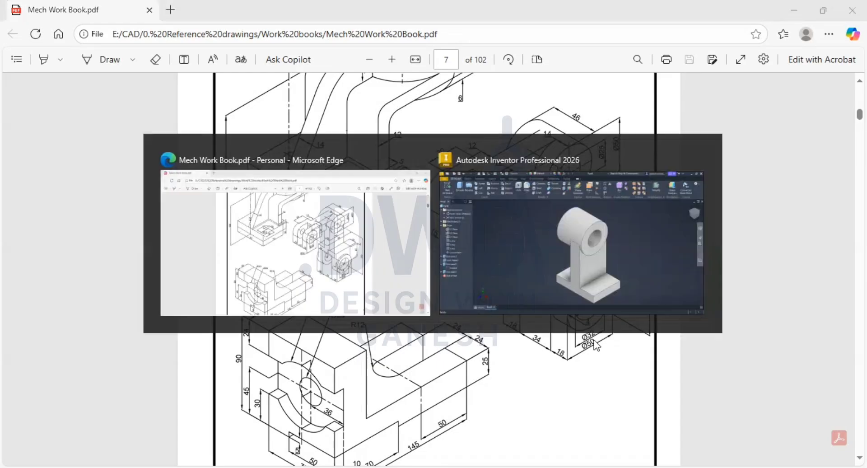
scroll(547, 340, down, 3)
middle_drag(530, 308, 509, 188)
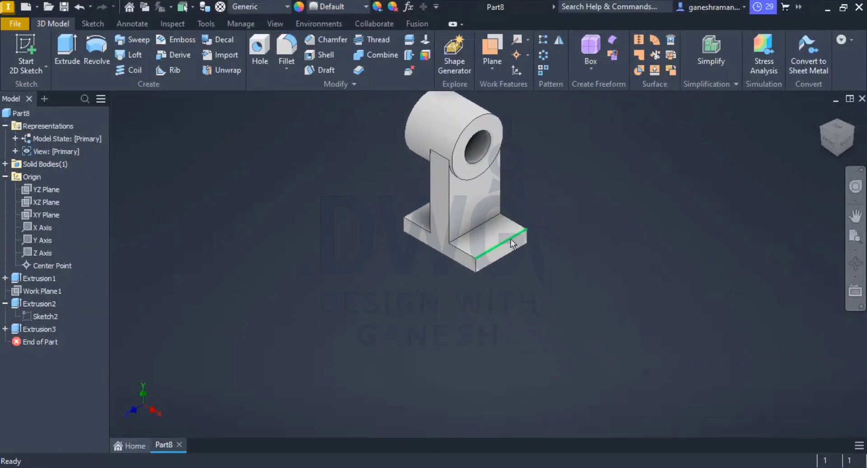
scroll(496, 259, up, 6)
click(482, 240)
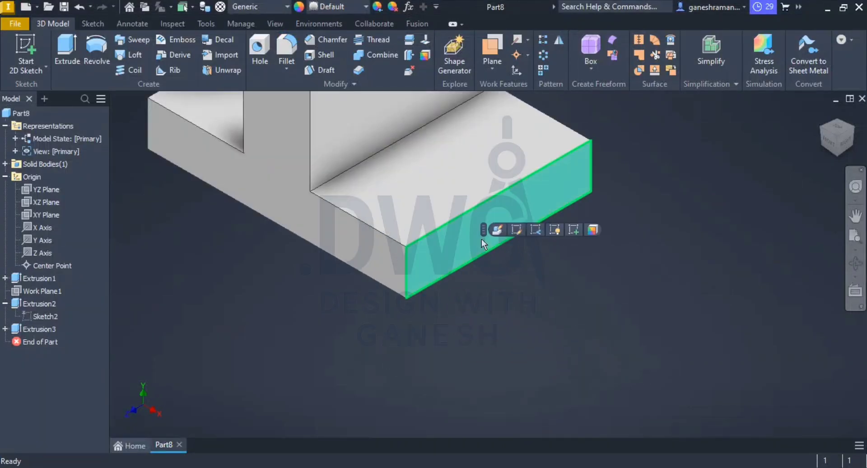
click(572, 229)
Step: Draw a rectangle about 50 mm high downward from the end face's lower corner, ending just short of its opposite side
scroll(544, 351, down, 7)
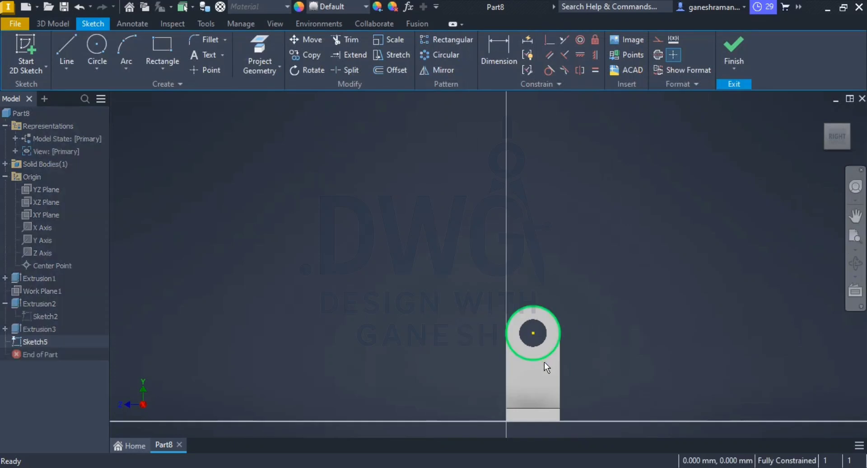
mouse_move(543, 362)
middle_down()
mouse_move(503, 187)
mouse_move(498, 194)
middle_up()
scroll(496, 196, up, 6)
middle_drag(500, 228, 470, 204)
scroll(470, 204, up, 3)
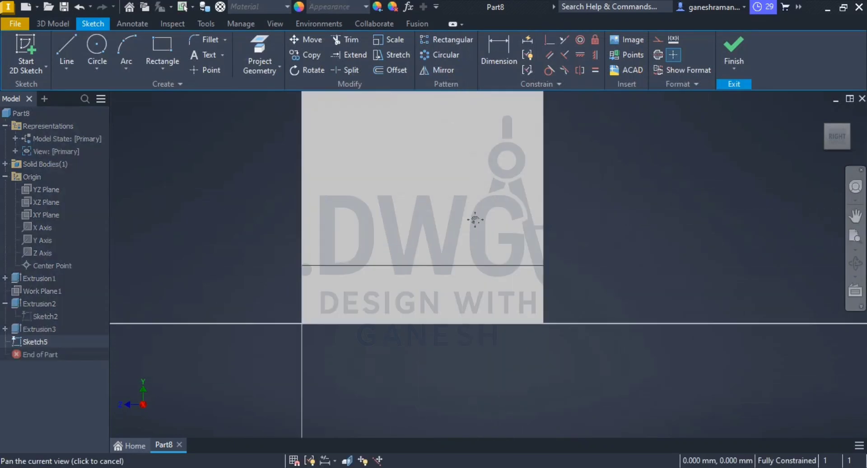
middle_drag(332, 230, 337, 192)
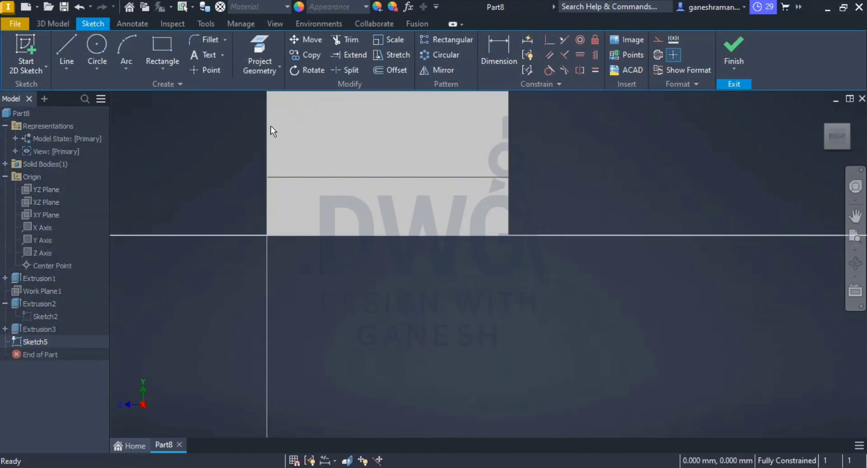
click(162, 53)
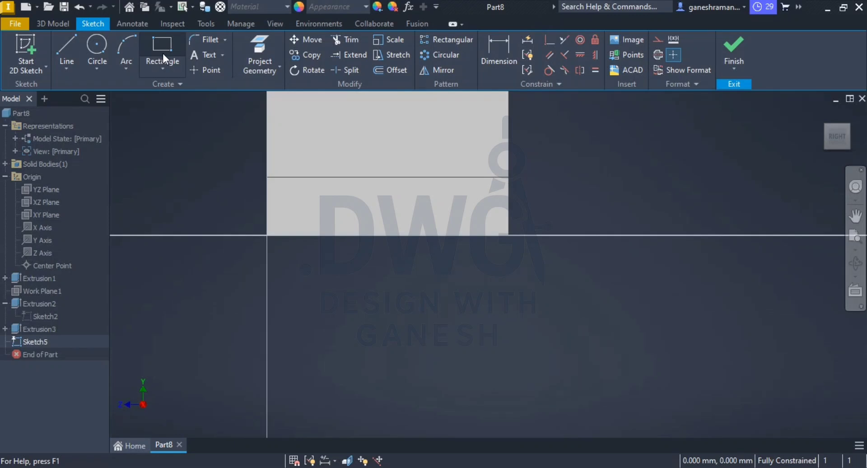
click(267, 235)
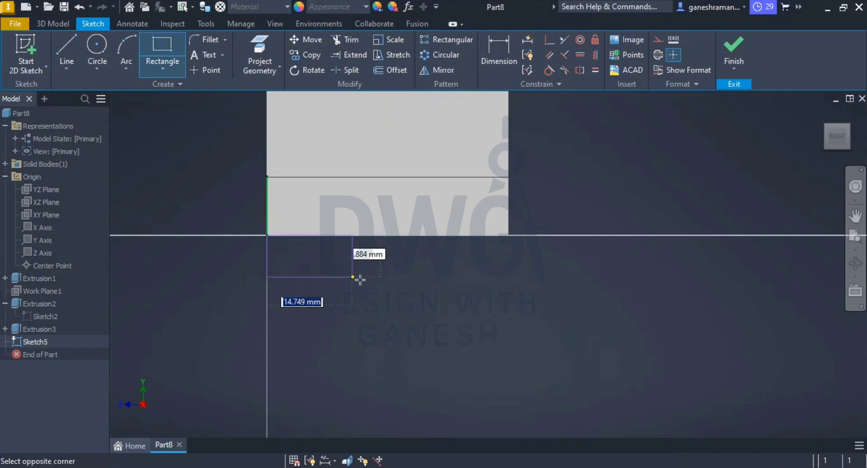
middle_drag(413, 345, 415, 226)
click(500, 357)
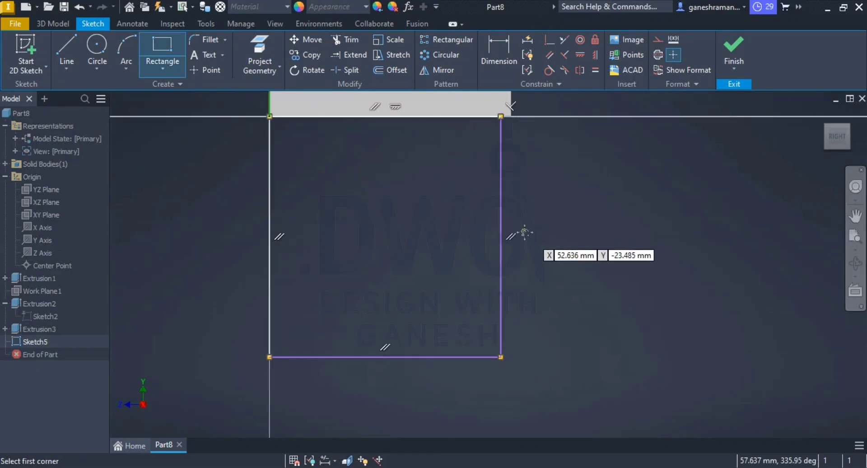
key(Escape)
Step: Make the rectangle's free lower corner coincident with the base plate's side edge so the widths match
click(547, 42)
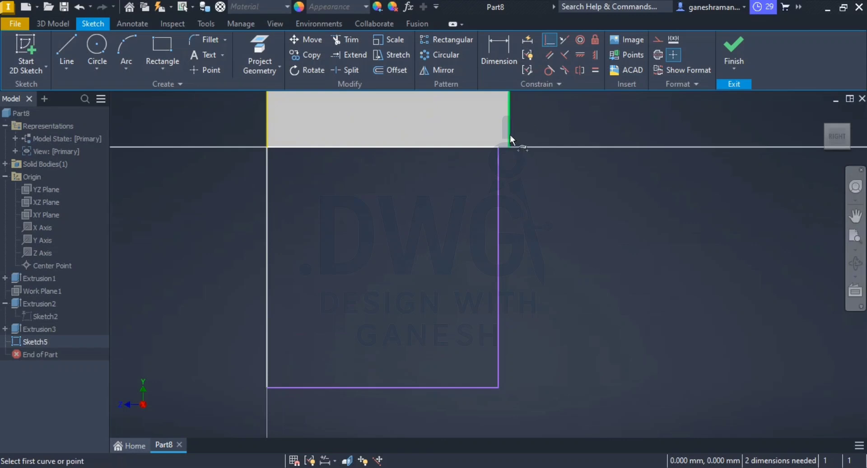
click(509, 135)
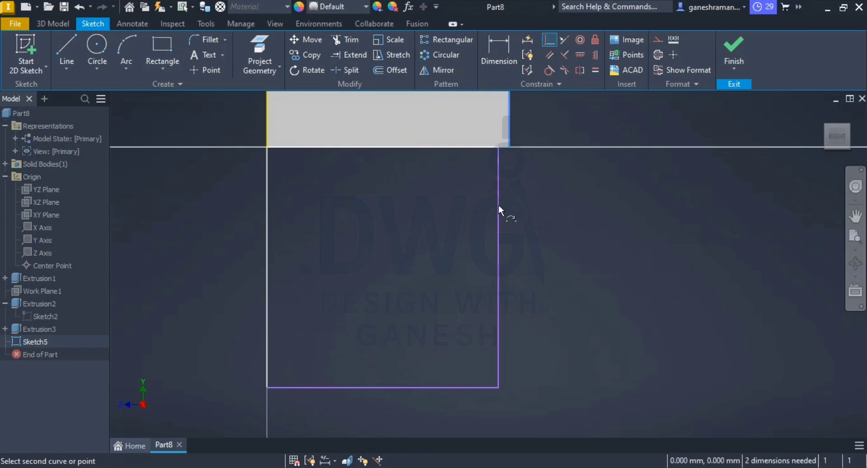
click(500, 386)
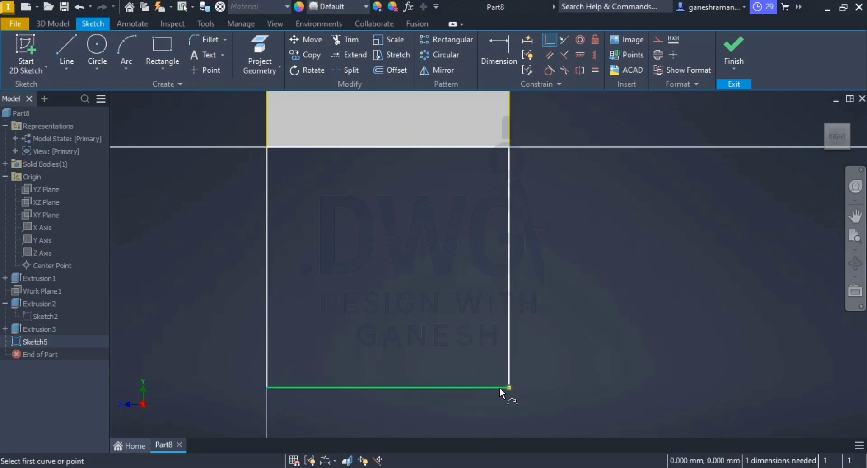
key(Escape)
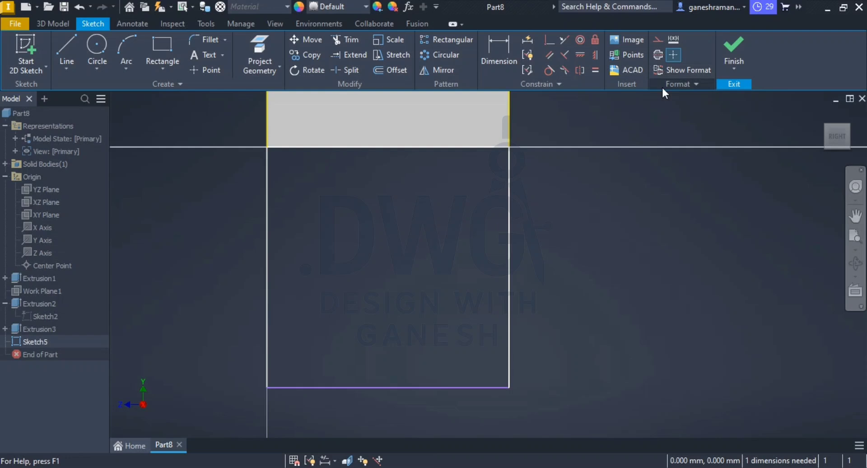
Step: Dimension the rectangle's height as 65 mm and finish the sketch
click(495, 68)
click(509, 310)
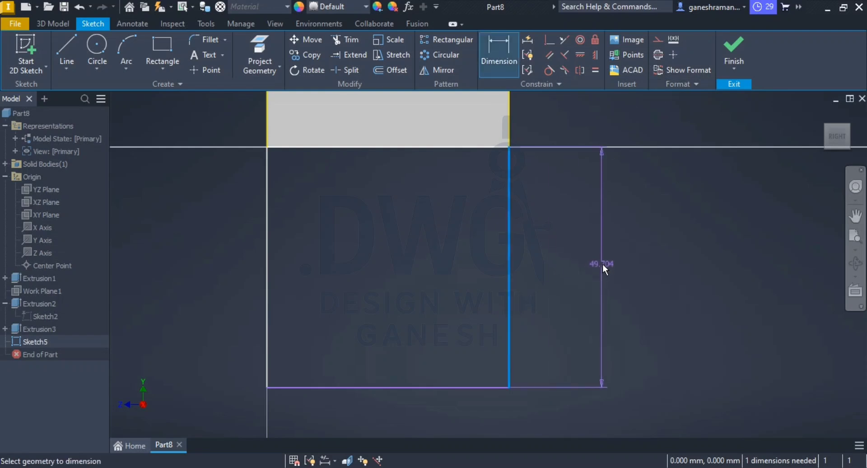
click(602, 264)
text(65)
key(Return)
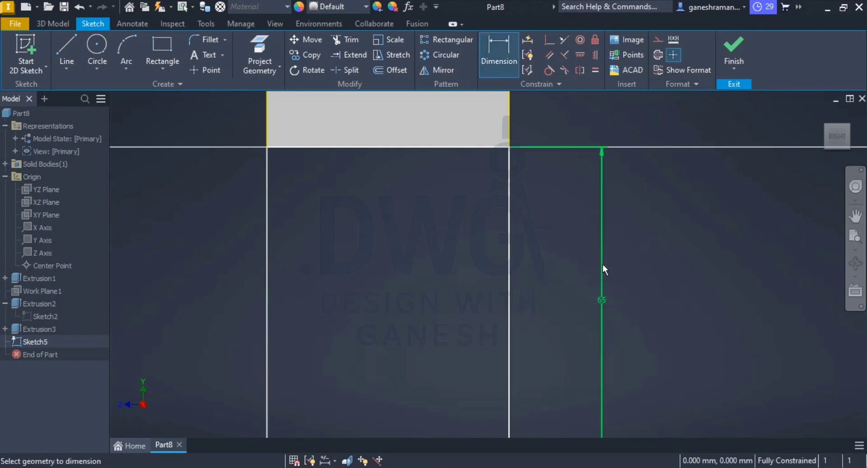
key(Escape)
click(736, 47)
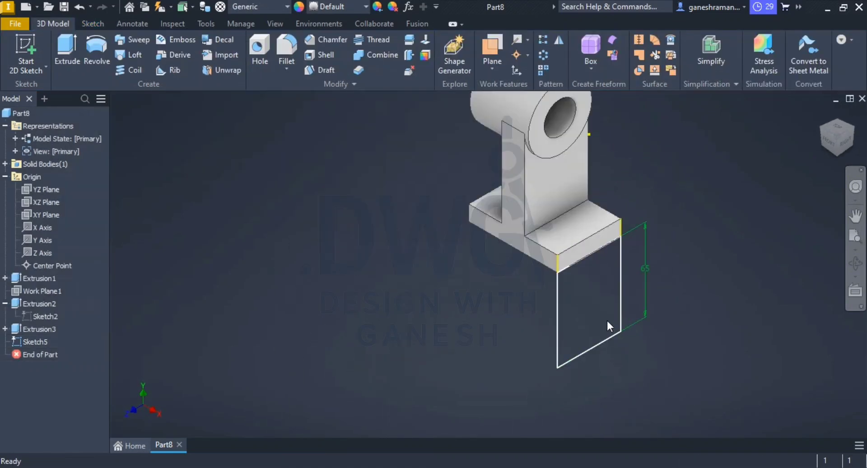
Step: Check the lug thickness in the PDF drawing and extrude the rectangle 18 mm inward beneath the base plate
key(alt+Tab)
key(alt+Tab)
click(64, 47)
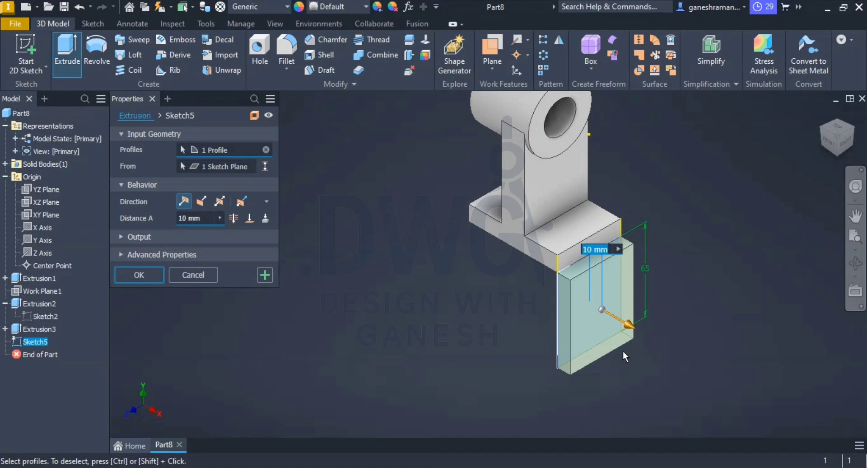
click(201, 201)
click(204, 220)
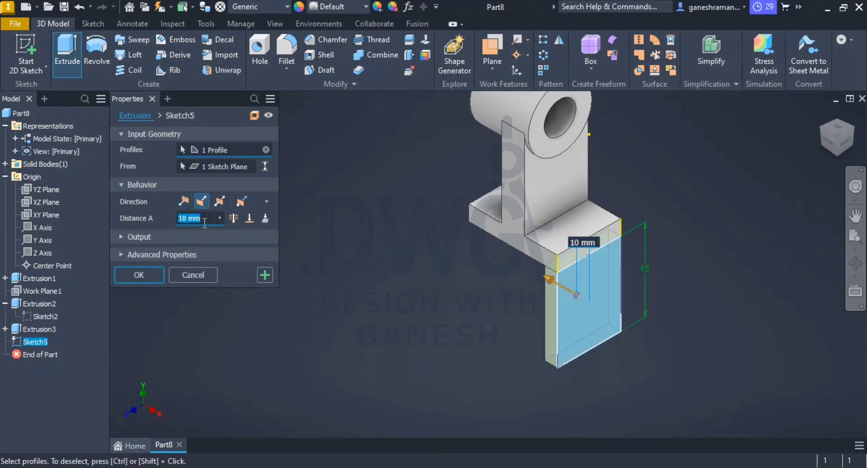
text(20)
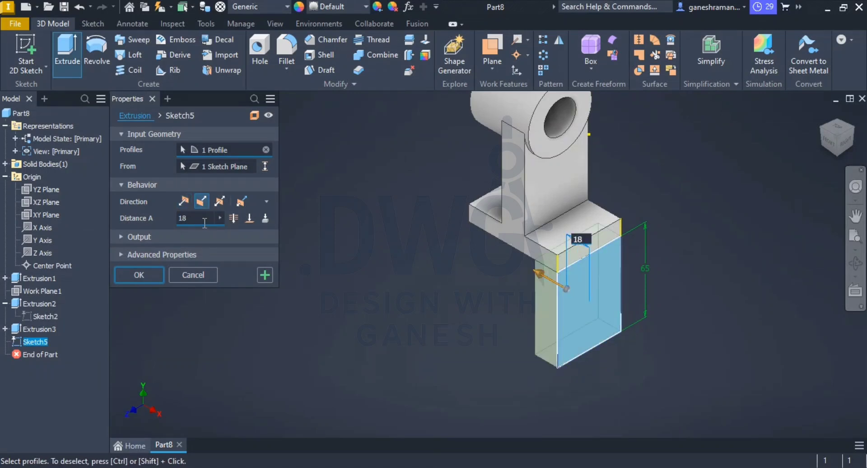
key(Return)
Step: Fillet the lug's two short bottom edges with a 25 mm radius to round its lower end
scroll(599, 332, down, 3)
middle_drag(588, 332, 541, 263)
scroll(542, 263, up, 4)
middle_drag(507, 293, 460, 283)
click(292, 49)
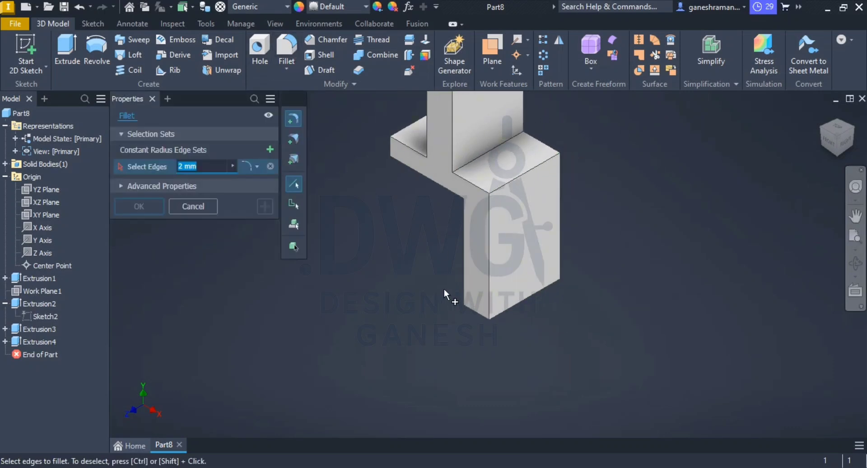
click(476, 311)
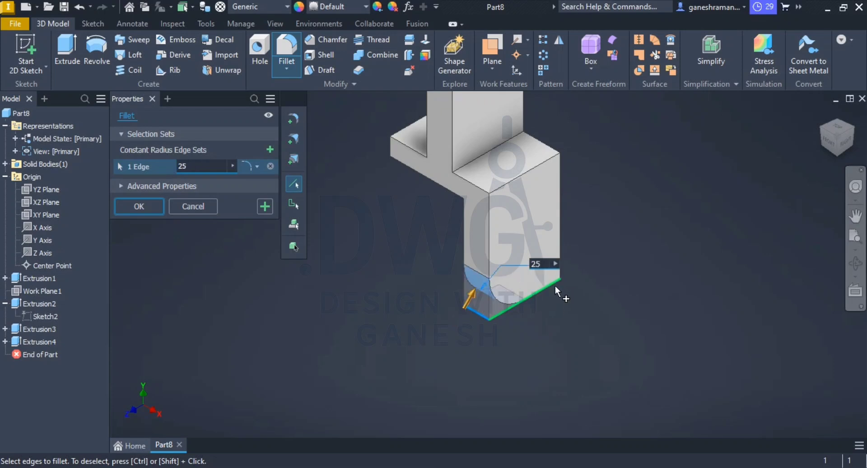
mouse_move(551, 285)
shift+middle_down()
mouse_move(409, 347)
mouse_move(552, 295)
shift+middle_up()
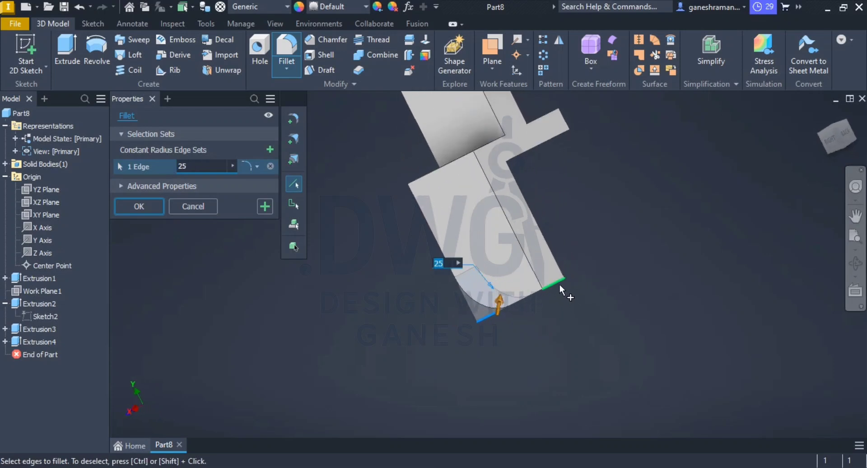
click(560, 286)
right_click(623, 252)
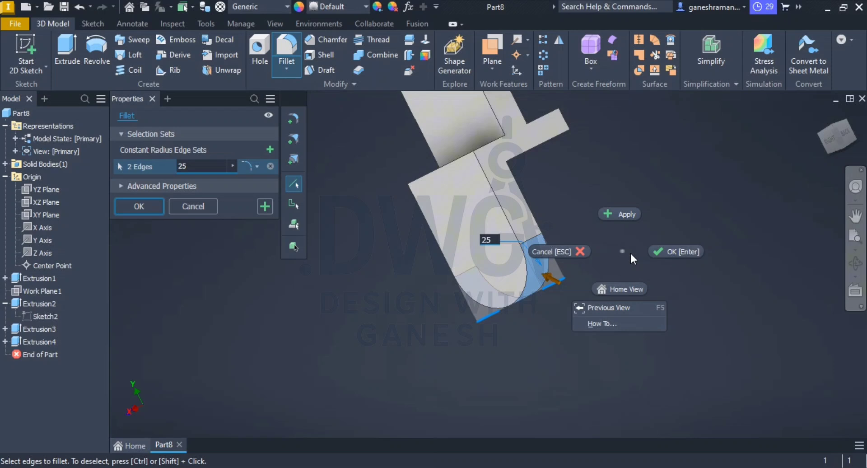
click(671, 252)
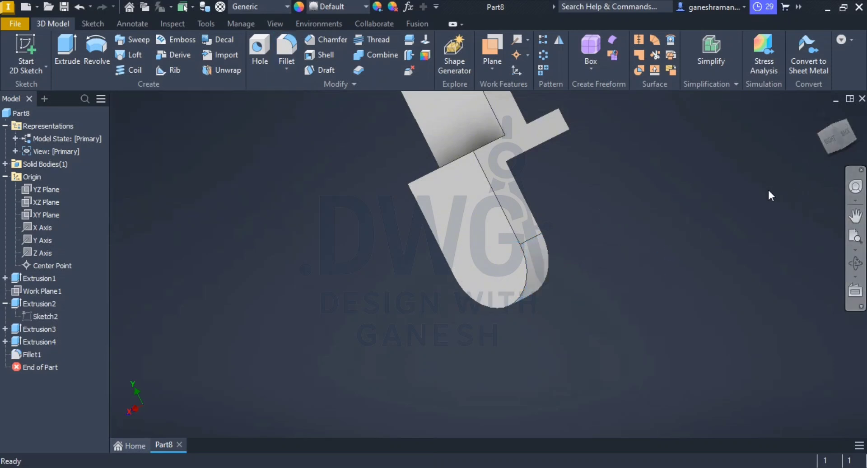
click(822, 113)
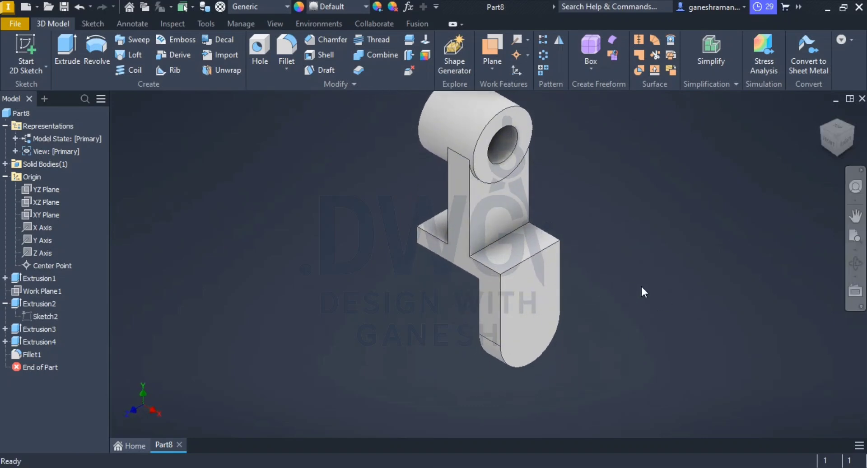
key(alt+Tab)
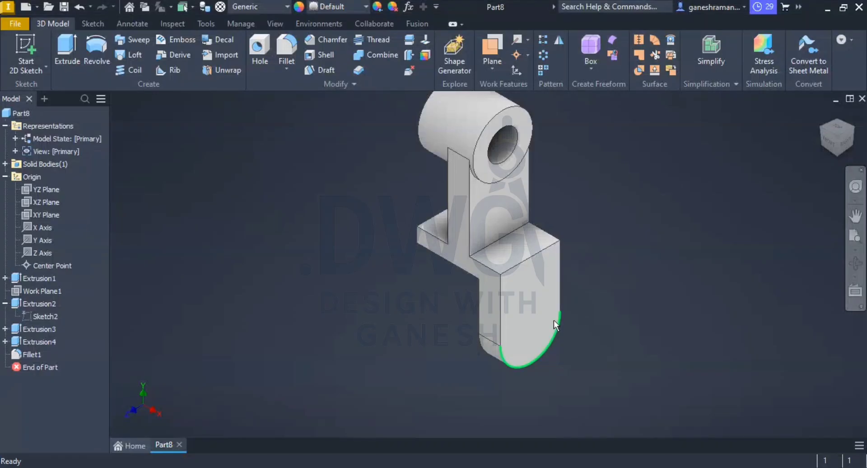
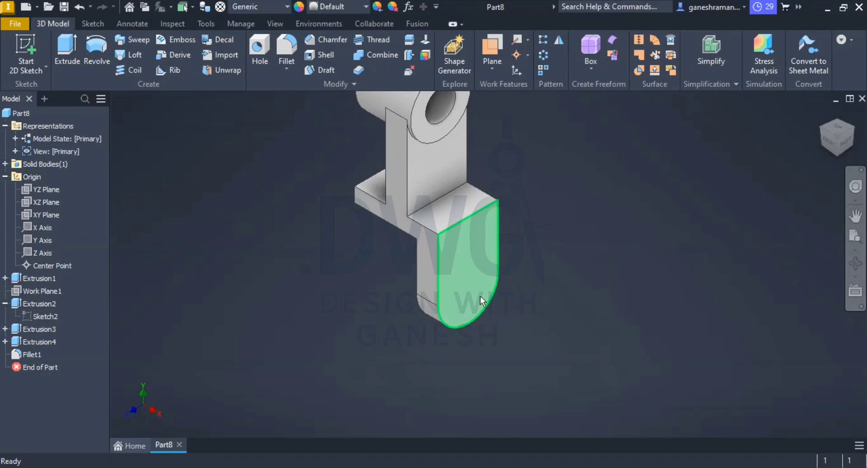
Step: Start a sketch on the lug's outer face and draw a 50 mm circle concentric with its rounded end
click(482, 295)
click(571, 287)
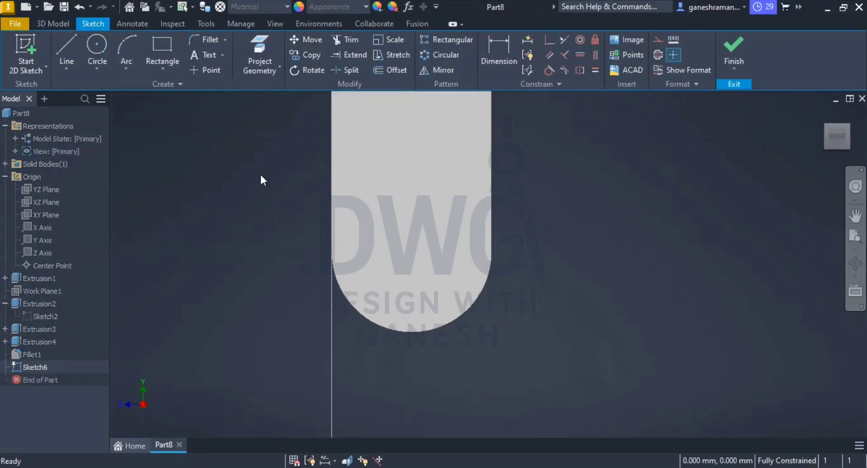
click(97, 50)
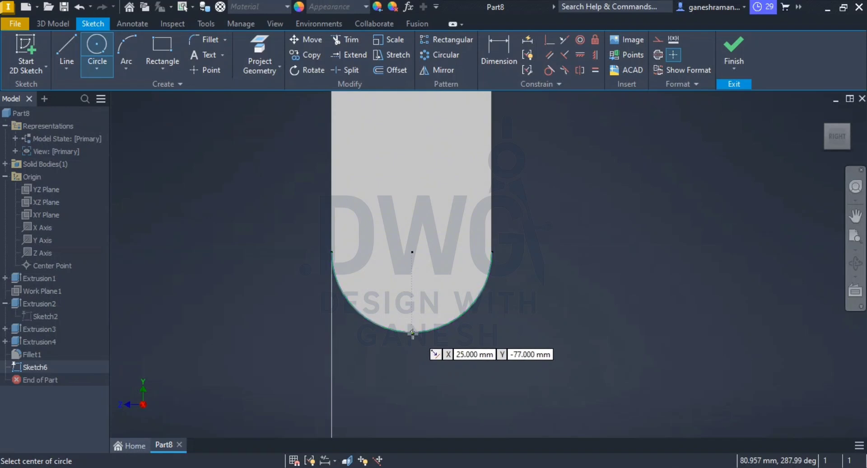
click(411, 251)
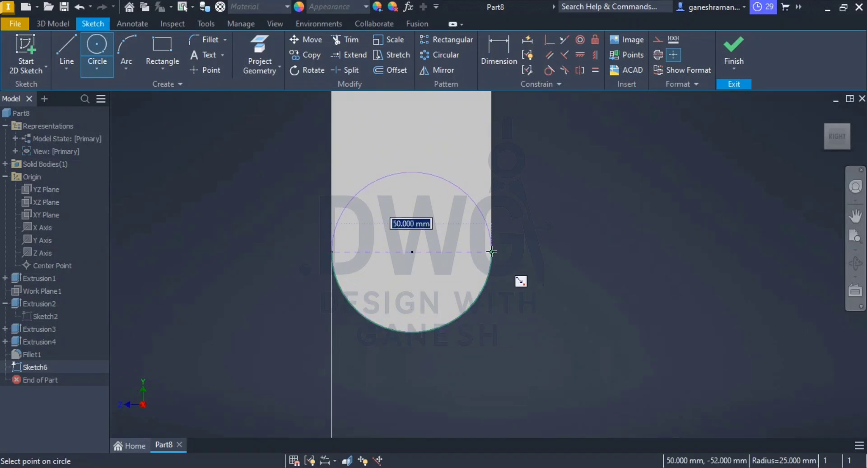
click(491, 252)
click(412, 252)
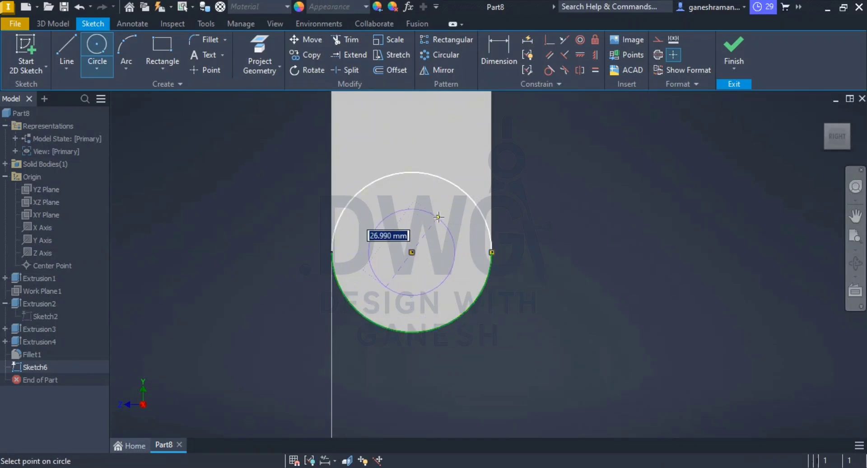
click(443, 211)
key(Escape)
key(alt+Tab)
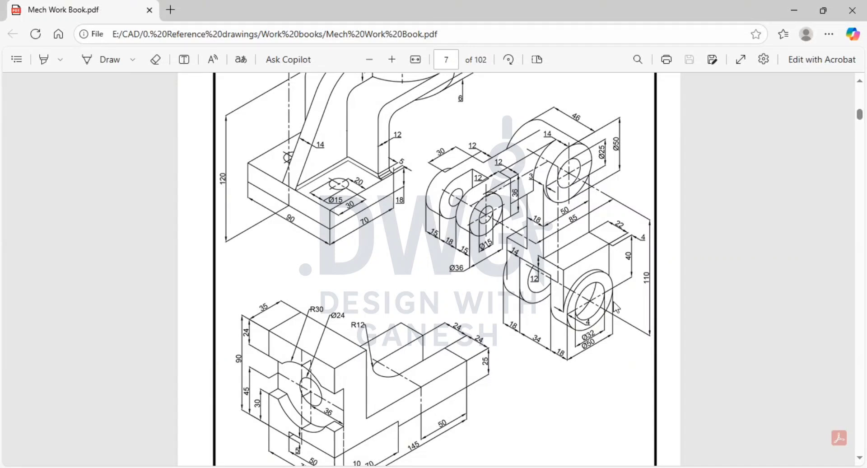
key(alt+Tab)
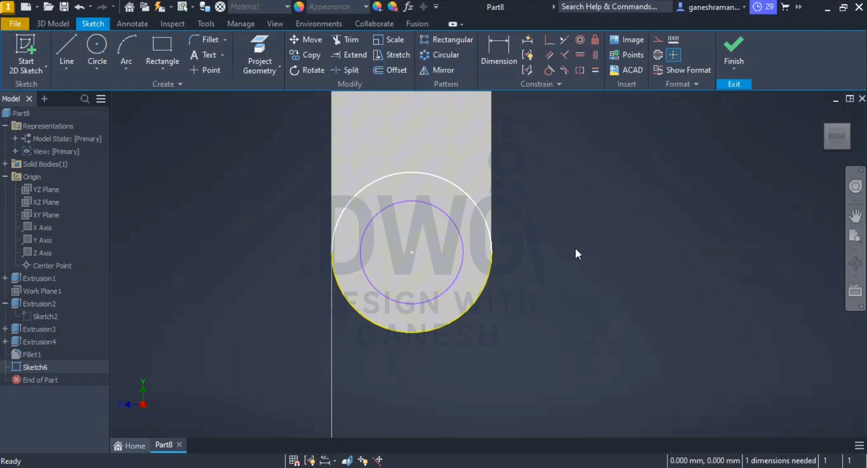
click(458, 272)
key(Escape)
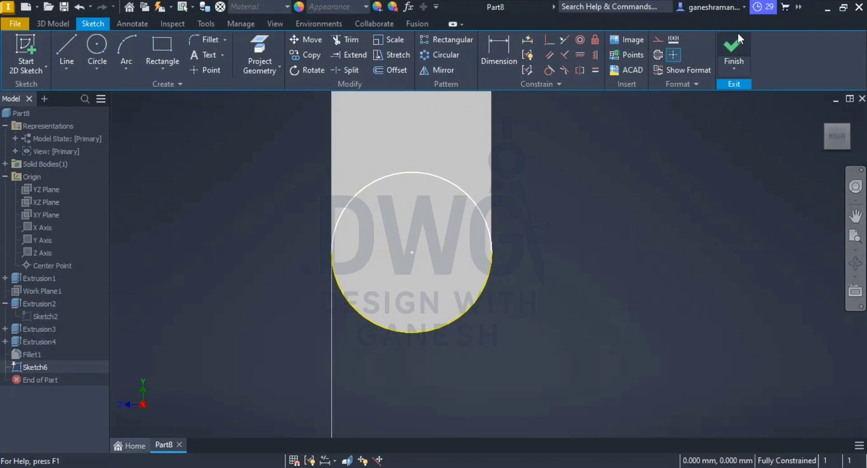
Step: Finish the sketch, check the boss height in the PDF drawing and extrude the circle 4 mm outward from the lug
click(733, 54)
key(alt+Tab)
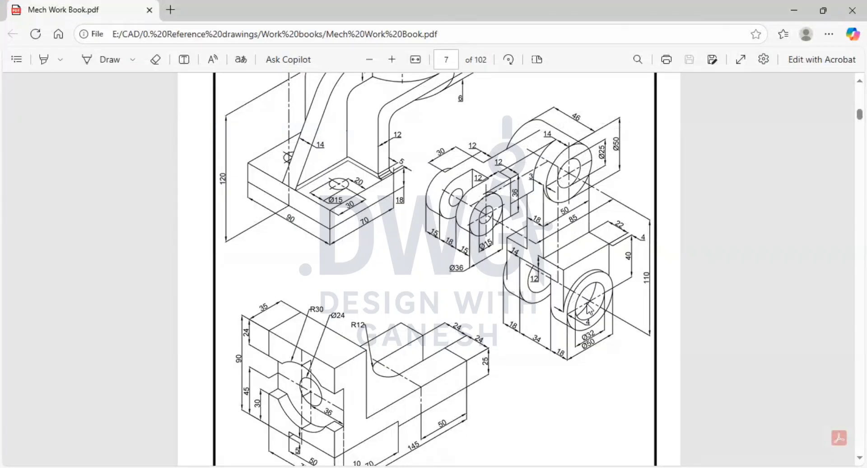
key(alt+Tab)
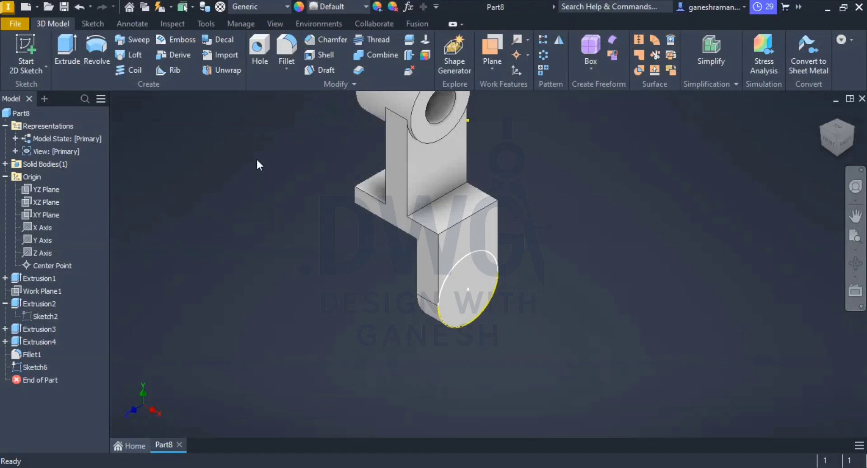
key(e)
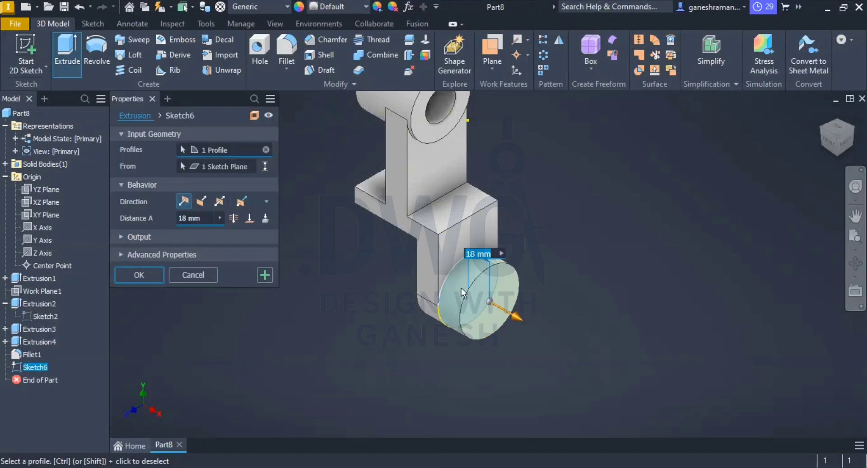
key(Return)
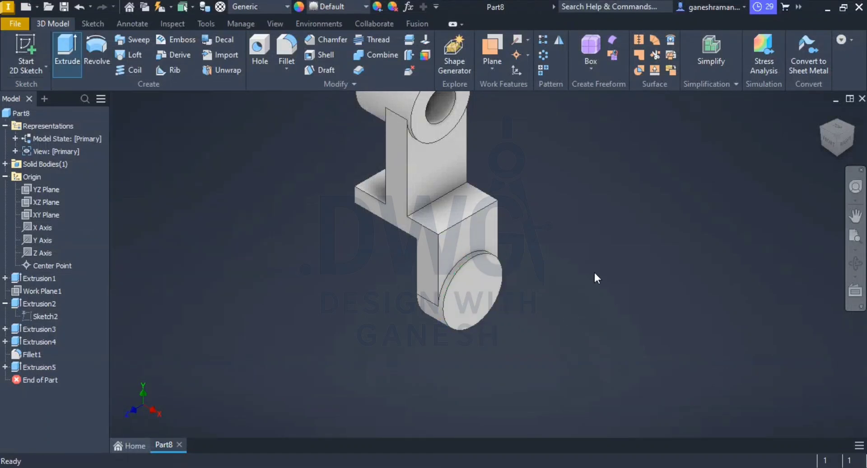
Step: Start a sketch on the new boss's front face and draw a concentric circle about 27 mm in diameter
click(483, 288)
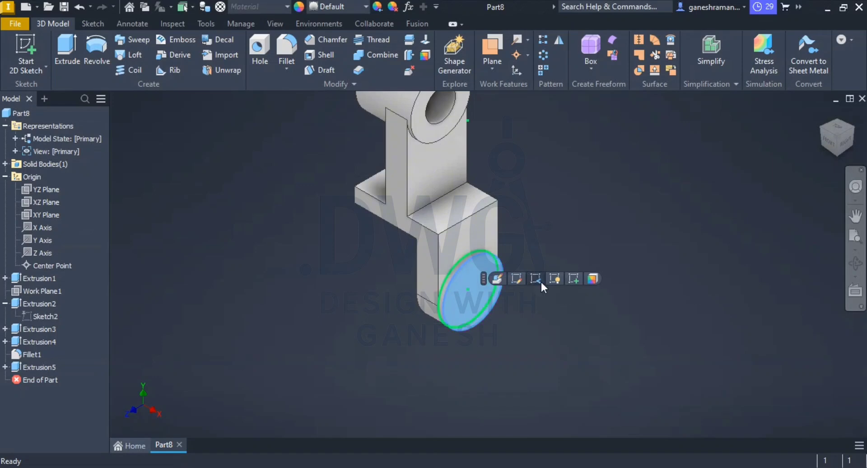
click(573, 278)
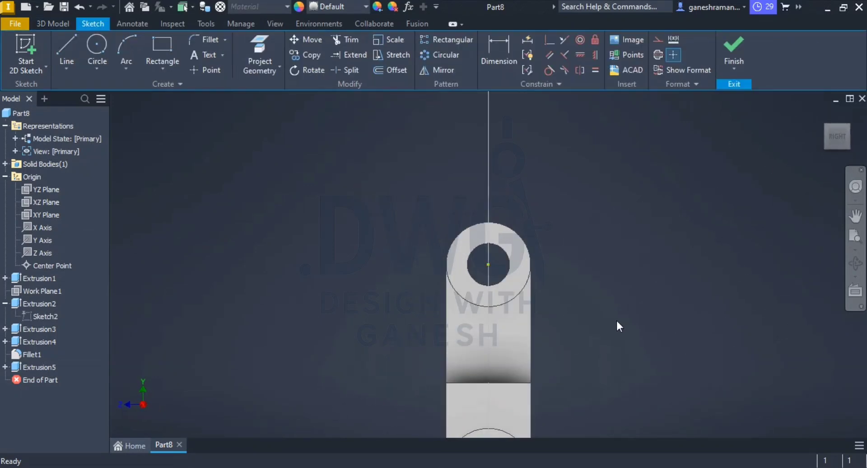
scroll(585, 361, up, 10)
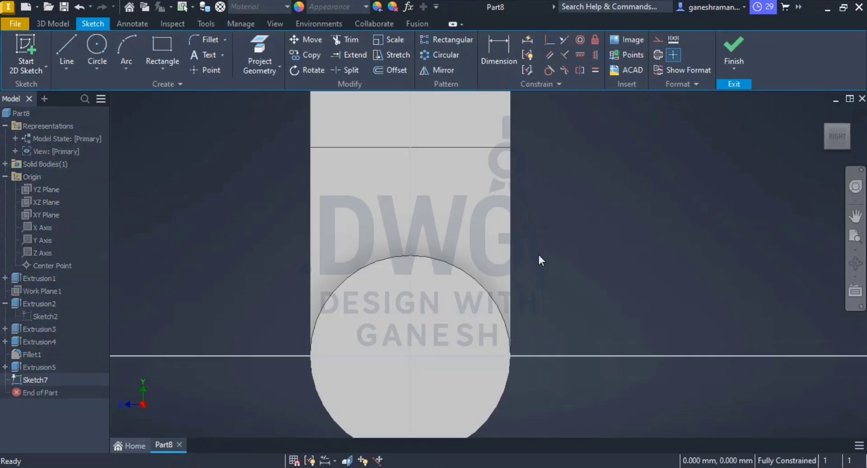
click(96, 47)
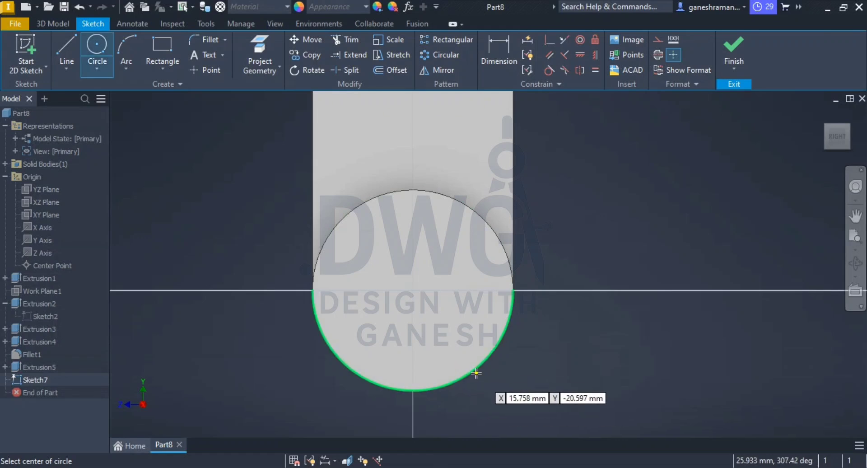
click(413, 290)
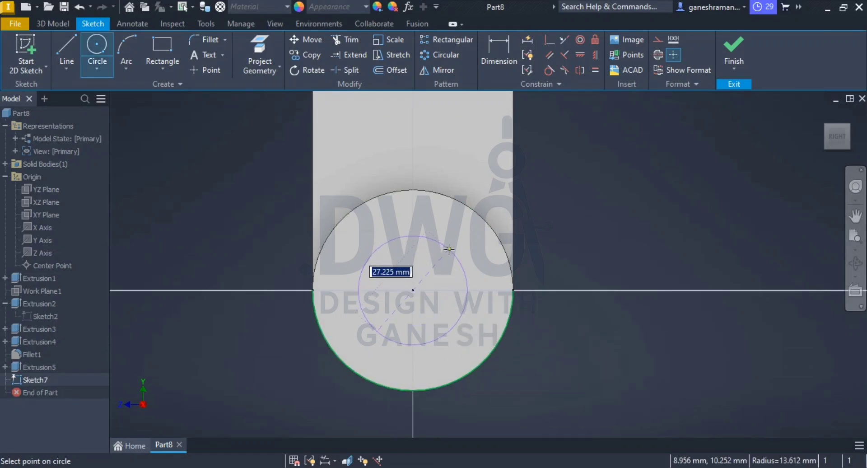
click(449, 249)
key(Escape)
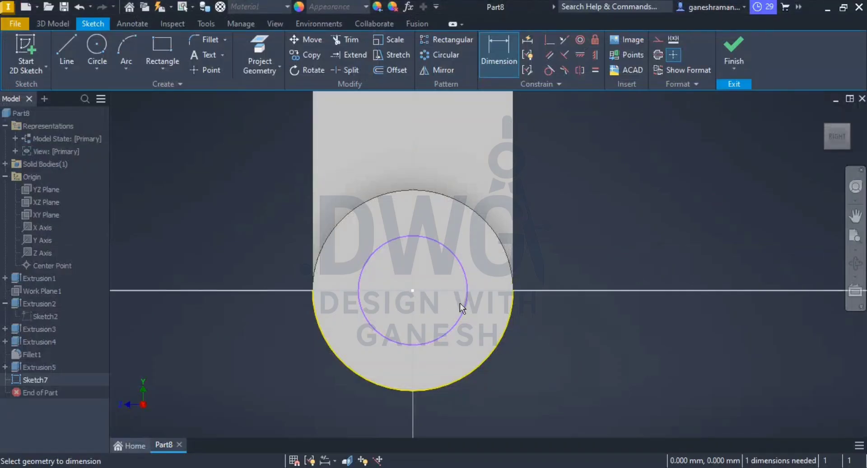
Step: Dimension the inner circle's diameter as 32 mm and finish the sketch
click(469, 320)
click(589, 235)
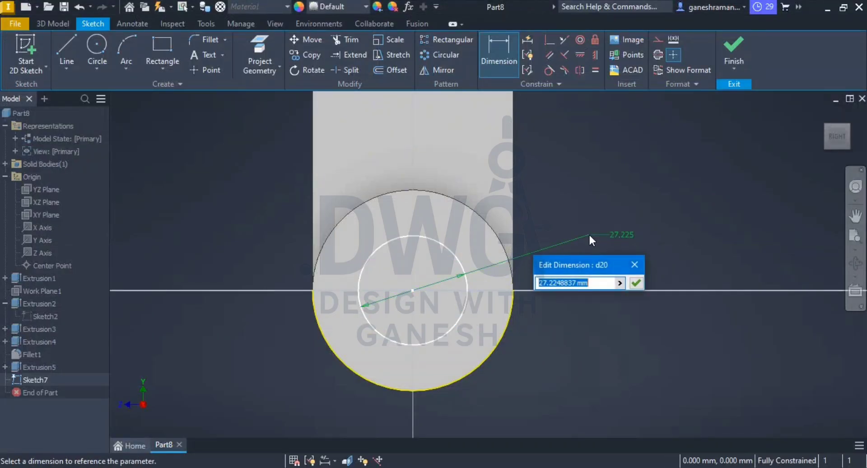
text(32)
key(Return)
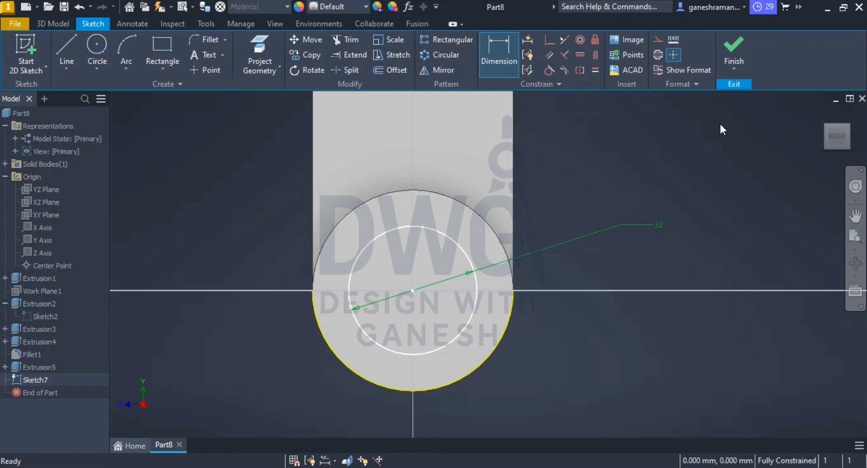
click(731, 50)
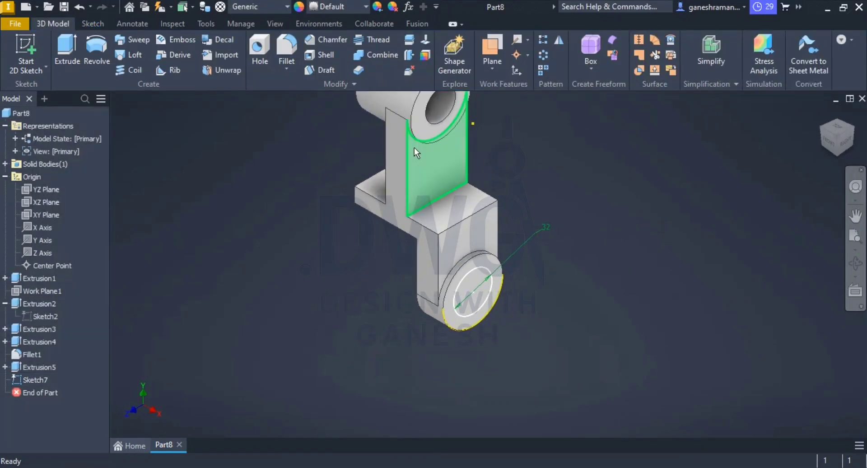
Step: Extrude the 32 mm circle inward as a 10 mm deep cut into the boss
click(67, 41)
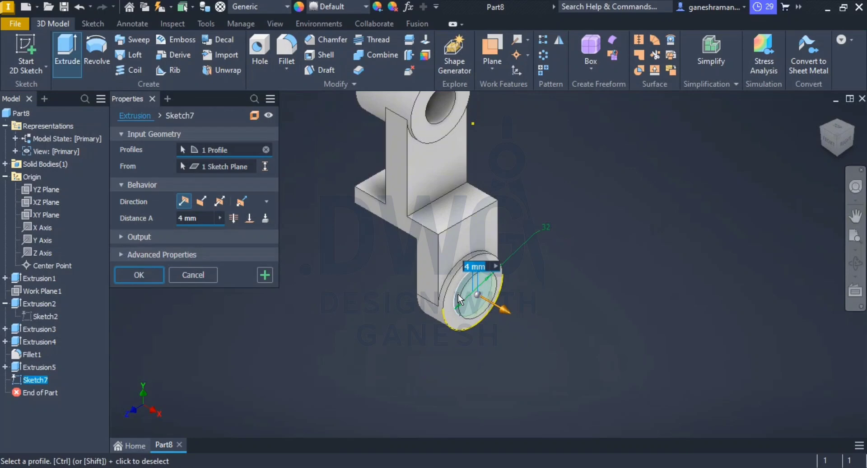
scroll(402, 269, up, 2)
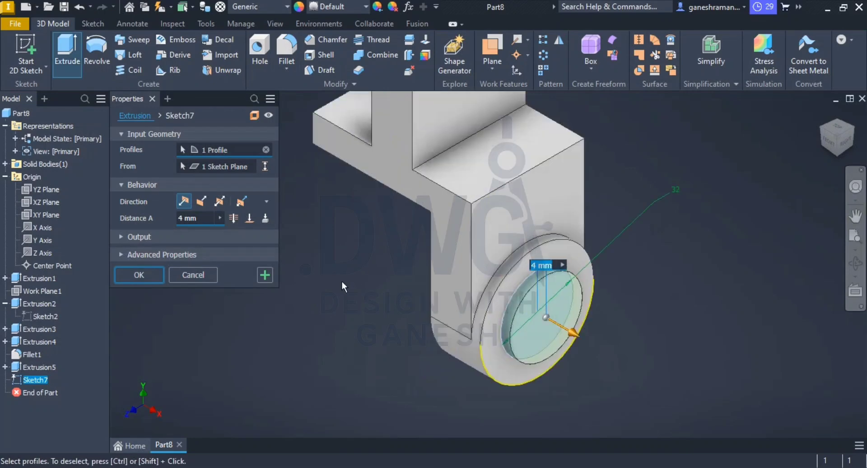
click(200, 201)
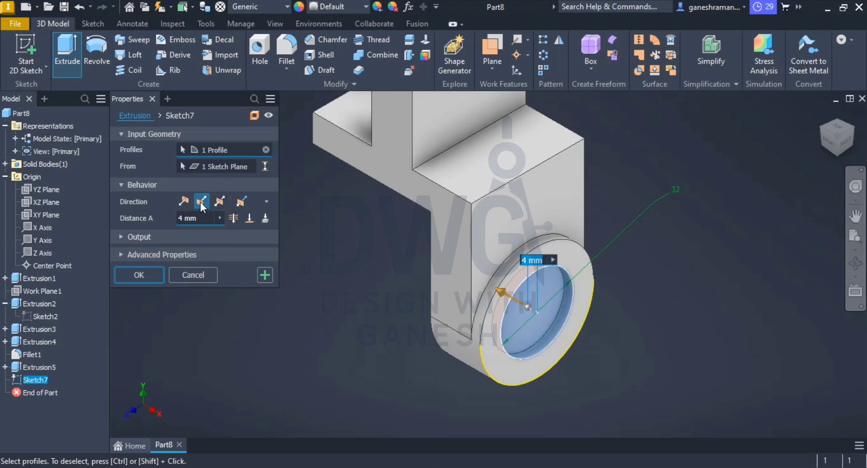
double_click(204, 218)
text(10)
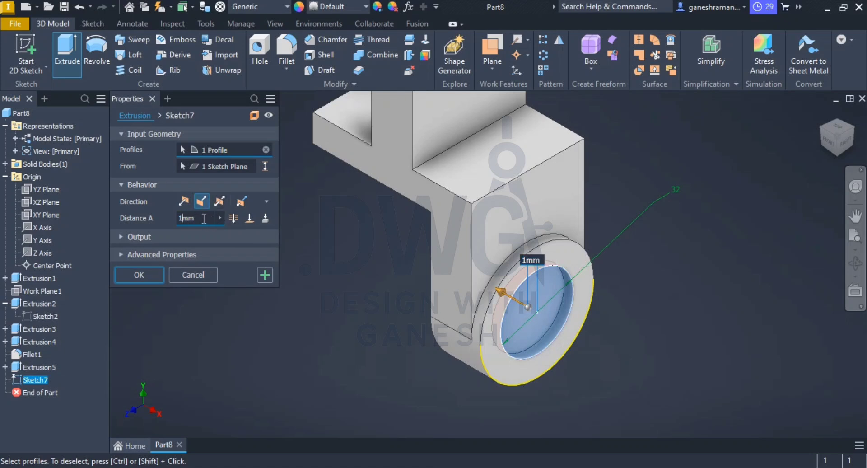
key(Return)
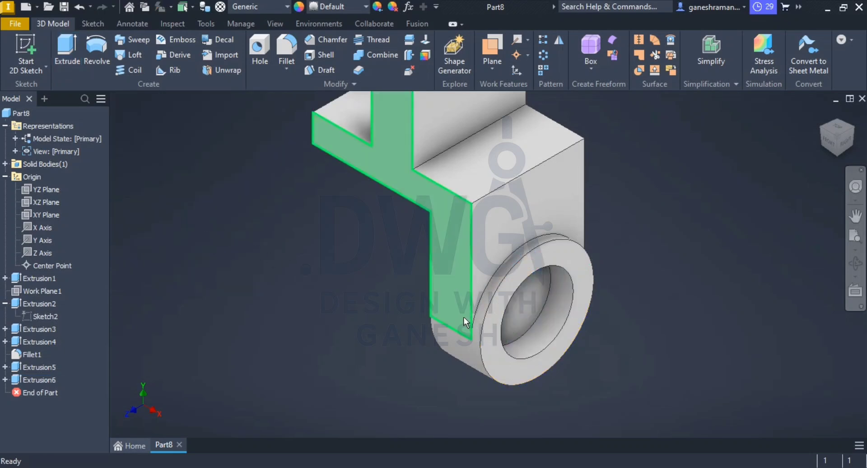
Step: Edit the boss's hole extrusion so that it cuts through all
click(31, 378)
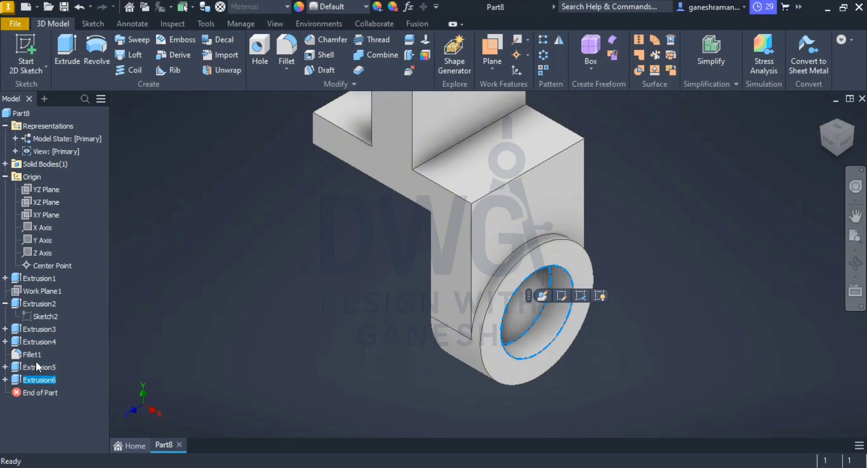
click(544, 295)
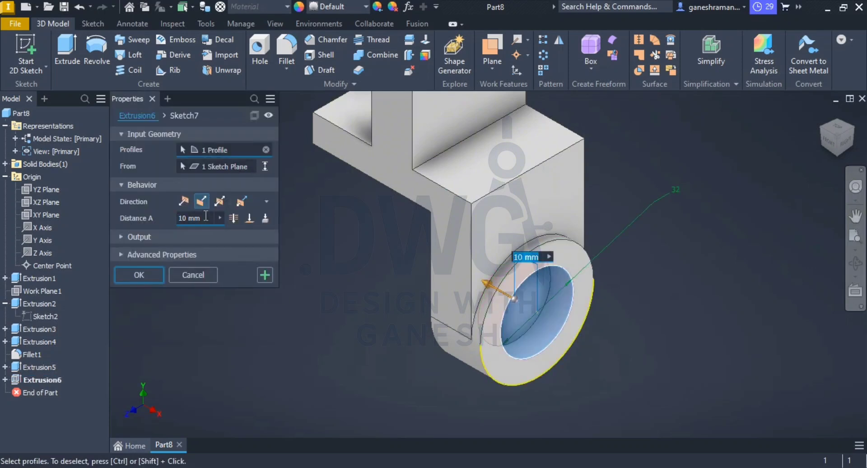
click(206, 217)
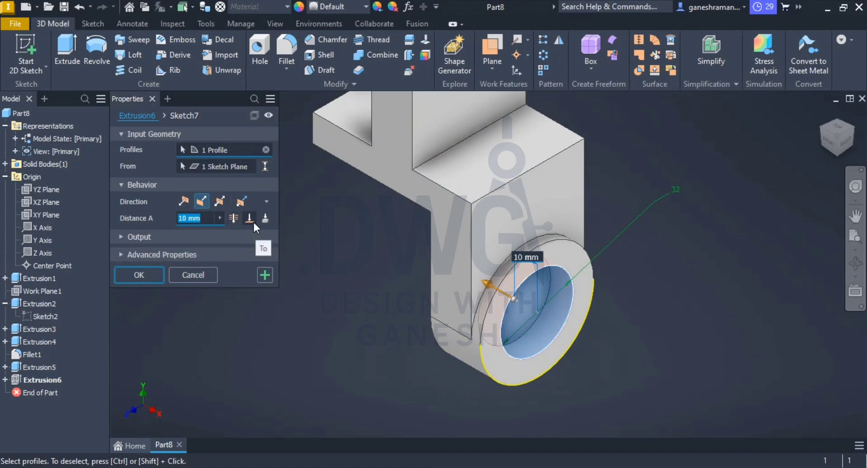
click(233, 219)
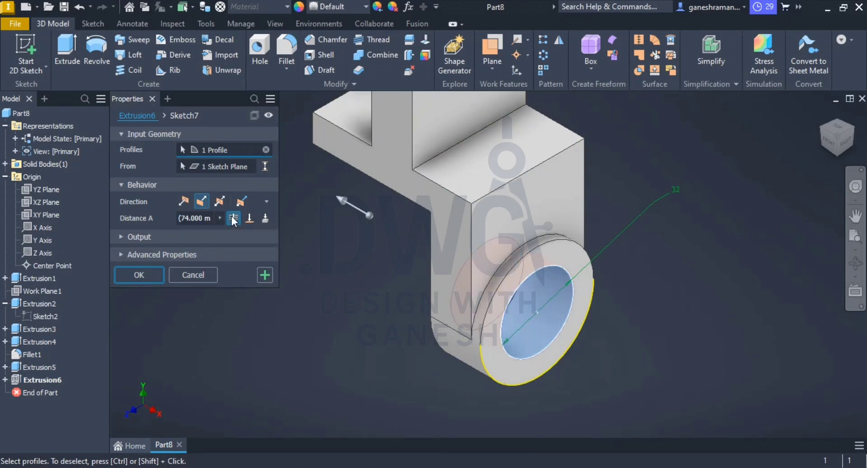
click(135, 275)
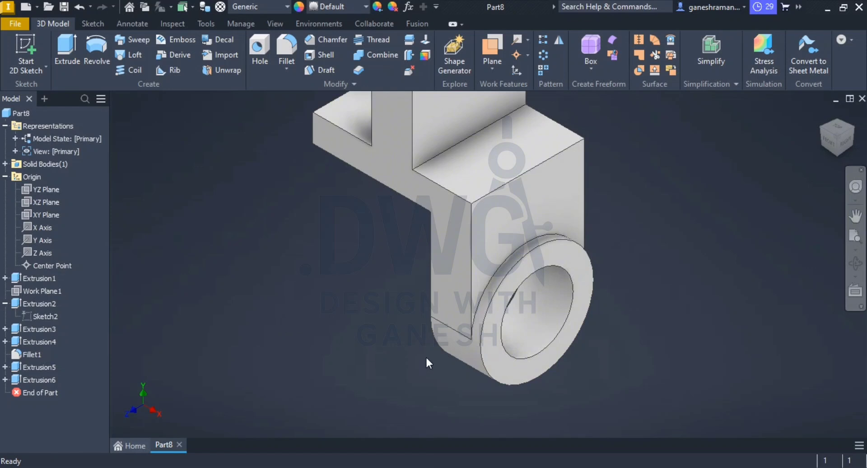
Step: Compare the bracket's lower lug and base plate with the PDF drawing
mouse_move(454, 346)
shift+middle_down()
mouse_move(424, 330)
mouse_move(451, 340)
shift+middle_up()
key(alt+Tab)
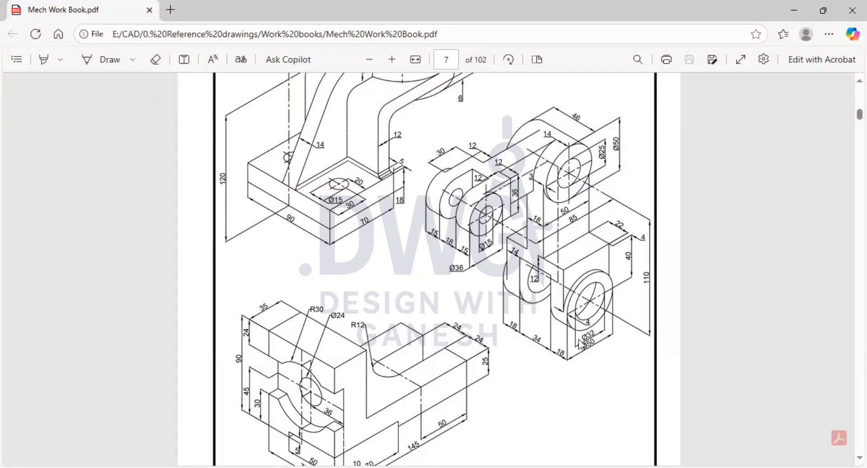
key(alt+Tab)
scroll(525, 269, down, 4)
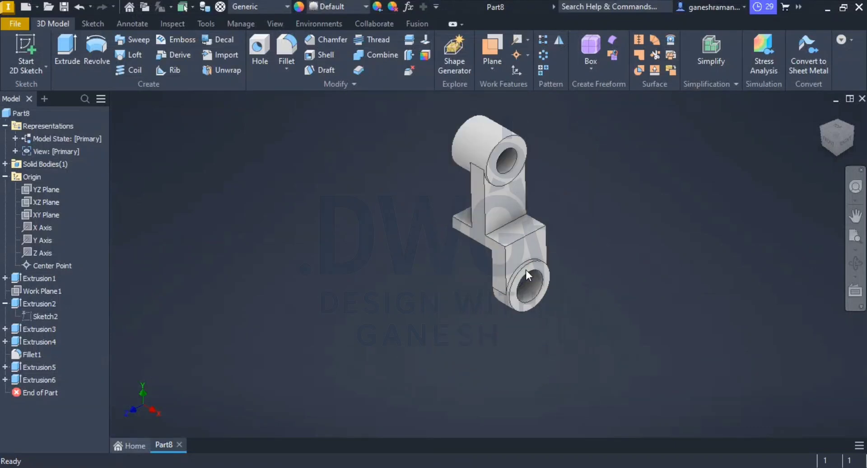
scroll(540, 231, up, 3)
scroll(478, 253, down, 4)
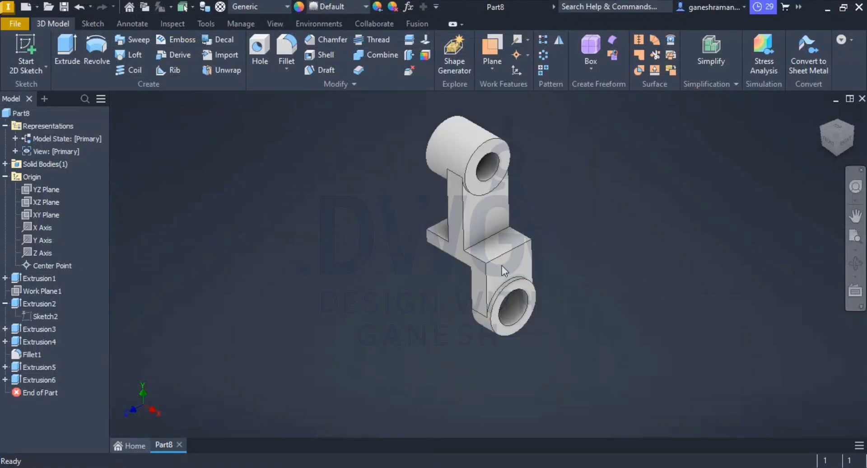
scroll(500, 256, up, 5)
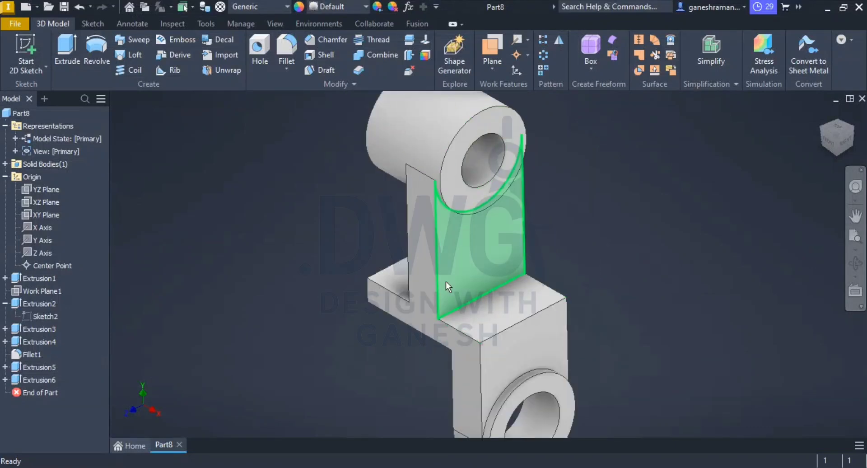
middle_drag(516, 325, 486, 260)
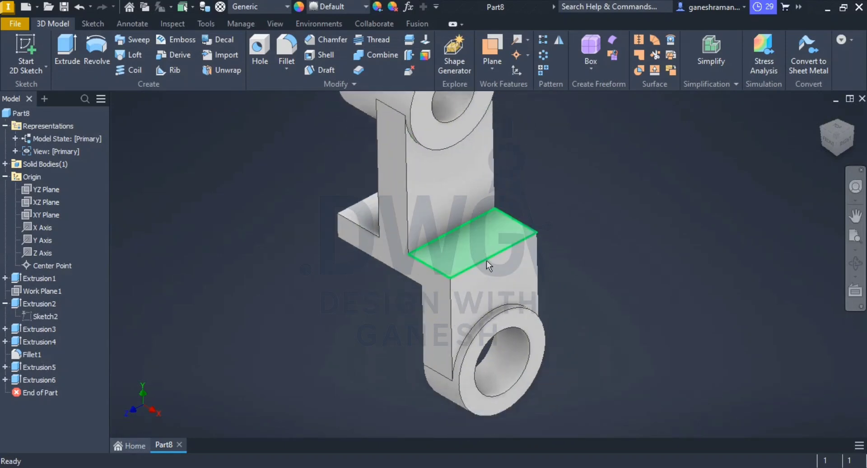
Step: Create a work plane midway between the two opposite side faces of the upright web
middle_drag(484, 328, 484, 339)
middle_drag(451, 285, 451, 294)
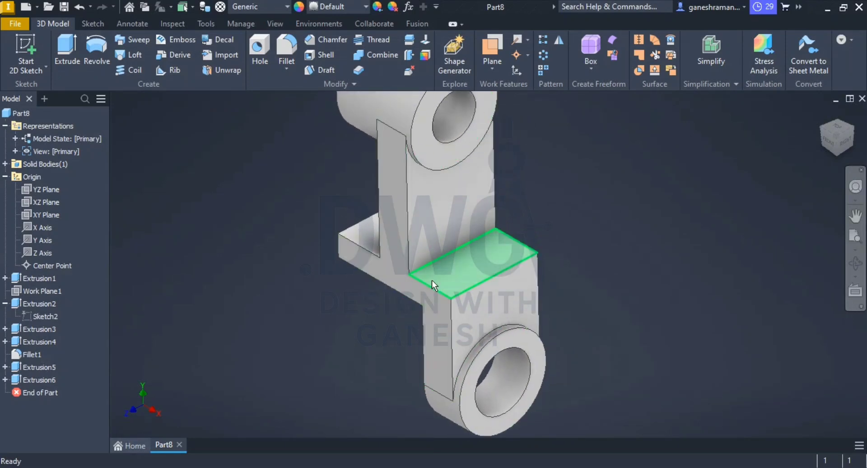
click(496, 69)
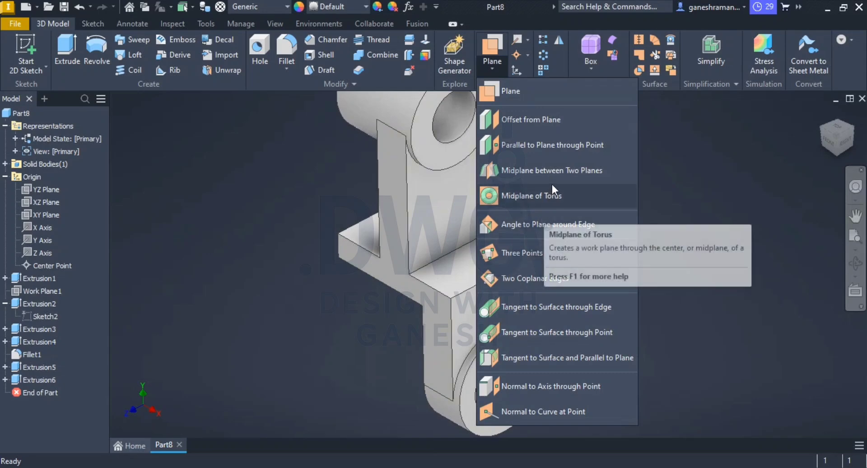
click(531, 170)
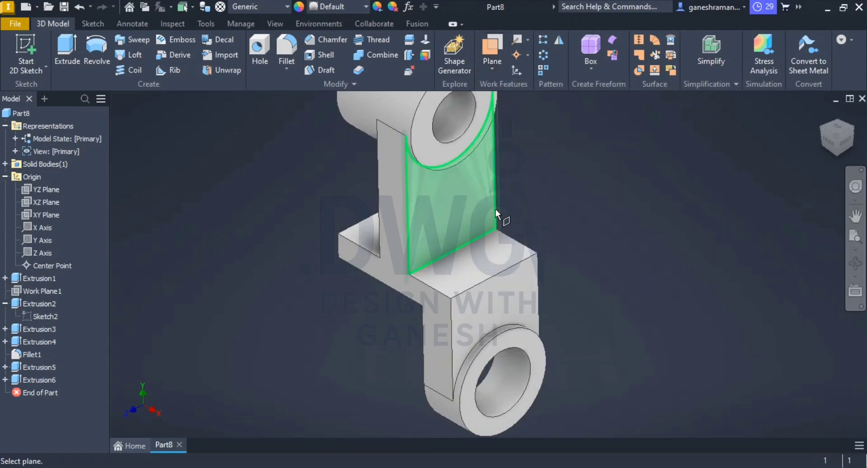
click(492, 211)
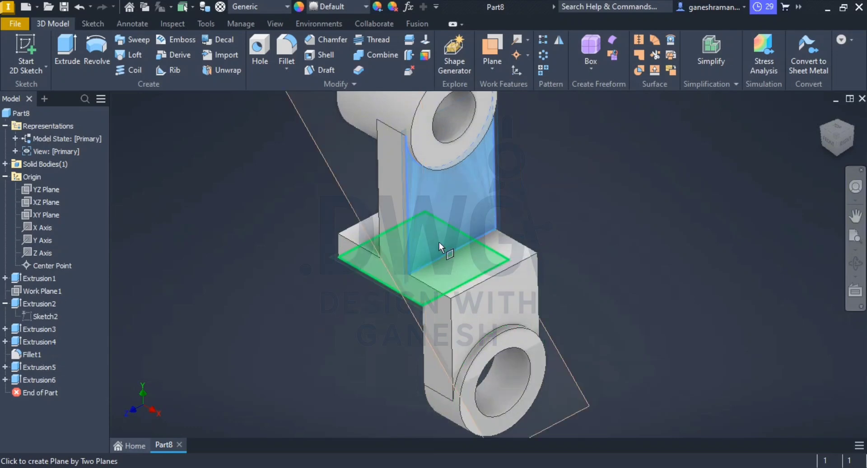
middle_drag(439, 242, 472, 218)
click(470, 217)
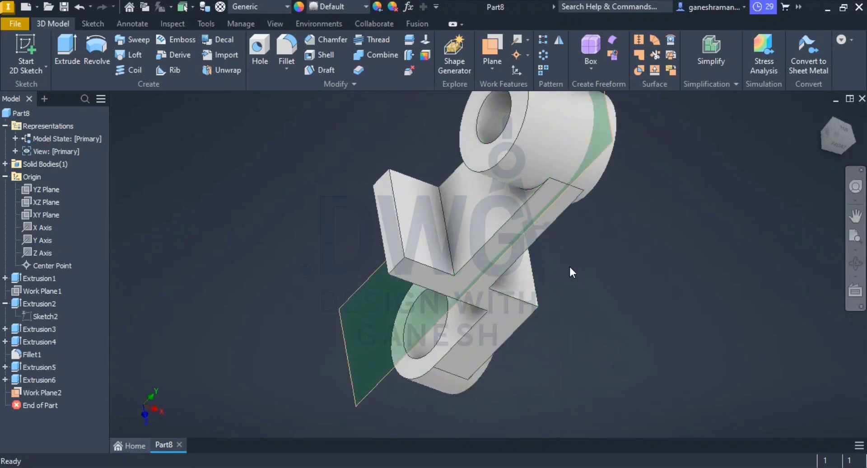
right_click(619, 254)
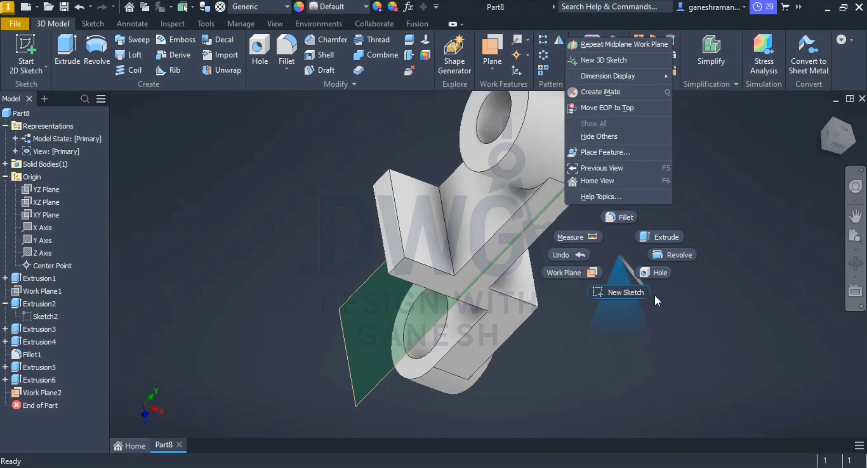
click(709, 332)
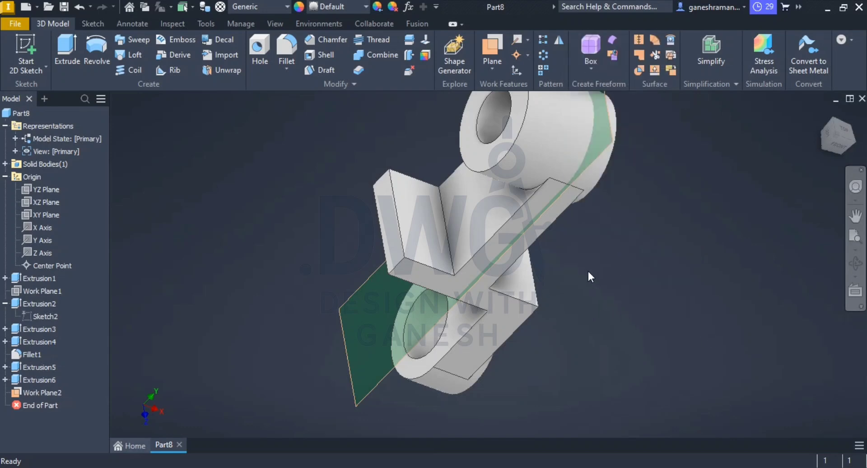
middle_drag(588, 271, 519, 237)
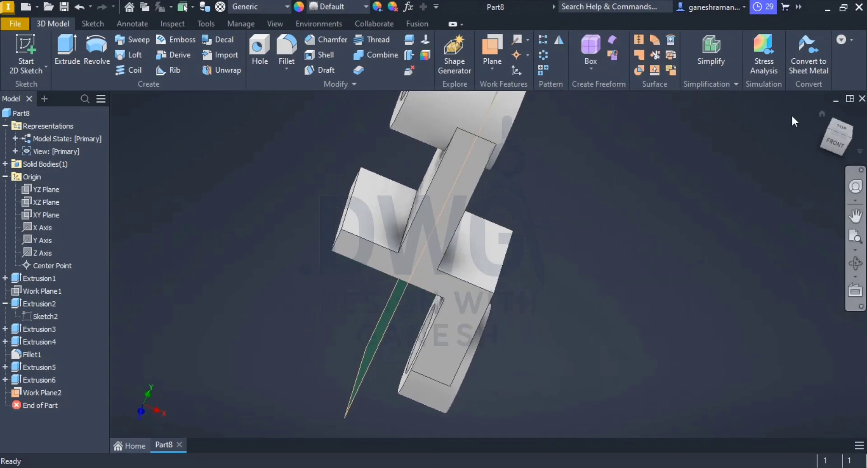
click(820, 116)
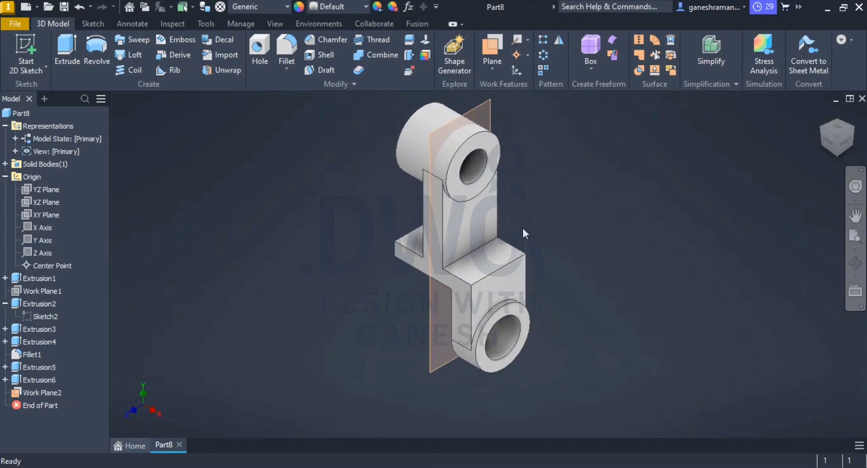
click(476, 105)
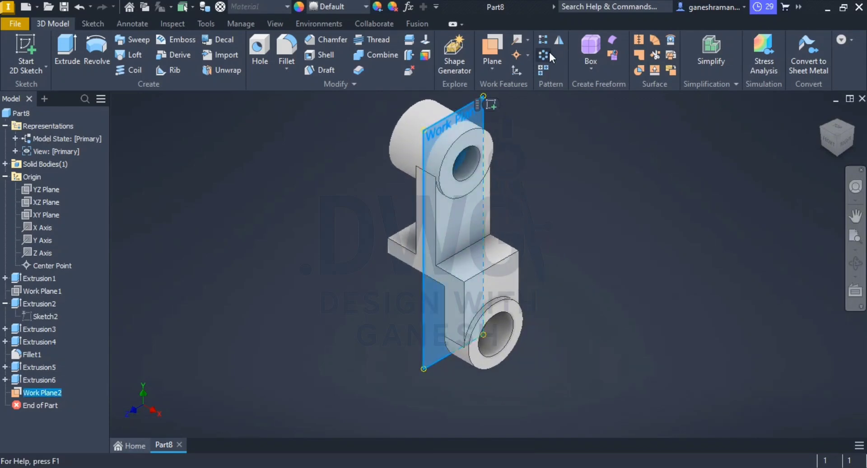
click(559, 41)
scroll(498, 288, down, 5)
shift+middle_drag(498, 288, 510, 319)
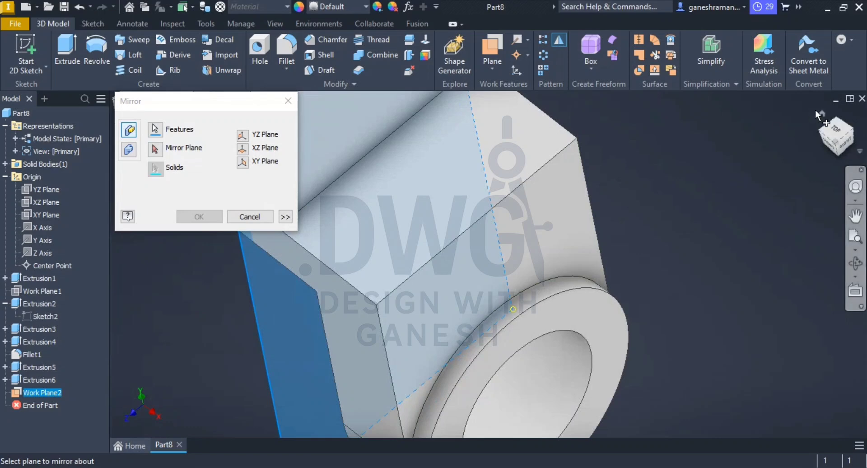
click(821, 115)
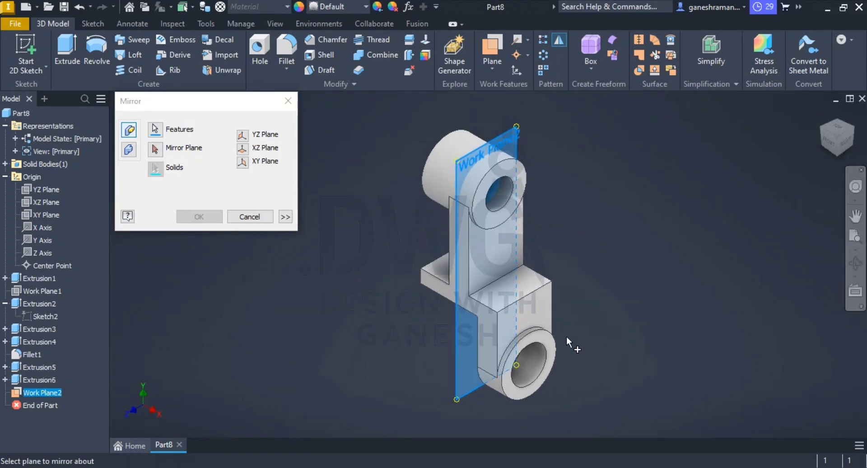
click(535, 310)
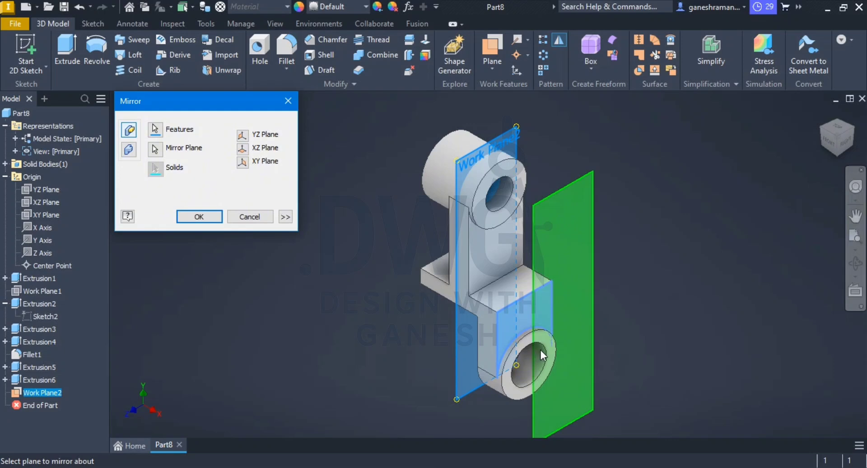
click(199, 217)
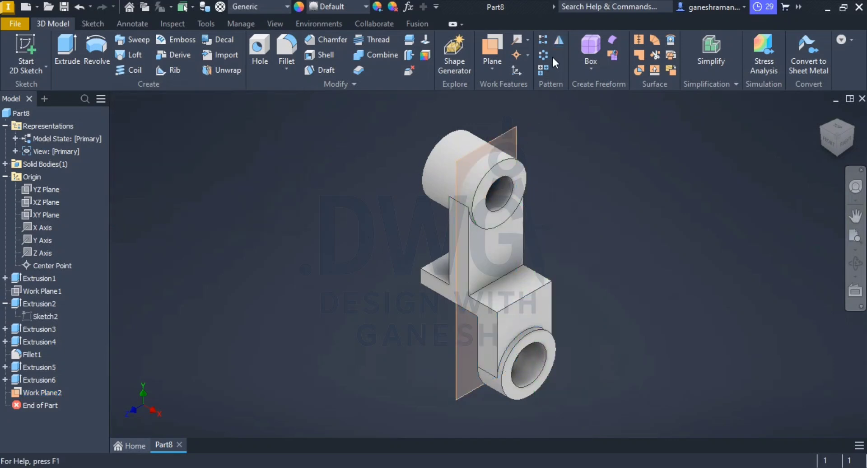
Step: Mirror Extrusion4, Fillet1, Extrusion5 and Extrusion6 about Work Plane2 to form the opposite lower lug
click(559, 41)
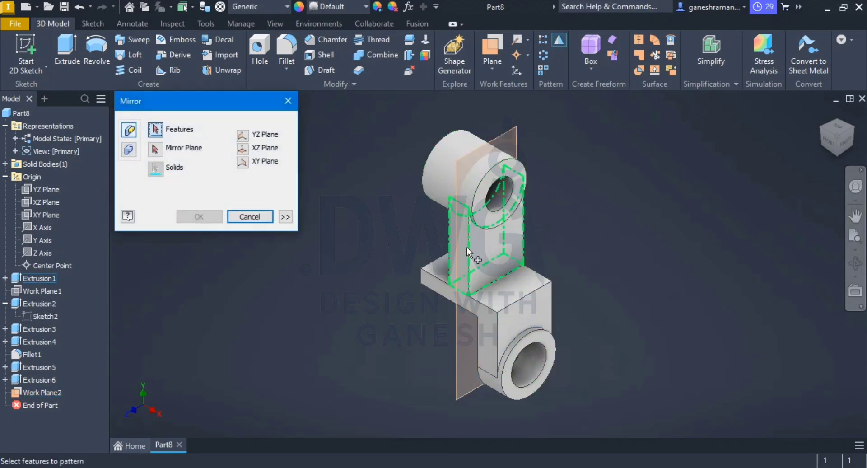
click(34, 367)
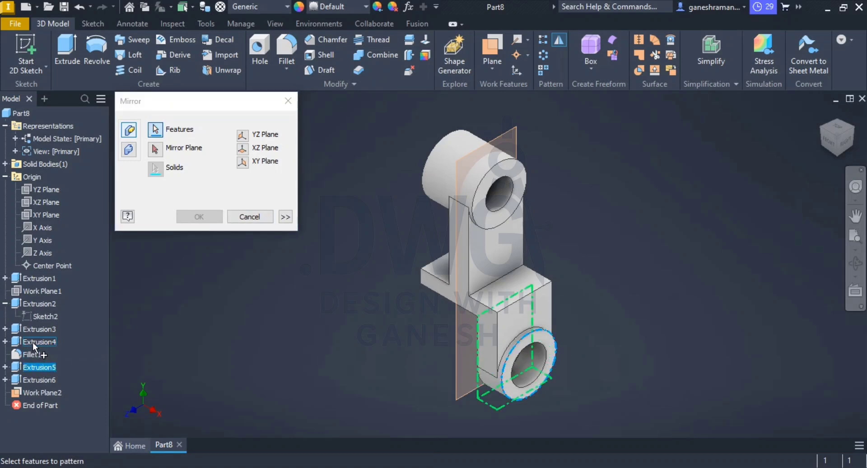
click(33, 342)
click(35, 355)
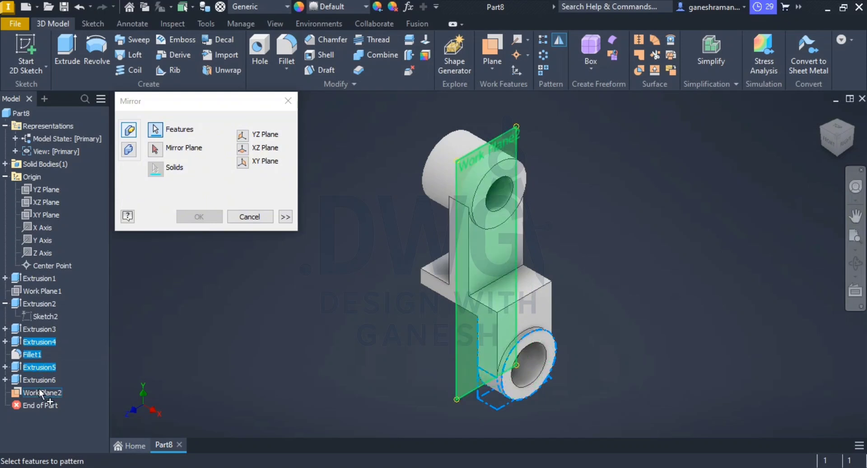
click(37, 378)
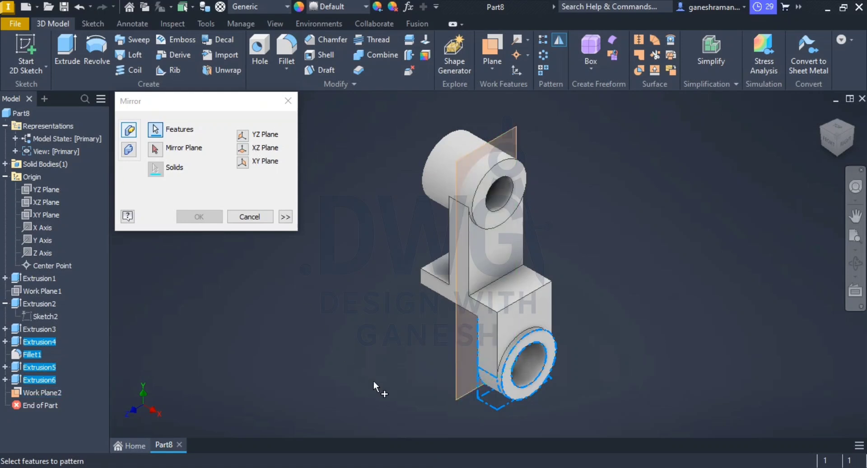
click(459, 398)
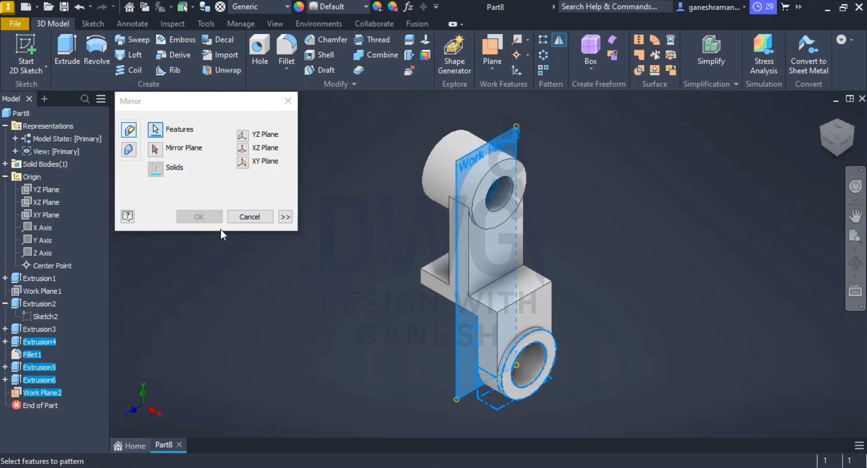
click(155, 149)
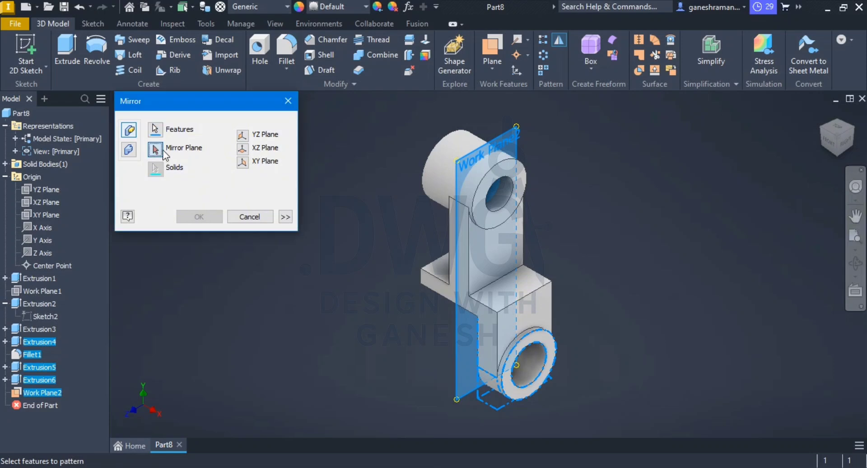
click(455, 363)
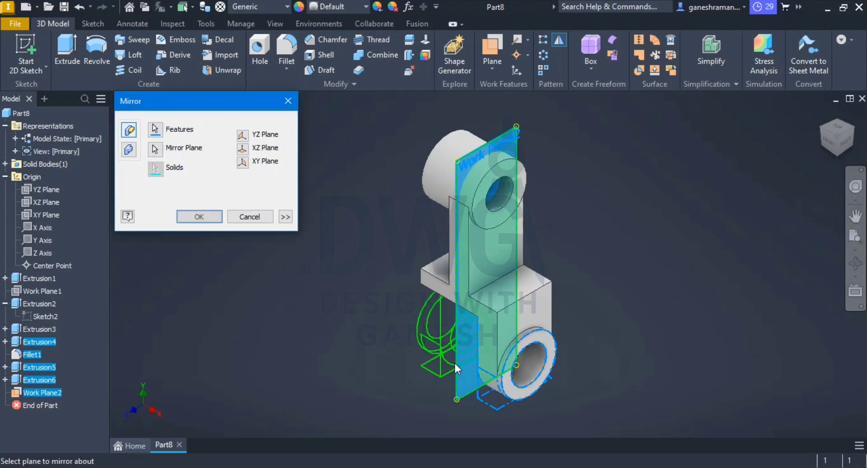
click(196, 213)
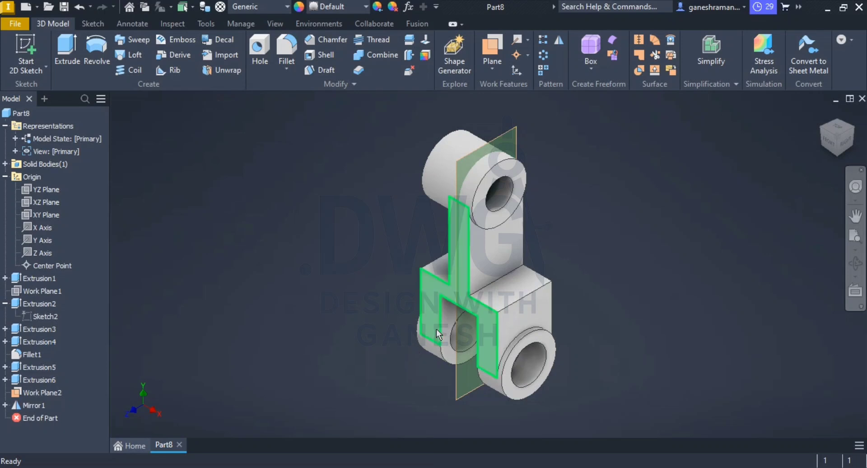
mouse_move(437, 330)
shift+middle_down()
mouse_move(536, 315)
mouse_move(421, 329)
mouse_move(441, 317)
mouse_move(494, 312)
shift+middle_up()
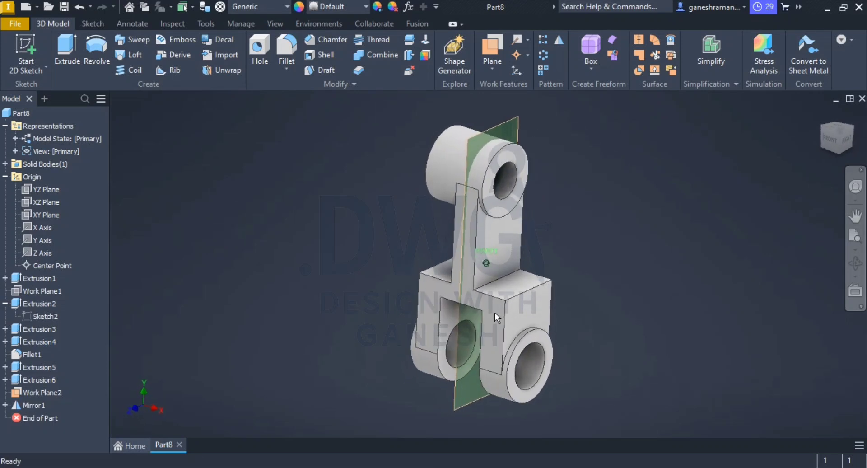
Step: Check the mirrored lugs against the PDF drawing and hide the two coincident mid work planes
key(alt+Tab)
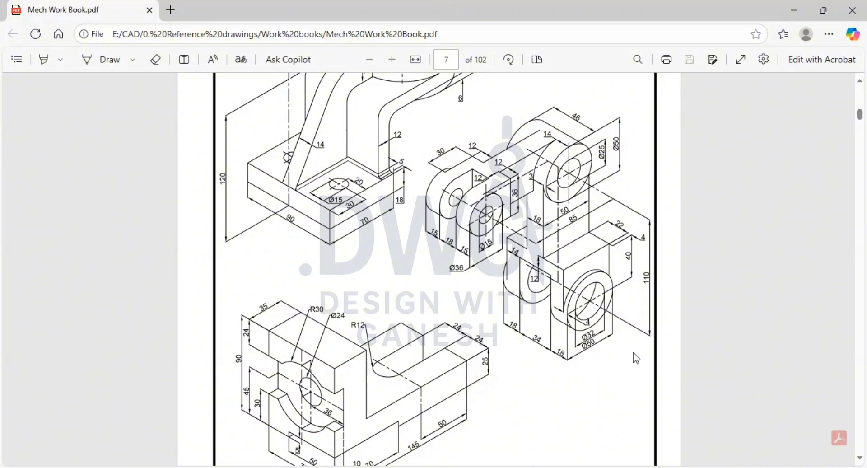
key(alt+Tab)
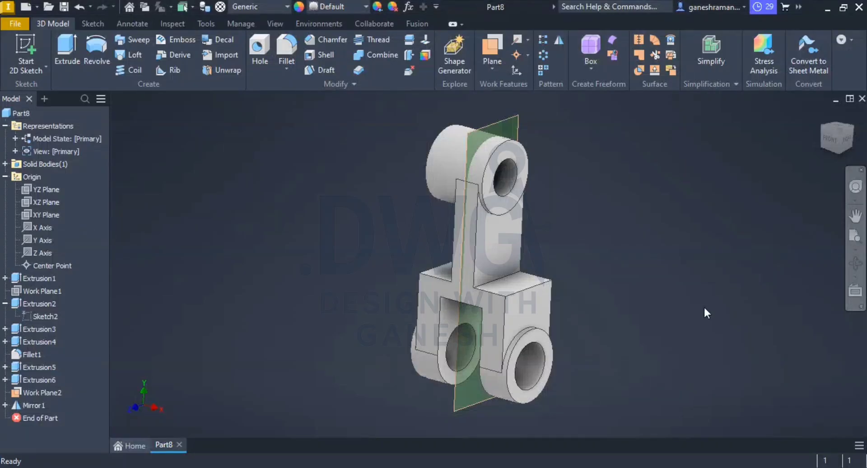
right_click(508, 120)
click(549, 142)
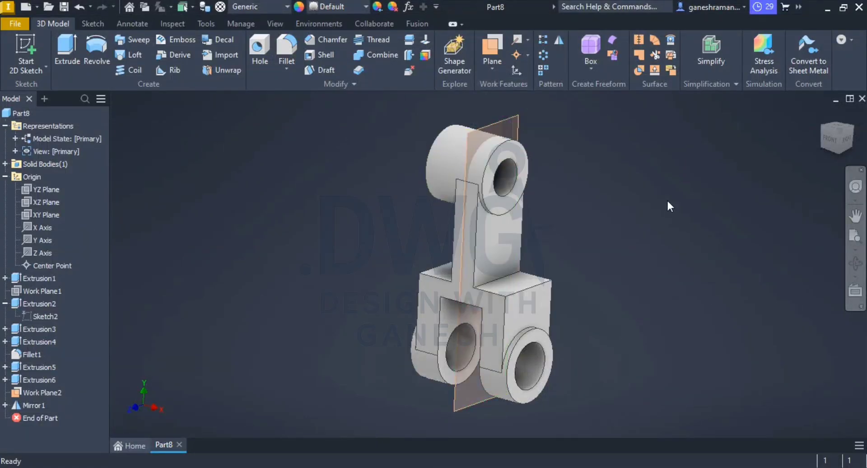
right_click(513, 118)
click(555, 138)
scroll(600, 296, down, 3)
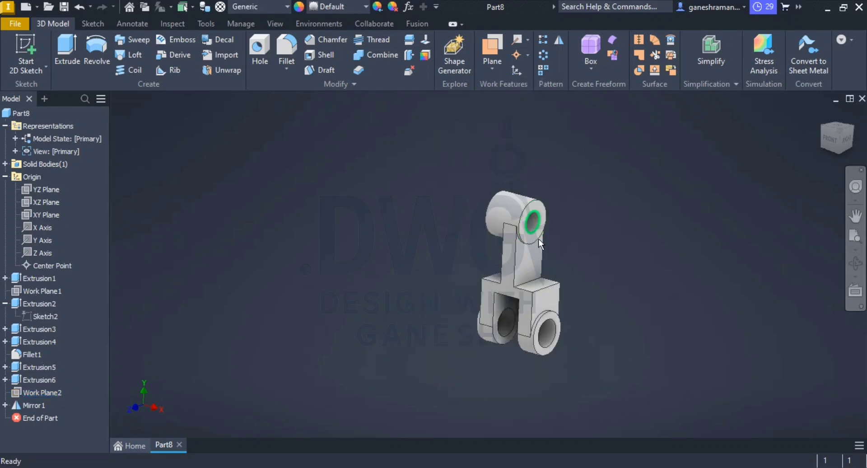
scroll(561, 267, up, 3)
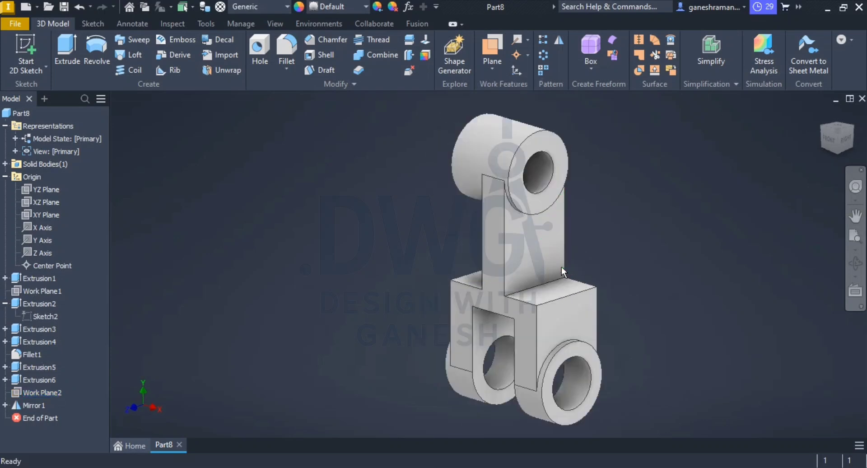
Step: Consult the PDF drawing and create a work plane offset inward from the upper boss's ring-shaped end face
middle_drag(565, 258, 566, 262)
key(alt+Tab)
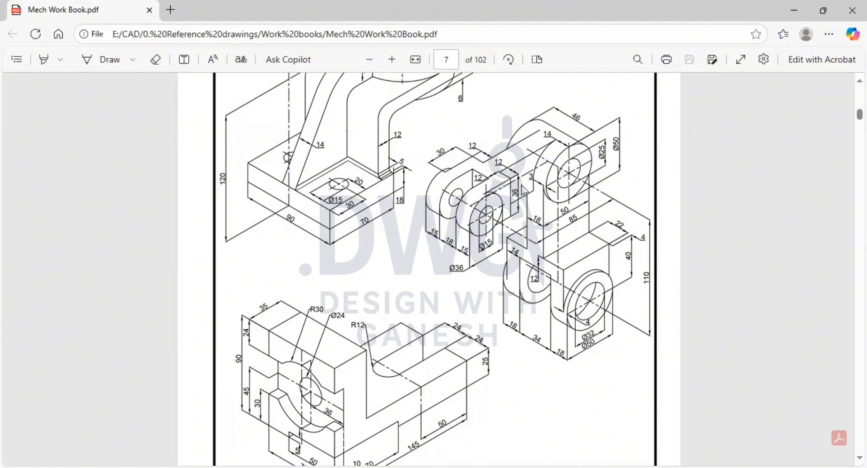
key(alt+Tab)
key(alt+Tab)
key(alt+Tab)
middle_drag(555, 150, 500, 149)
click(492, 68)
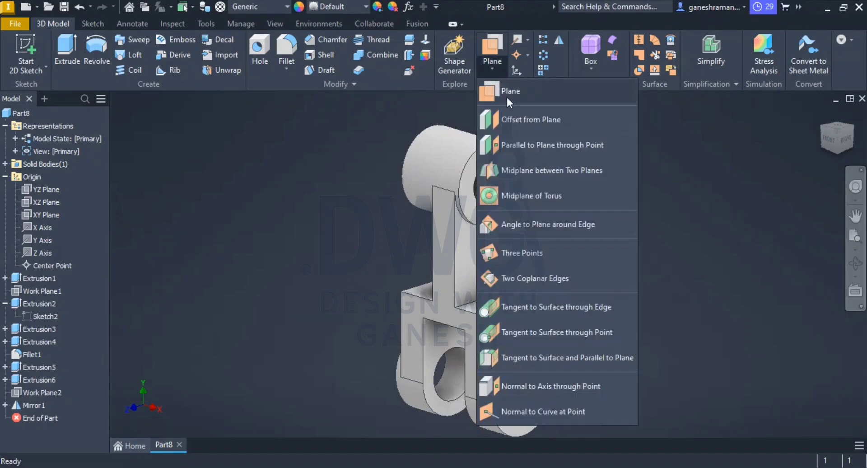
click(547, 120)
click(508, 162)
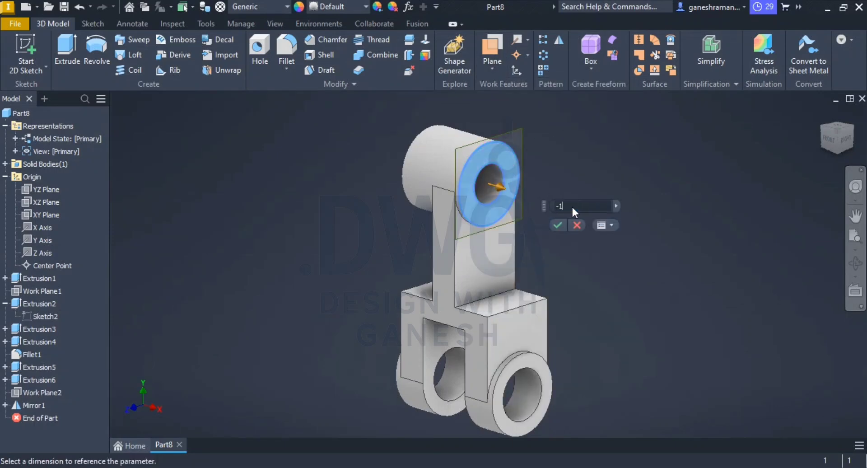
key(Return)
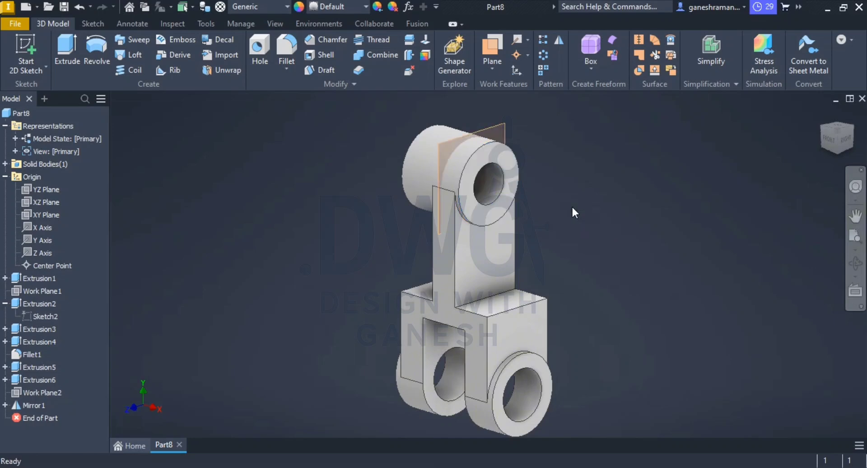
Step: Start a sketch on the offset work plane and draw a rectangle about 40 mm high sideways from the boss circle's top point
right_click(504, 129)
key(Escape)
click(504, 128)
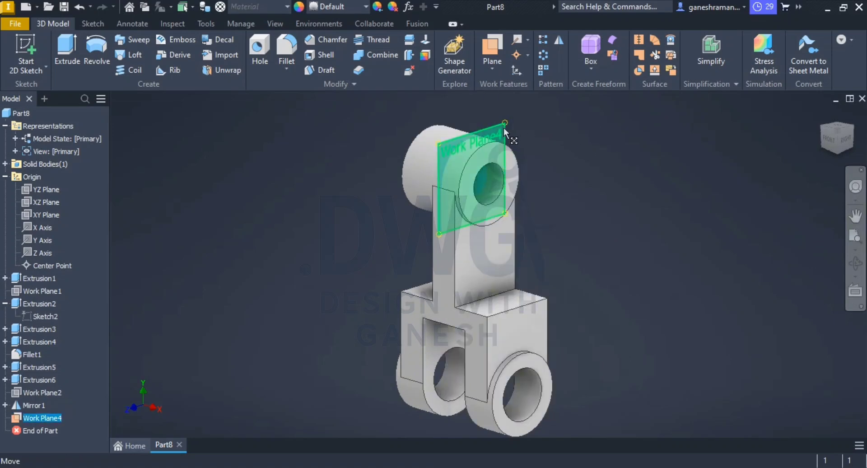
click(542, 116)
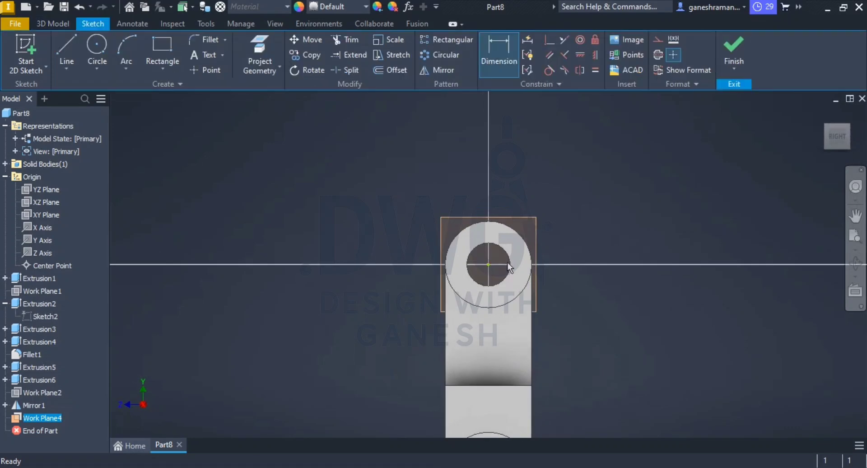
click(166, 45)
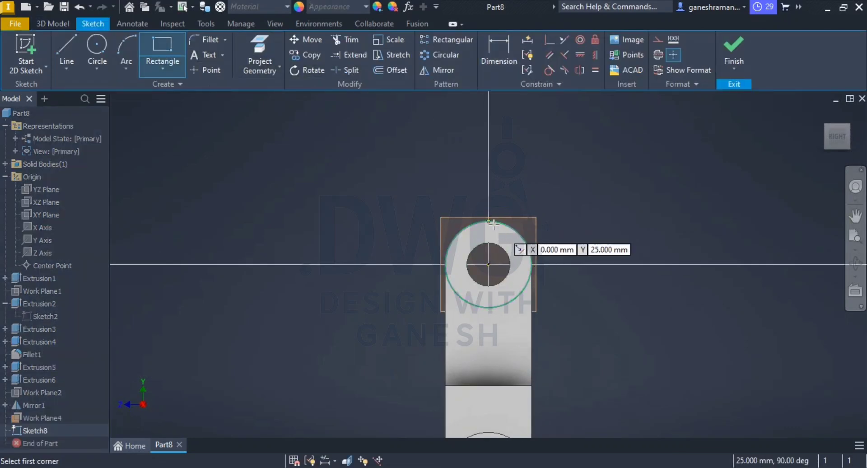
click(488, 222)
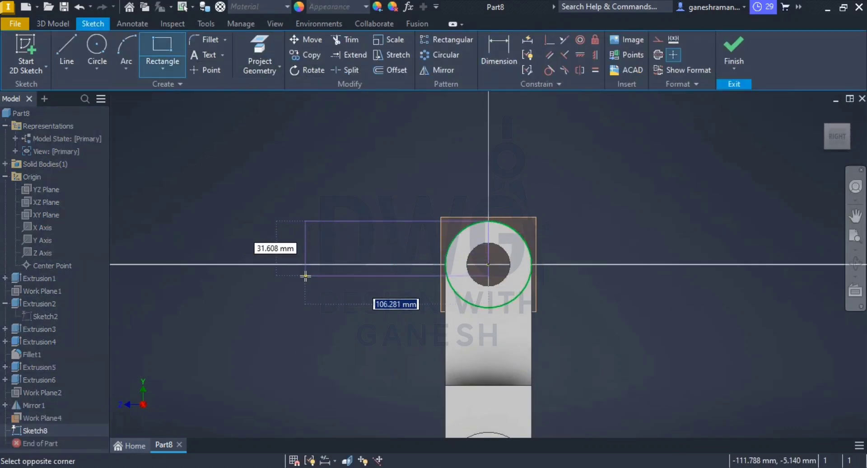
click(306, 290)
key(Escape)
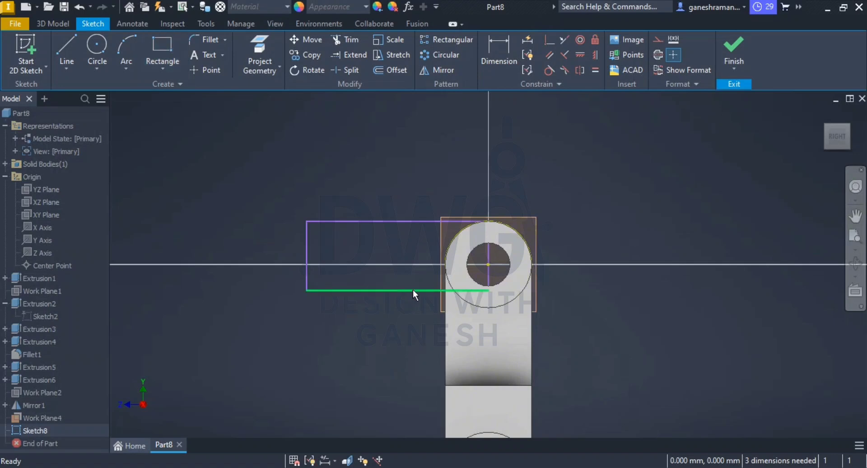
Step: Make the rectangle's upper edge tangent to the boss's outer circle
drag(416, 221, 384, 170)
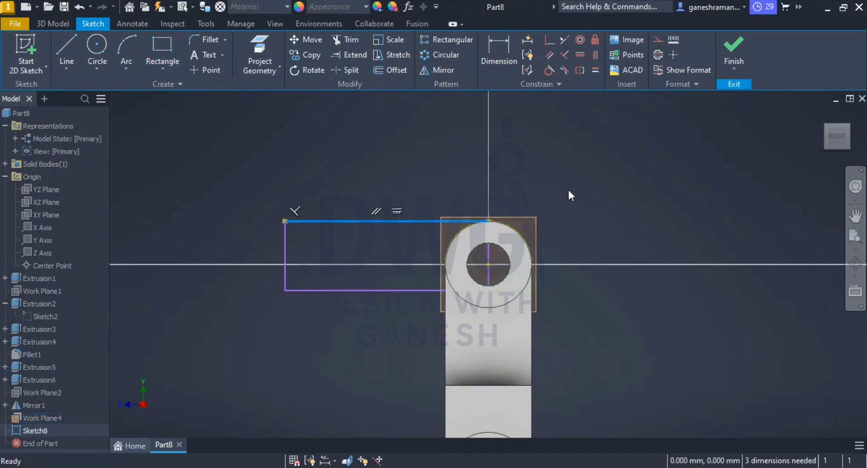
click(554, 69)
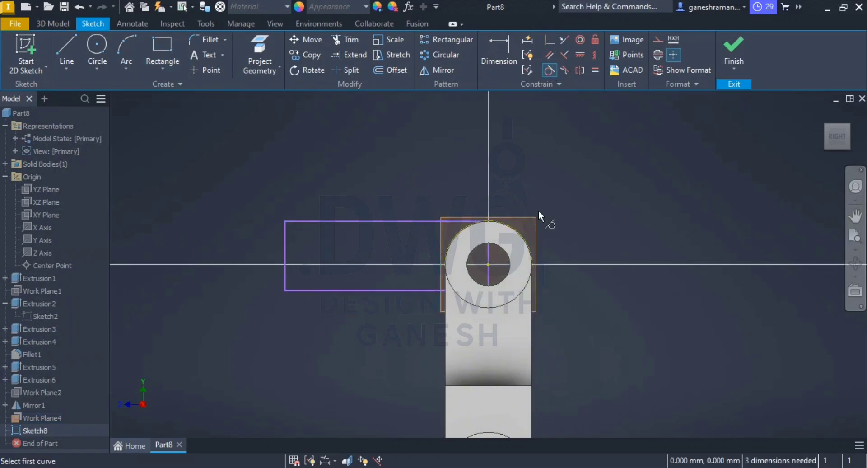
click(521, 238)
click(458, 223)
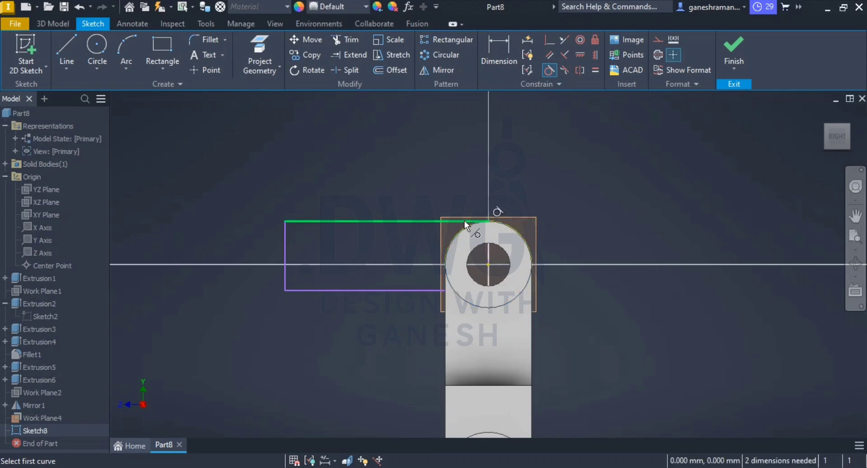
key(Escape)
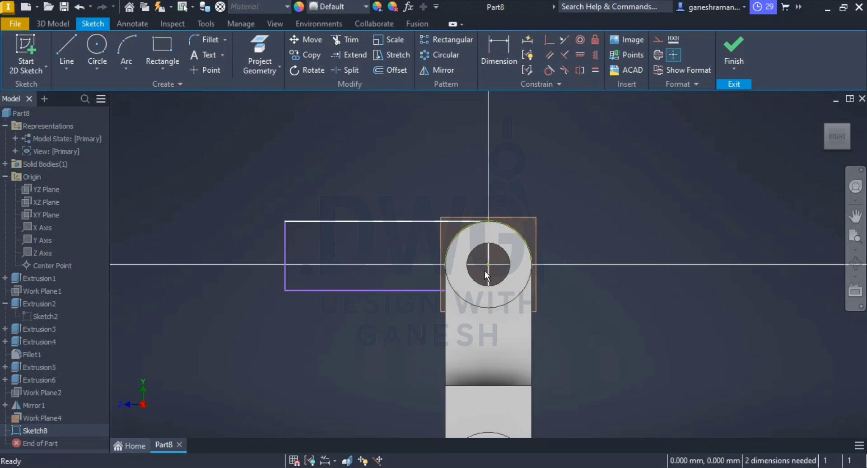
Step: Convert the rectangle's vertical side through the boss centre to construction geometry
click(488, 278)
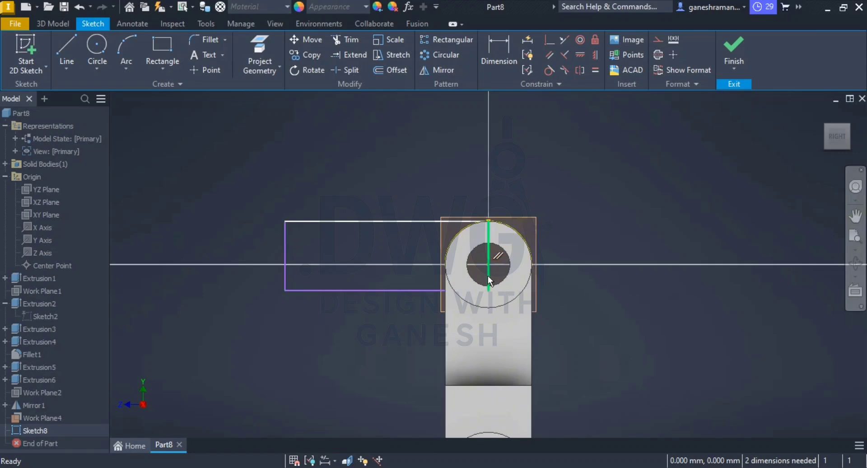
right_click(488, 273)
click(529, 127)
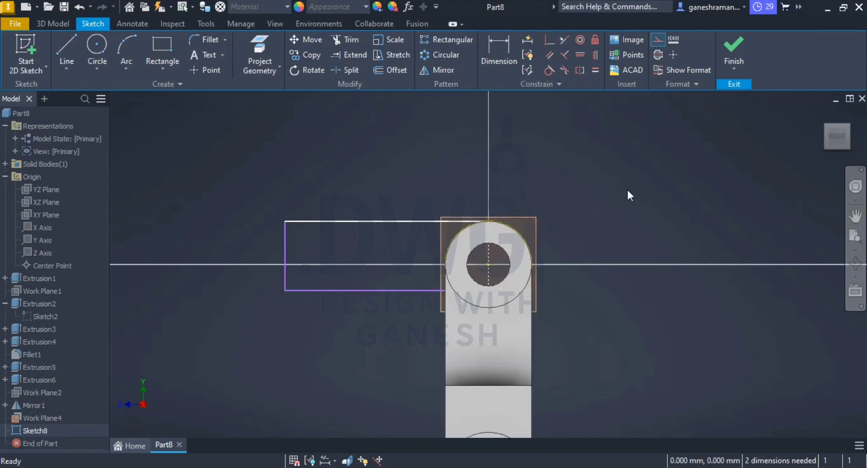
scroll(463, 311, up, 3)
scroll(469, 316, down, 3)
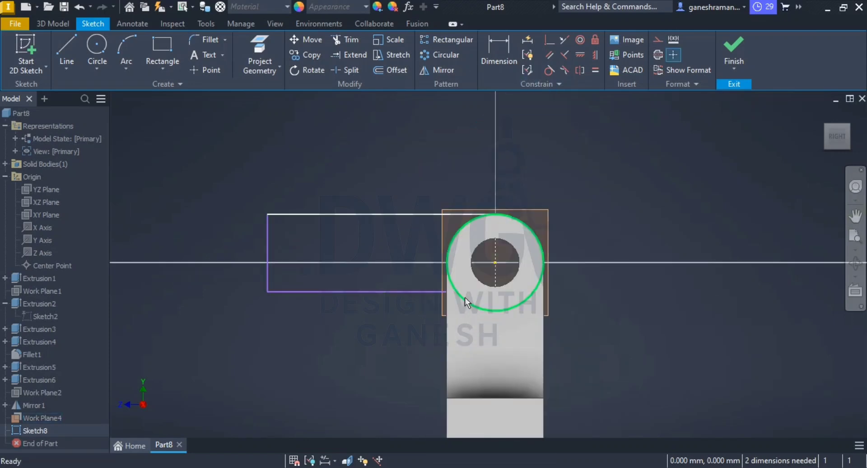
scroll(459, 277, up, 5)
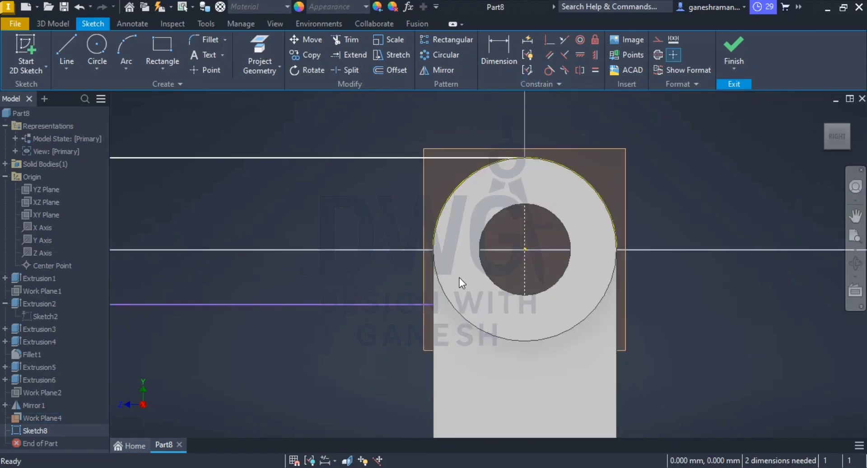
Step: Project the upright web's side edge and the boss's outer circle into the sketch
click(261, 45)
click(433, 286)
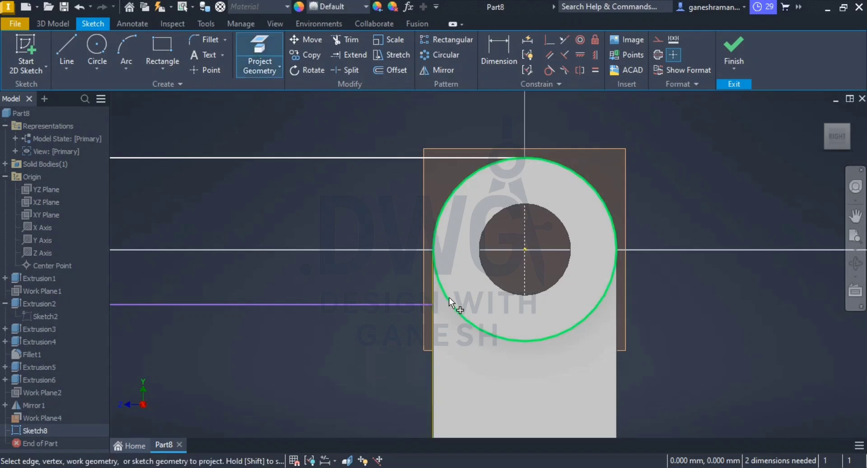
click(449, 297)
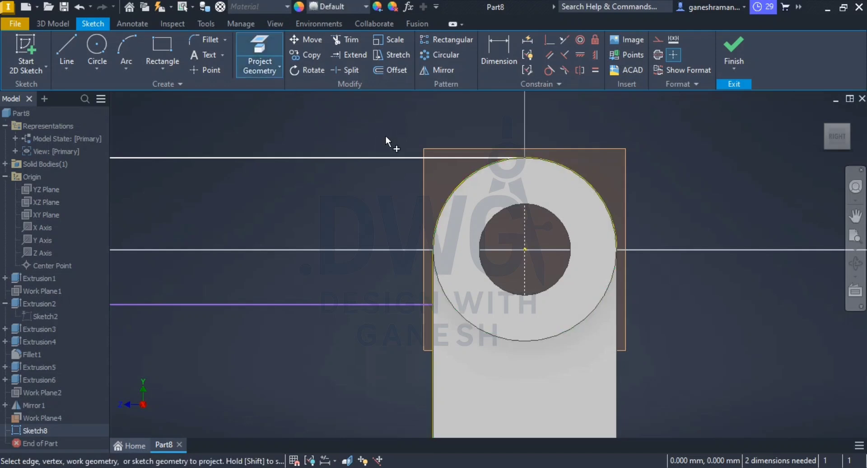
Step: Try to trim the sketch lines that run inside the boss circle
click(339, 39)
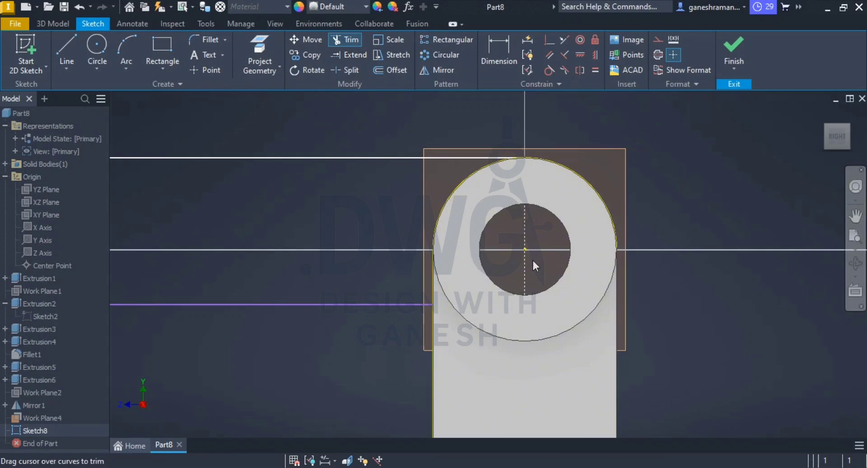
drag(617, 138, 528, 321)
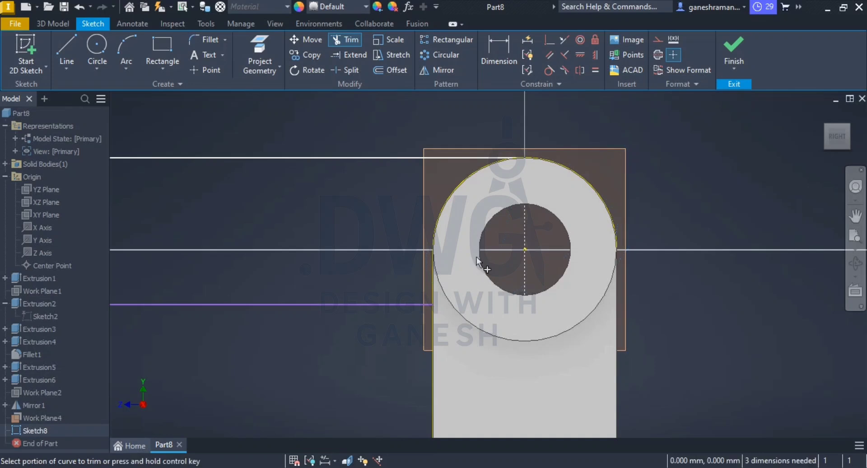
key(Escape)
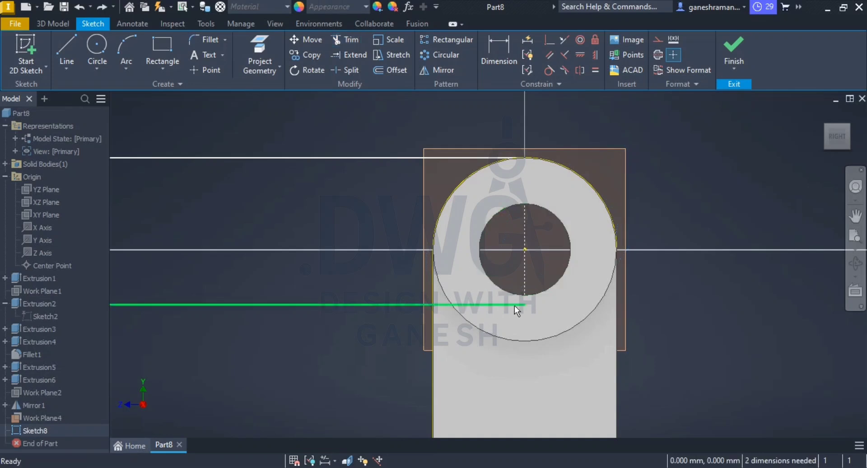
Step: Consult the PDF drawing and dimension the rectangle's horizontal length from the boss centre as 55 mm
scroll(399, 310, up, 5)
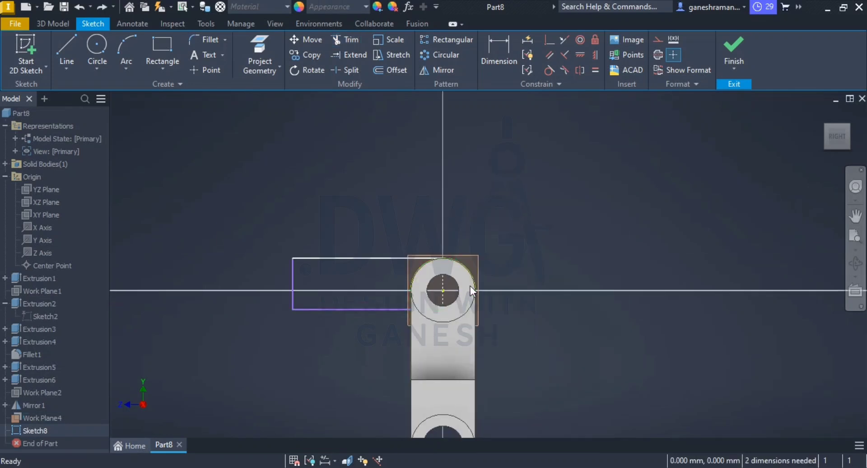
key(alt+Tab)
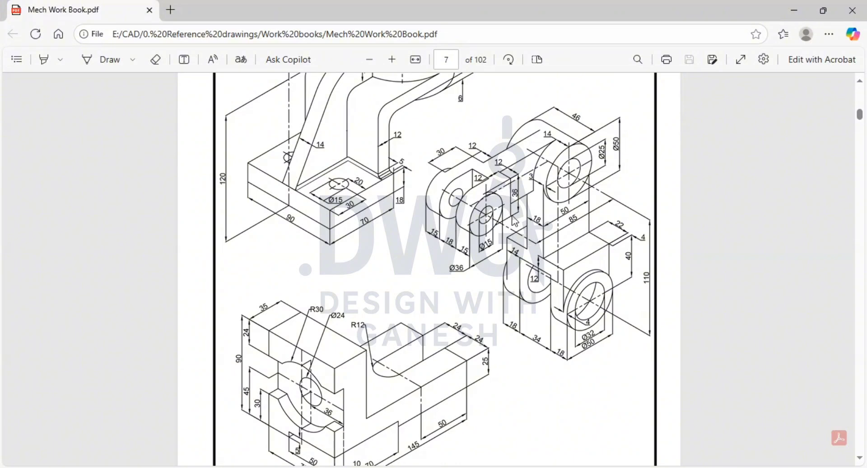
key(alt+Tab)
key(alt+Tab)
key(alt+Tab)
middle_drag(477, 257, 475, 228)
click(499, 52)
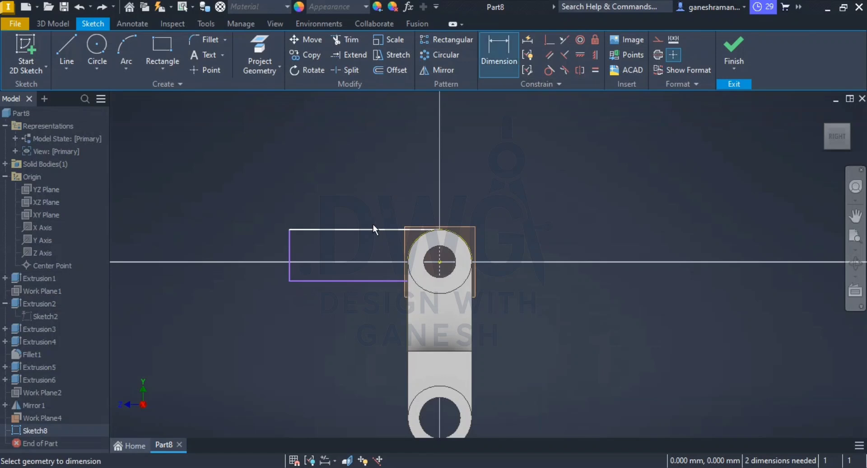
key(Escape)
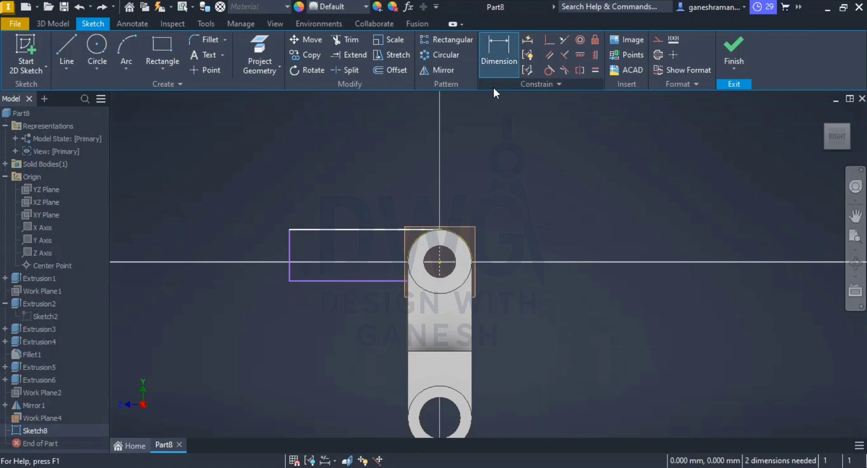
click(498, 52)
click(395, 230)
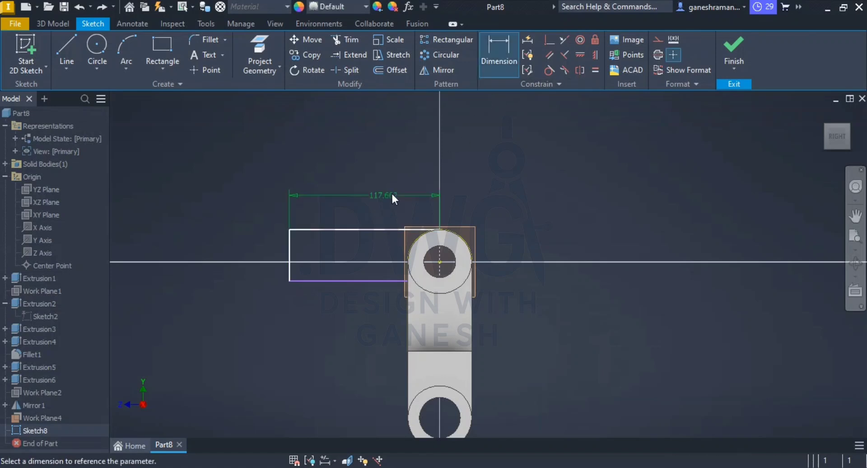
click(395, 194)
text(55)
key(Return)
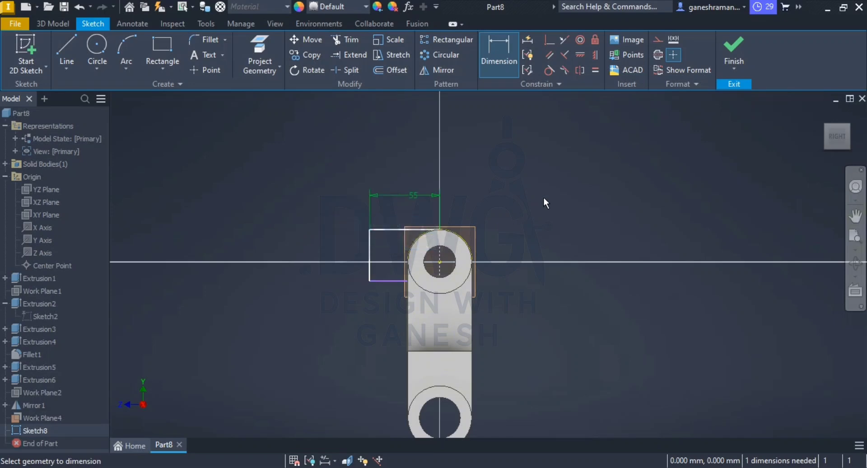
key(Escape)
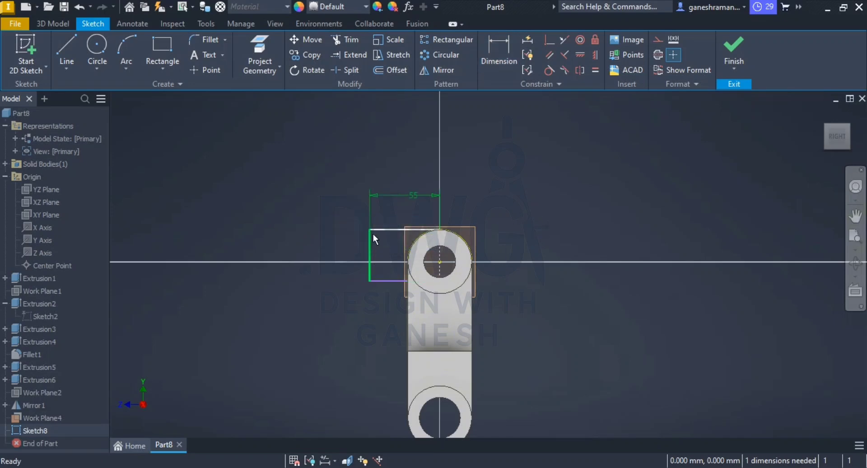
Step: Check the arm height in the PDF drawing, set the rectangle's height to 36 mm and finish the sketch
key(alt+Tab)
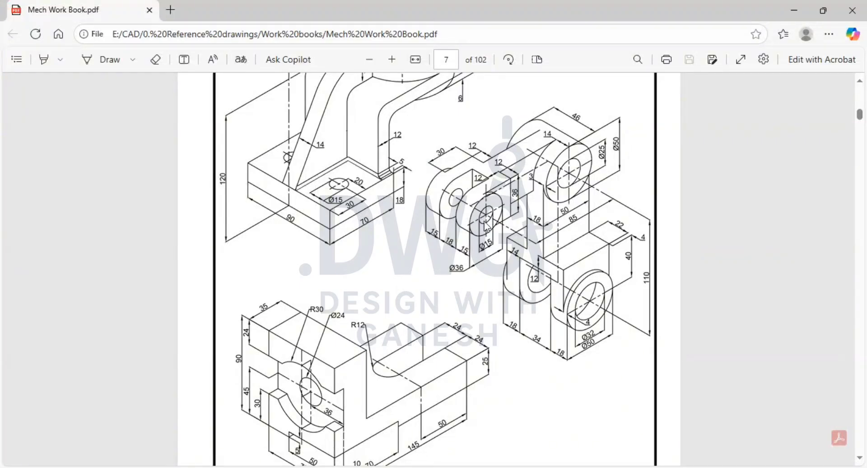
key(alt+Tab)
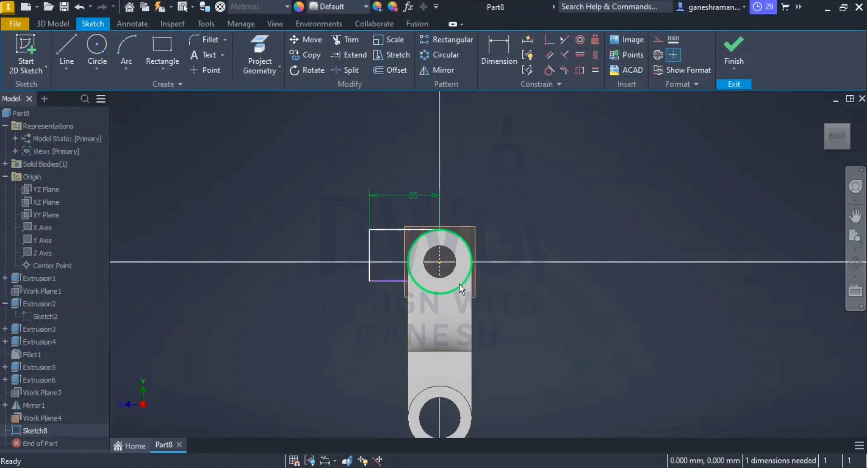
click(498, 52)
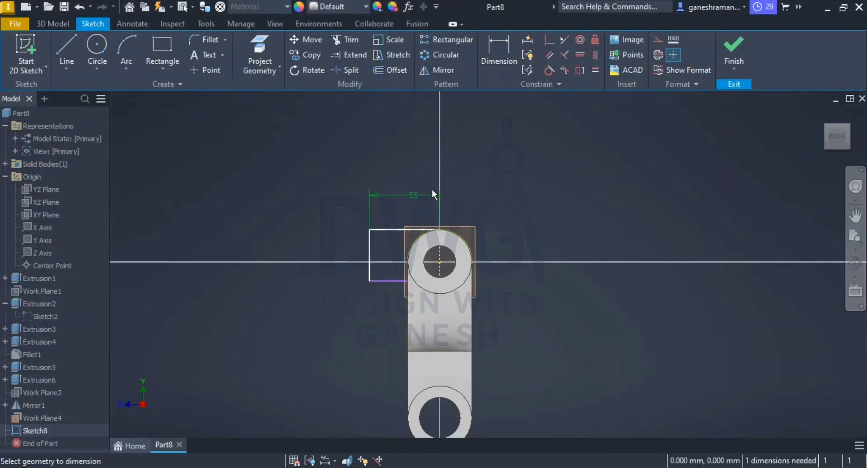
click(370, 275)
click(340, 231)
text(36)
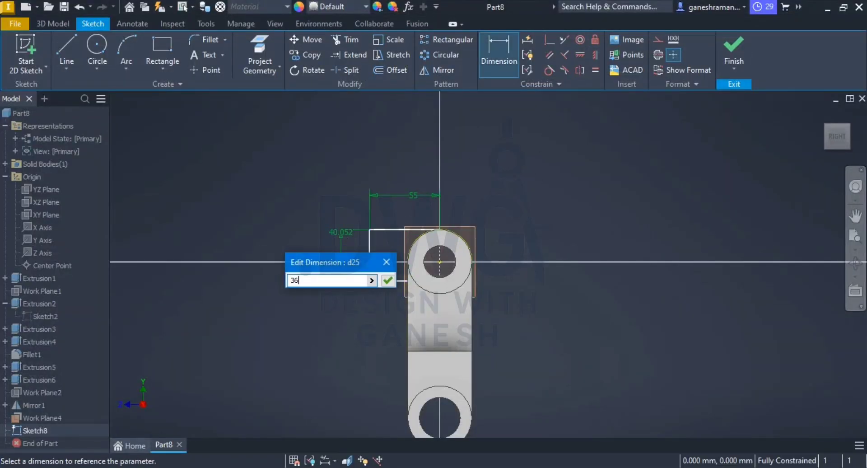
key(Return)
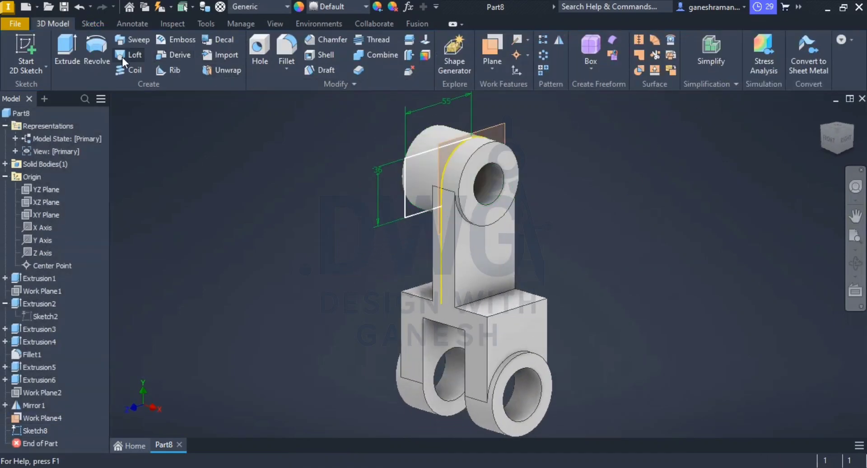
Step: Check the arm thickness in the PDF drawing and extrude the rectangle region outside the boss circle by 18 mm
click(69, 50)
click(414, 193)
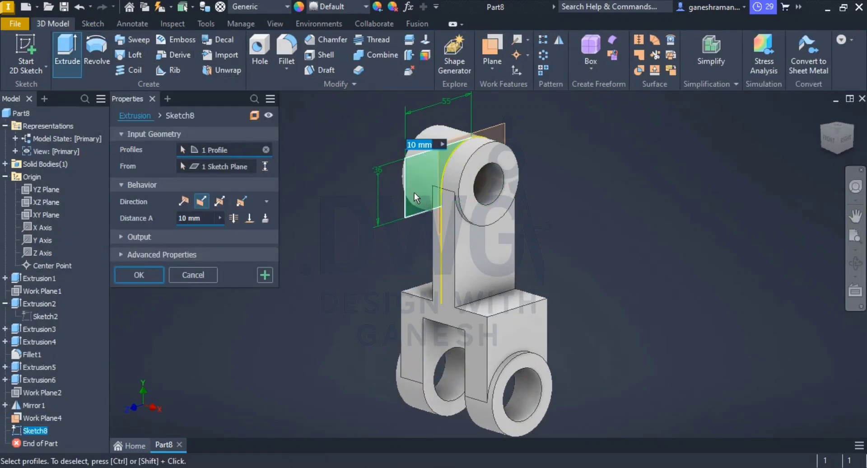
key(alt+Tab)
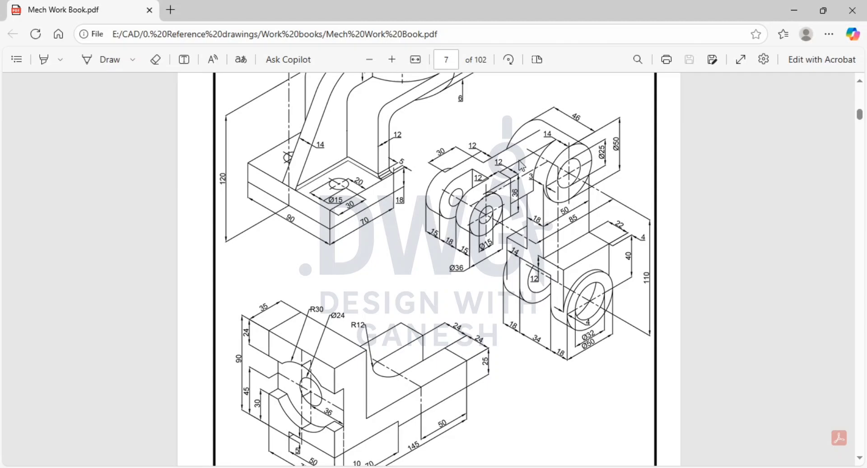
key(alt+Tab)
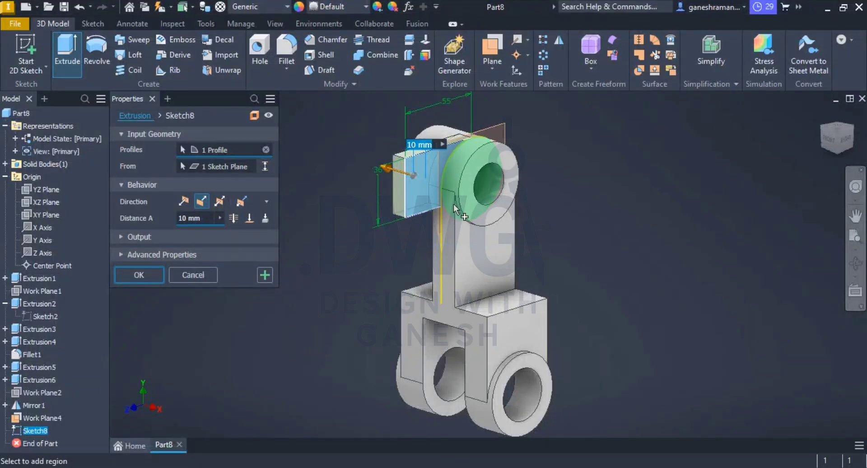
text(10)
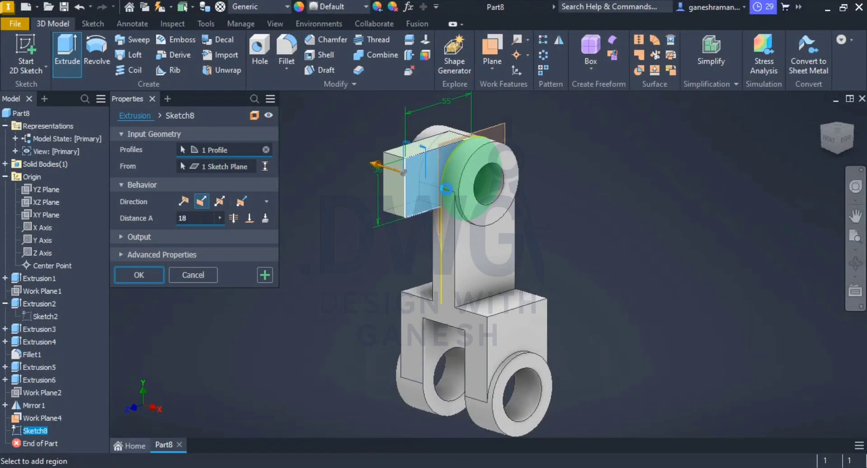
key(Return)
drag(480, 212, 485, 232)
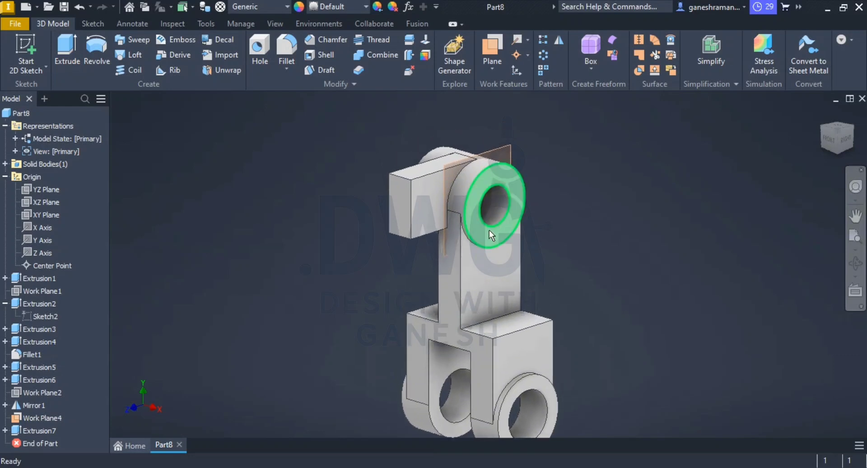
Step: Start a sketch on the side arm's upper face and draw a wide rectangle across the arm's free end
shift+middle_drag(461, 217, 466, 303)
click(414, 227)
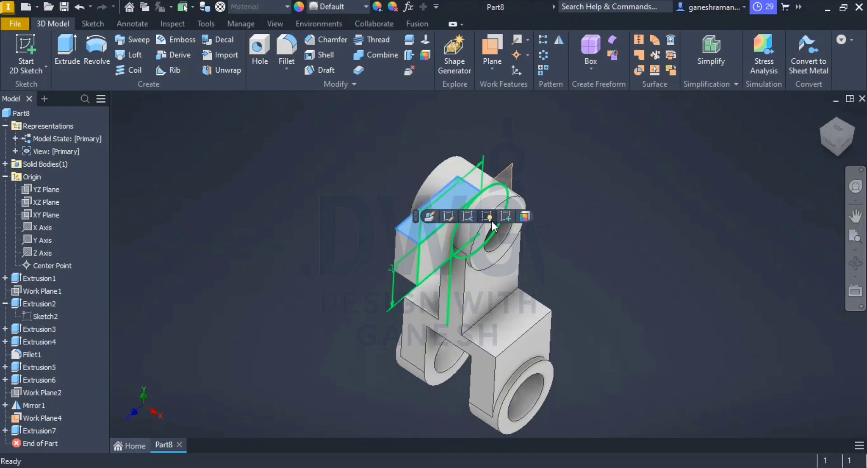
click(504, 216)
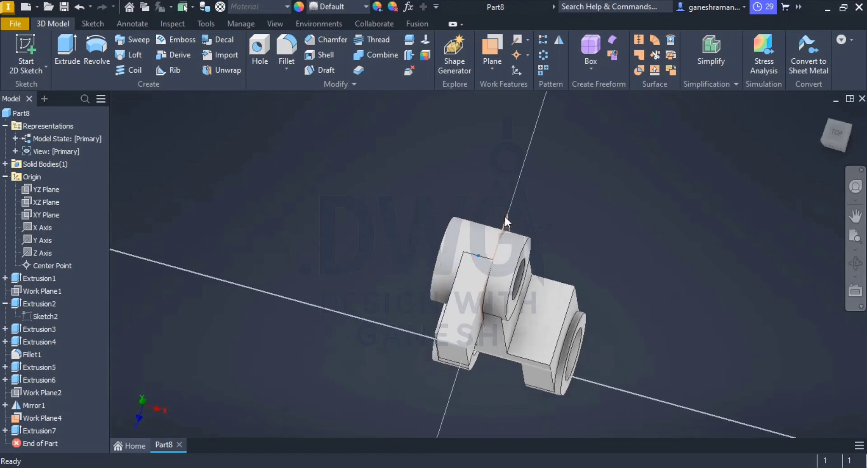
scroll(520, 360, down, 3)
middle_drag(500, 327, 477, 259)
scroll(477, 259, up, 8)
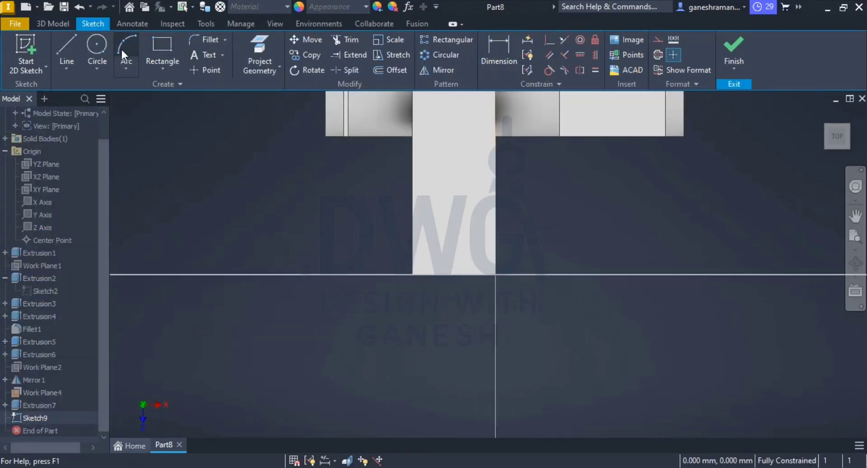
click(161, 47)
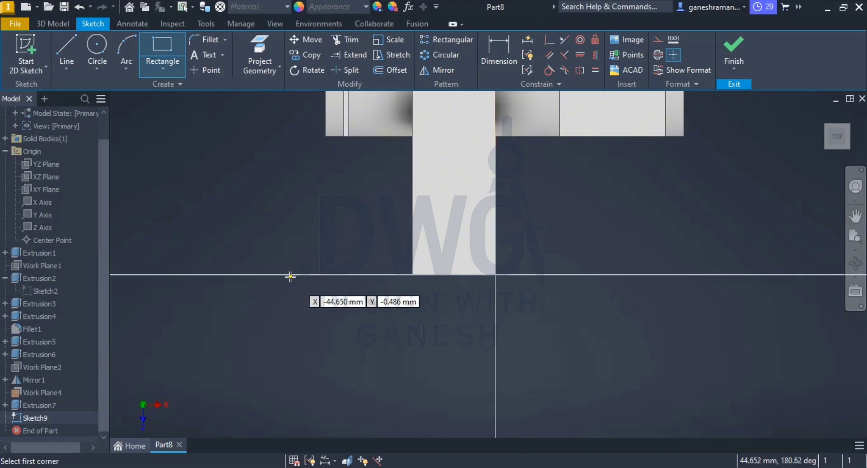
click(310, 259)
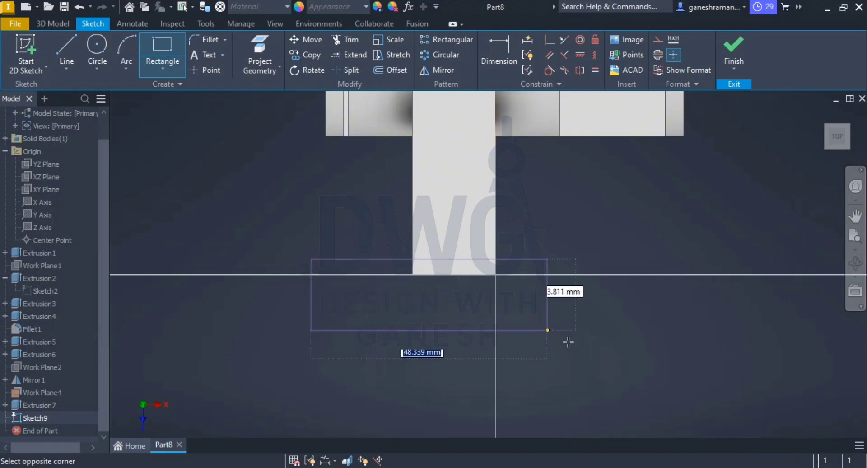
click(620, 364)
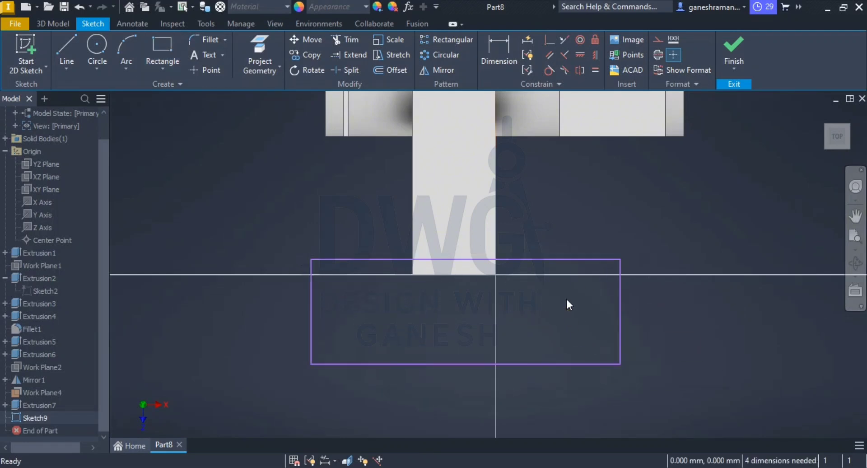
Step: Make the rectangle's upper corner coincident with the line of the arm's end edge
click(548, 40)
click(430, 274)
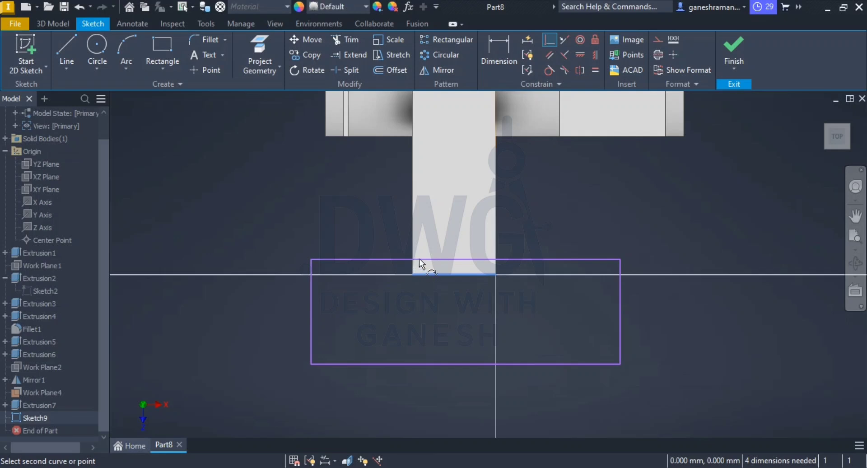
click(312, 258)
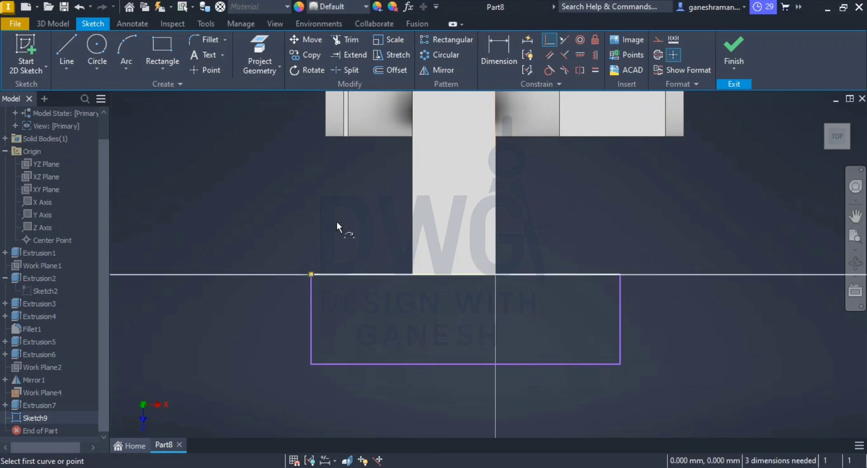
key(Escape)
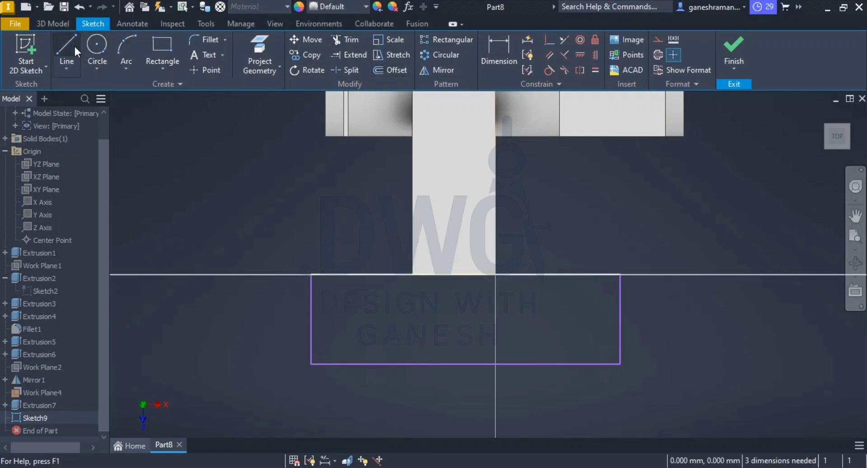
Step: Draw a centre line between the midpoints of the arm's two short edges and convert it to construction geometry
click(74, 45)
scroll(507, 221, down, 5)
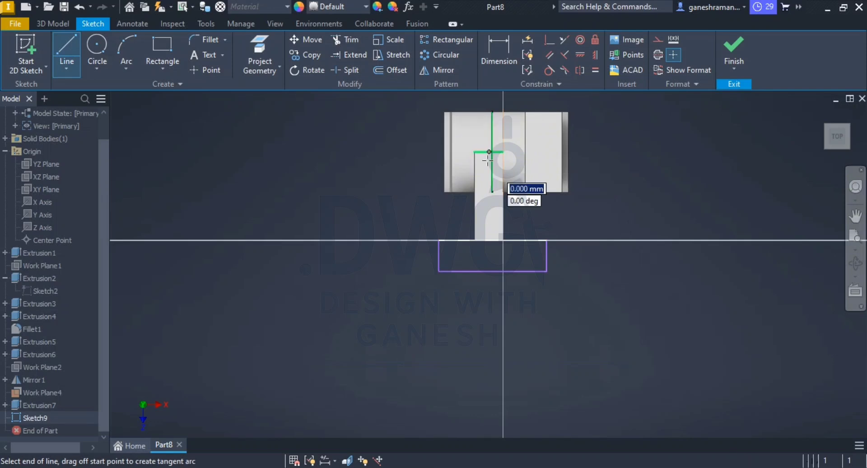
double_click(489, 240)
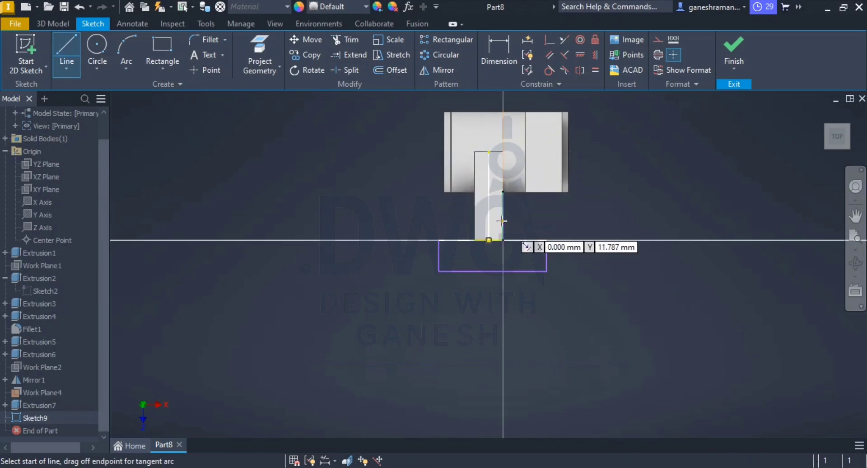
key(Escape)
right_click(490, 213)
click(530, 150)
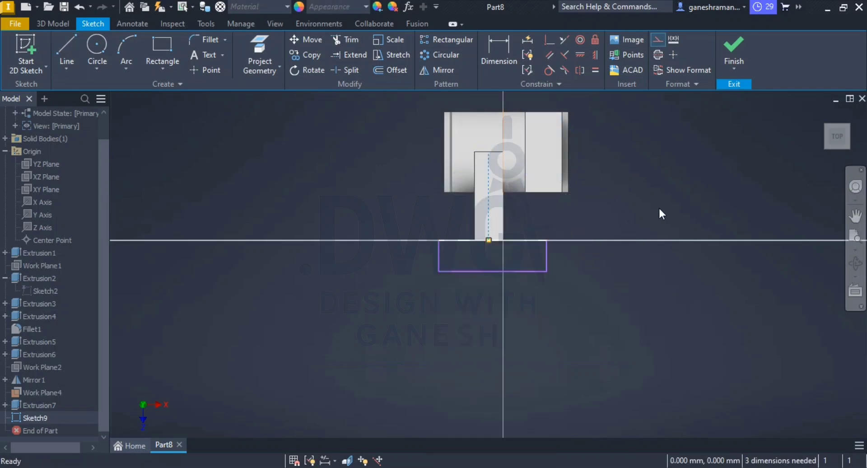
Step: Make the rectangle's two short sides symmetric about the arm's construction centre line
click(580, 69)
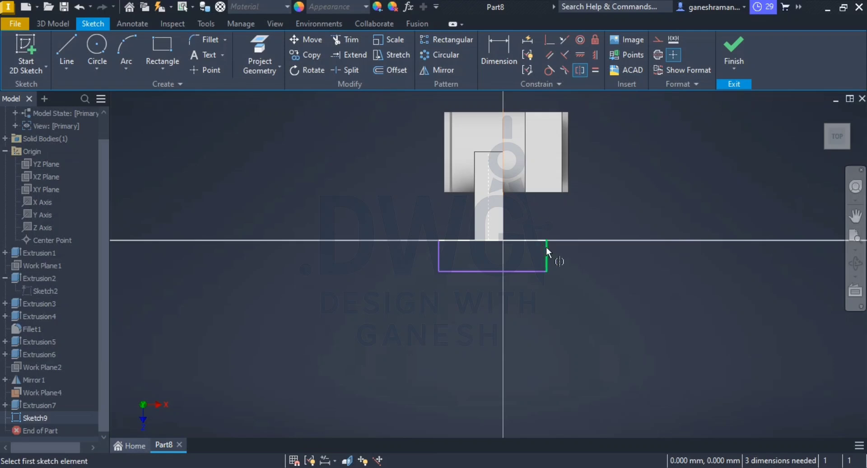
click(546, 248)
click(440, 262)
click(489, 216)
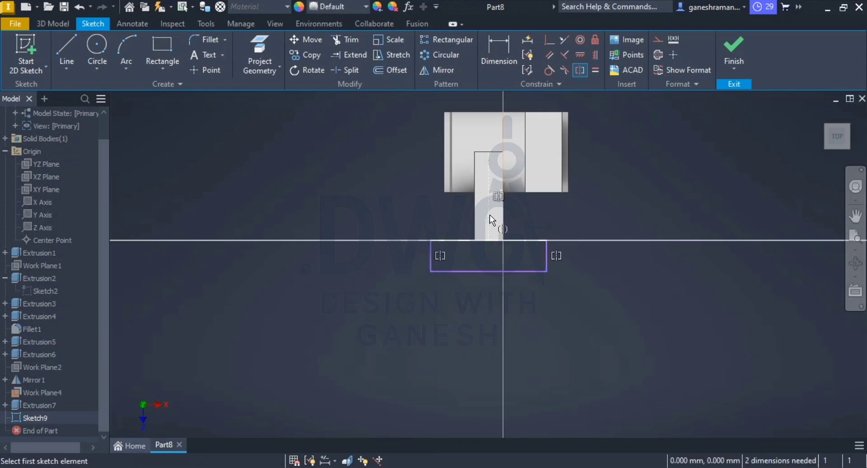
key(Escape)
scroll(523, 261, up, 3)
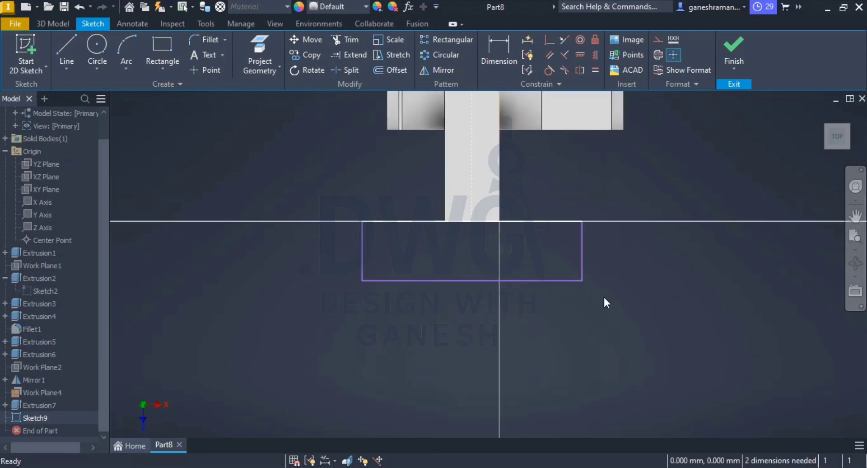
Step: Consult the fork dimensions in the PDF drawing and set the rectangle's width to 48 mm
key(alt+Tab)
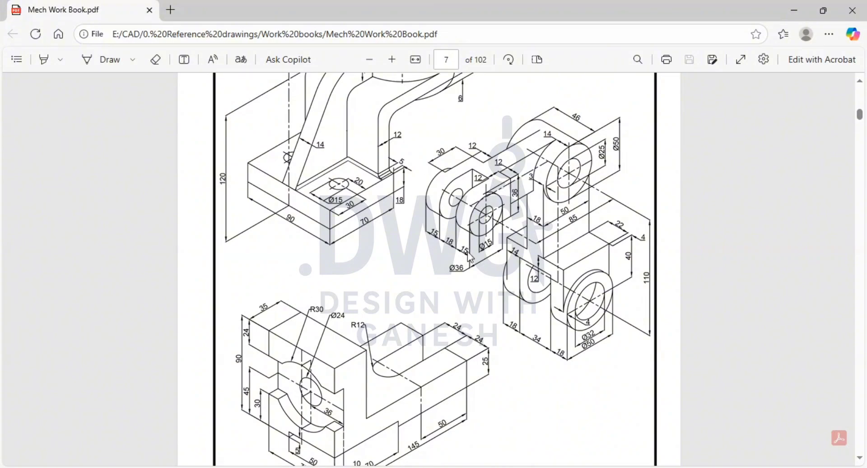
key(alt+Tab)
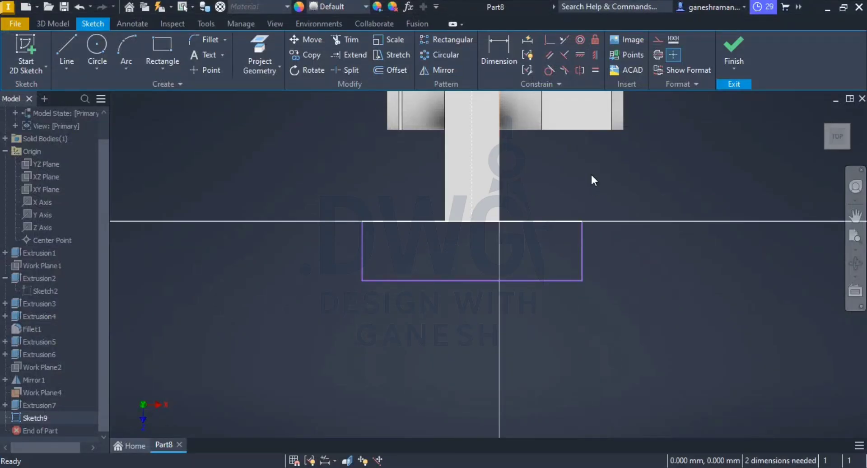
click(502, 45)
click(550, 282)
click(533, 329)
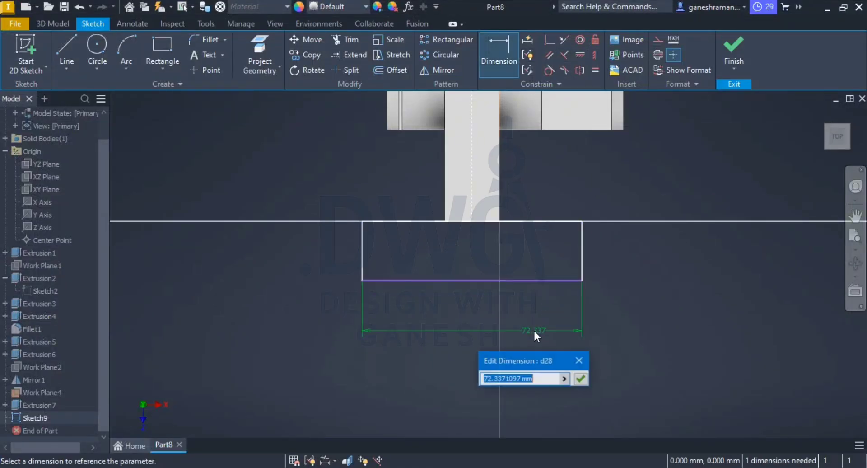
text(48)
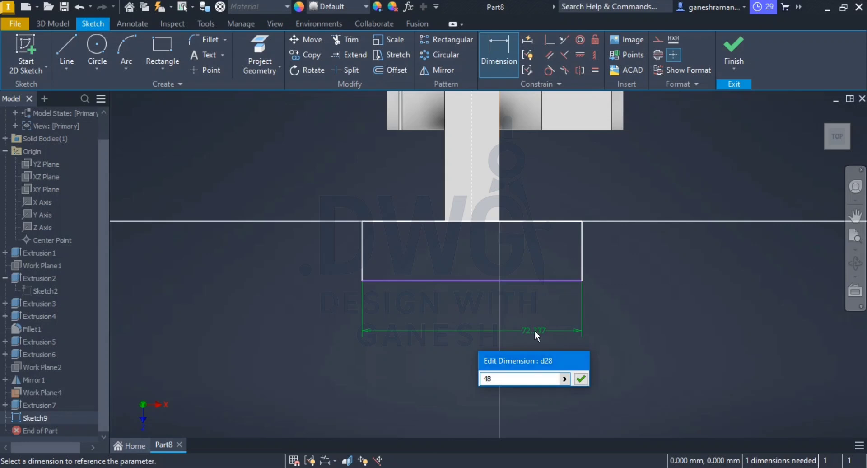
key(Return)
key(Escape)
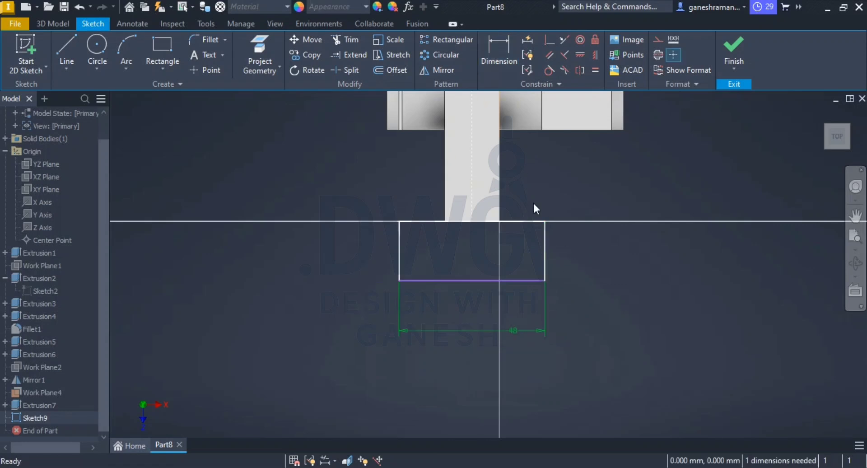
Step: Check the fork base thickness in the PDF drawing, set the rectangle's depth to 12 mm and finish the sketch
click(499, 41)
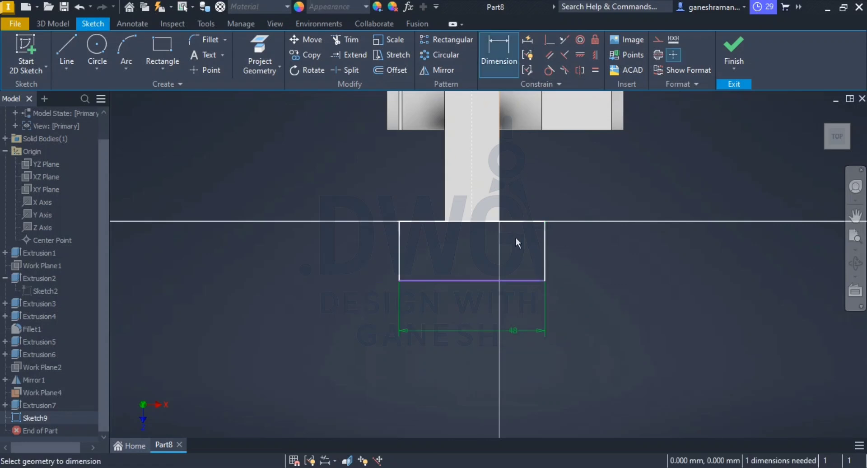
click(544, 266)
click(585, 256)
key(alt+Tab)
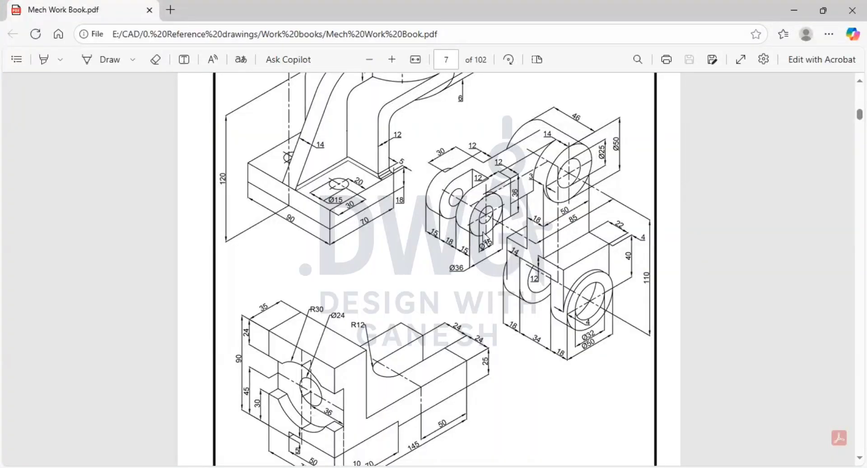
key(alt+Tab)
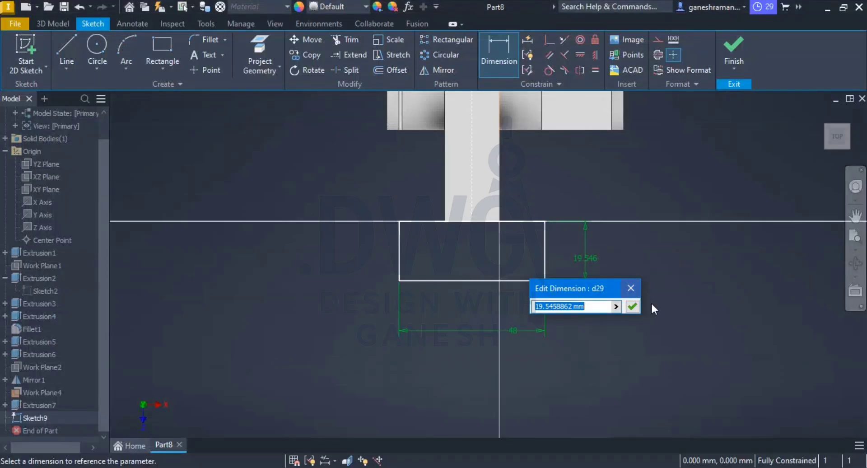
text(12)
key(Return)
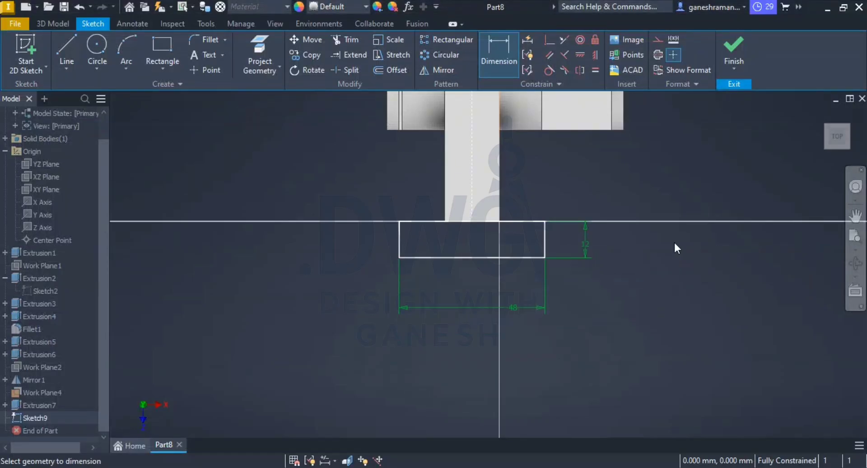
click(734, 50)
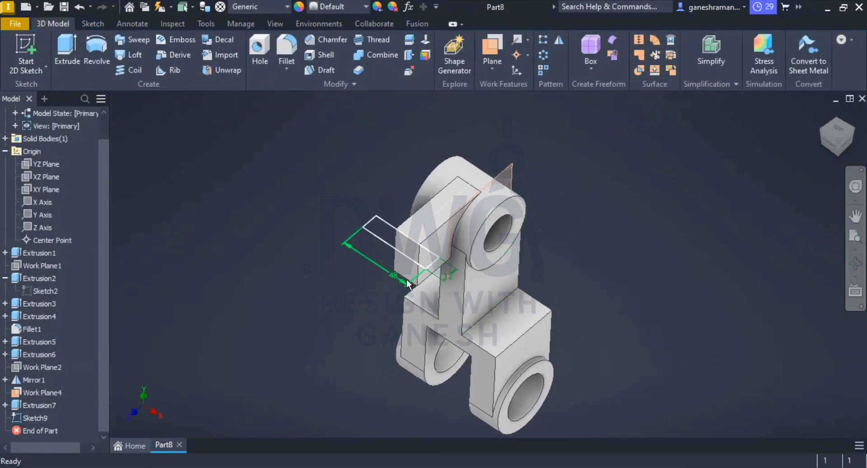
Step: Reopen the fork sketch and draw two lug rectangles from the base's outer corners, about 13 mm and 11 mm wide and 42 mm long
click(376, 234)
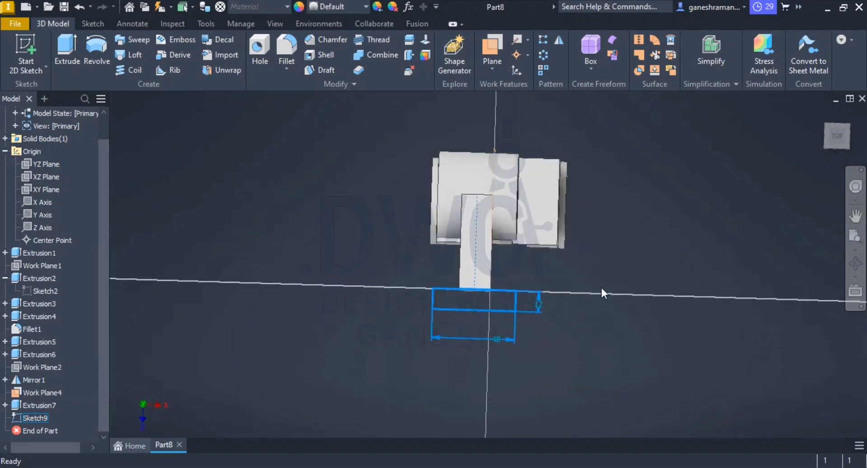
scroll(511, 334, up, 4)
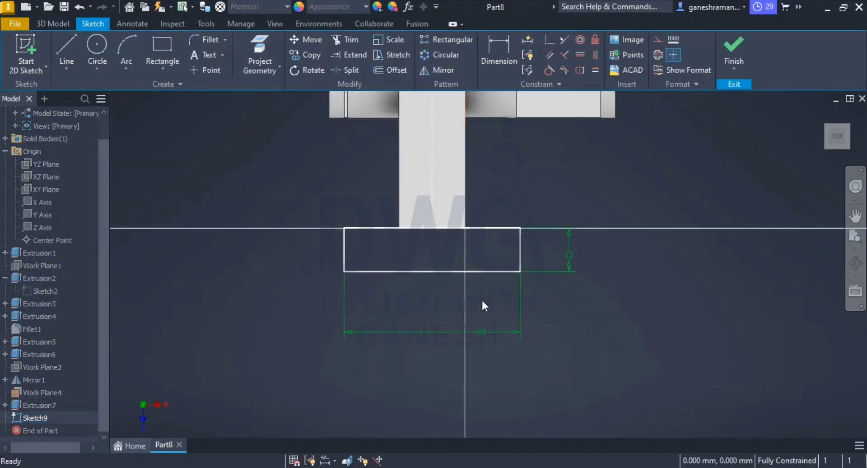
middle_drag(483, 320, 470, 257)
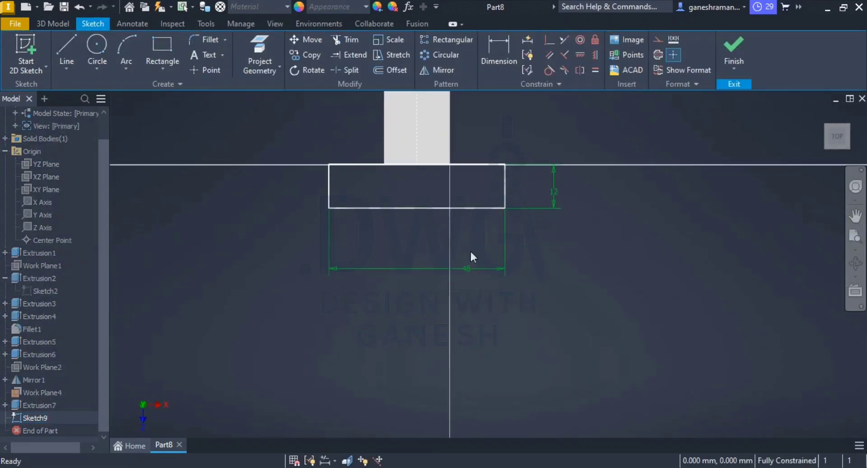
click(164, 45)
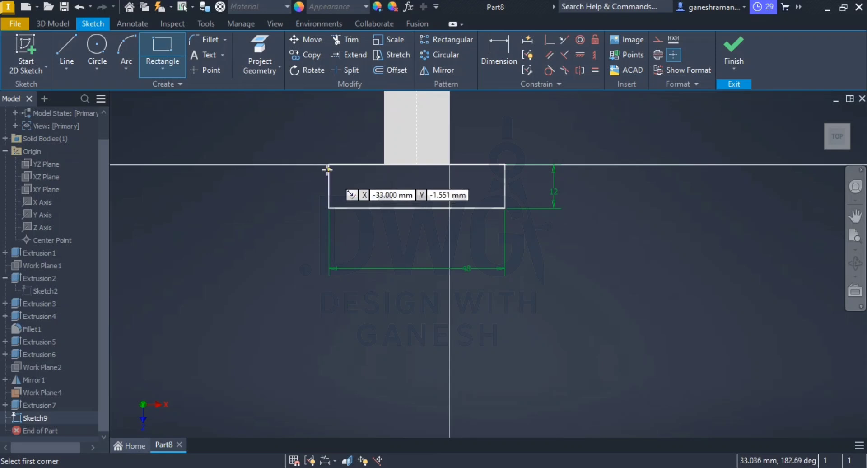
click(329, 165)
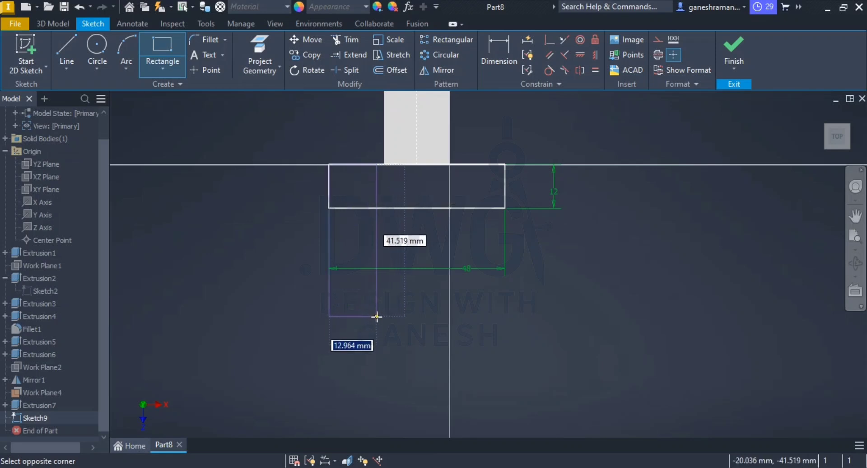
click(377, 316)
click(505, 164)
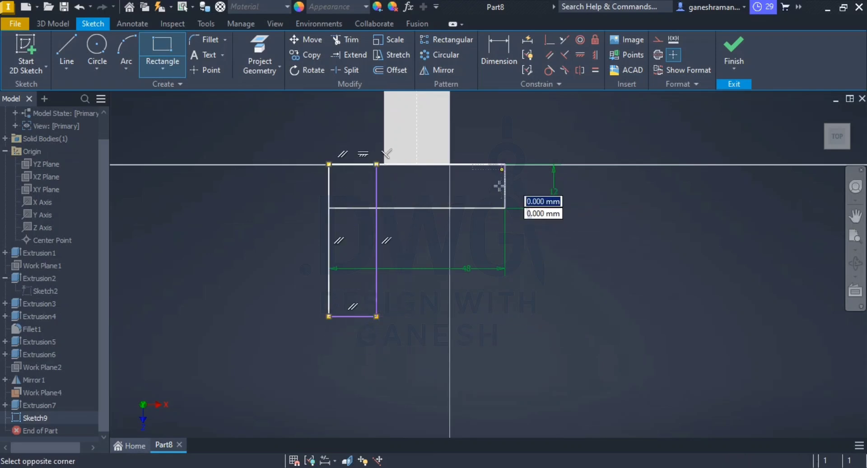
click(464, 316)
key(Escape)
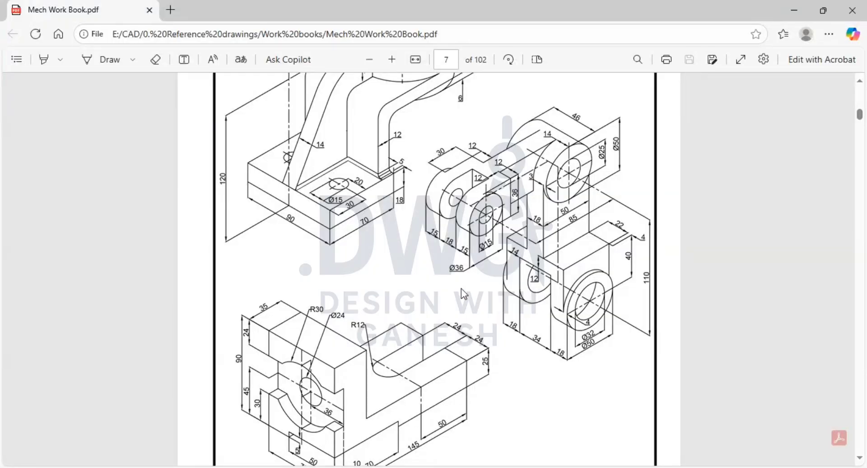
Step: Set the width of the fork's right-hand lug rectangle to 12 mm
key(alt+Tab)
key(alt+Tab)
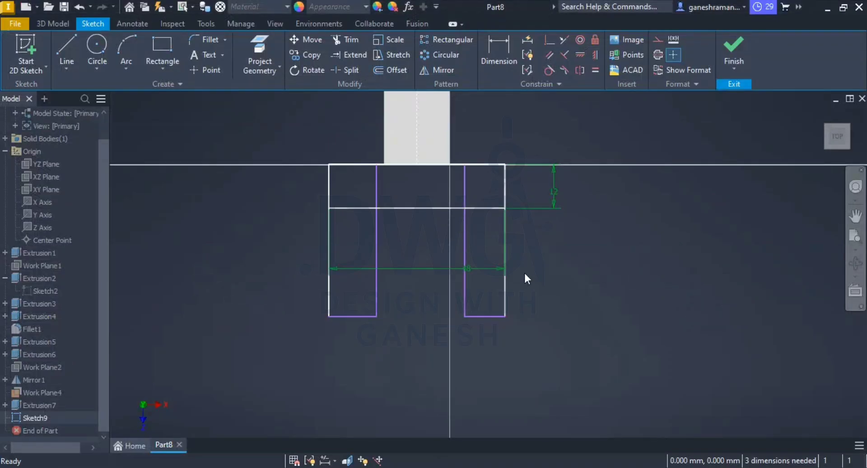
click(515, 66)
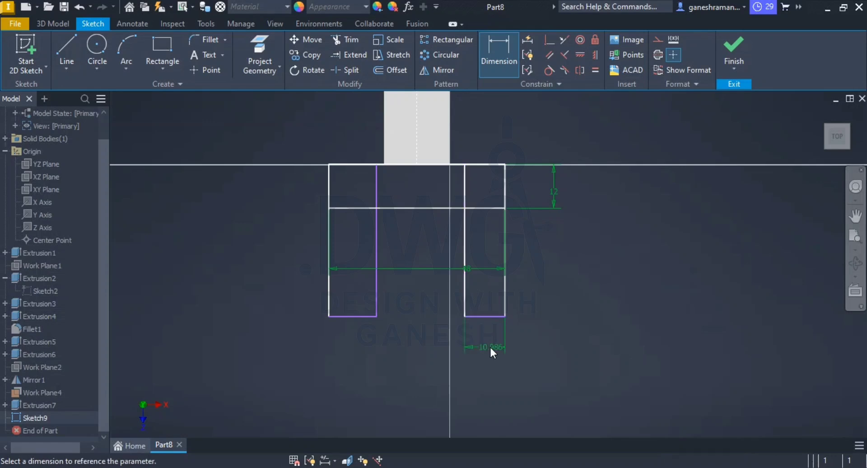
click(489, 345)
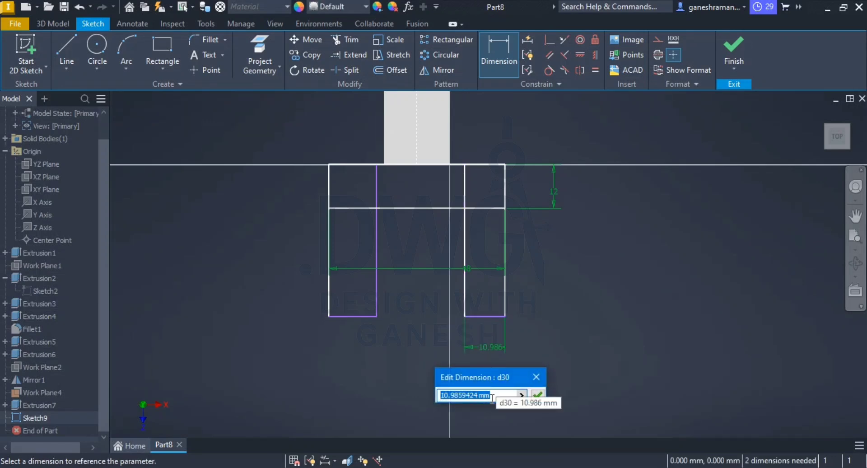
text(12)
key(Return)
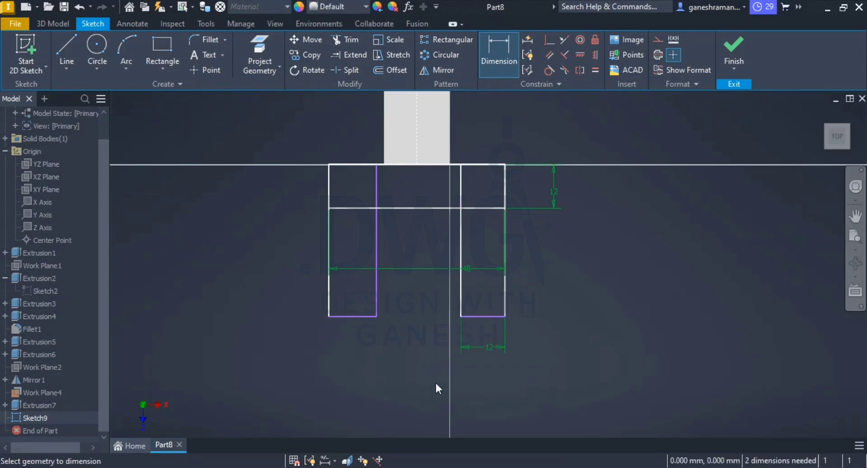
Step: Dimension the fork's left-hand lug rectangle to a width of 12 mm
click(359, 317)
click(353, 367)
text(12)
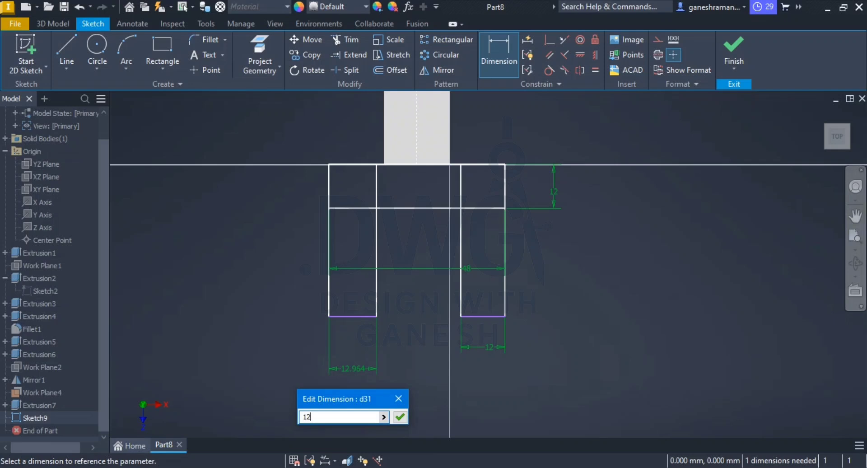
key(Return)
key(Escape)
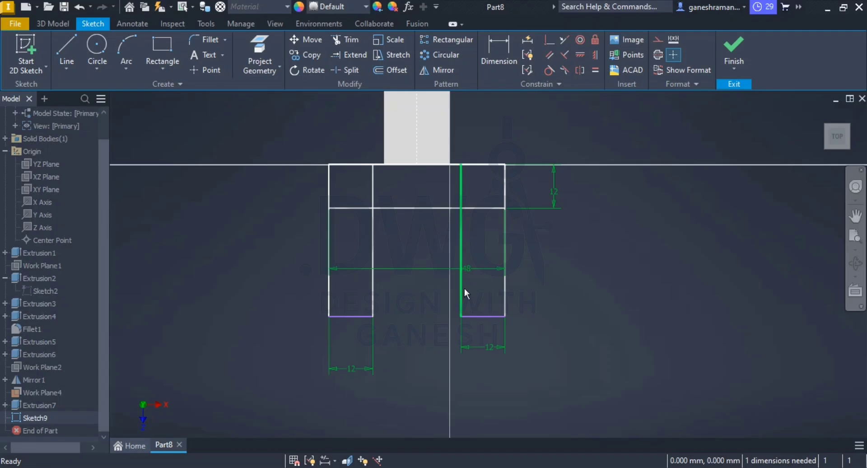
Step: Check the fork in the PDF drawing and dimension the left lug's outer end from the arm's far end edge at the boss
key(alt+Tab)
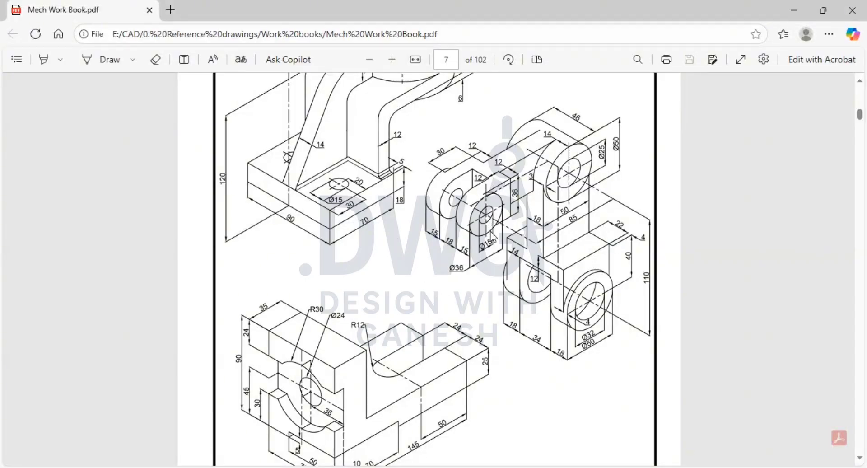
key(alt+Tab)
scroll(497, 242, down, 5)
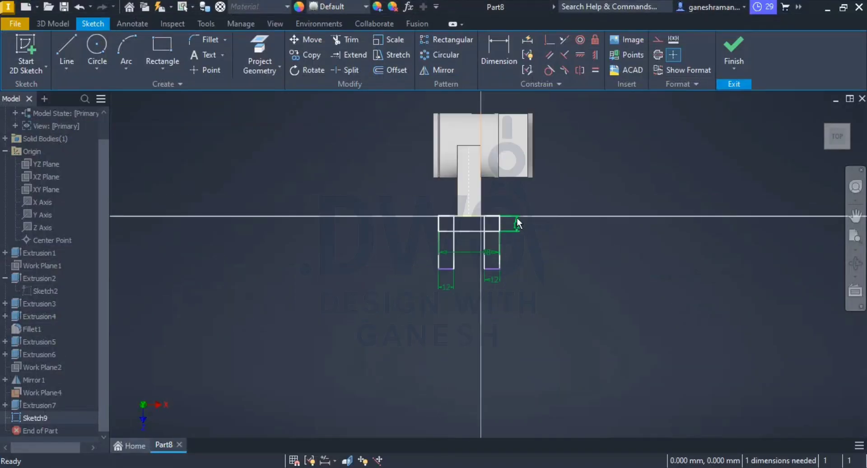
click(499, 55)
click(462, 147)
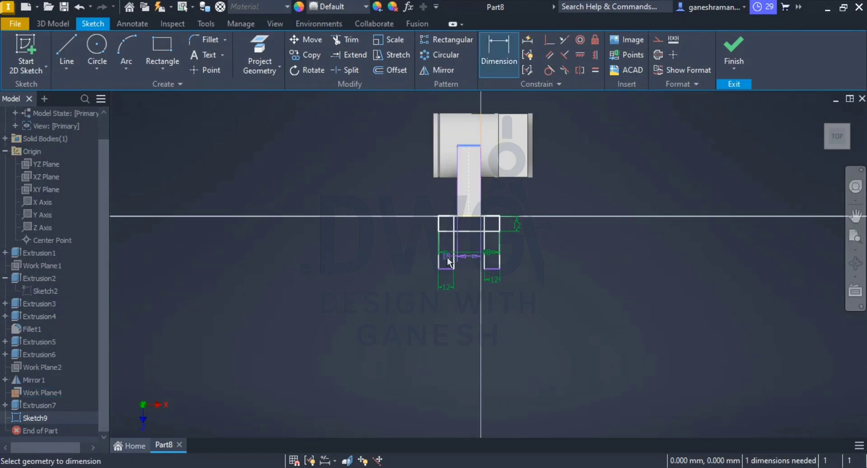
scroll(442, 276, up, 5)
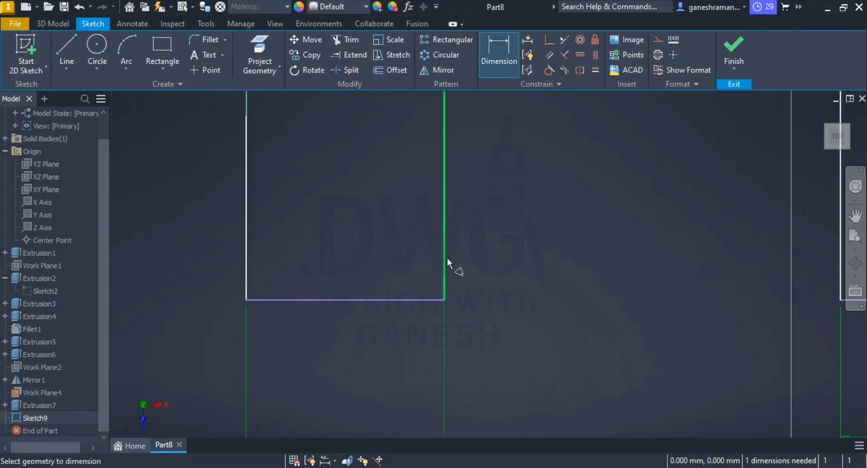
scroll(447, 258, down, 2)
click(408, 283)
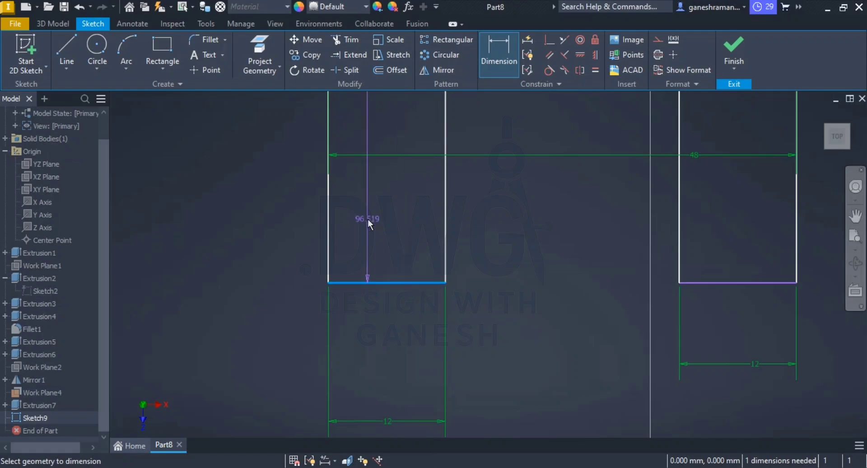
scroll(368, 218, down, 4)
click(329, 170)
Step: Recheck the fork dimensions in the PDF drawing and delete the dimension between the arm's far edge and the lug end
key(alt+Tab)
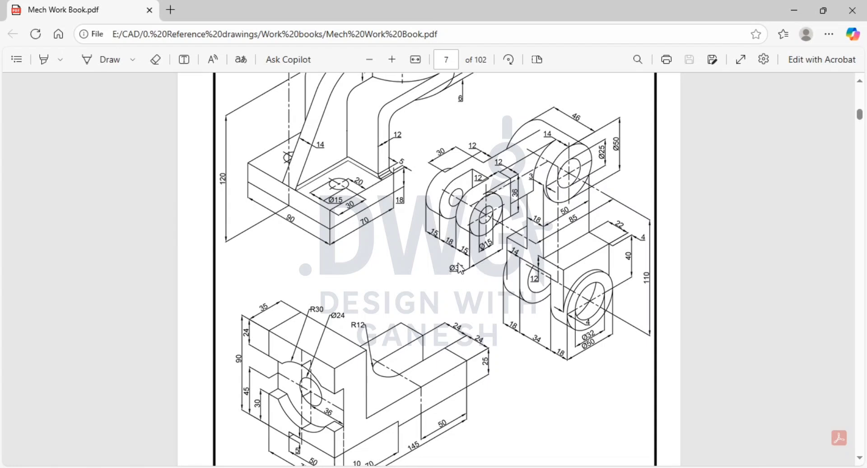
key(alt+Tab)
key(Escape)
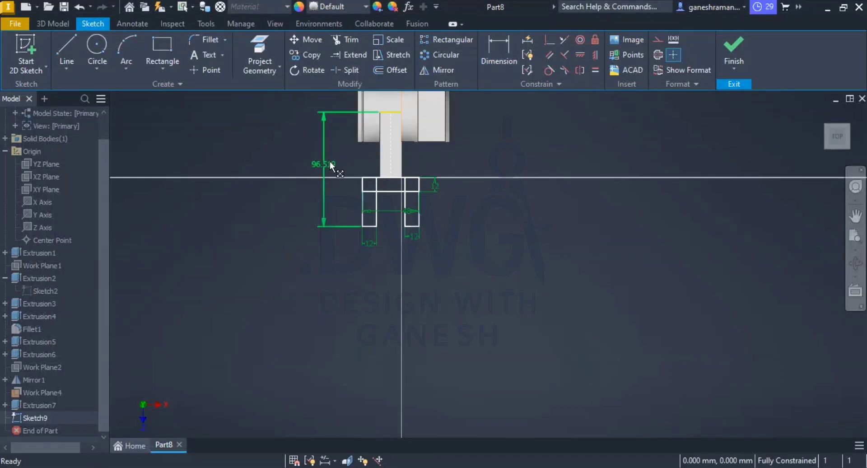
click(328, 163)
key(Delete)
Step: Dimension the left lug from the fork base's edge at the arm to its outer end and set the length to 48 mm
click(497, 51)
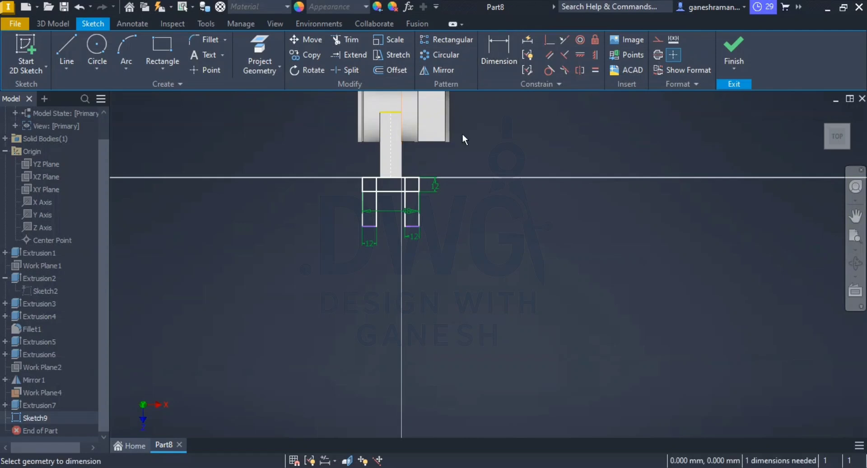
scroll(433, 166, down, 2)
scroll(433, 164, up, 1)
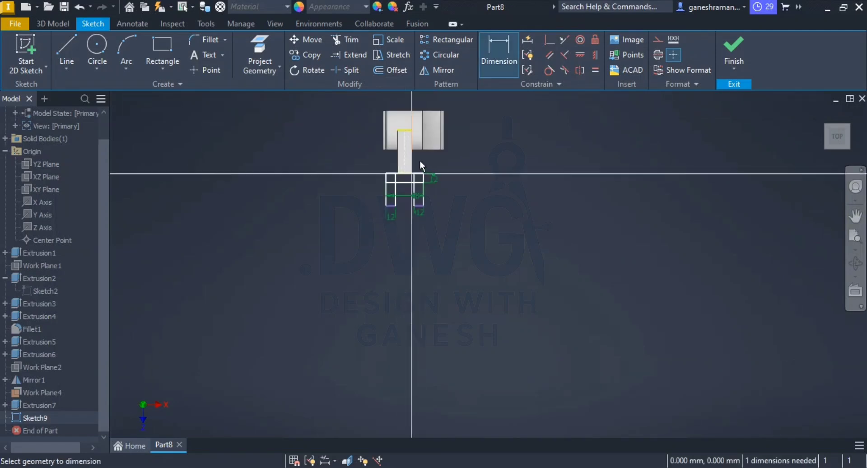
scroll(406, 166, up, 4)
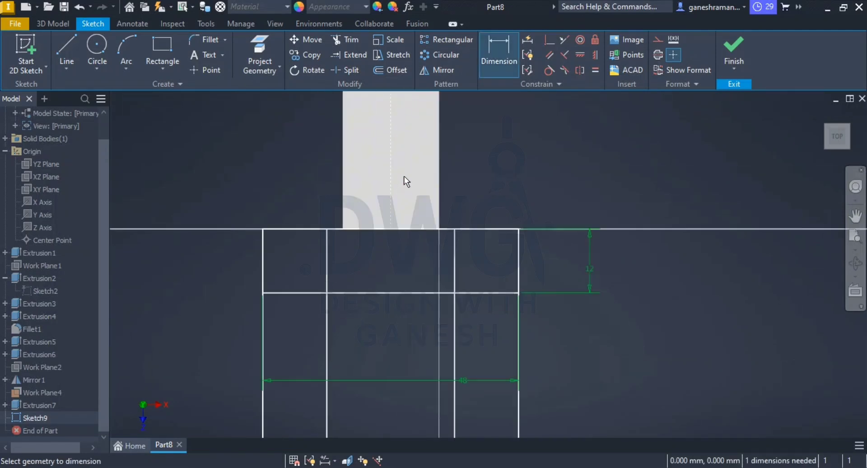
click(304, 229)
scroll(323, 356, down, 2)
scroll(302, 364, up, 1)
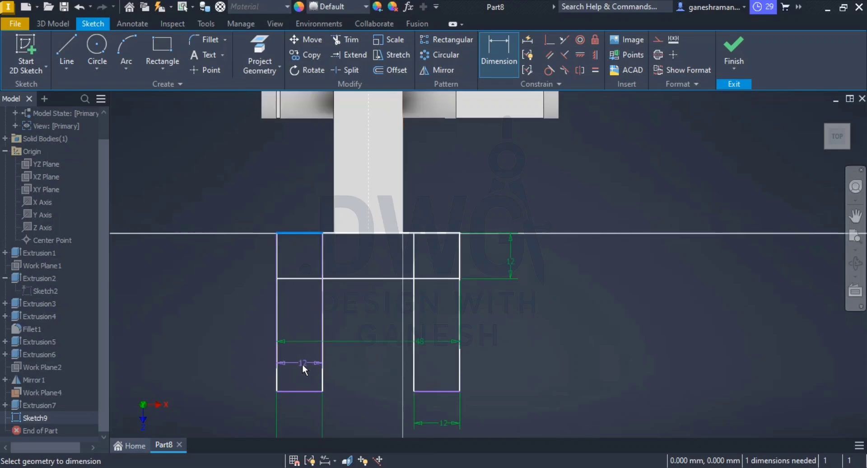
click(286, 389)
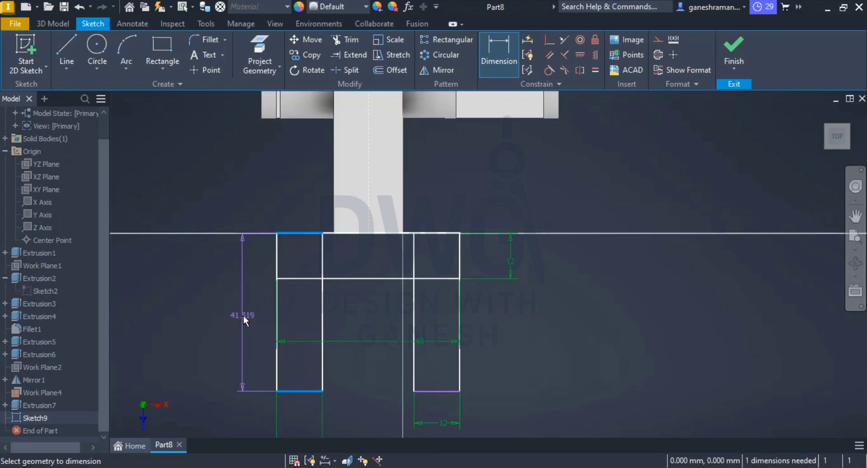
click(243, 317)
text(48)
key(Return)
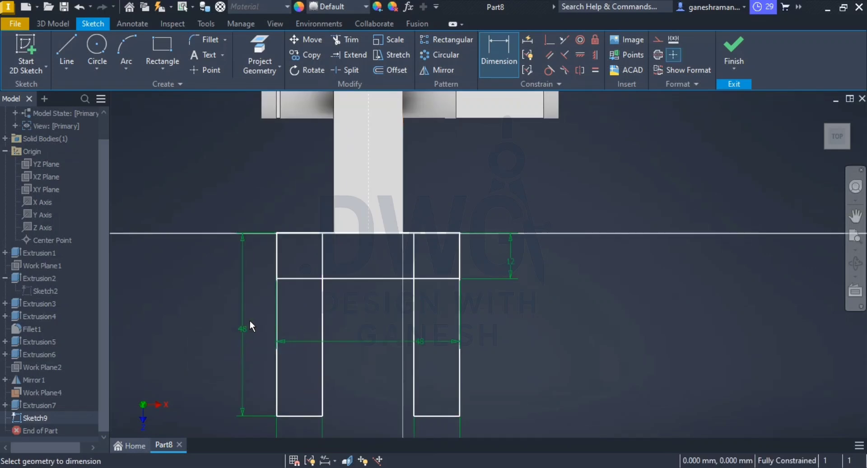
key(Escape)
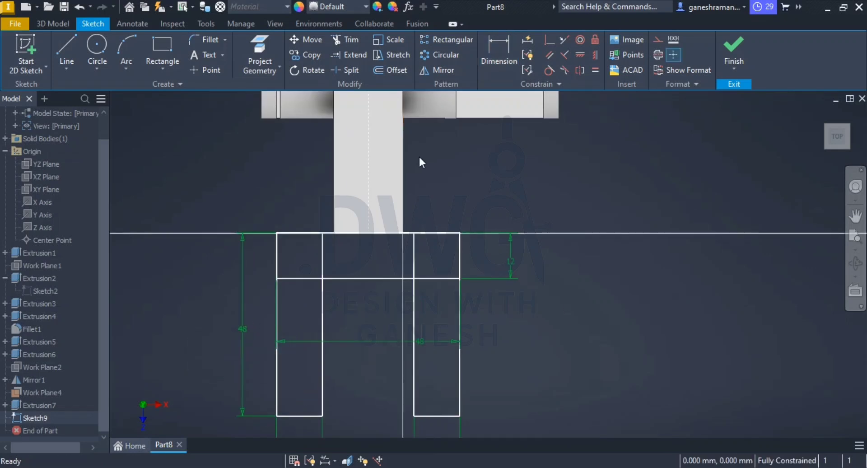
Step: Try trimming the inner lines where the two lug rectangles overlap the fork base in single sweeps
click(350, 41)
mouse_move(344, 254)
mouse_down()
mouse_move(300, 296)
mouse_move(399, 256)
mouse_up()
drag(439, 292, 525, 310)
key(Escape)
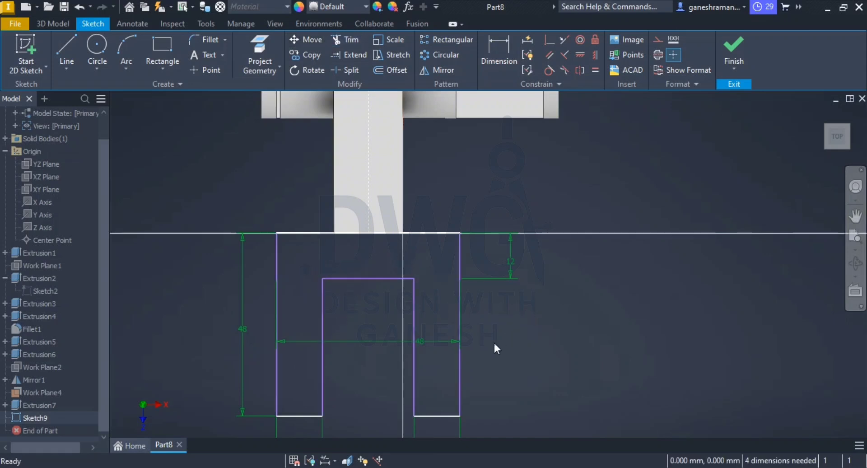
scroll(424, 367, down, 2)
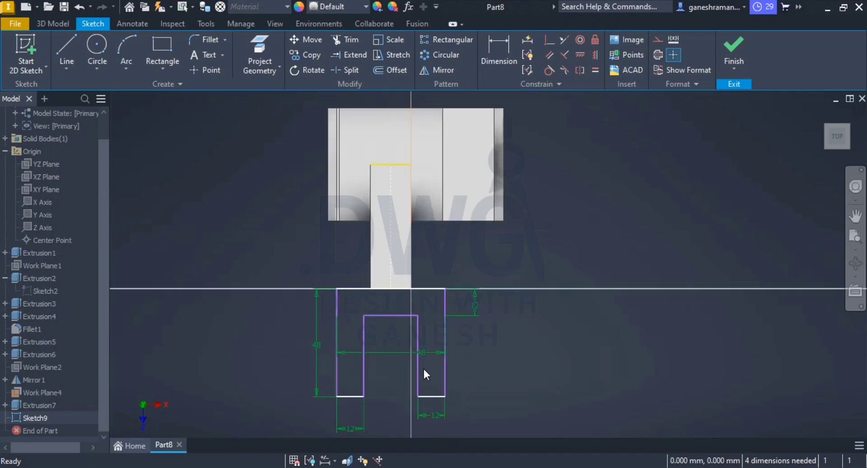
click(396, 317)
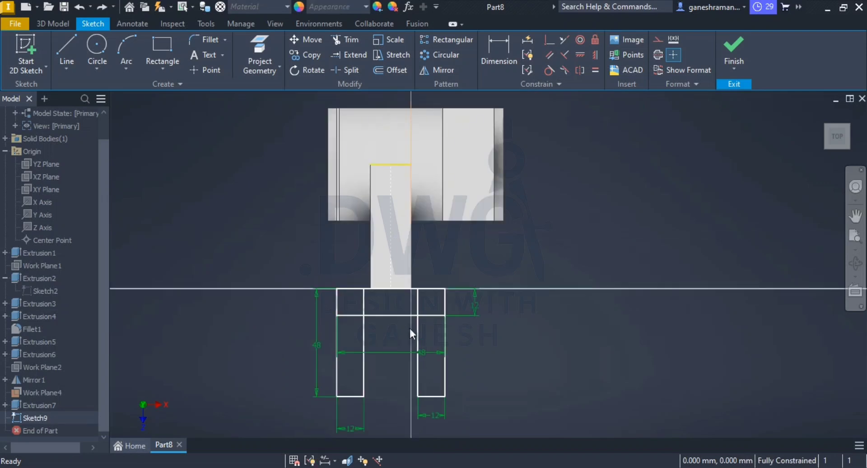
Step: Trim the four inner segments where the lugs overlap the base, leaving one U-shaped fork outline
right_click(344, 40)
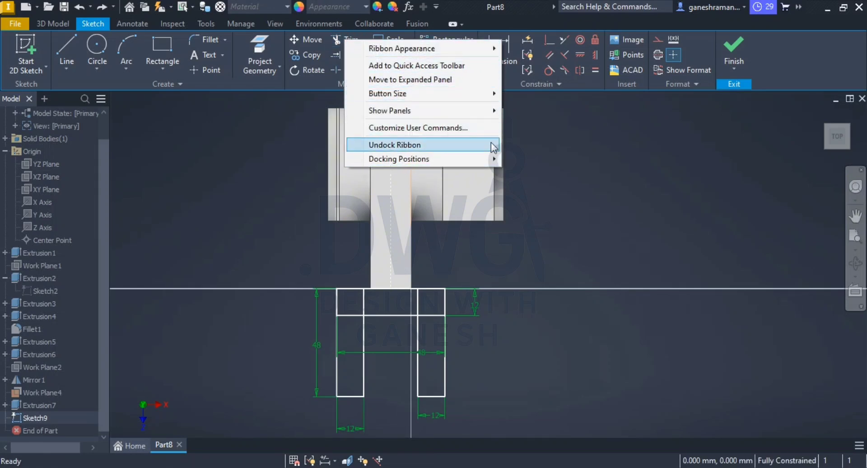
click(579, 169)
click(348, 45)
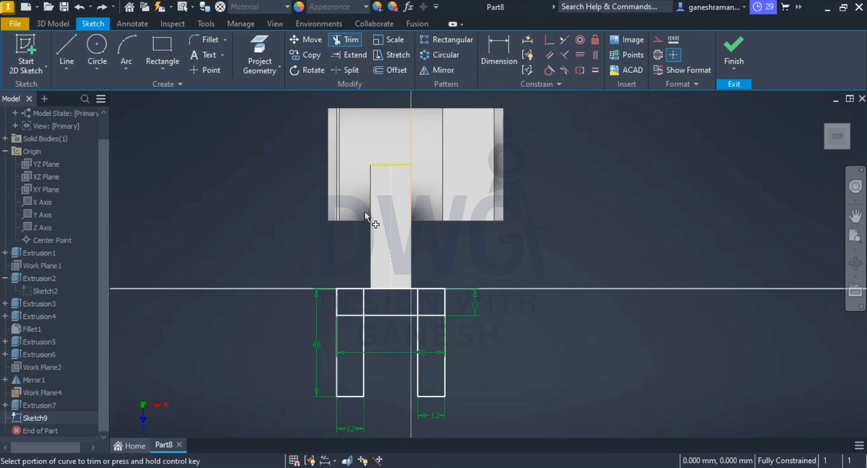
scroll(364, 310, up, 5)
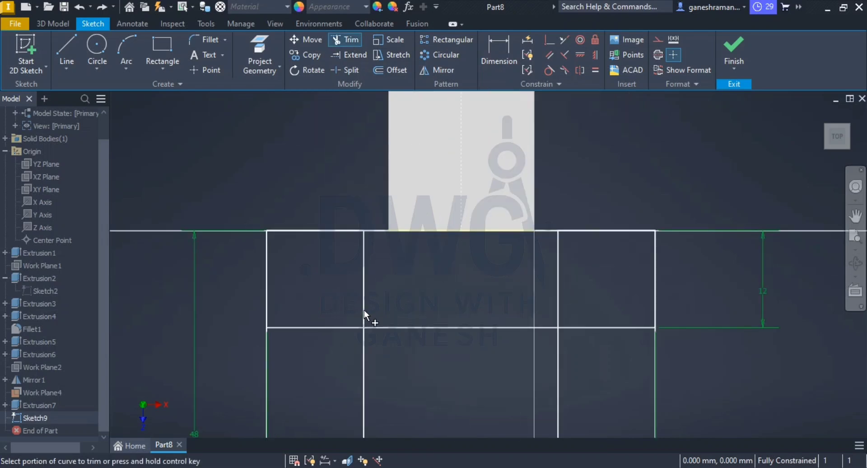
right_click(388, 305)
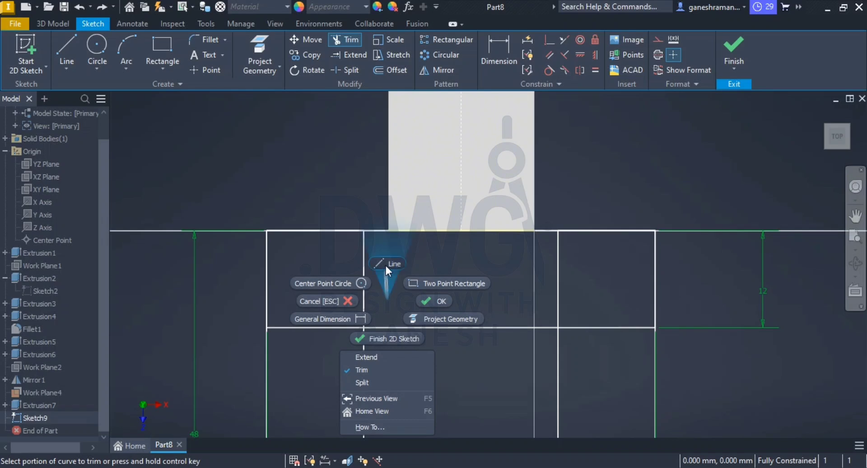
click(380, 298)
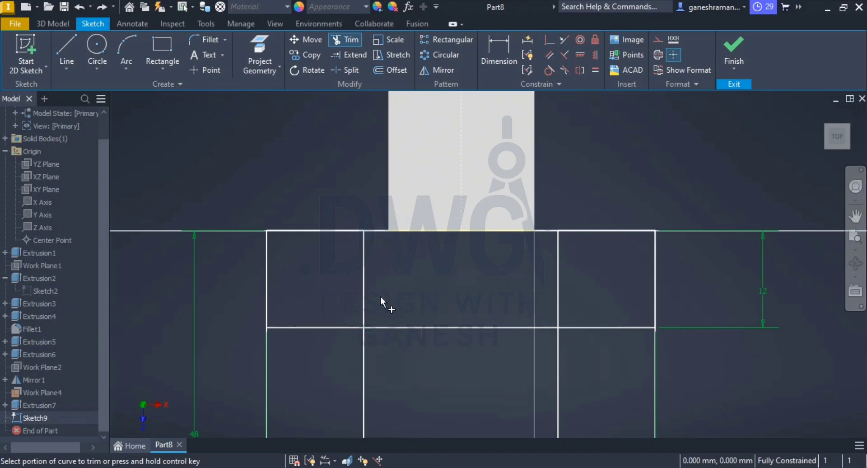
click(363, 296)
click(343, 327)
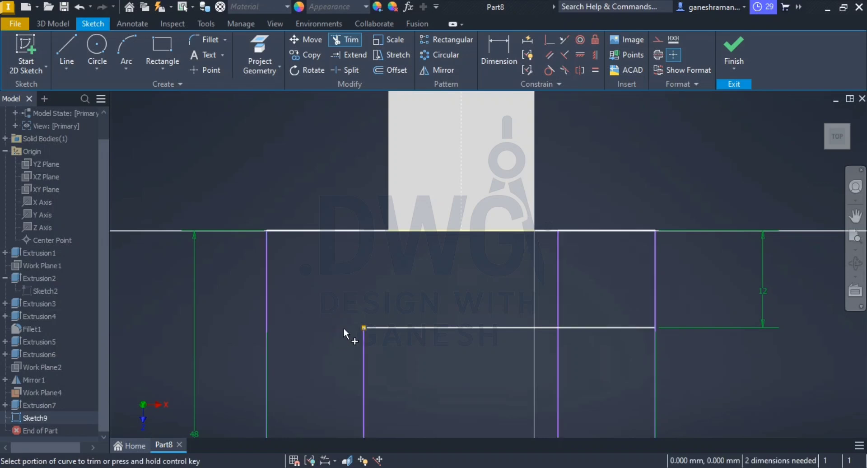
click(559, 286)
click(587, 327)
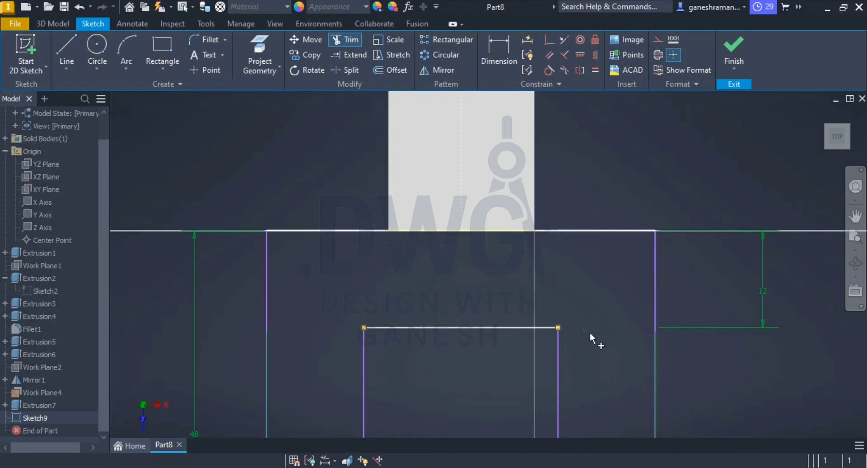
key(Escape)
Step: Replace the fork base's thickness dimension with a 12 mm dimension from its inner edge to the midpoint of the arm's end
scroll(518, 390, down, 5)
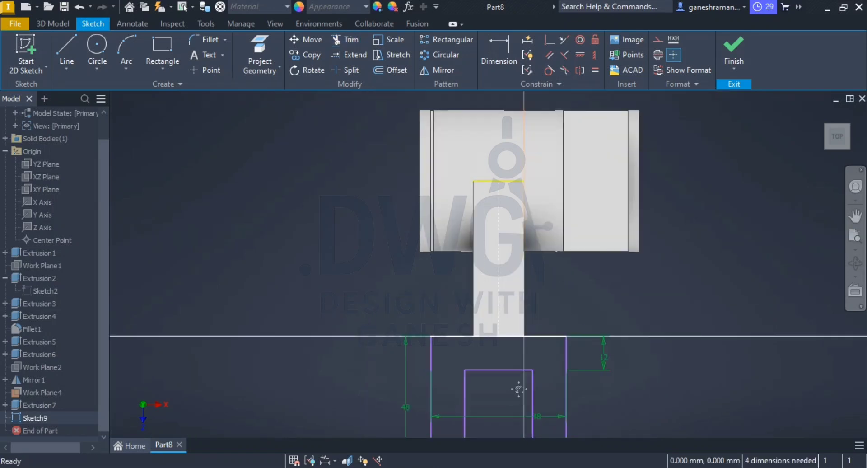
middle_drag(518, 386, 469, 196)
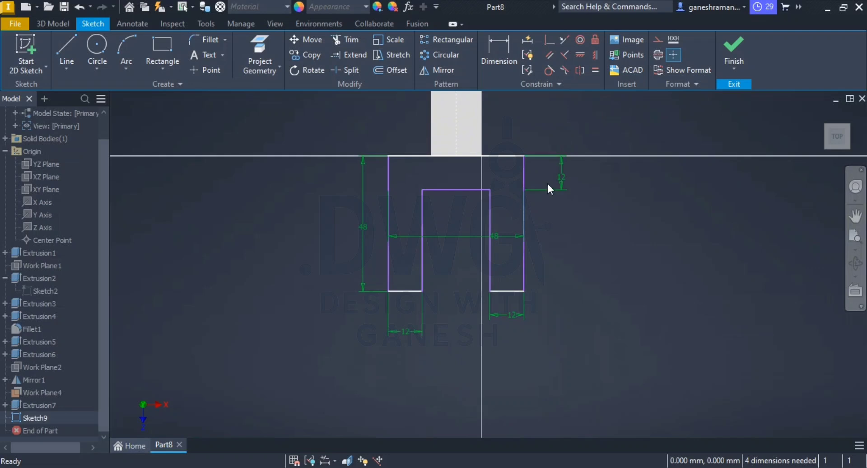
key(Delete)
click(491, 45)
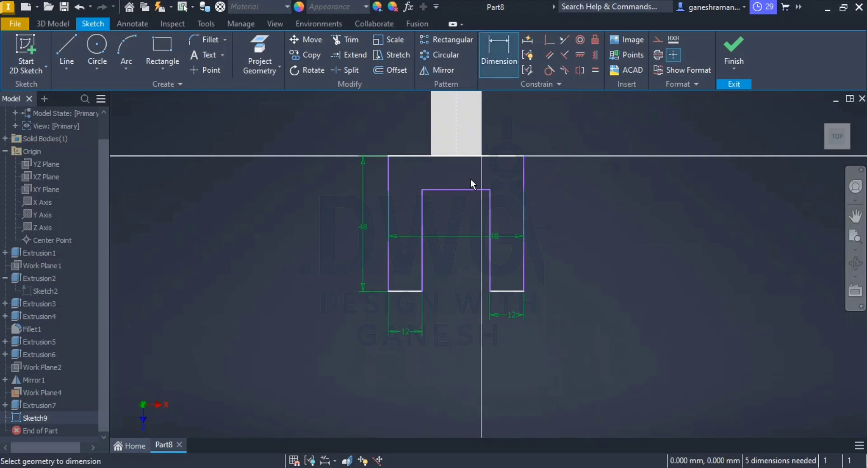
click(438, 190)
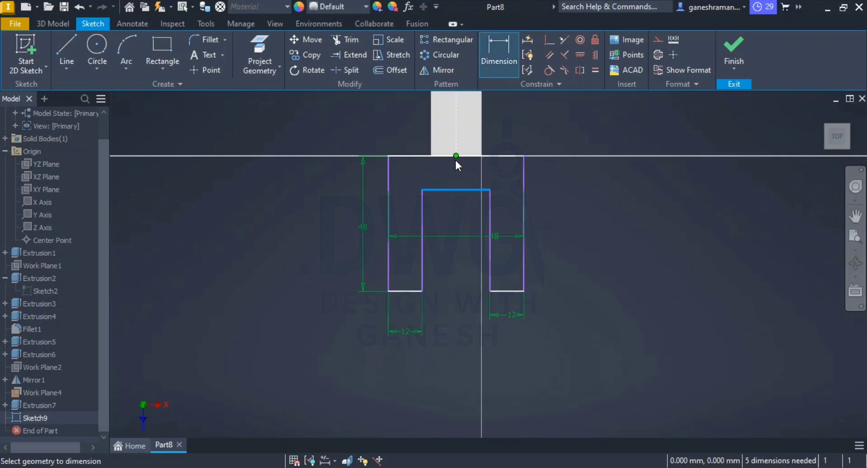
click(455, 156)
click(579, 189)
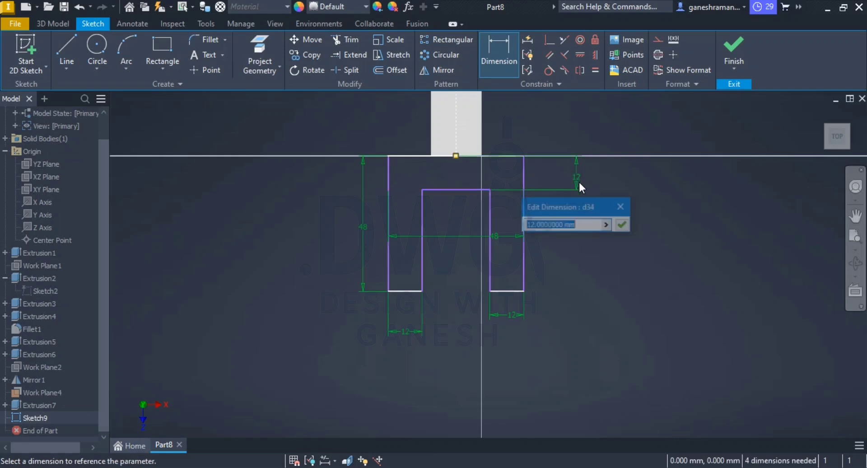
click(623, 225)
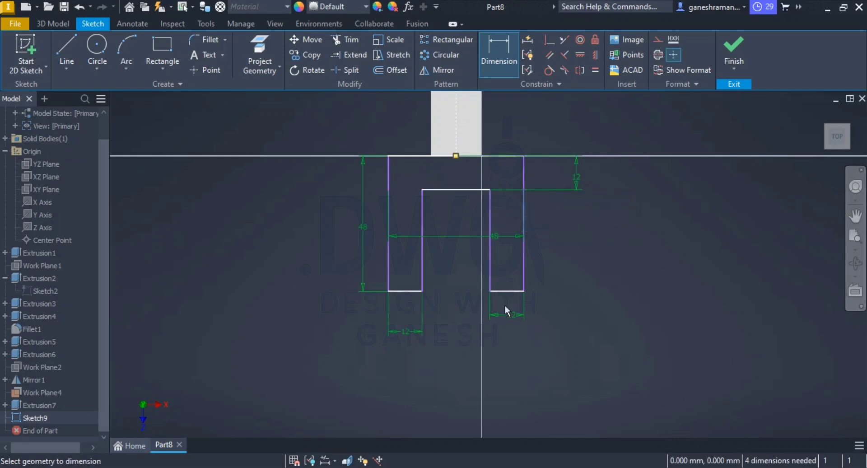
key(Escape)
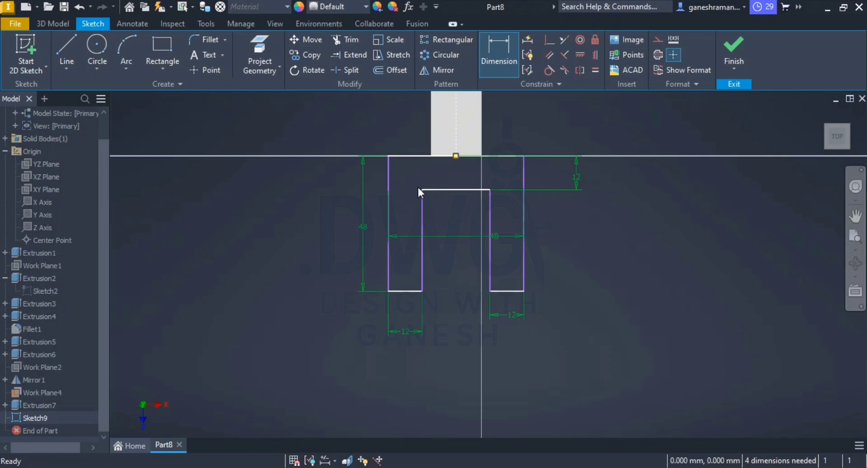
Step: Constrain the fork base's two outer side lines to be symmetric about the arm's construction centreline
click(579, 70)
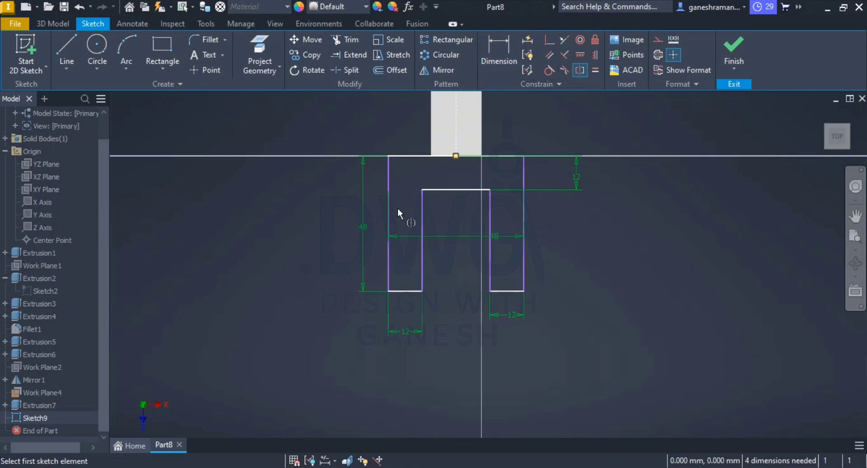
click(389, 170)
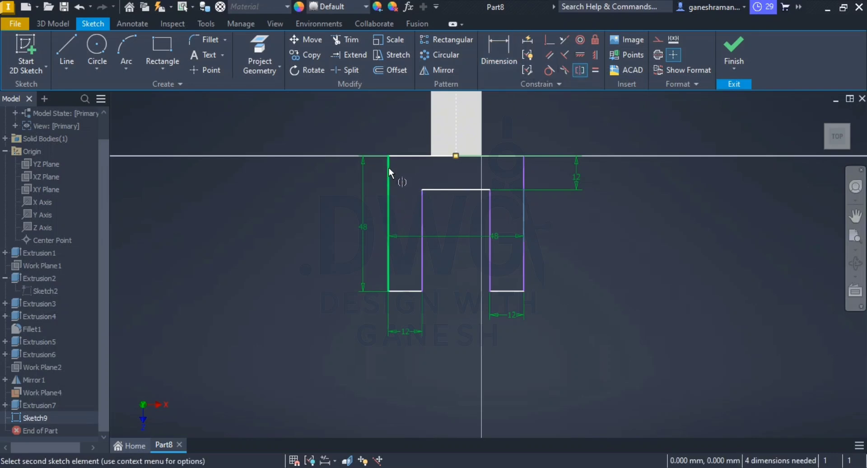
click(526, 172)
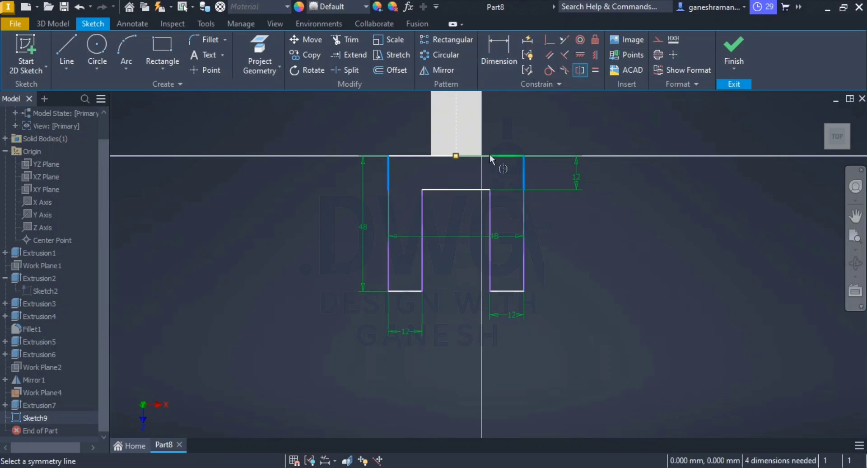
click(456, 143)
key(Escape)
Step: Recheck the fork in the PDF drawing and delete the base thickness dimension and both lugs' edge segments along the arm's end
scroll(501, 221, down, 2)
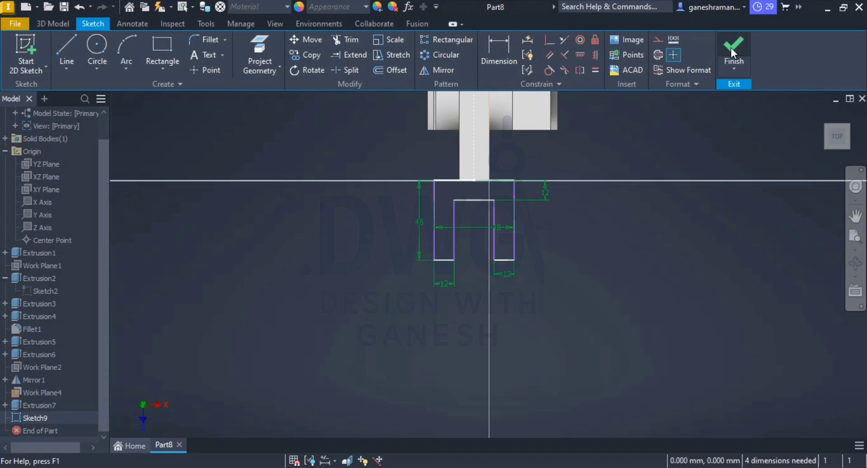
scroll(519, 247, up, 6)
scroll(476, 245, down, 2)
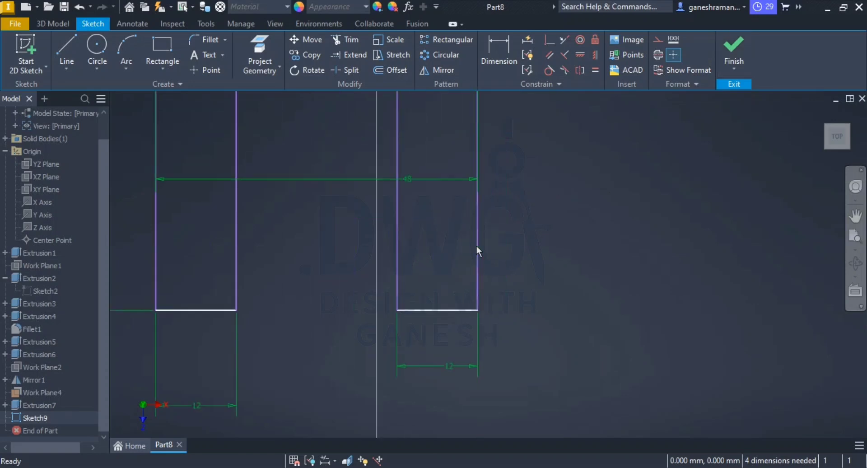
key(alt+Tab)
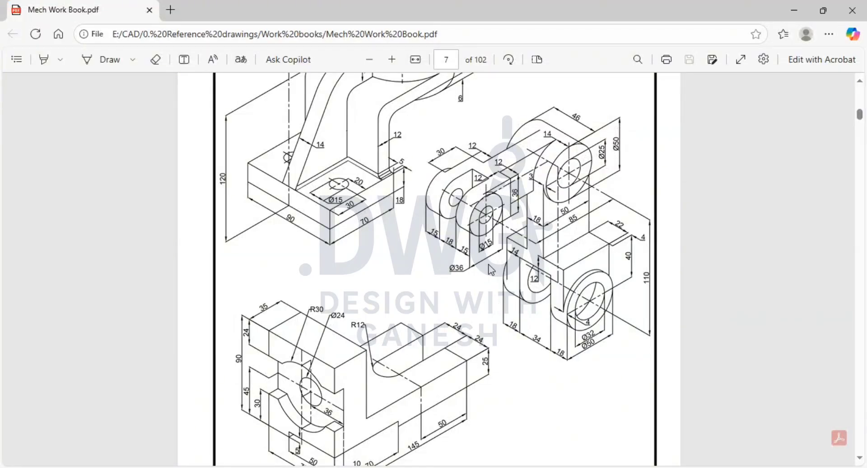
key(alt+Tab)
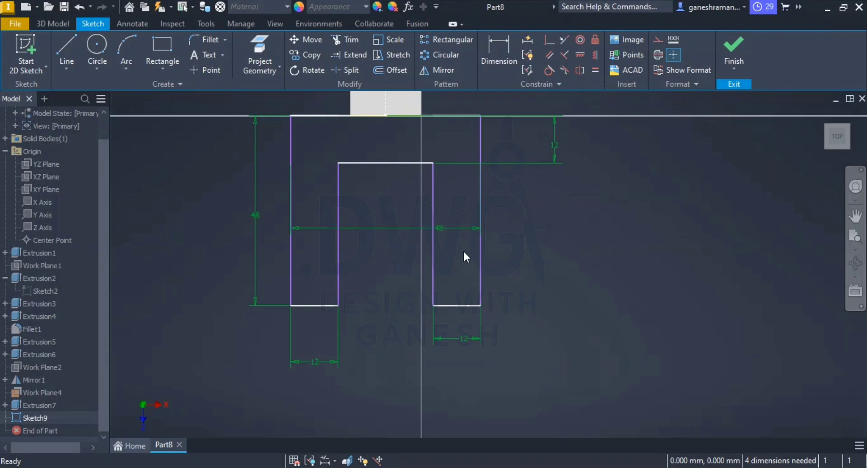
click(324, 115)
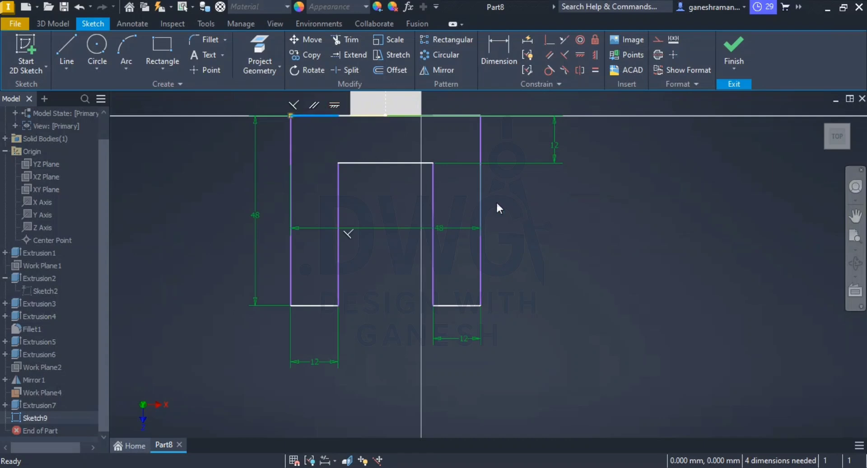
key(Delete)
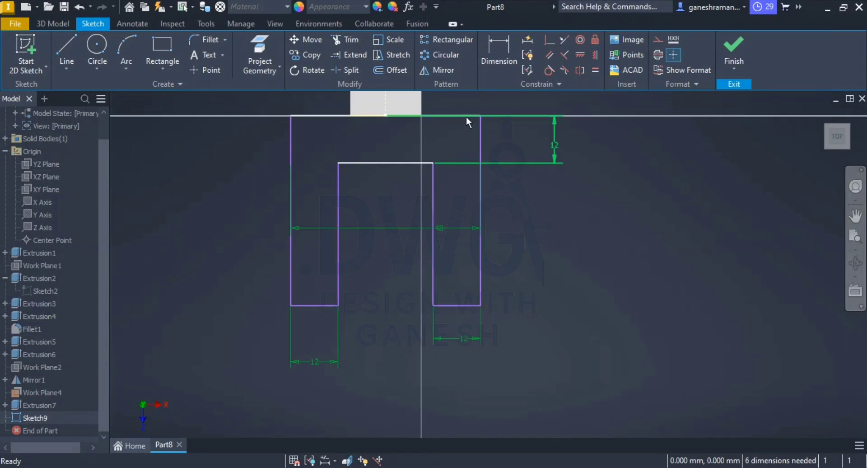
click(556, 140)
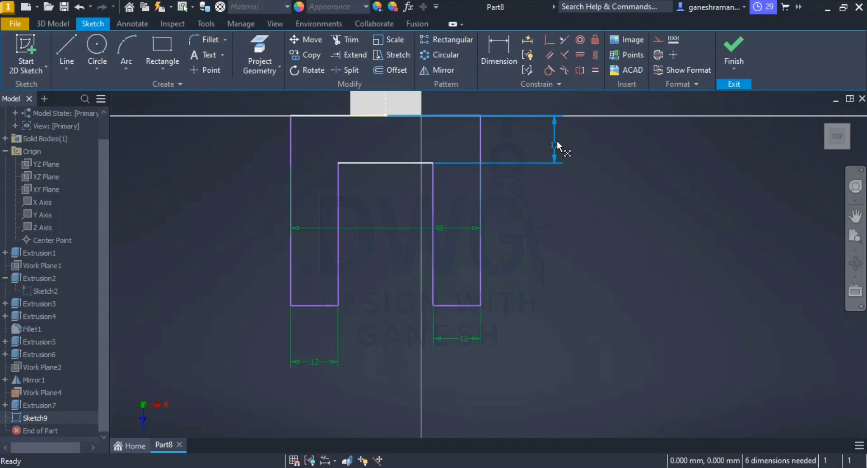
key(Delete)
click(473, 116)
key(Delete)
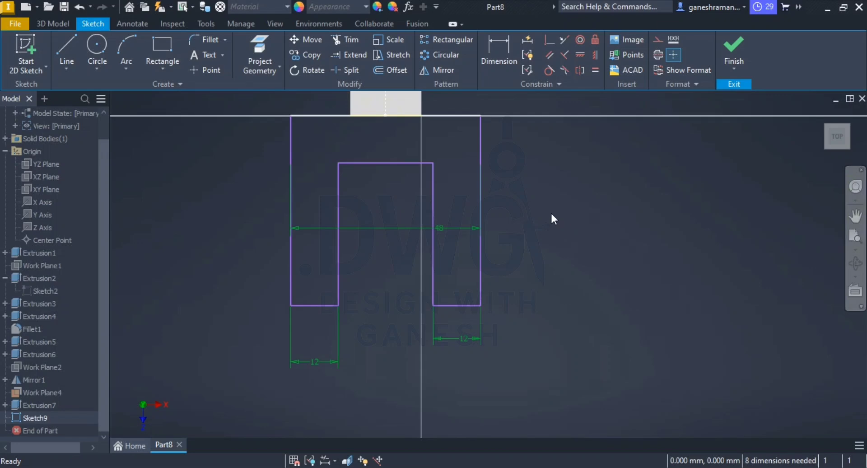
Step: Finish the fork sketch and delete it from the part
click(734, 47)
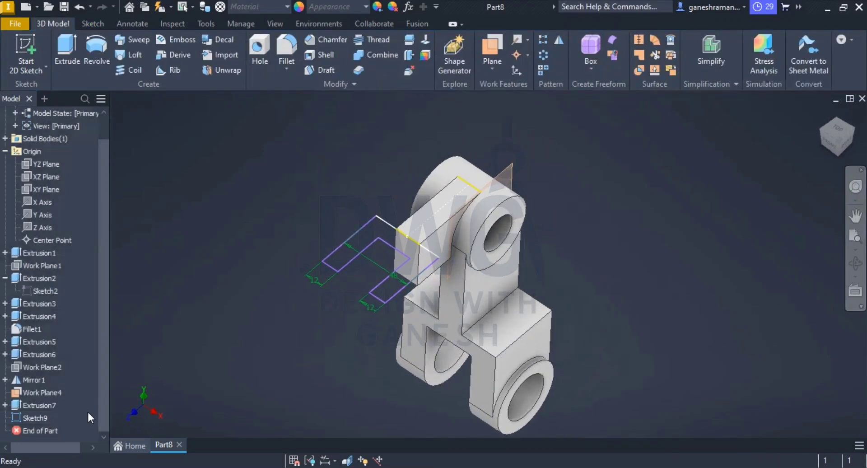
click(30, 419)
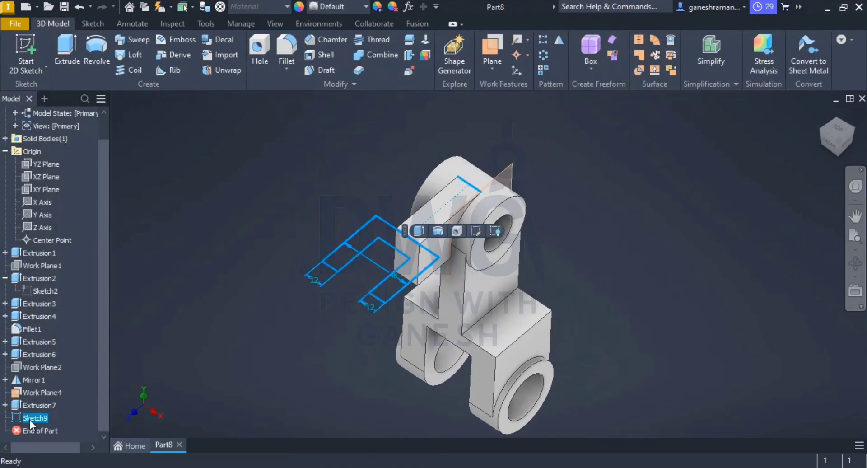
key(Delete)
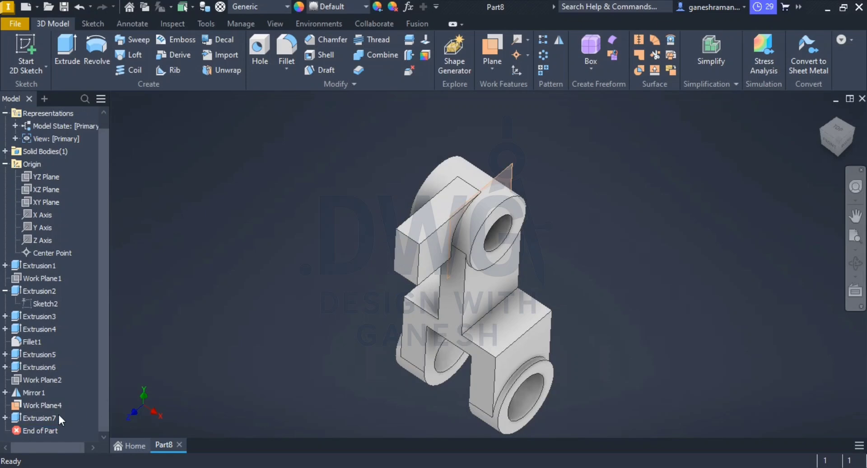
Step: Start a new sketch on the arm's top face and draw a rectangle wider than the arm just beyond its free end
click(433, 222)
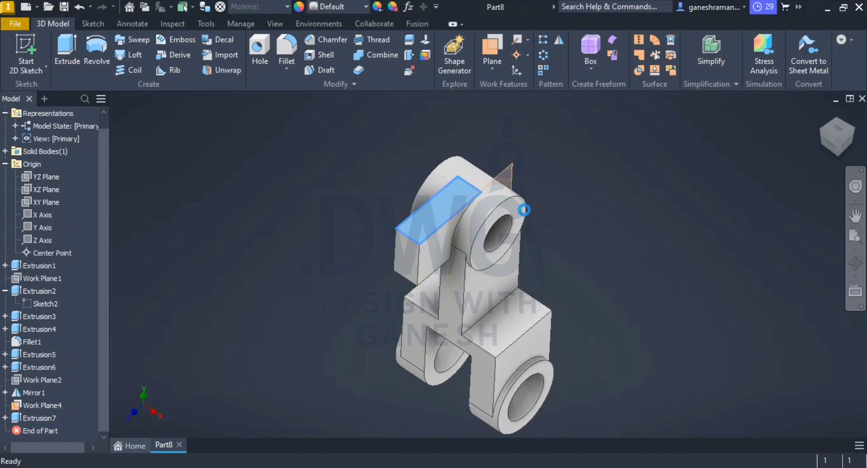
scroll(521, 375, down, 4)
mouse_move(519, 359)
middle_down()
mouse_move(486, 209)
mouse_move(527, 247)
middle_up()
scroll(483, 216, up, 5)
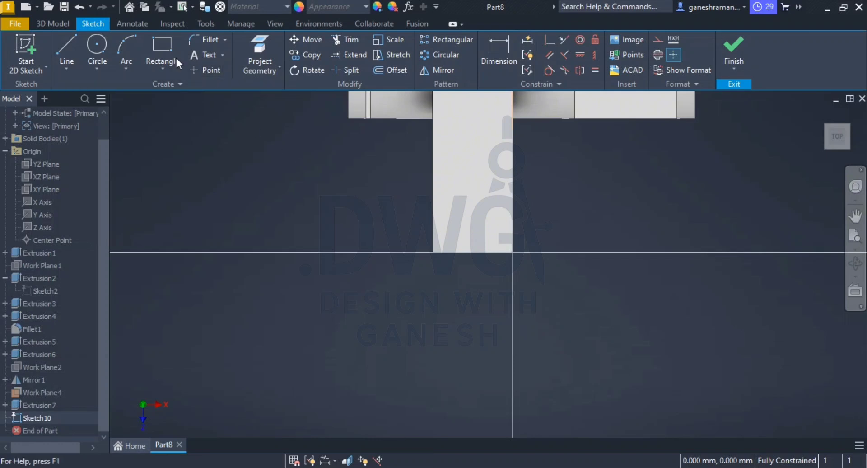
click(159, 47)
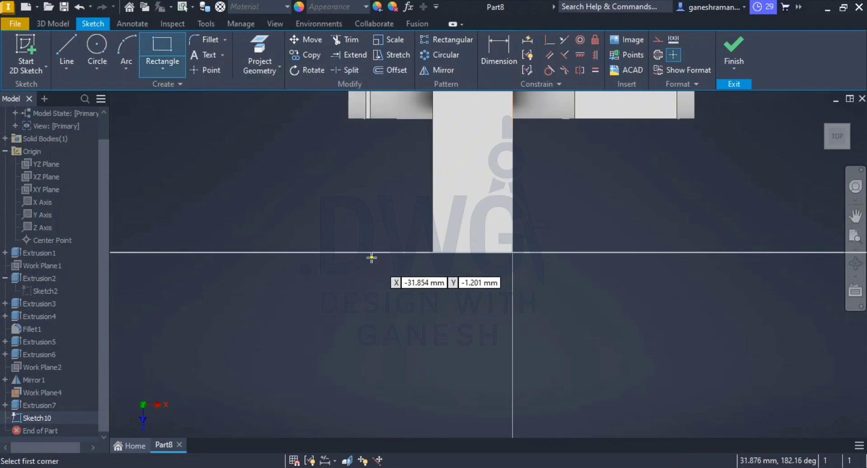
click(324, 251)
click(604, 366)
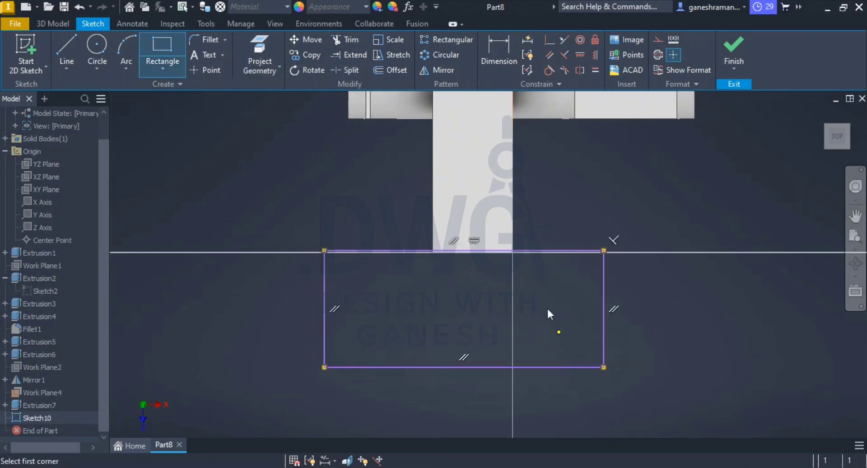
key(Escape)
Step: Make the rectangle's near edge coincident with the arm's end edge
click(547, 39)
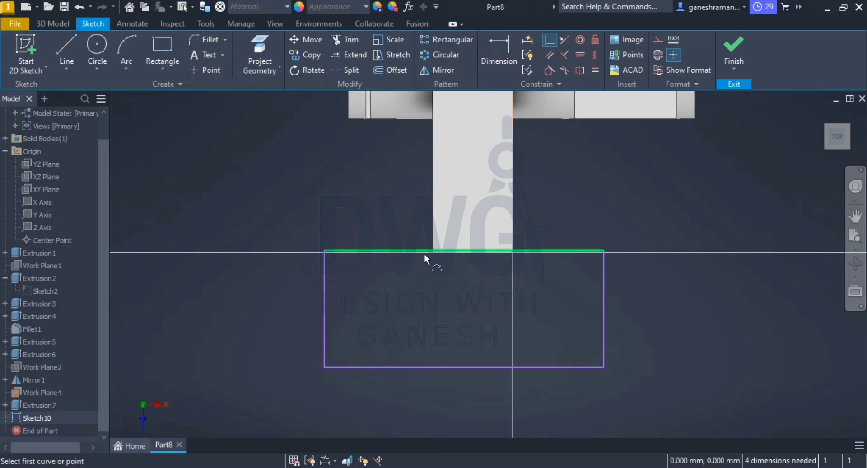
click(446, 252)
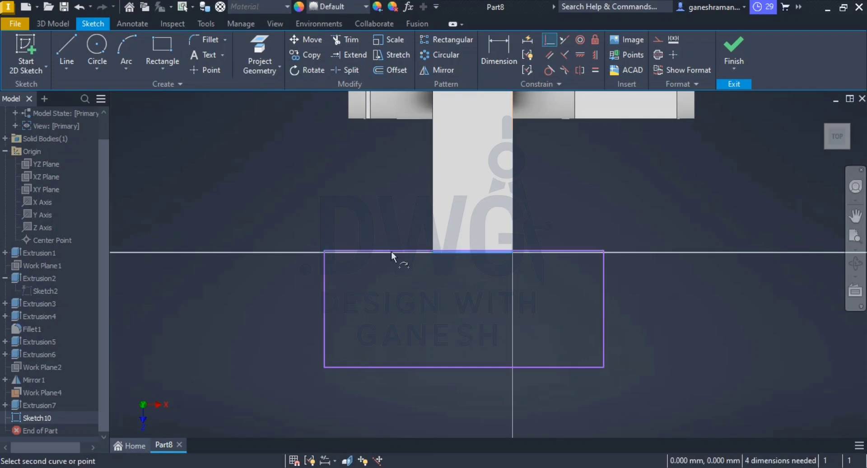
click(327, 251)
key(Escape)
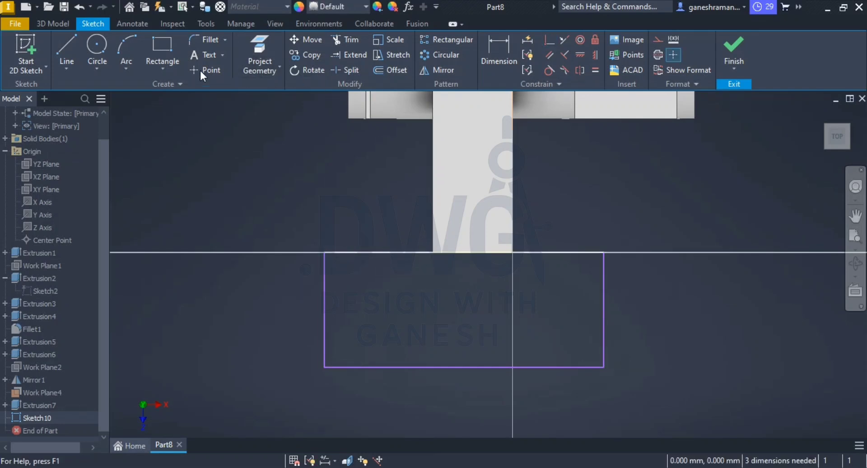
Step: Draw a line along the arm between the midpoints of its two end edges and convert it to construction
click(63, 47)
scroll(478, 190, down, 3)
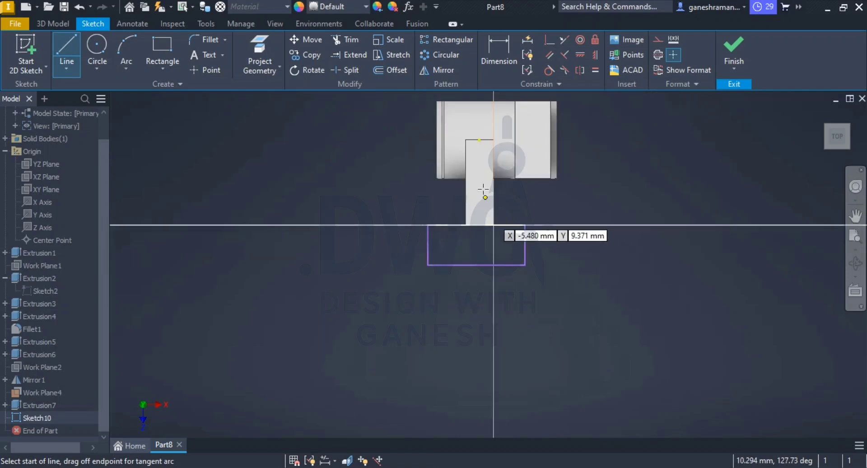
click(480, 139)
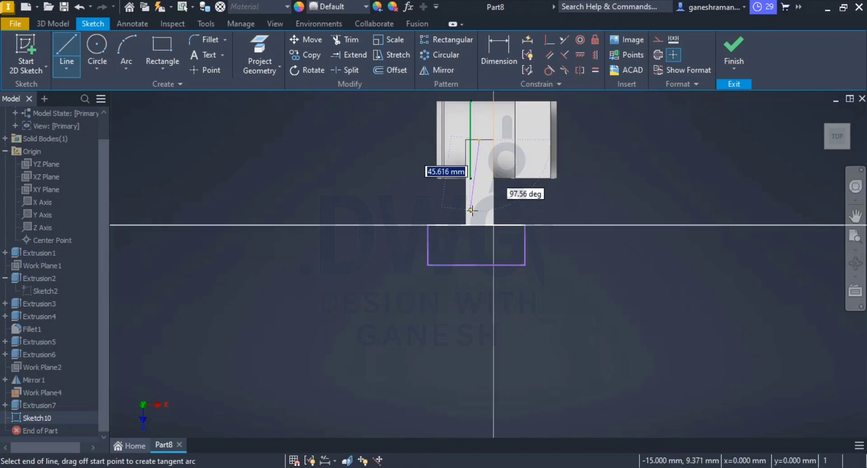
click(479, 225)
key(Escape)
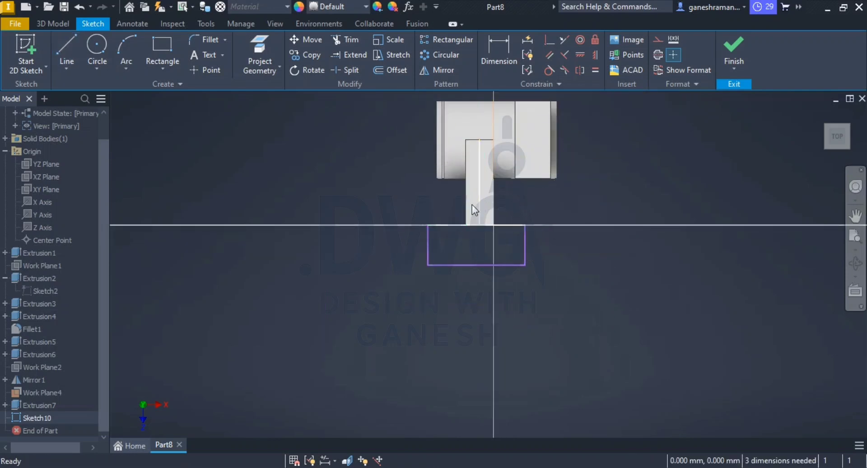
right_click(480, 204)
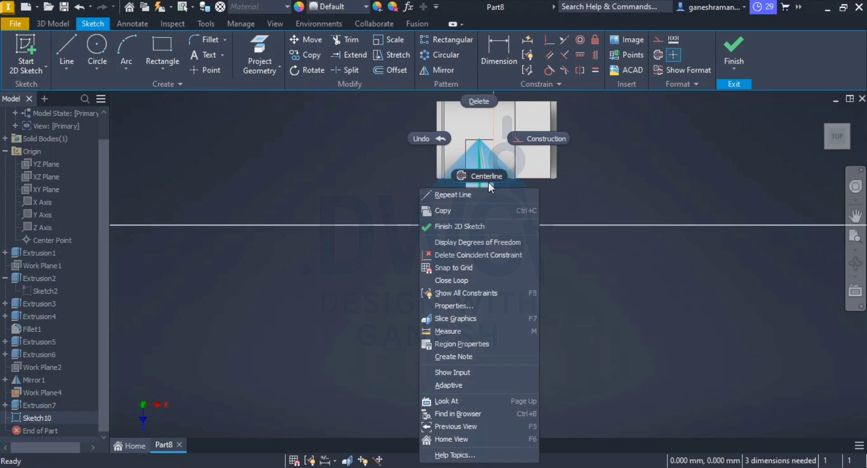
click(533, 147)
Step: Constrain the rectangle's two short sides to be symmetric about the arm's construction centreline
scroll(497, 241, up, 3)
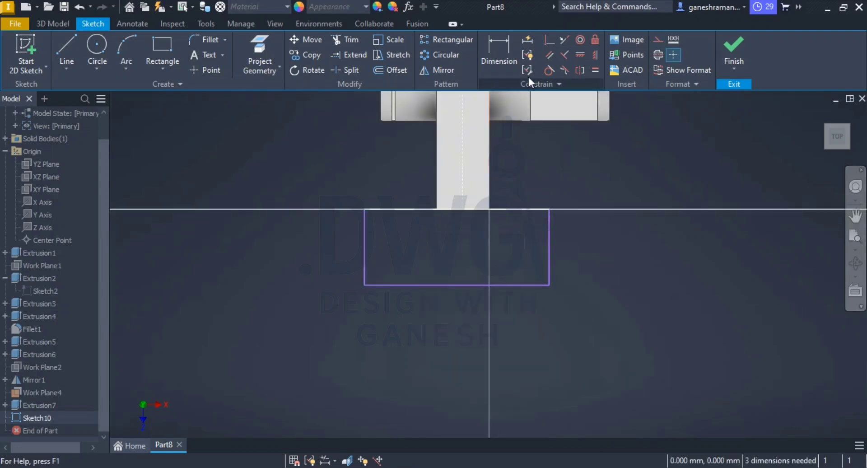
click(579, 70)
click(548, 261)
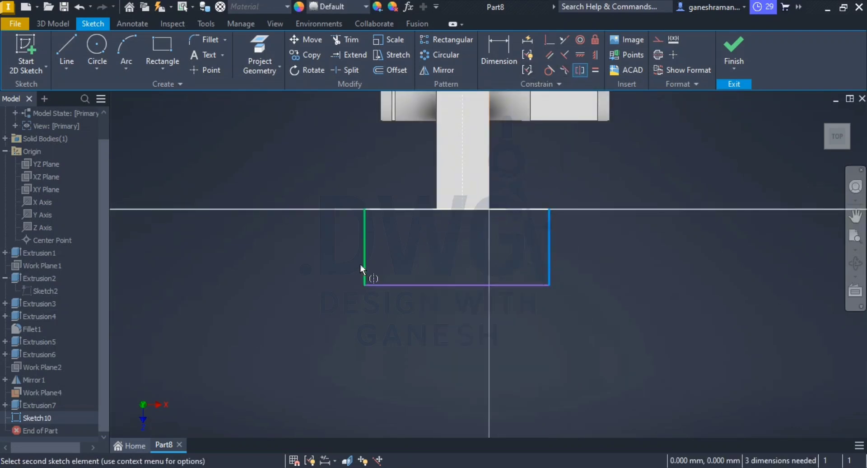
click(364, 267)
click(466, 167)
key(Escape)
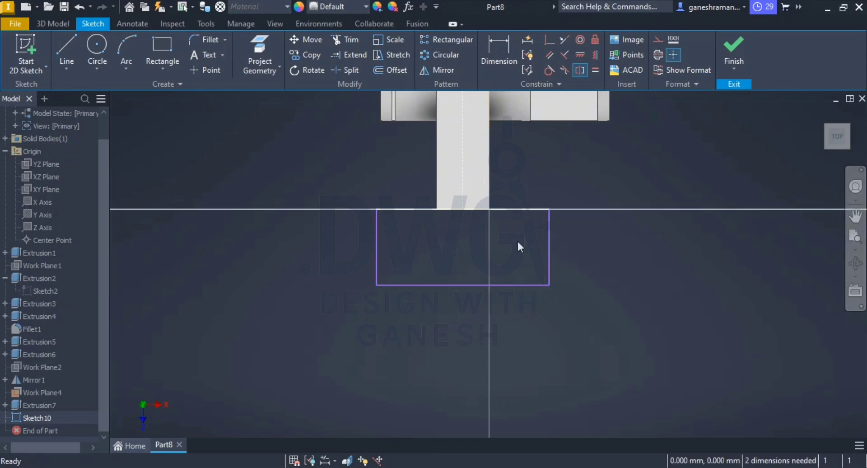
Step: Dimension the rectangle at the arm's end to 48 mm wide and 48 mm long
click(498, 53)
click(527, 208)
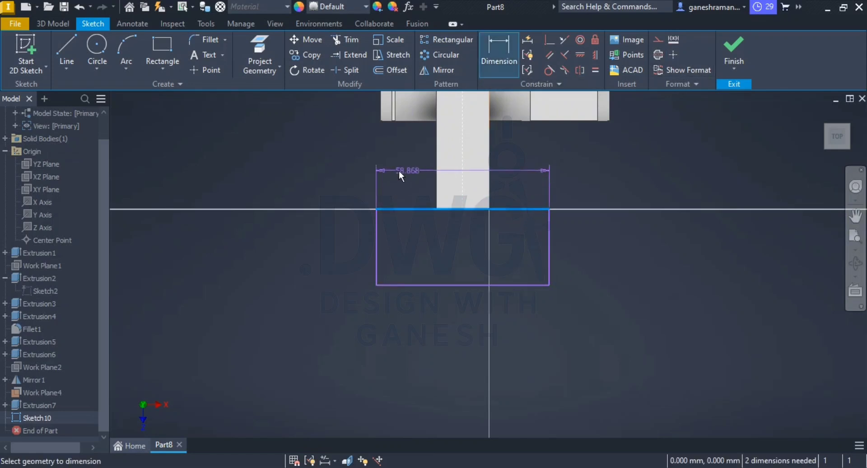
click(342, 176)
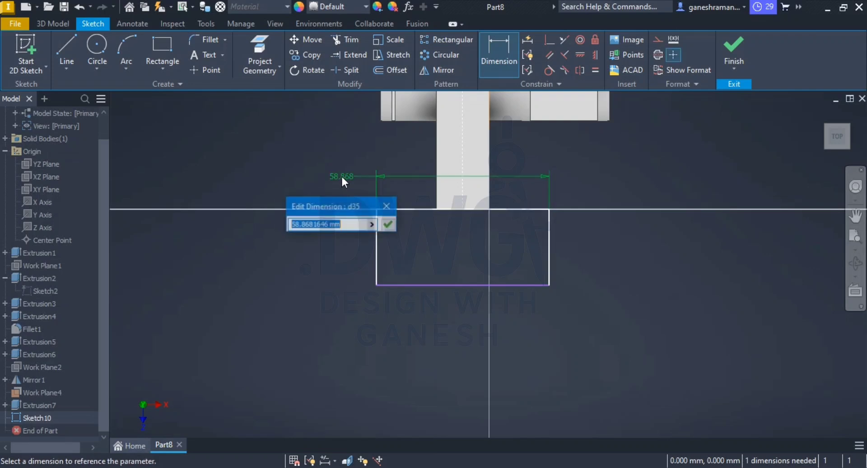
text(48)
key(Return)
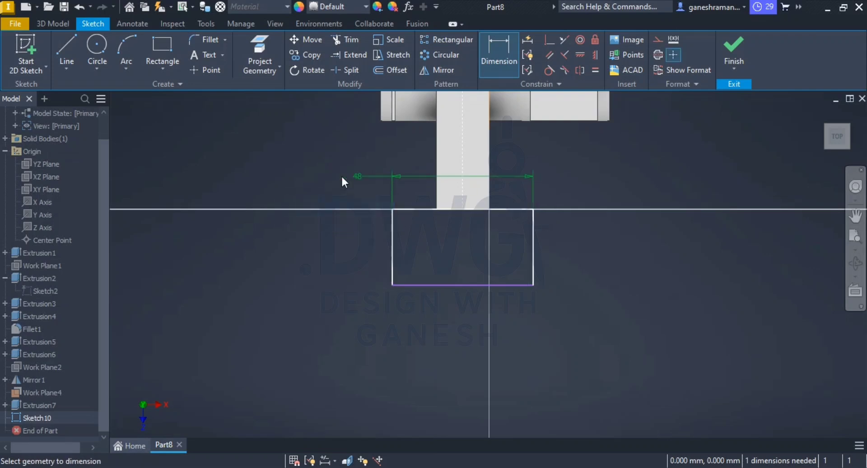
click(389, 266)
click(339, 246)
text(48)
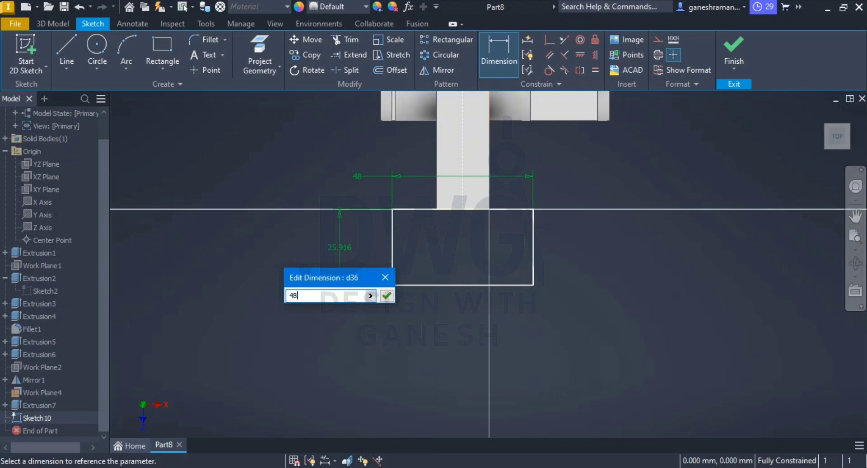
key(Return)
key(Escape)
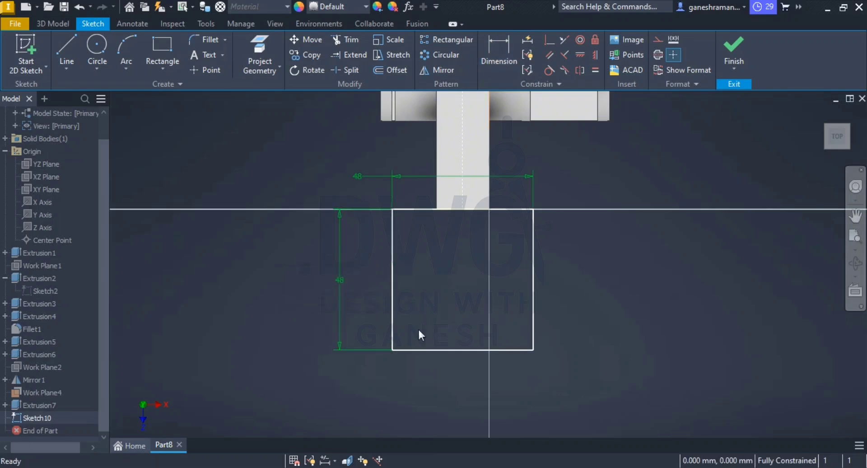
Step: Draw a narrower rectangle inside the 48 mm square, starting beyond its far edge and ending short of the arm
click(156, 53)
click(423, 380)
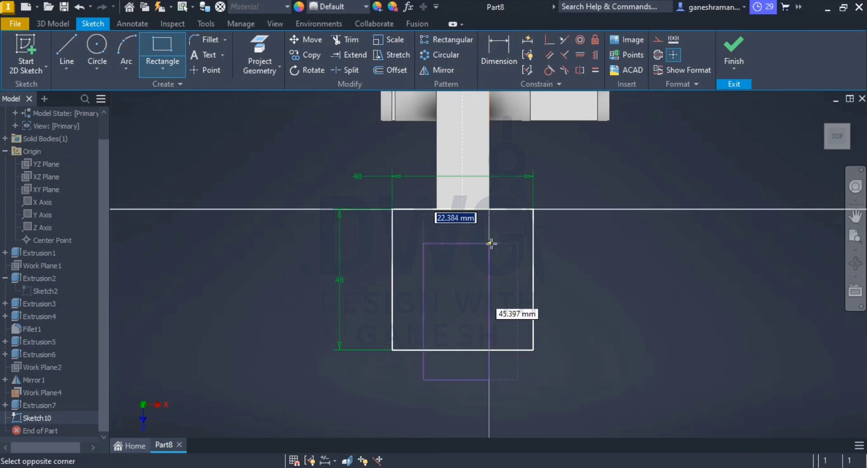
click(508, 243)
key(Escape)
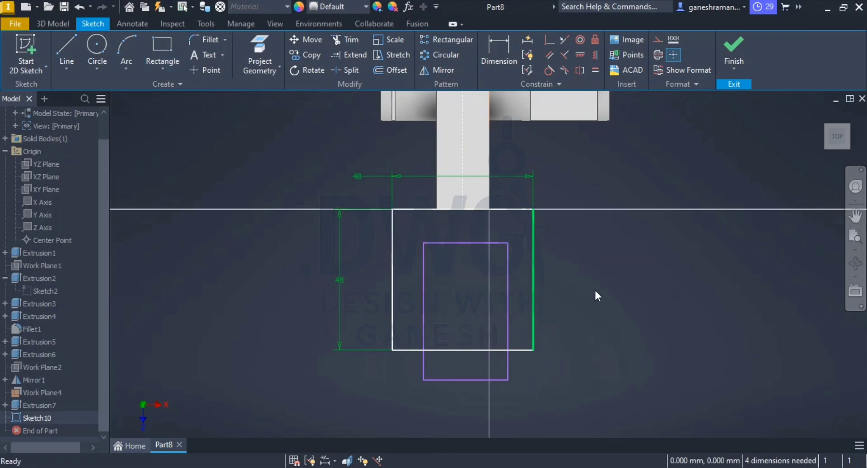
Step: Dimension the inner rectangle's two long sides to 12 mm from the adjacent sides of the square
click(499, 46)
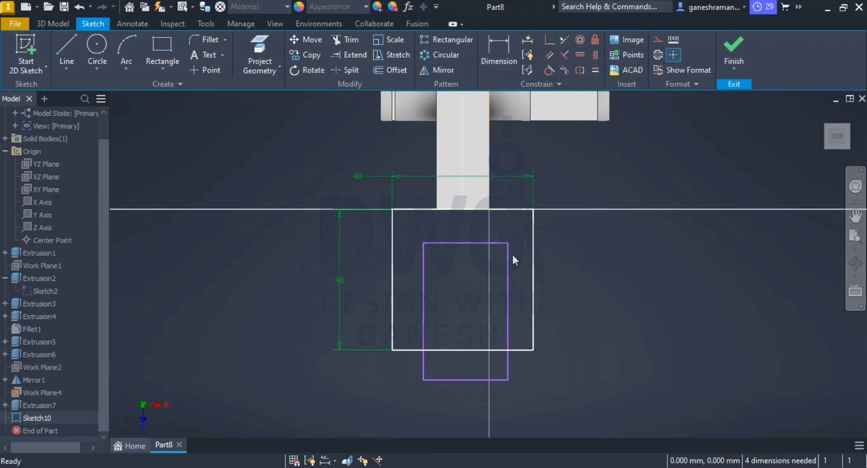
click(492, 47)
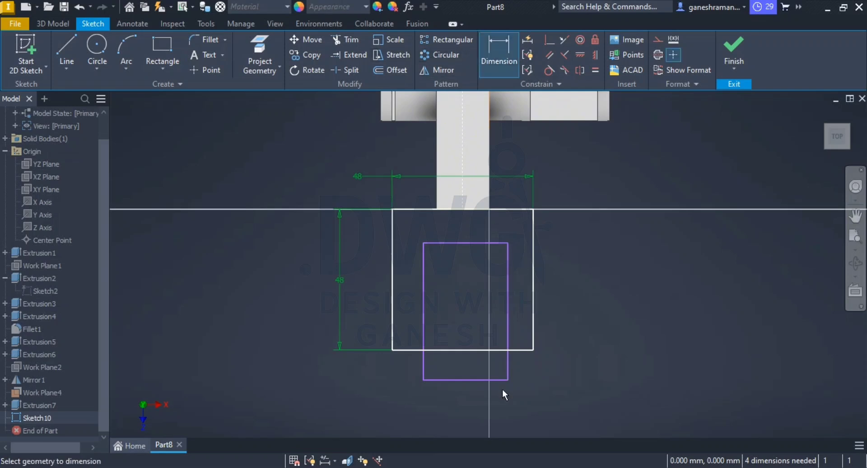
click(507, 324)
click(533, 324)
click(555, 387)
text(12)
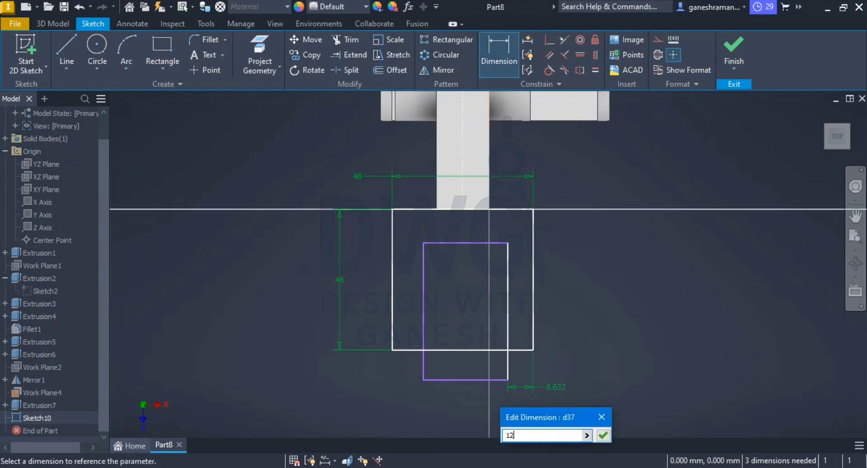
key(Return)
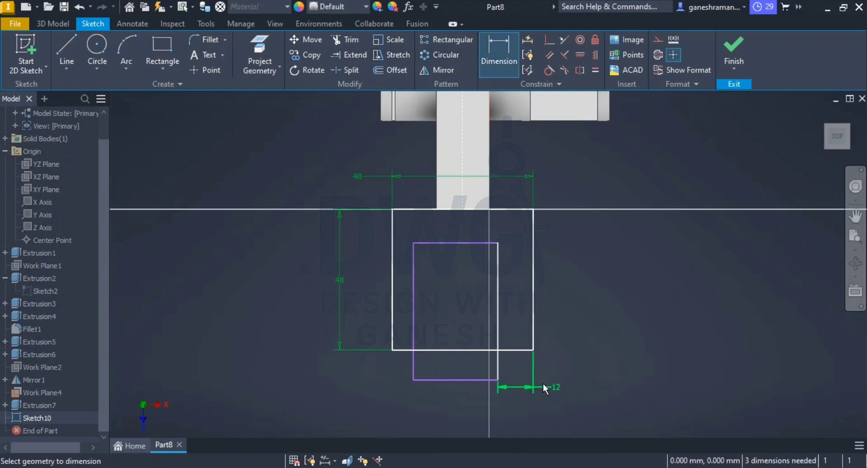
click(392, 318)
click(413, 318)
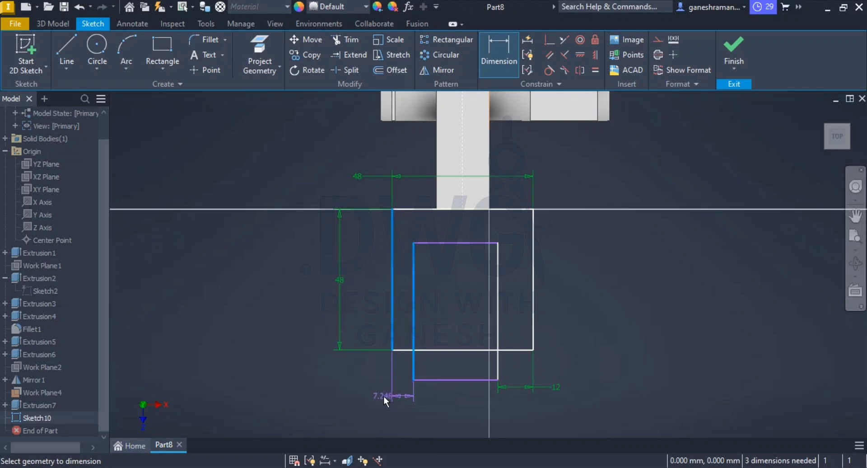
click(383, 395)
text(12)
key(Return)
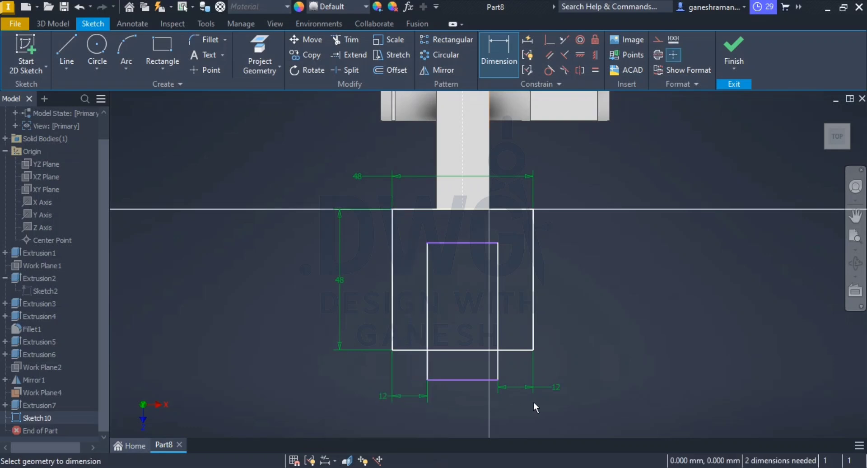
key(Escape)
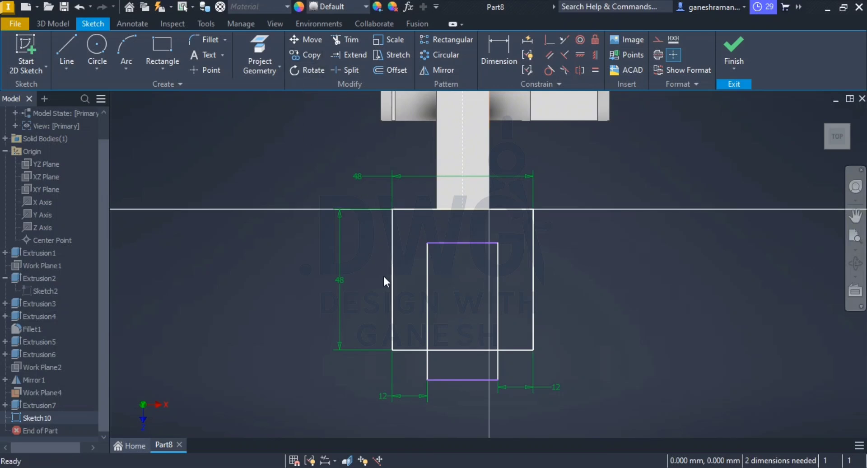
Step: Trim the overlapping segments to leave a U-shaped fork outline, and make the two prong end edges collinear
click(350, 44)
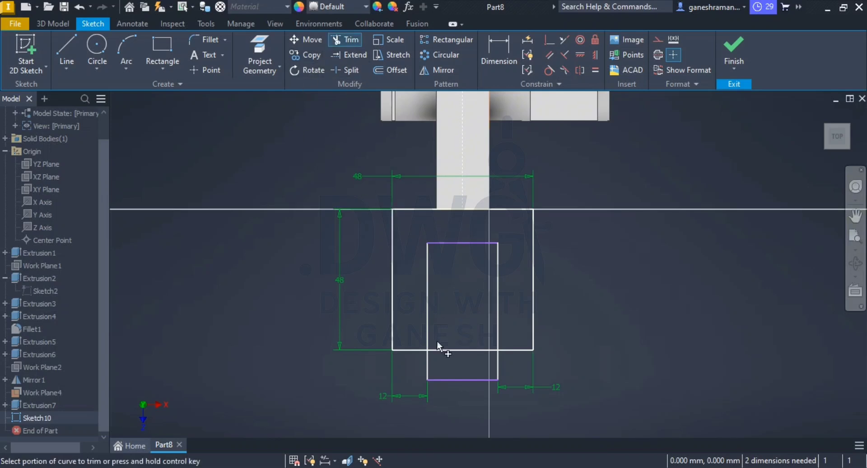
mouse_move(438, 342)
mouse_down()
mouse_move(446, 390)
mouse_move(418, 364)
mouse_up()
mouse_move(478, 367)
mouse_down()
mouse_move(506, 368)
mouse_move(478, 398)
mouse_up()
key(Escape)
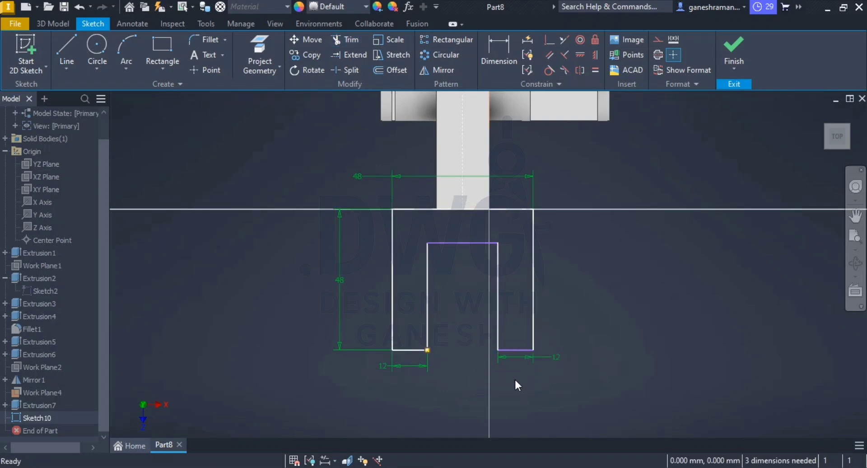
click(519, 349)
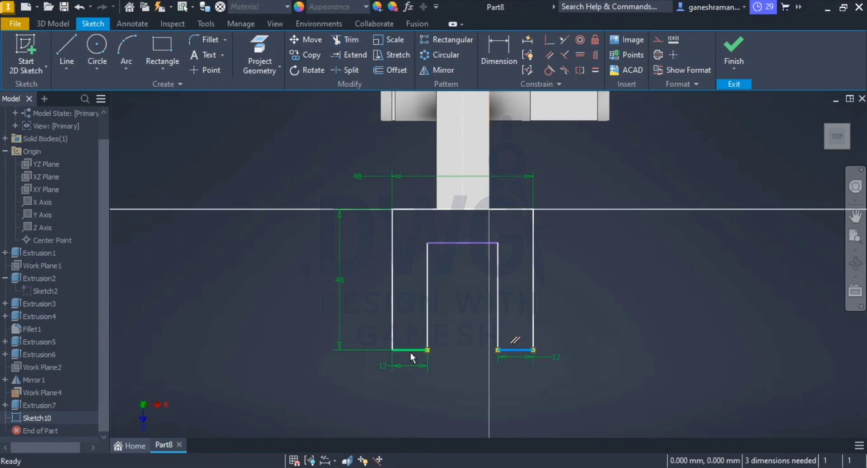
click(564, 40)
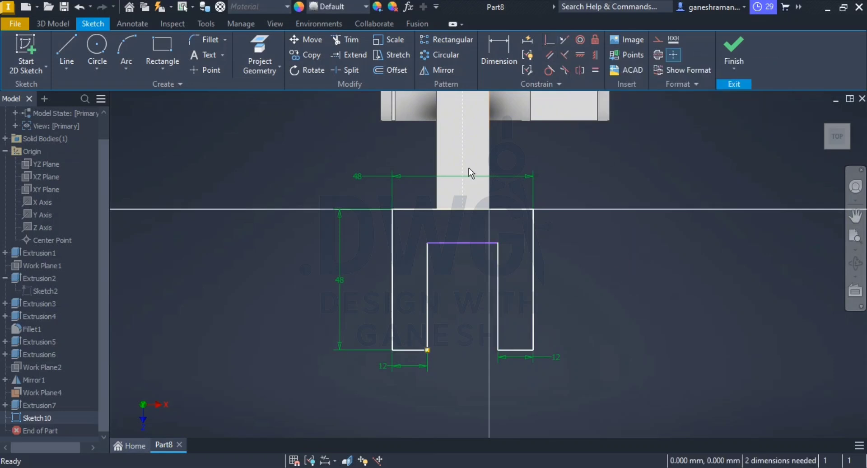
Step: Dimension the slot's inner edge to 12 mm from the fork edge that meets the arm
click(499, 49)
click(449, 243)
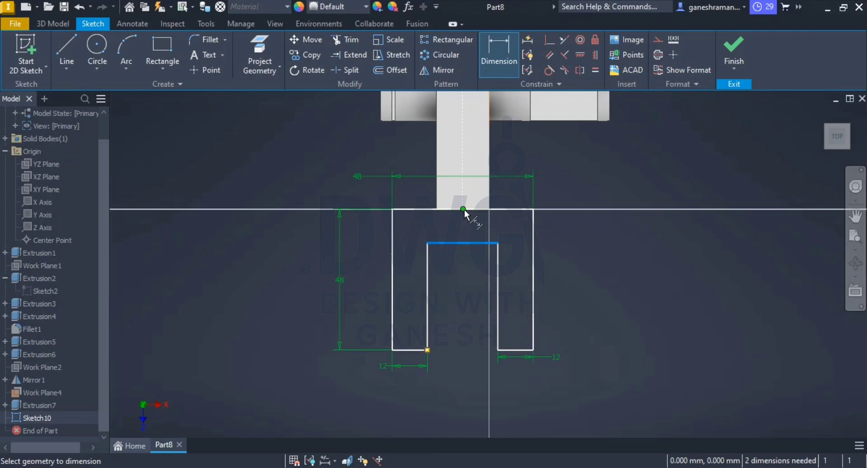
click(478, 209)
click(559, 249)
text(12)
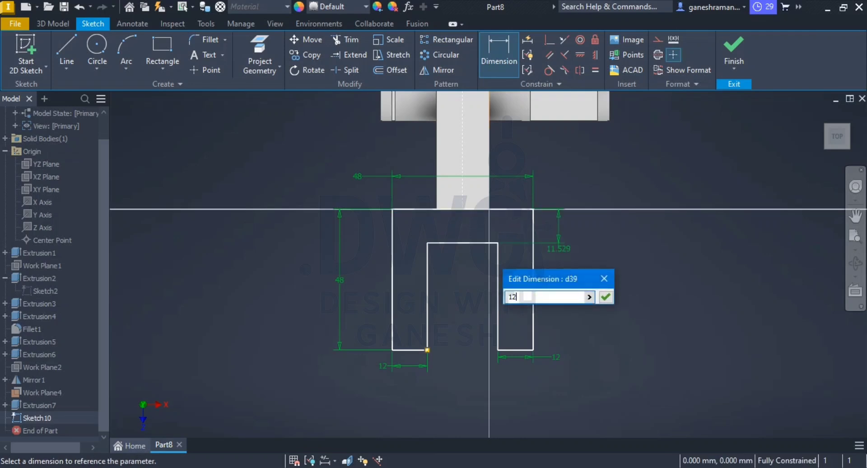
key(Return)
scroll(539, 354, up, 1)
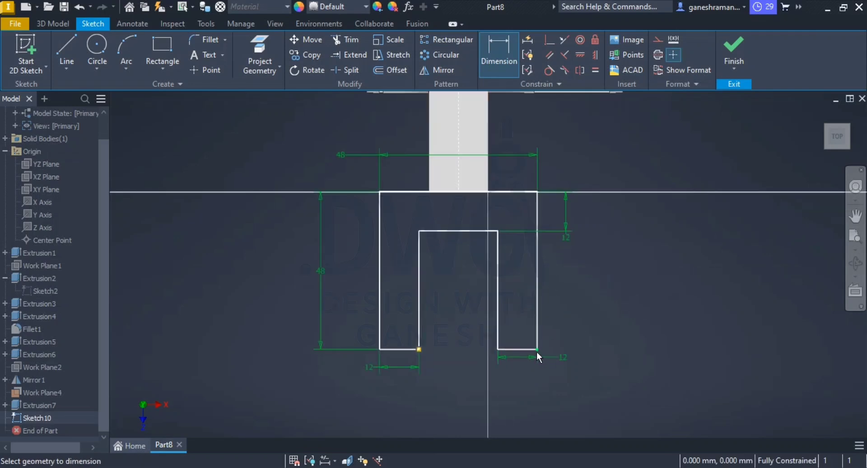
key(Escape)
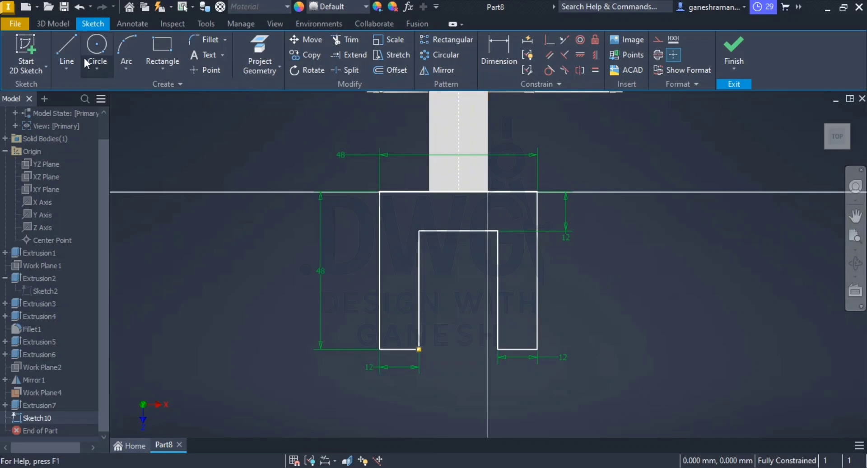
Step: Draw a three-line lug outline about 7 mm wide and 29 mm long on the right prong's outer side, flush with its end
click(68, 52)
click(537, 349)
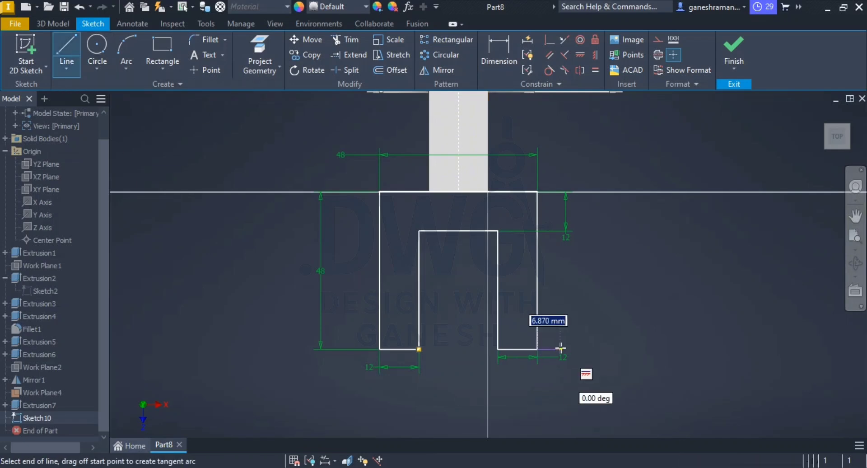
click(559, 349)
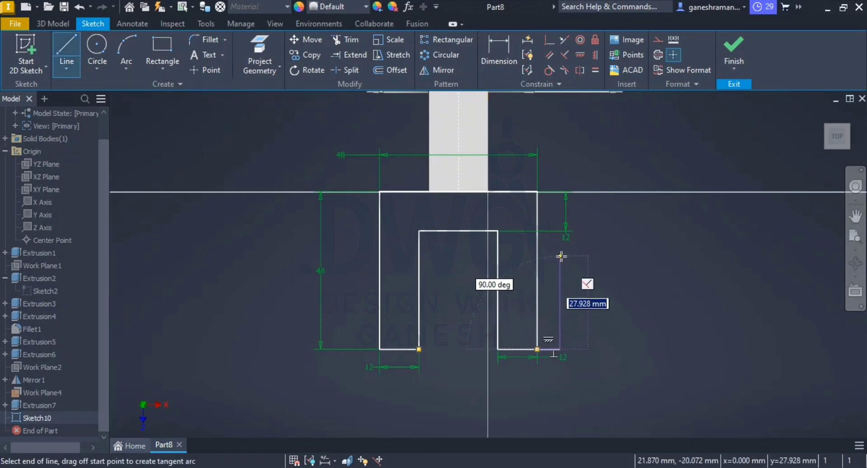
click(560, 254)
double_click(537, 254)
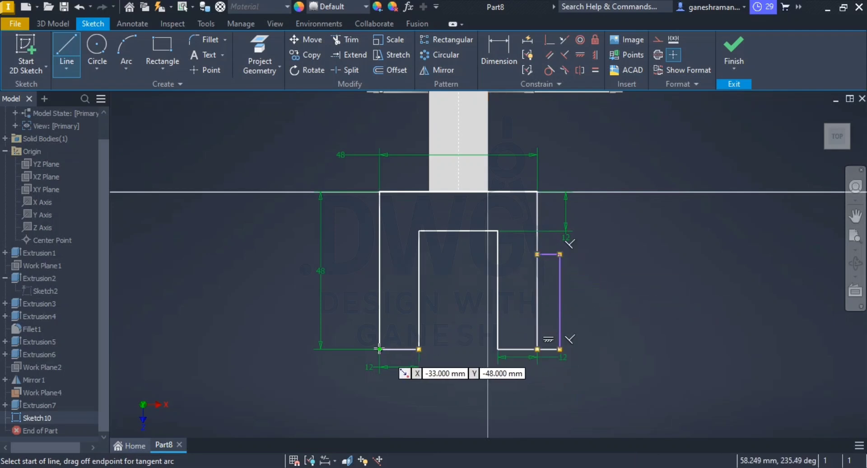
Step: Draw a matching lug outline about 9 mm wide on the left prong's outer side, ending level with the right one
click(350, 348)
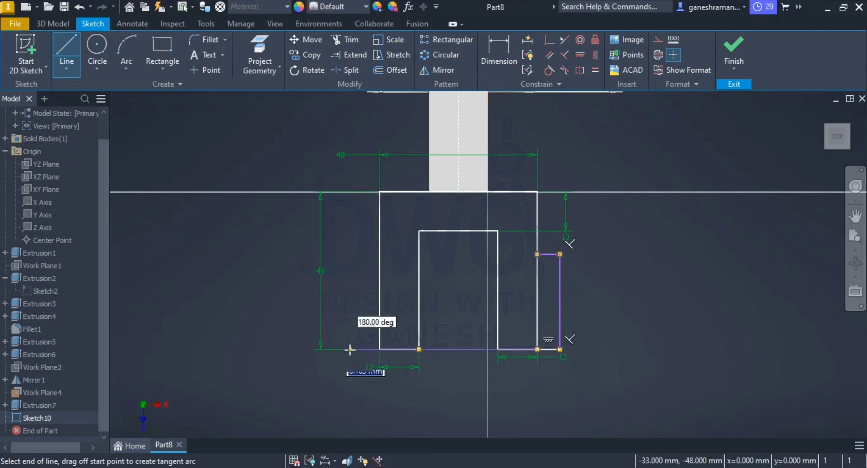
click(353, 255)
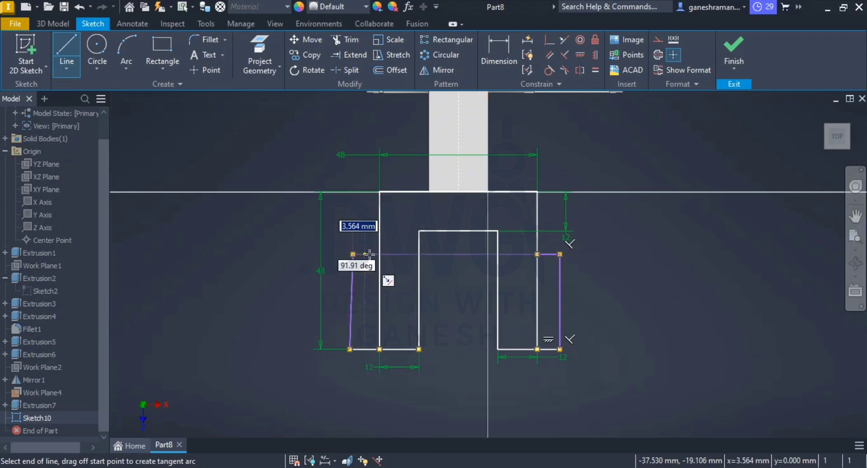
double_click(379, 254)
key(Escape)
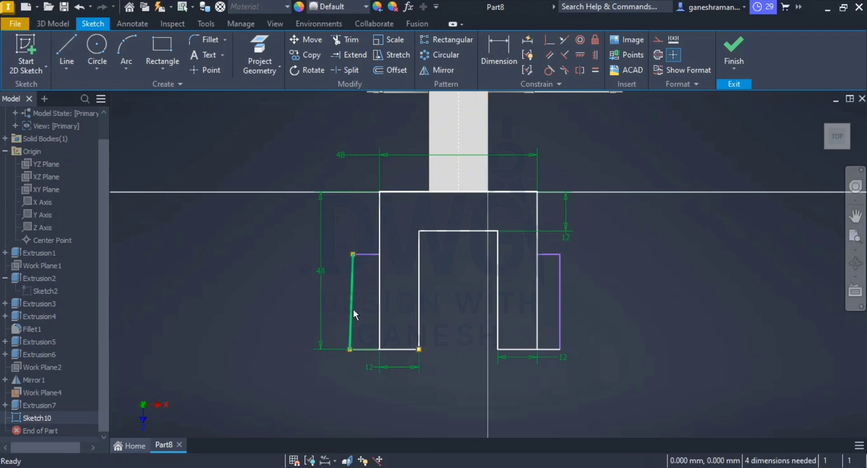
Step: Select the slanted outer line of the left lug outline and bring up its available commands
click(353, 310)
right_click(353, 308)
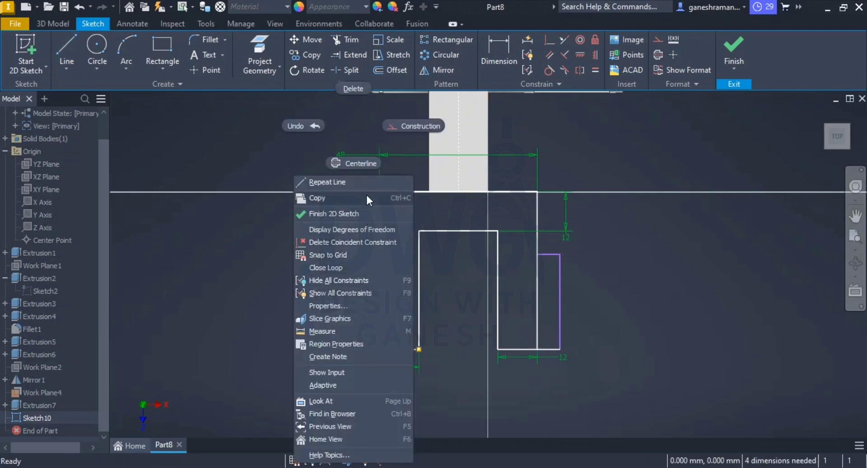
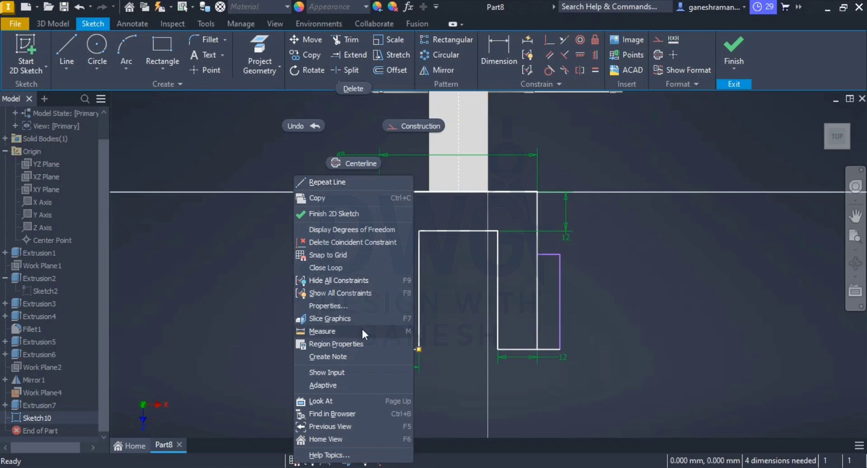
Step: Replace the slanted outer line of the left lug outline with a new line joining the ends of its two short edges
key(Escape)
key(Delete)
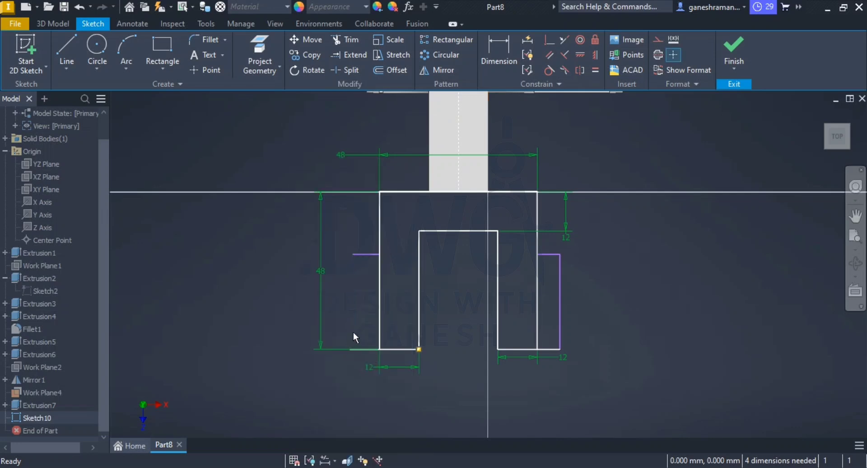
click(66, 52)
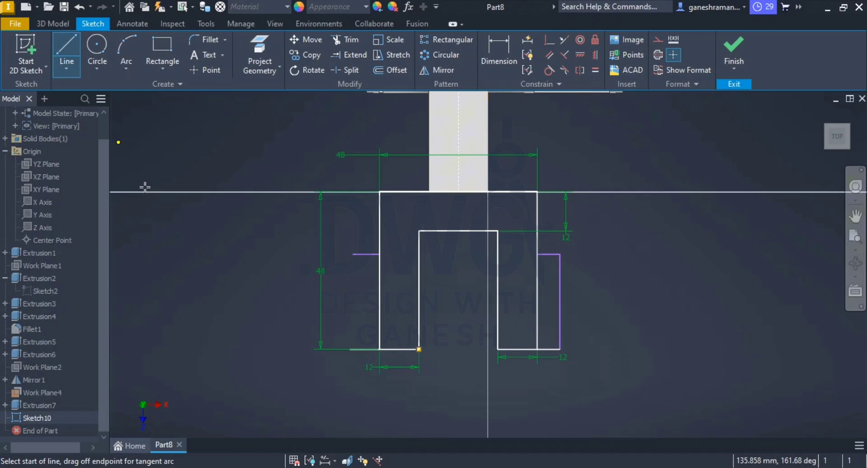
click(351, 349)
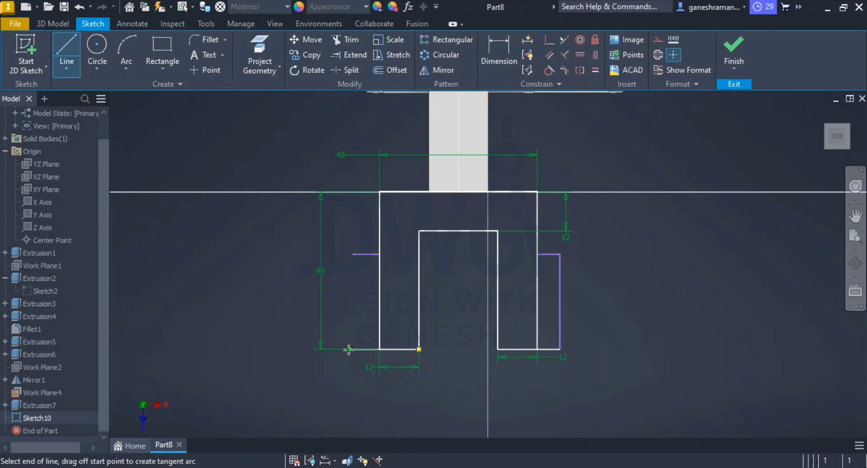
click(352, 253)
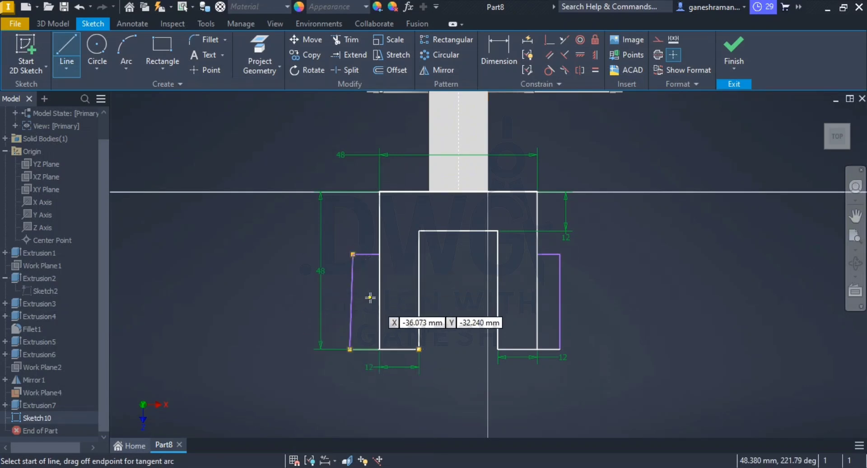
scroll(368, 295, up, 4)
key(Escape)
Step: Delete the left lug's slanted outer line and the short horizontal line at its end nearest the arm
click(381, 155)
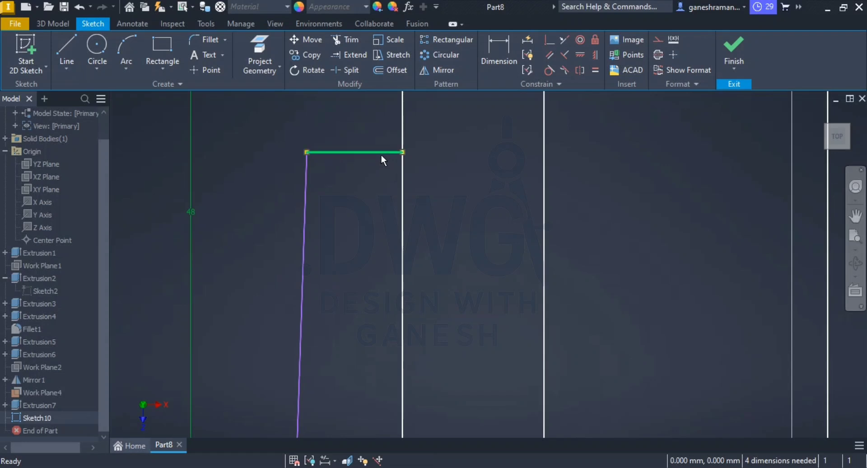
key(Delete)
click(305, 225)
key(Delete)
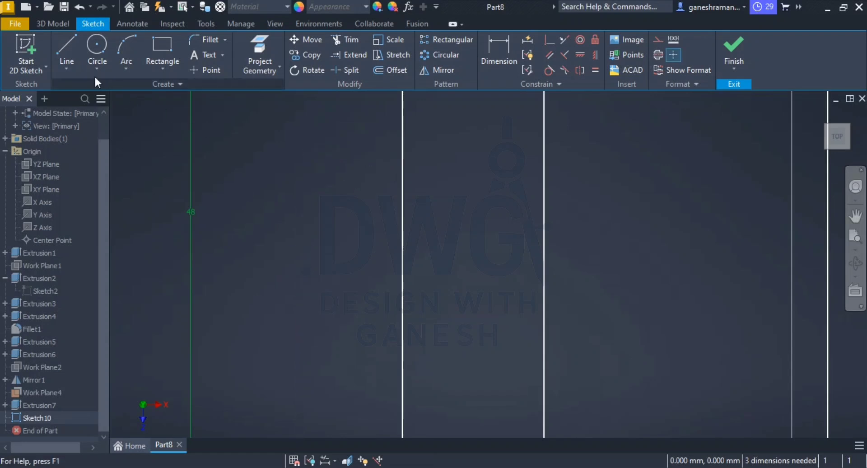
Step: Redraw the left lug's outer edge as a vertical line about 29 mm long and close it with a 9 mm horizontal line, level with the right lug
click(66, 61)
scroll(467, 284, down, 4)
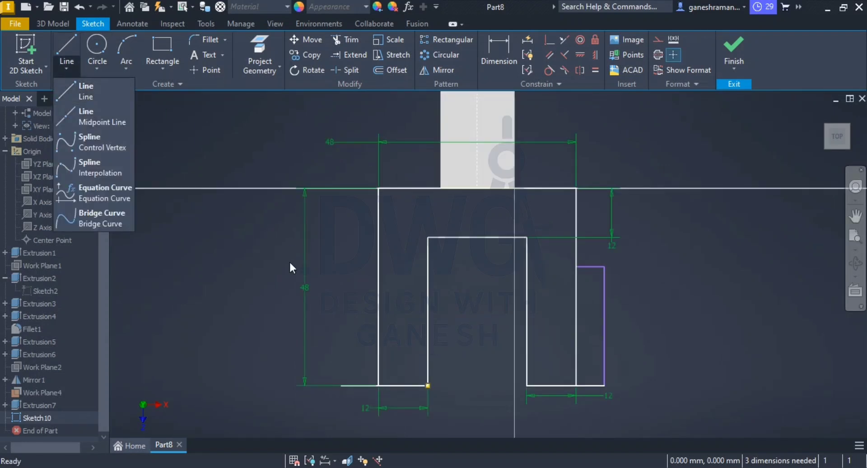
click(85, 91)
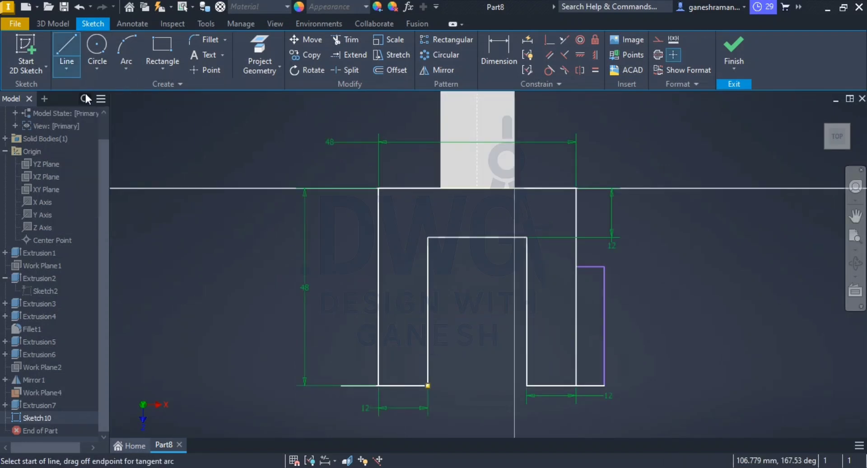
click(340, 384)
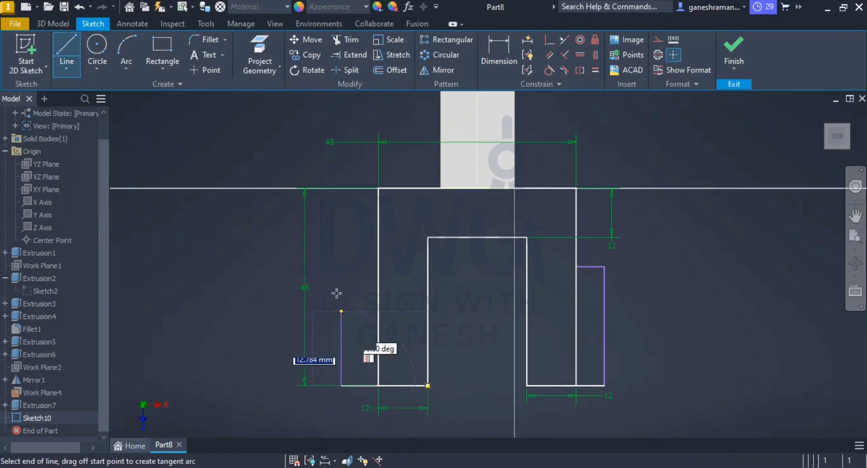
click(340, 267)
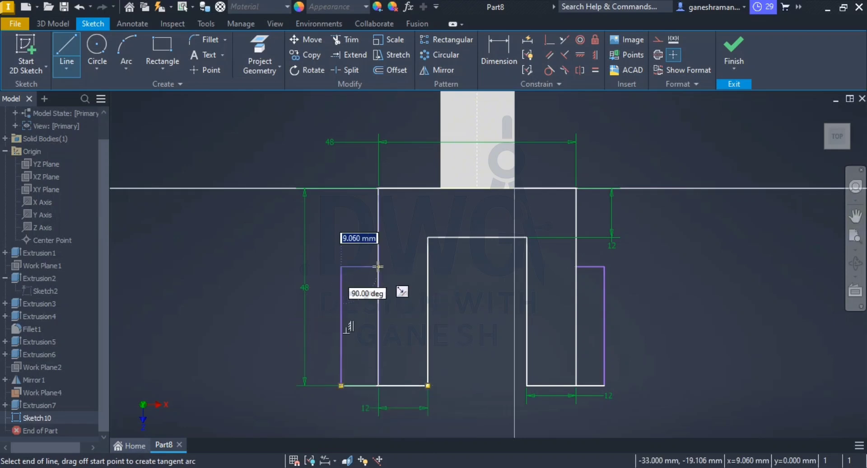
click(379, 266)
key(Escape)
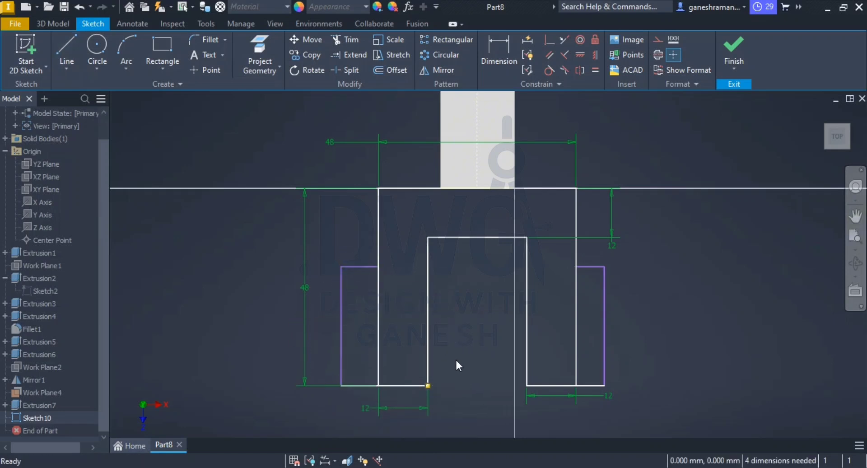
Step: Trim the prongs' outer side lines where they run between each prong and its lug
click(344, 38)
drag(404, 314, 379, 351)
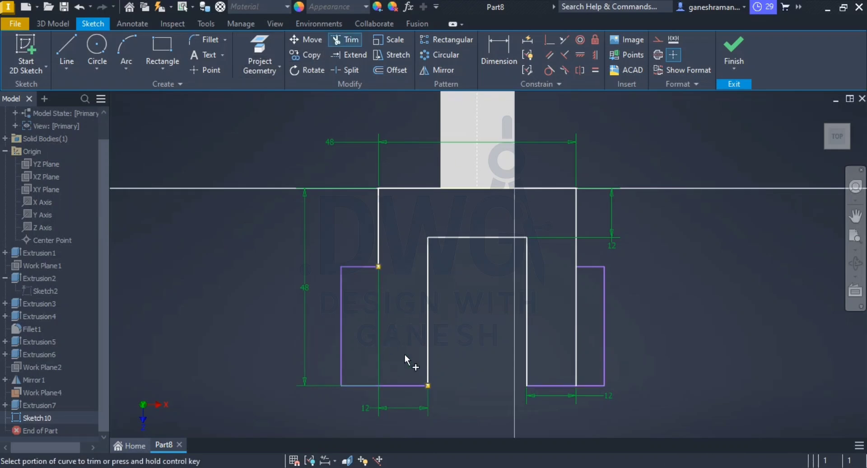
drag(559, 307, 581, 337)
key(Escape)
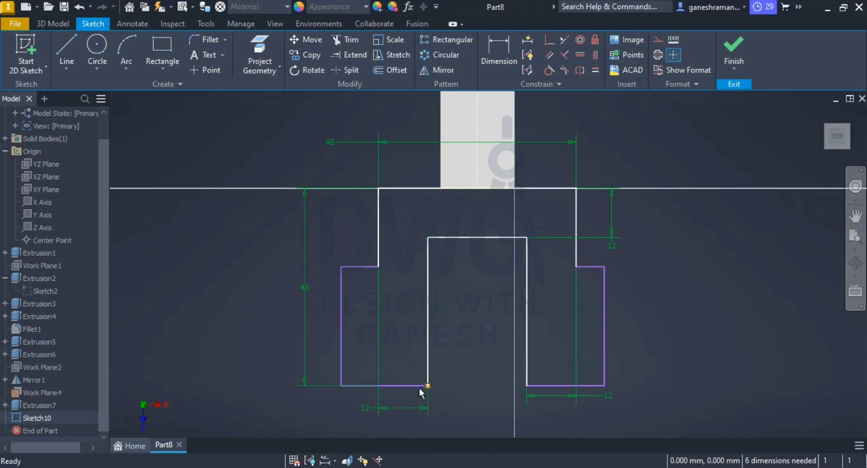
Step: Dimension the left lug's projection from the prong's outer side to 3 mm
click(499, 61)
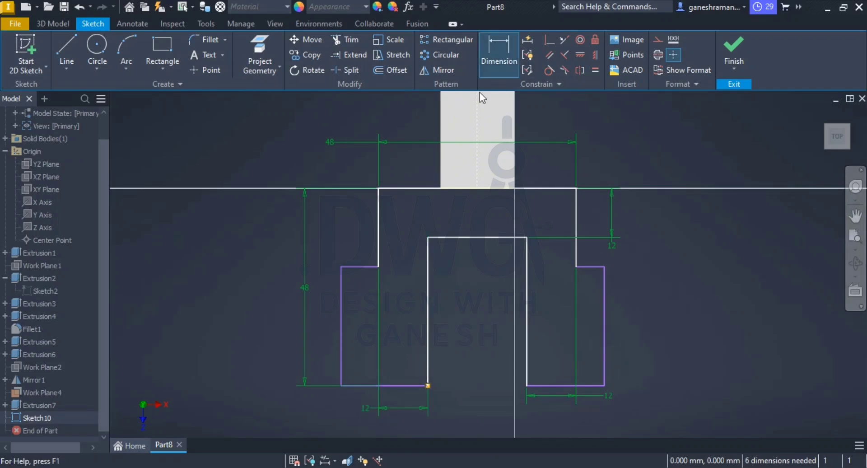
click(341, 340)
click(380, 247)
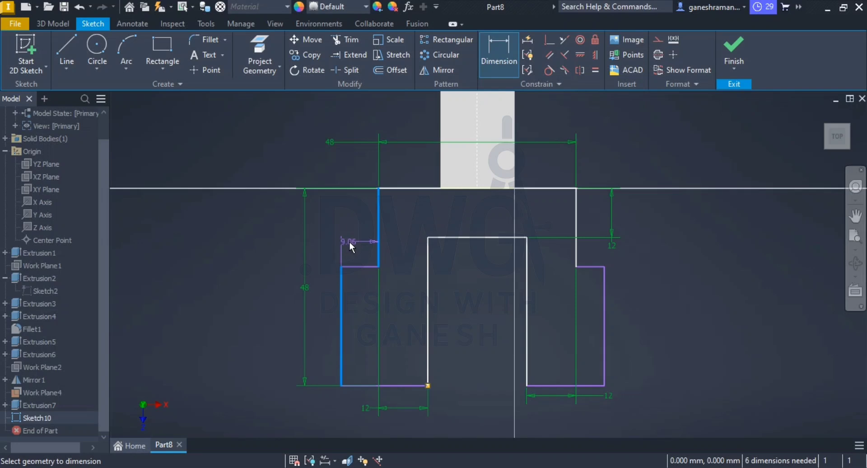
click(349, 241)
text(3)
key(Return)
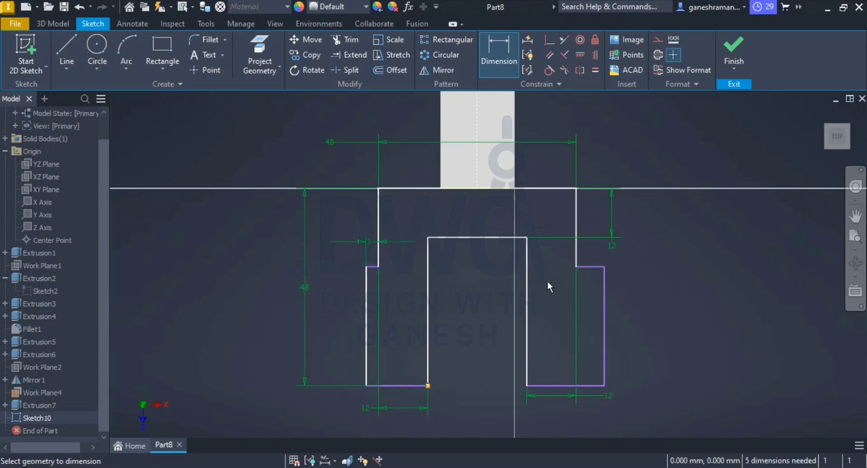
Step: Dimension the right lug's projection from the prong's outer side to 3 mm and finish the sketch
click(575, 245)
click(604, 323)
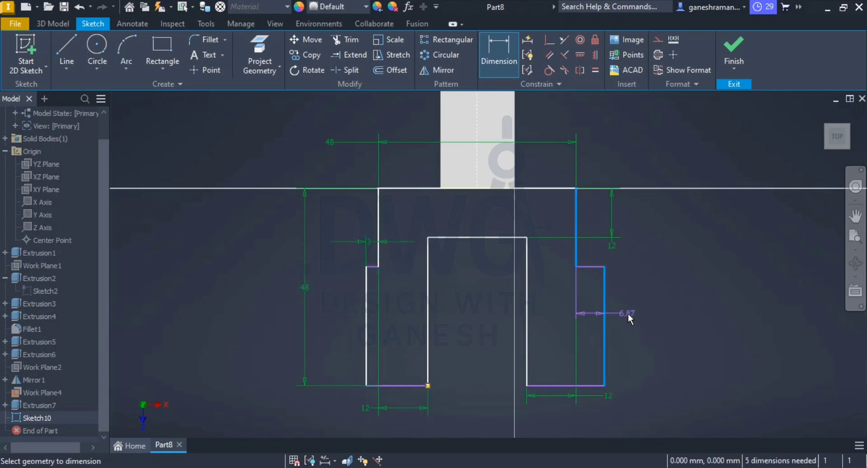
click(627, 312)
text(3)
key(Return)
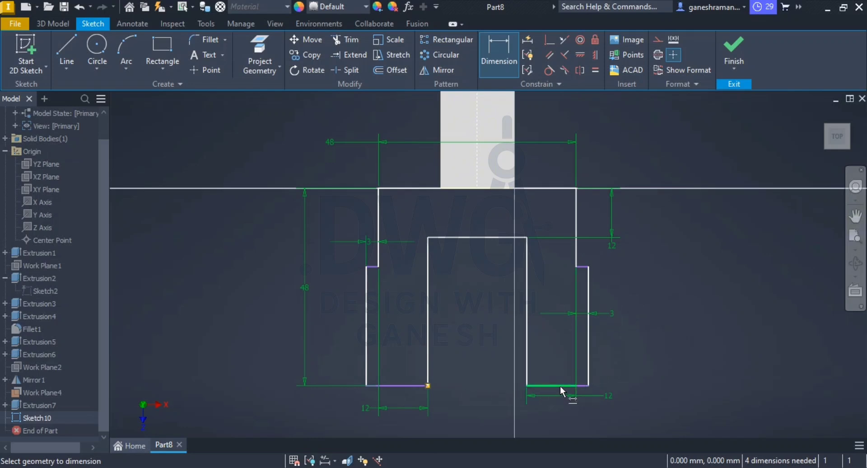
key(Escape)
click(736, 61)
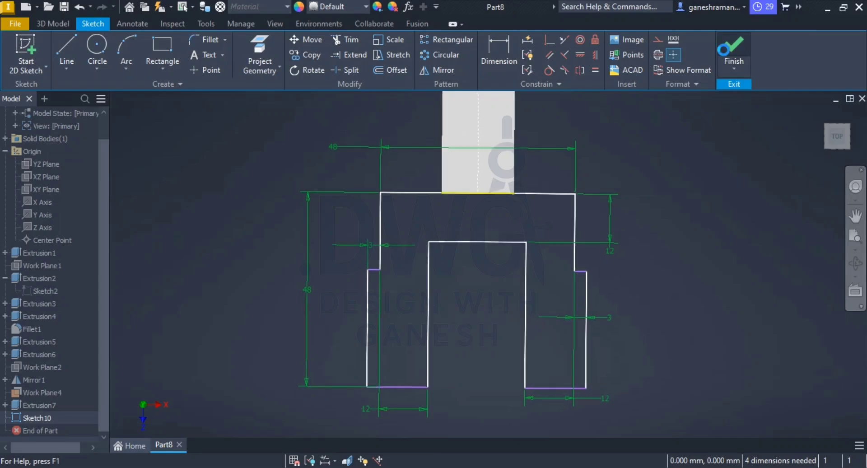
Step: Extrude the fork profile 36 mm in the flipped direction, downward from the sketch plane
key(alt+Tab)
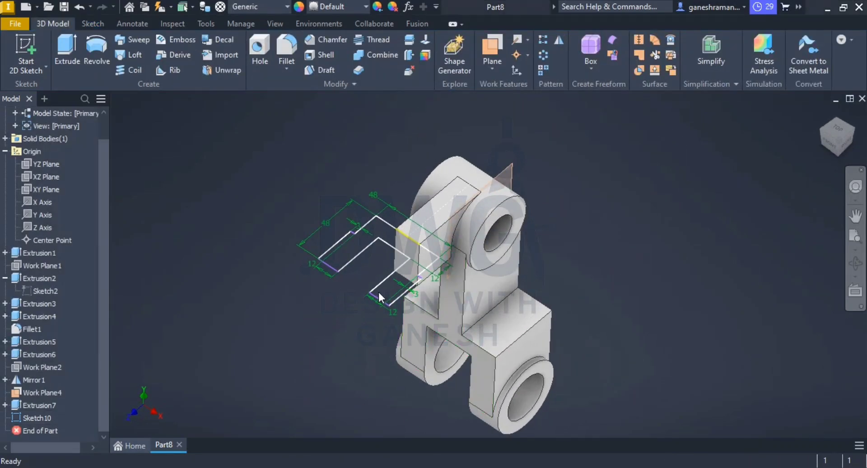
key(alt+Tab)
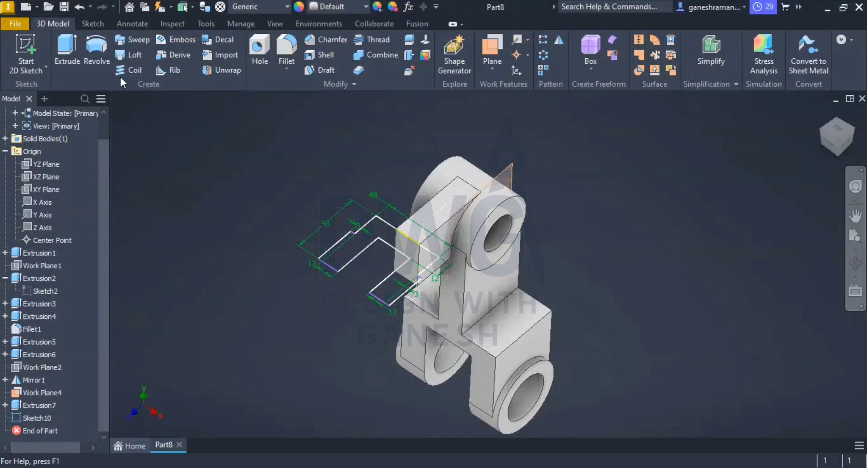
click(65, 47)
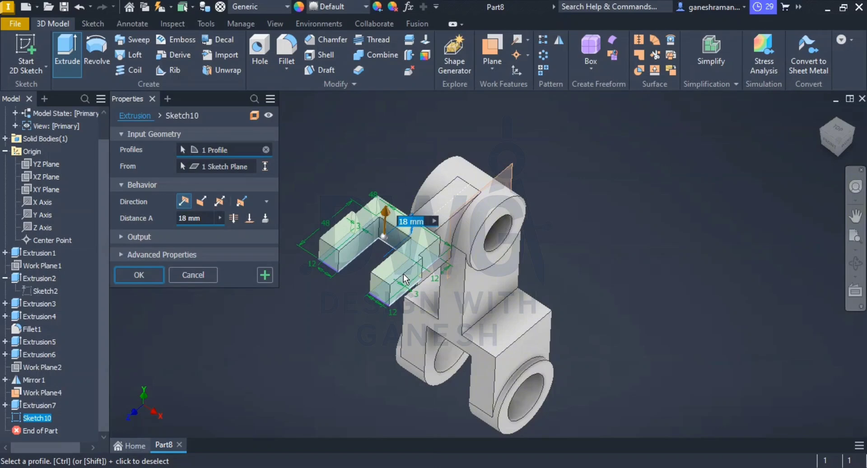
text(3)
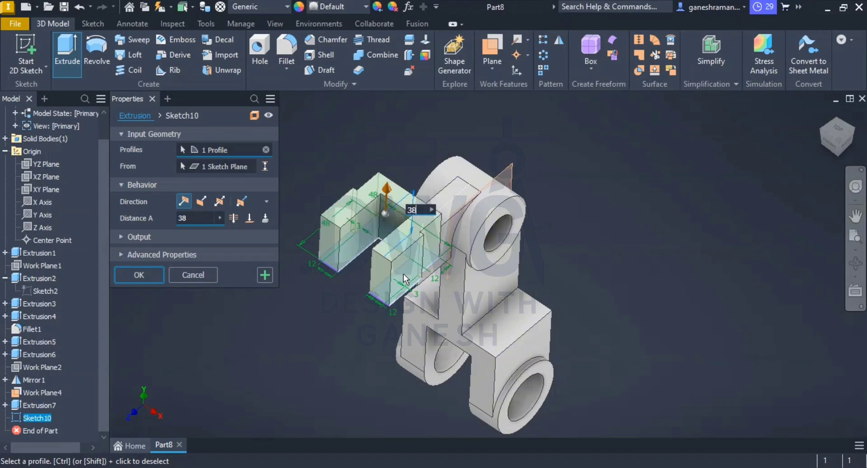
text(6)
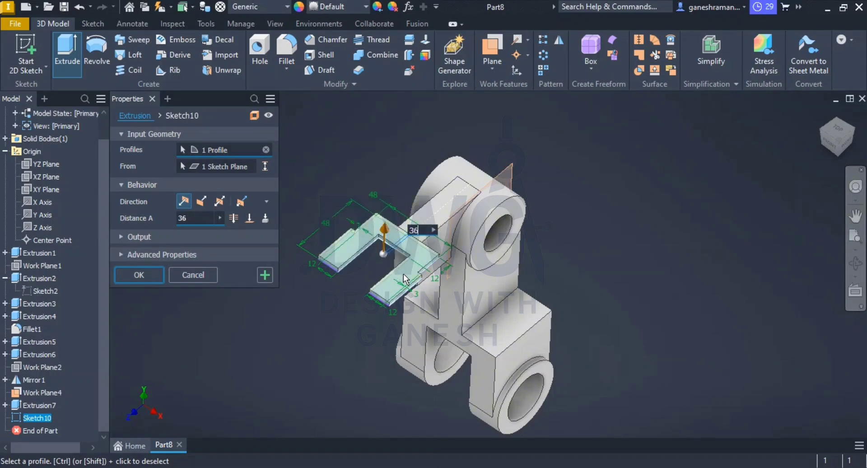
click(201, 202)
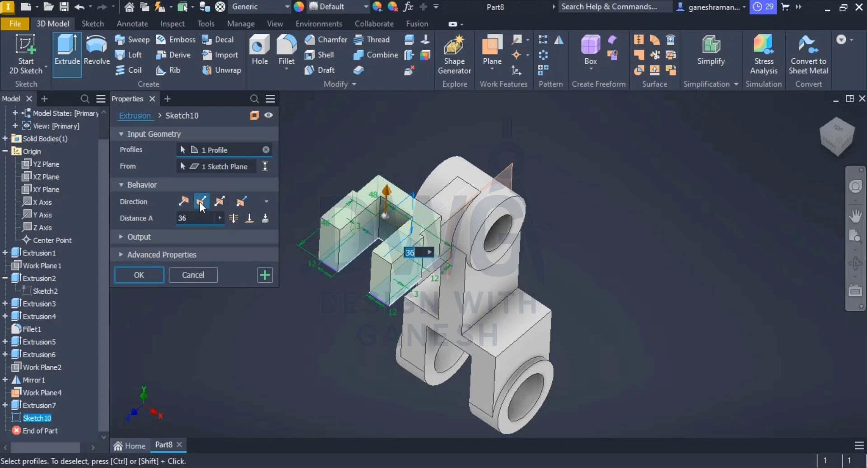
click(138, 275)
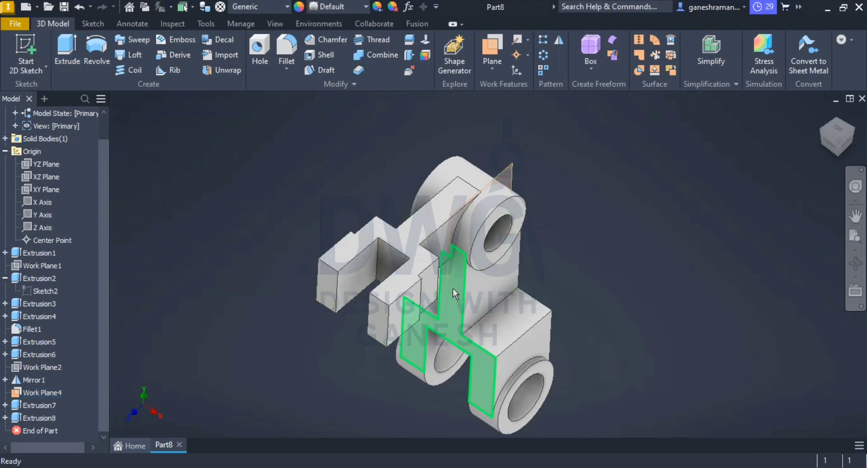
Step: Set up an 18 mm fillet on the upper and lower end edges of both fork prongs
middle_drag(481, 273, 454, 225)
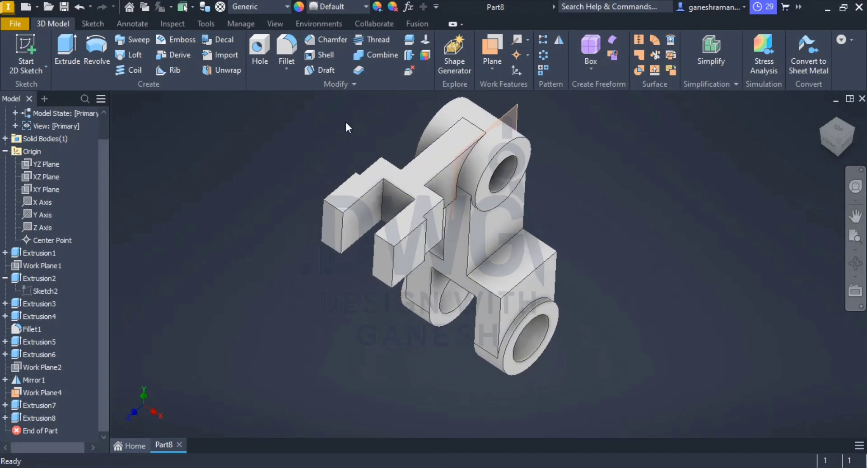
click(292, 41)
click(388, 243)
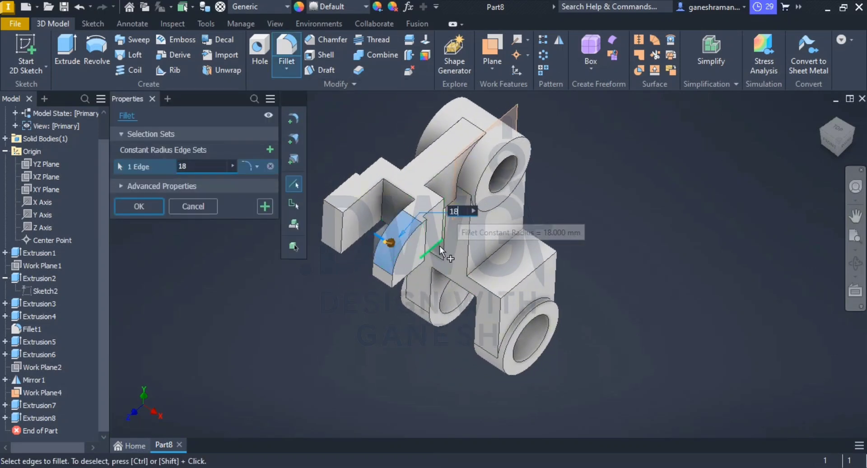
text(8)
click(332, 208)
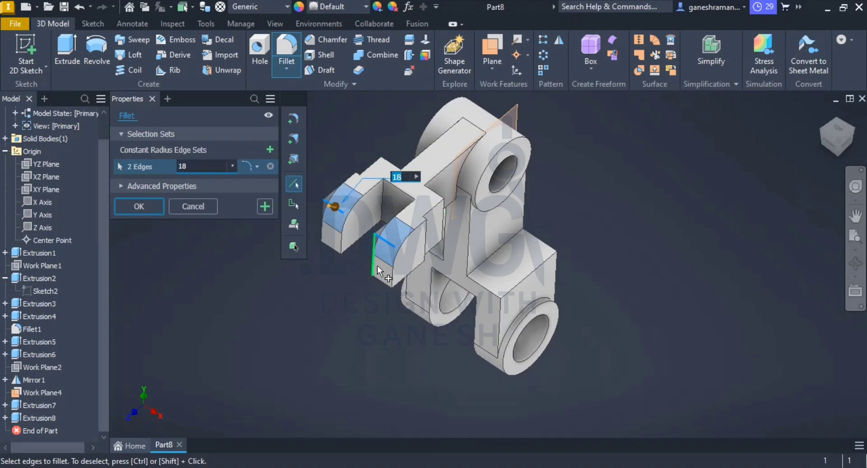
middle_drag(383, 282, 400, 249)
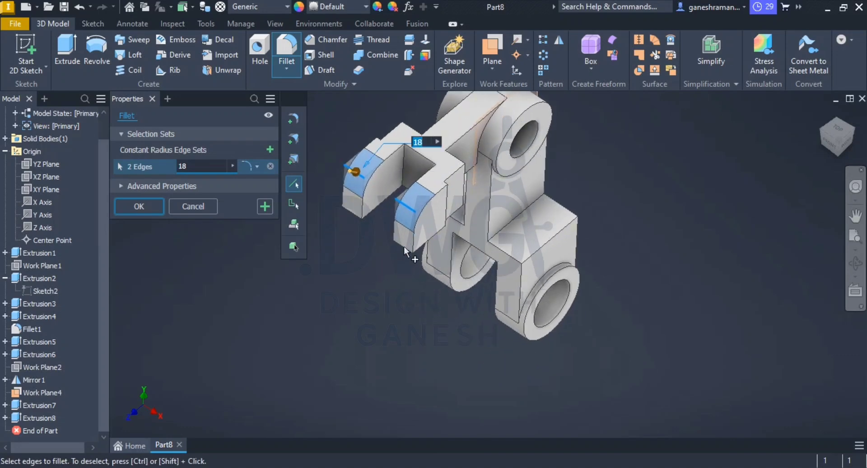
scroll(400, 242, up, 5)
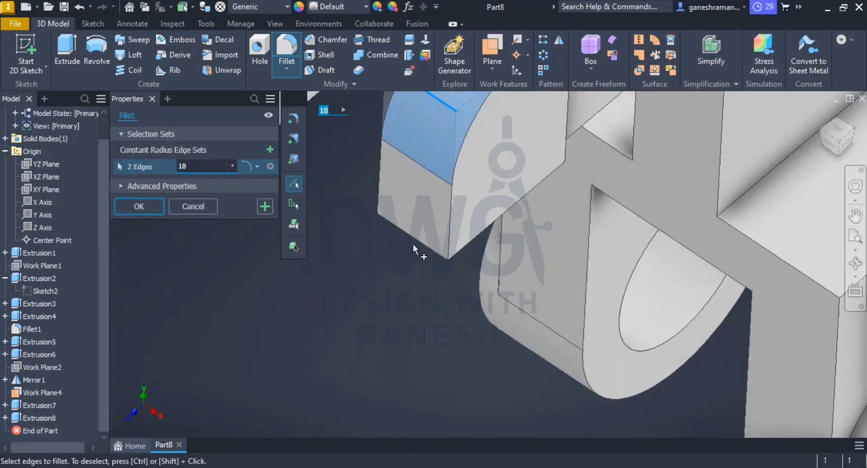
click(420, 237)
scroll(403, 238, down, 5)
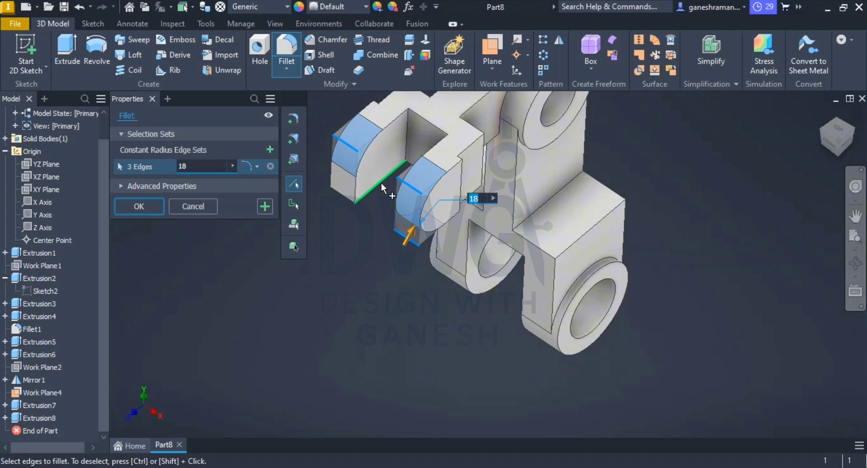
click(345, 200)
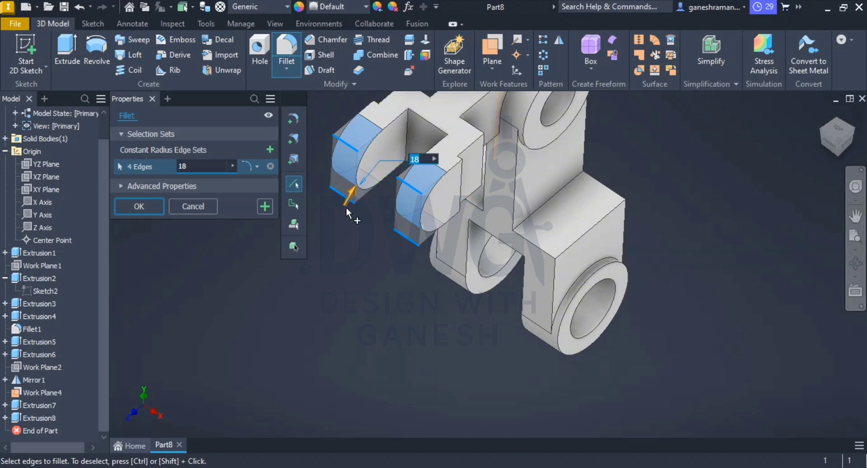
Step: Add the two inner end edges of the near prong's lug to the 18 mm fillet set
scroll(461, 171, up, 5)
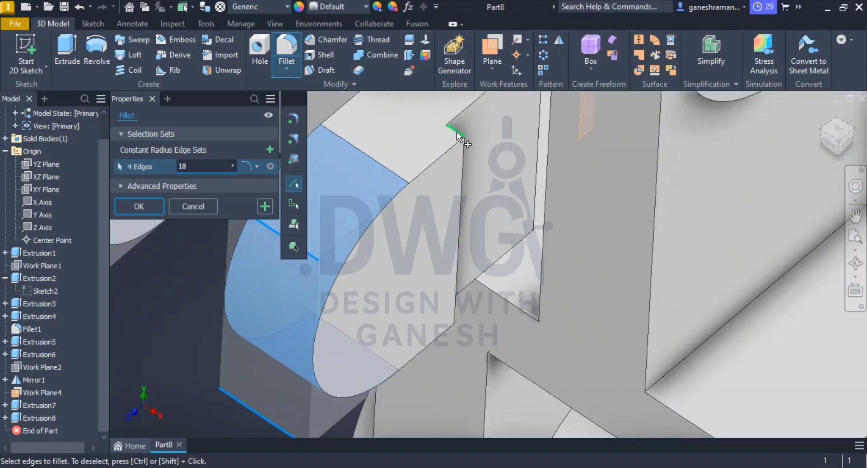
click(456, 131)
scroll(459, 291, down, 5)
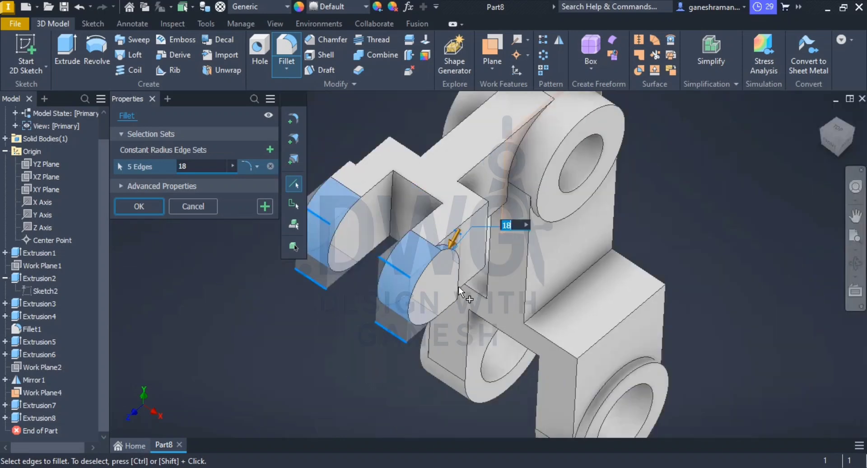
middle_drag(458, 288, 421, 200)
scroll(434, 234, up, 5)
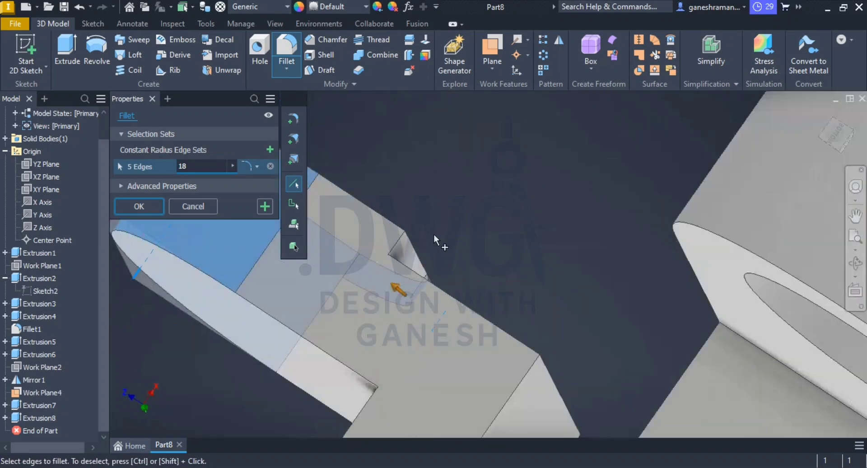
click(397, 245)
scroll(402, 261, down, 5)
Step: Add the two inner end edges of the opposite prong's lug to the 18 mm fillet set and apply the fillet
shift+middle_drag(405, 267, 407, 321)
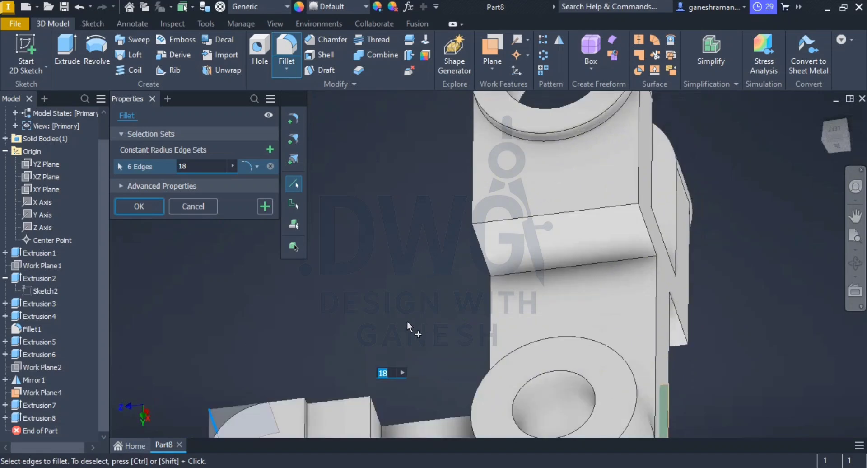
scroll(316, 402, up, 3)
scroll(334, 385, down, 5)
scroll(360, 371, up, 6)
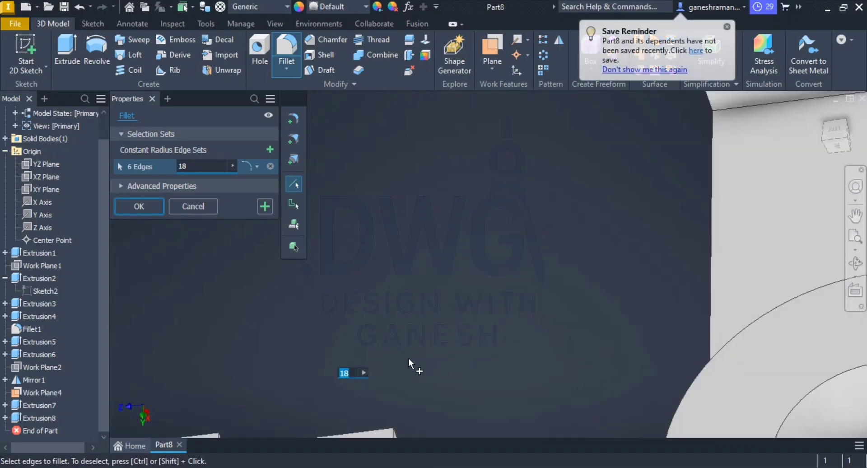
middle_drag(427, 416, 522, 195)
middle_drag(440, 250, 484, 139)
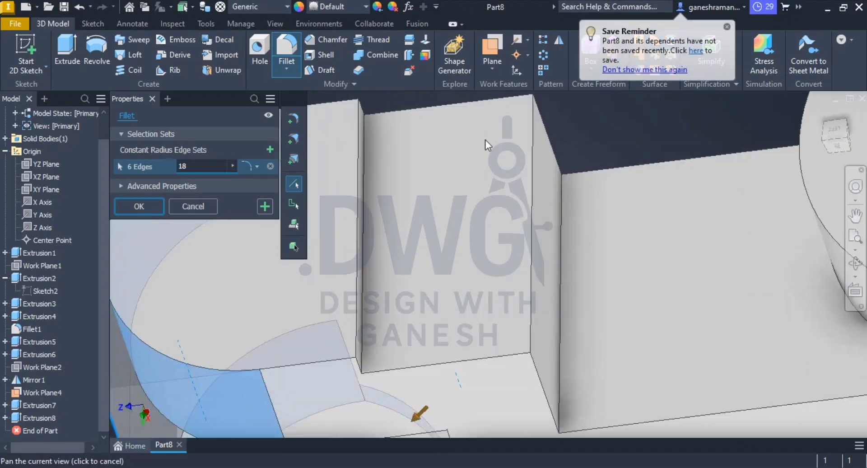
click(359, 364)
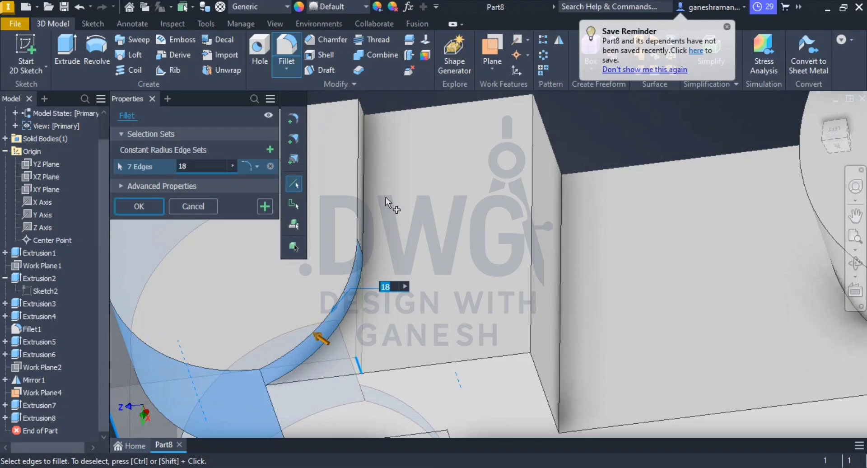
shift+middle_drag(385, 198, 368, 330)
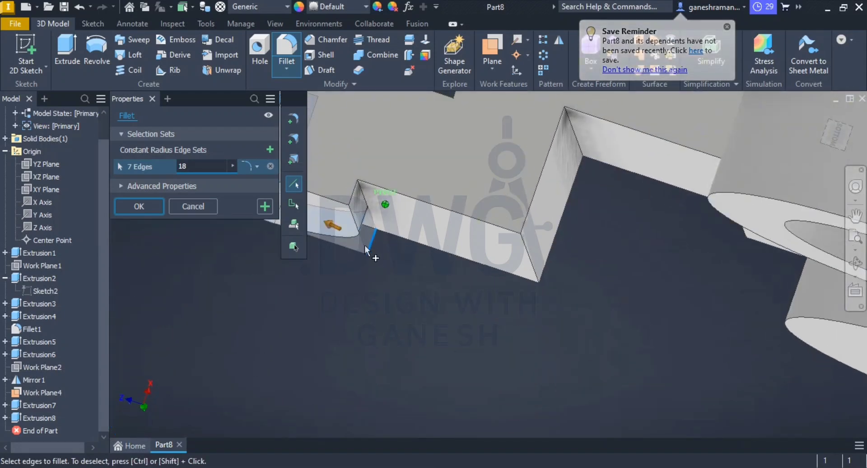
click(355, 201)
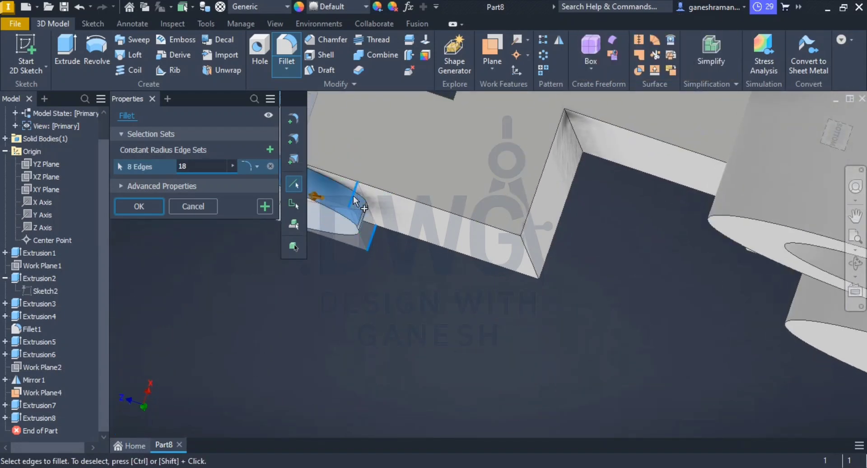
right_click(380, 235)
click(416, 237)
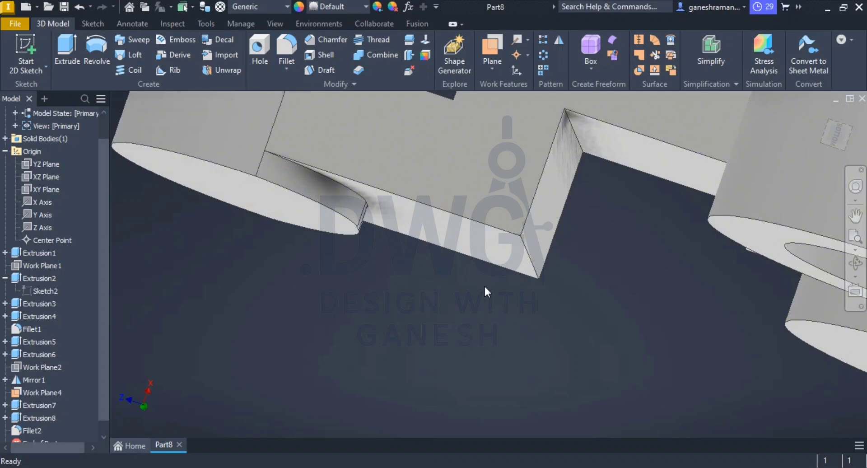
click(821, 113)
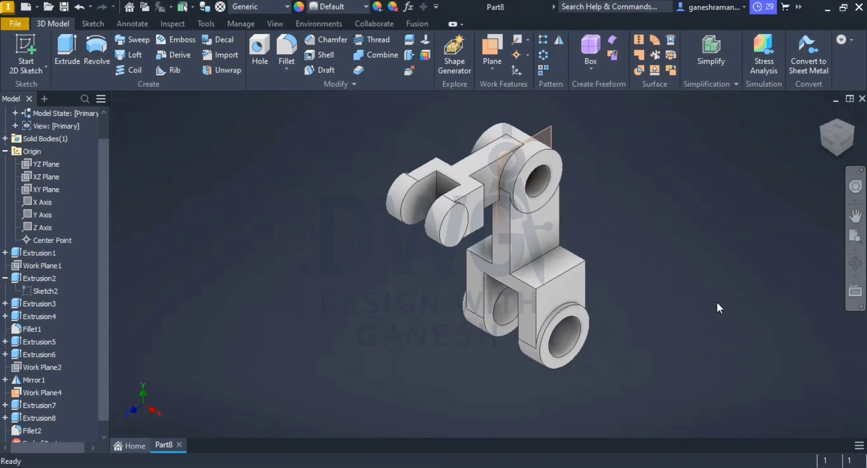
scroll(512, 265, up, 3)
shift+middle_drag(486, 226, 408, 221)
scroll(356, 190, down, 3)
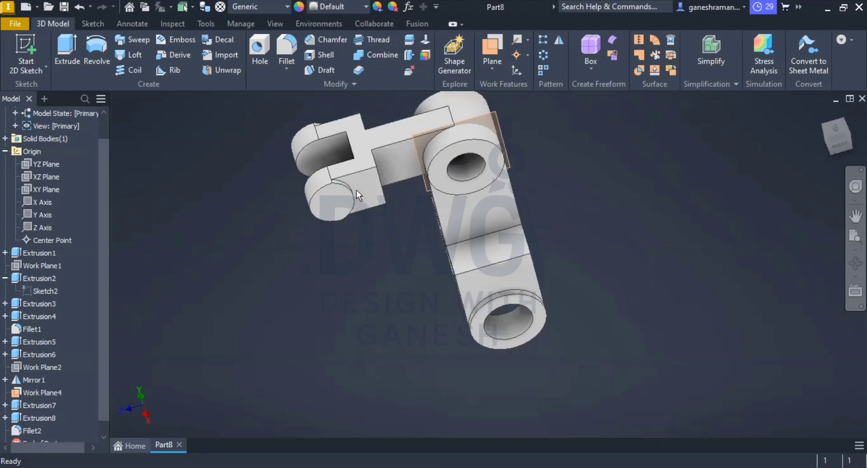
scroll(362, 194, up, 5)
scroll(356, 226, down, 5)
scroll(362, 225, up, 5)
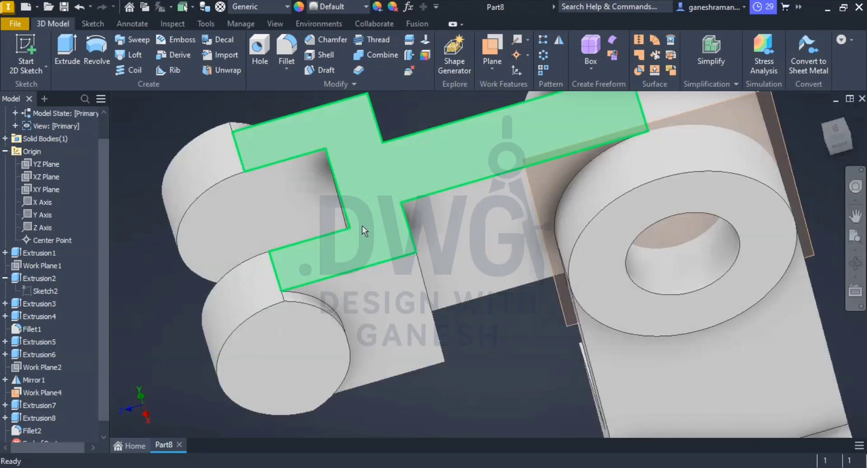
click(377, 218)
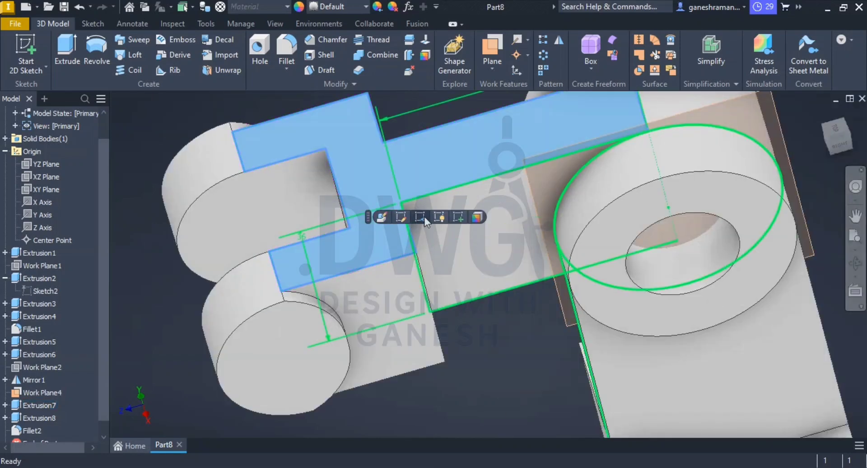
click(410, 216)
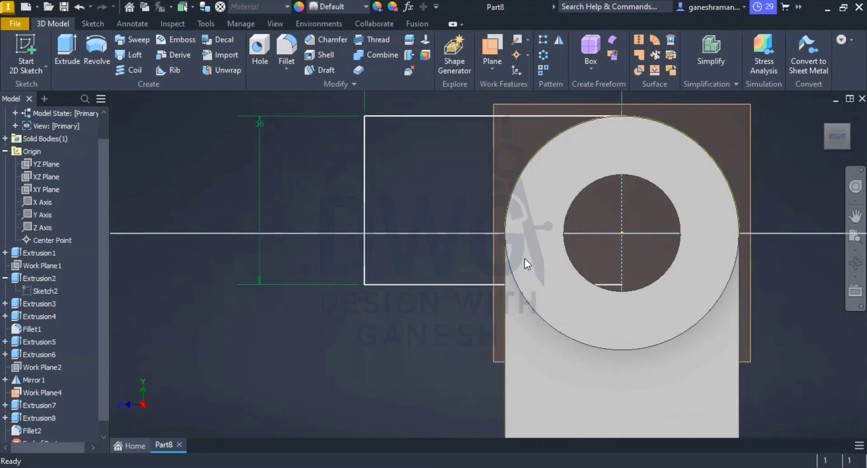
click(734, 47)
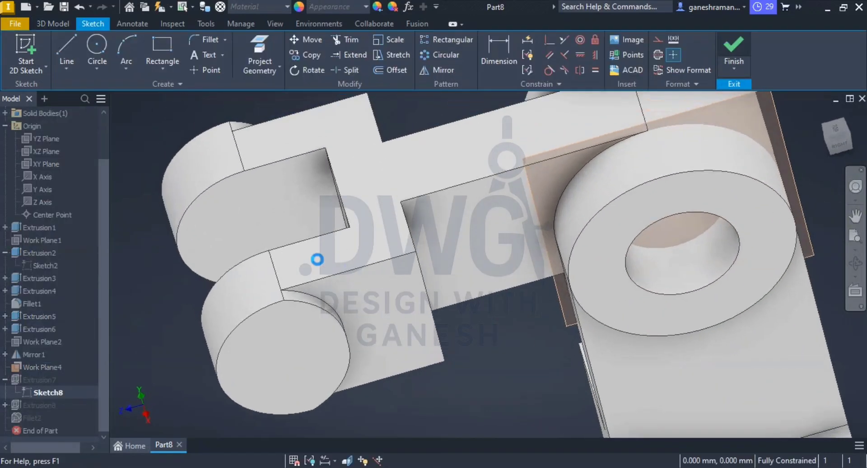
Step: Reopen the fork profile sketch and dimension the upper prong's lug length to 38 mm
click(229, 208)
click(265, 196)
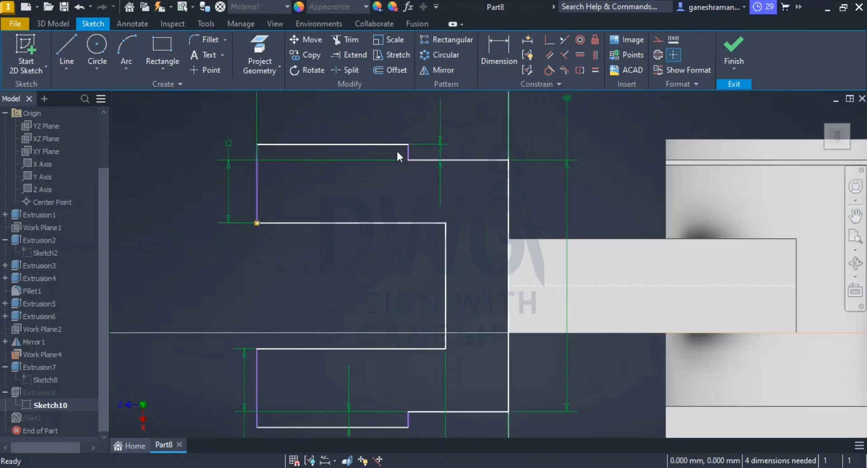
click(492, 47)
click(366, 143)
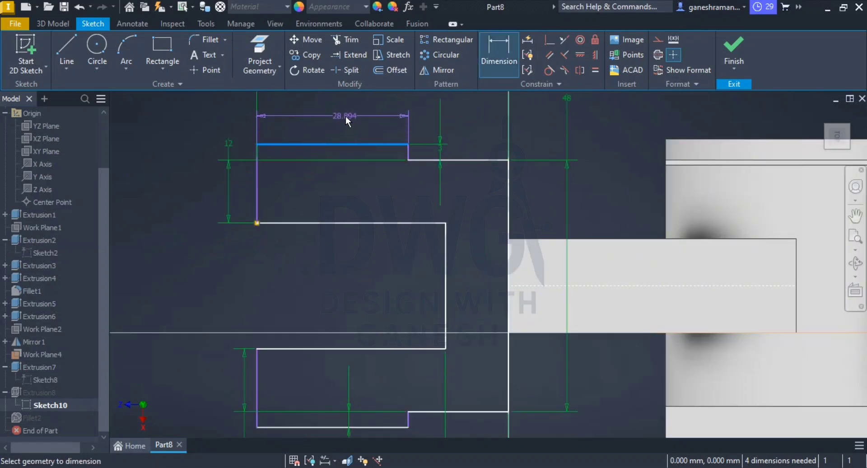
click(345, 115)
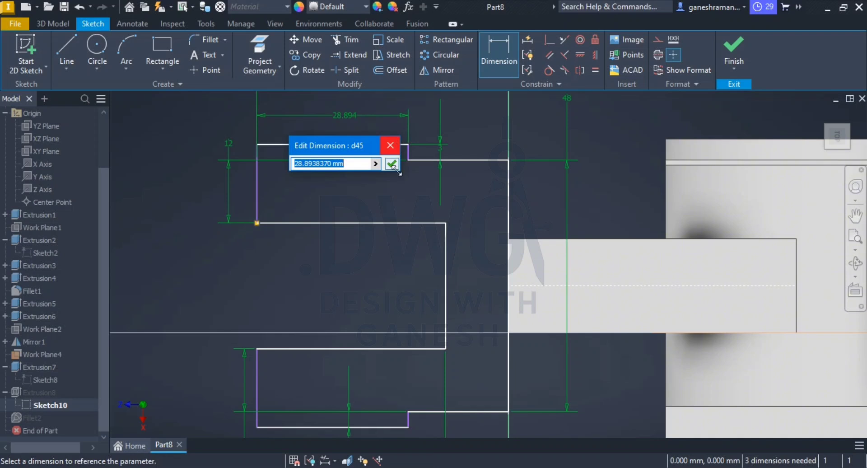
text(38)
key(Return)
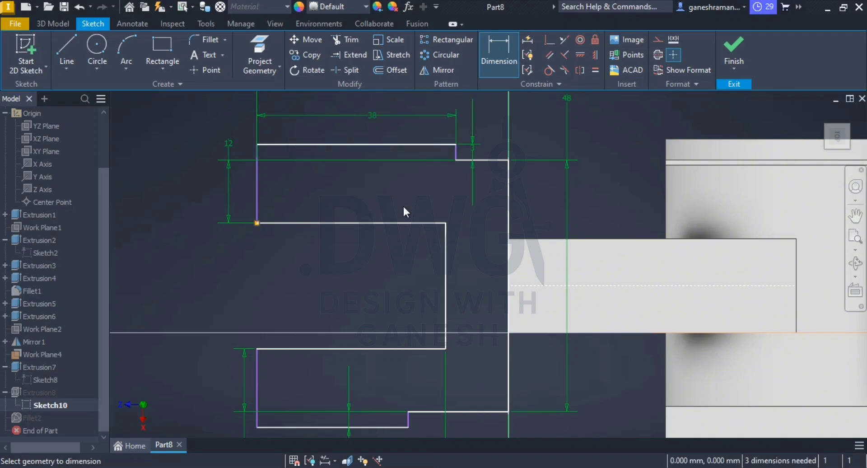
Step: Dimension the lower prong's lug length to 38 mm and finish the sketch
click(397, 425)
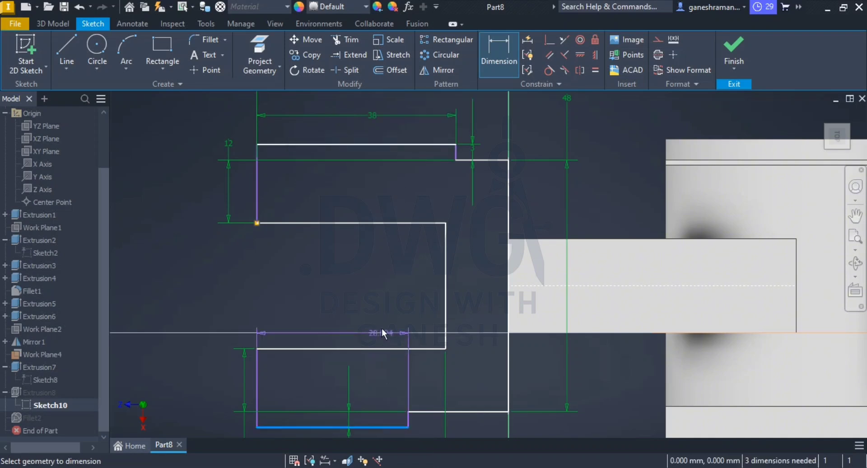
click(372, 298)
text(38)
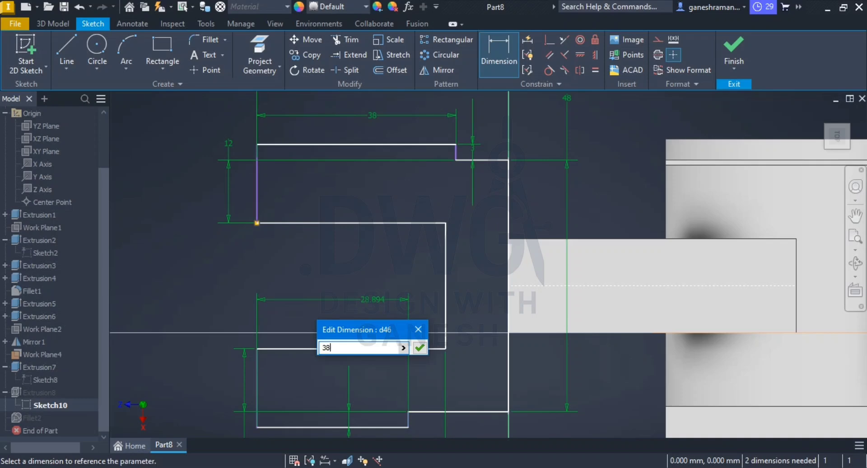
key(Return)
key(Escape)
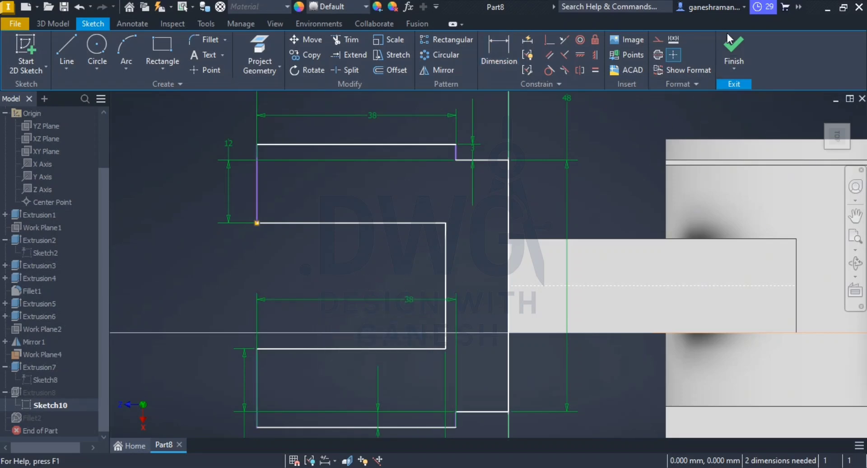
click(732, 50)
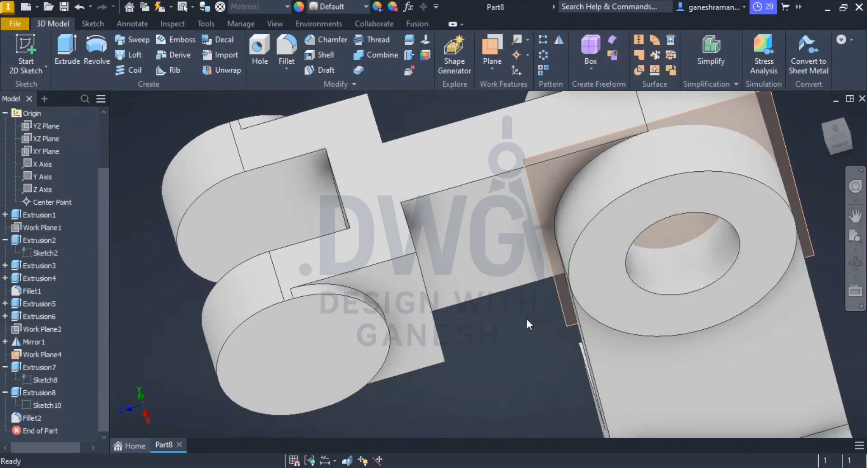
Step: Start a sketch on the near lug's round face and draw a circle about 28 mm in diameter, centred on its rounded end
scroll(492, 343, down, 6)
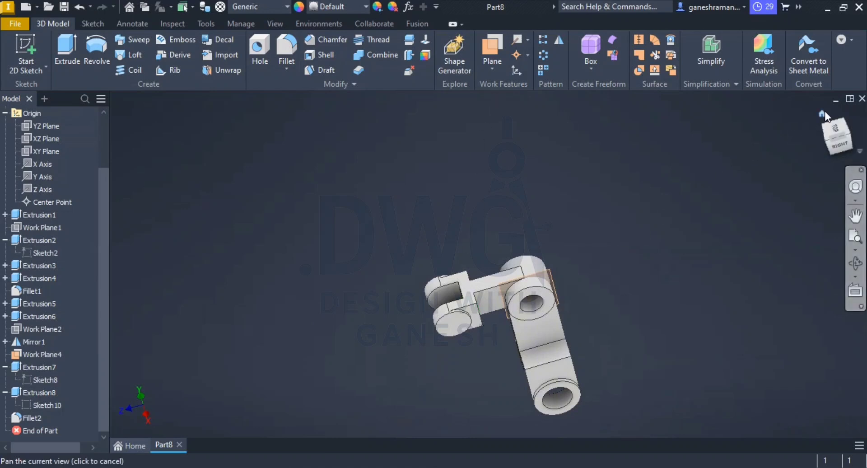
click(822, 112)
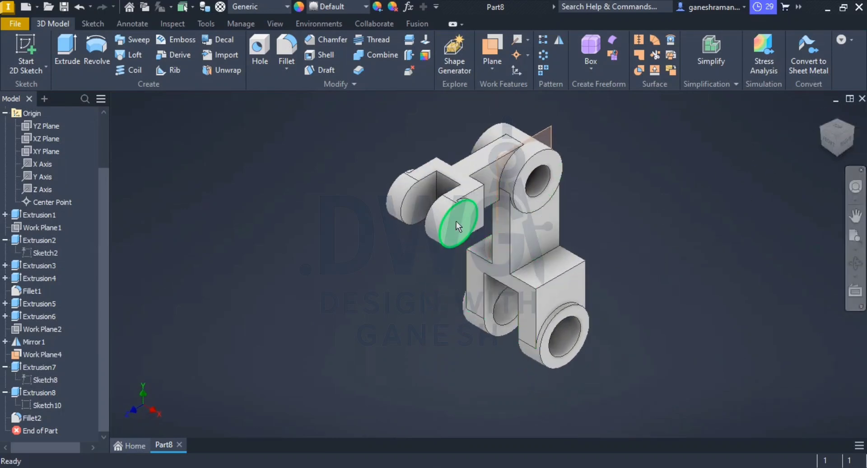
click(456, 221)
key(s)
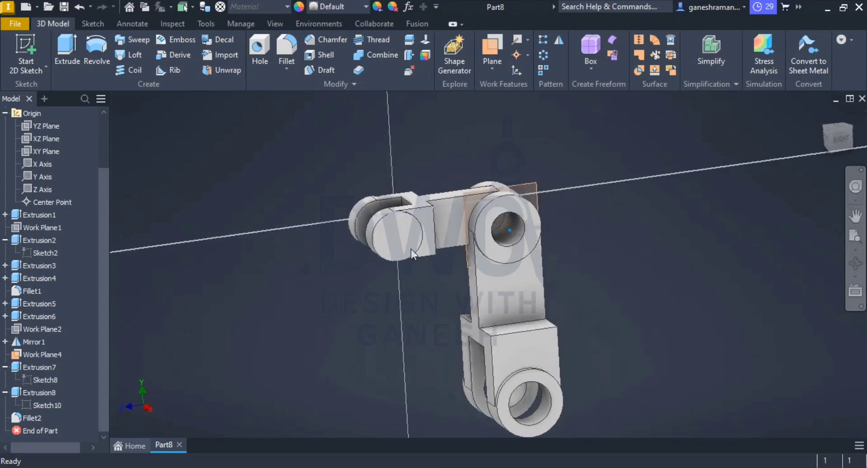
click(96, 44)
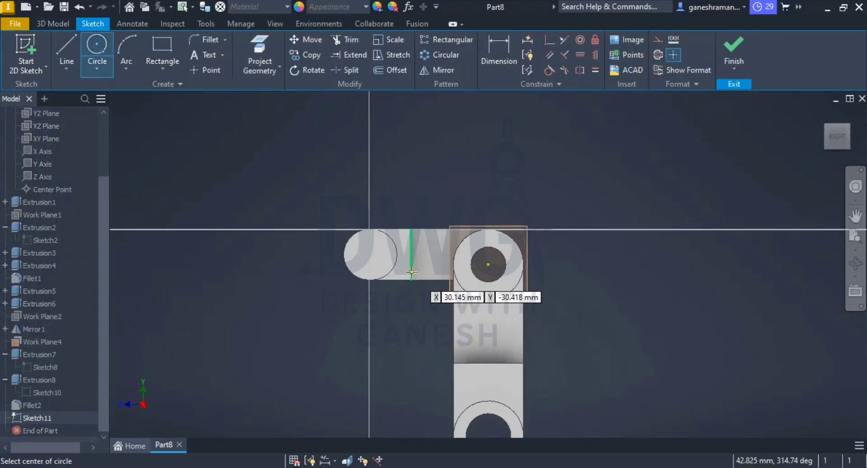
scroll(409, 275, up, 5)
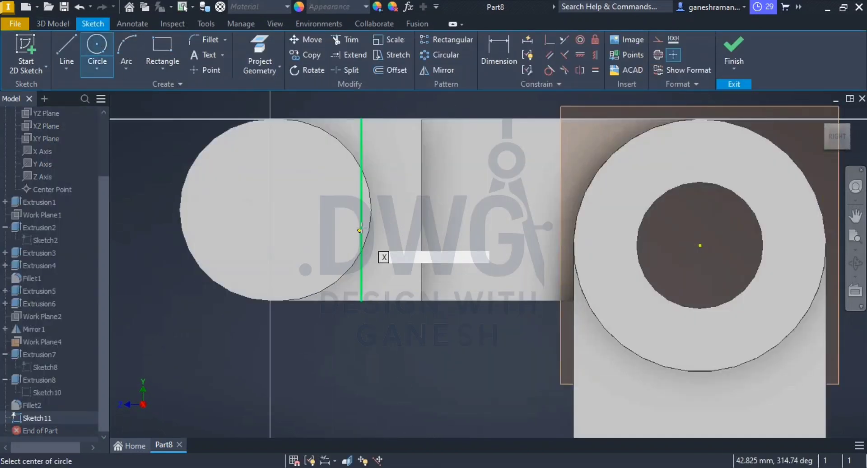
click(280, 211)
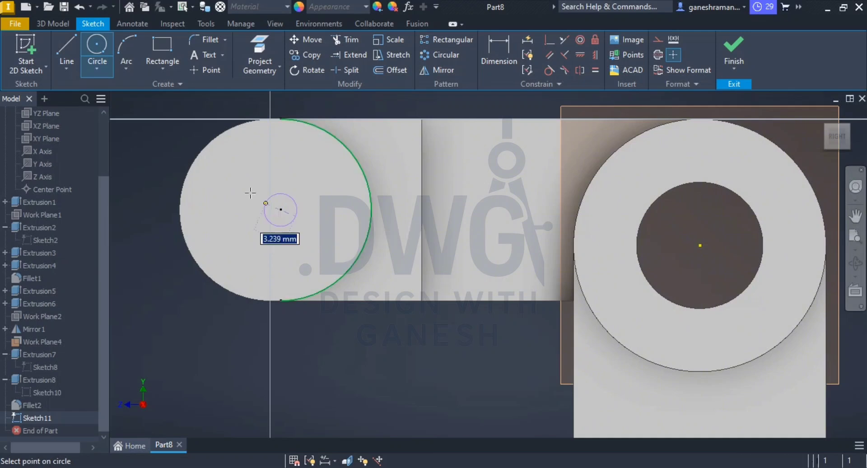
click(231, 161)
key(Escape)
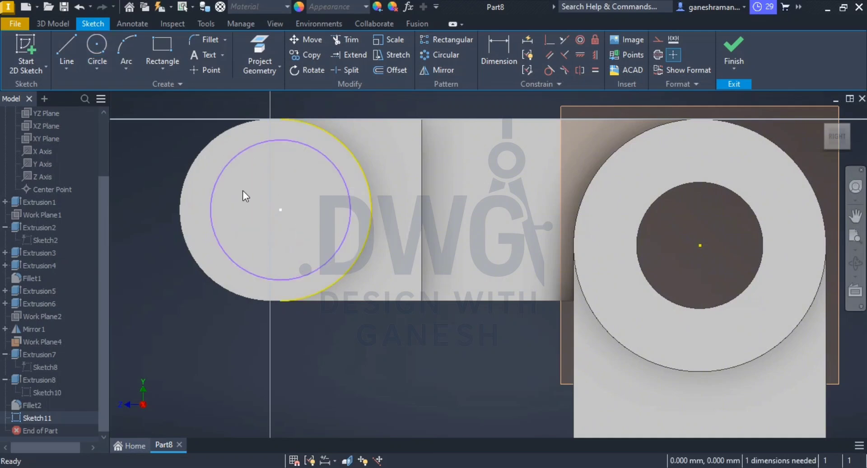
Step: Dimension the circle on the near lug's round face to 15 mm diameter and finish the sketch
key(alt+Tab)
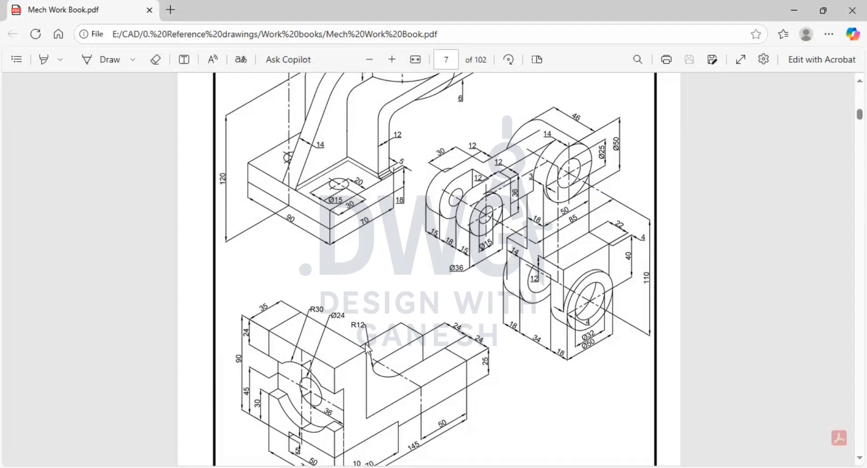
key(alt+Tab)
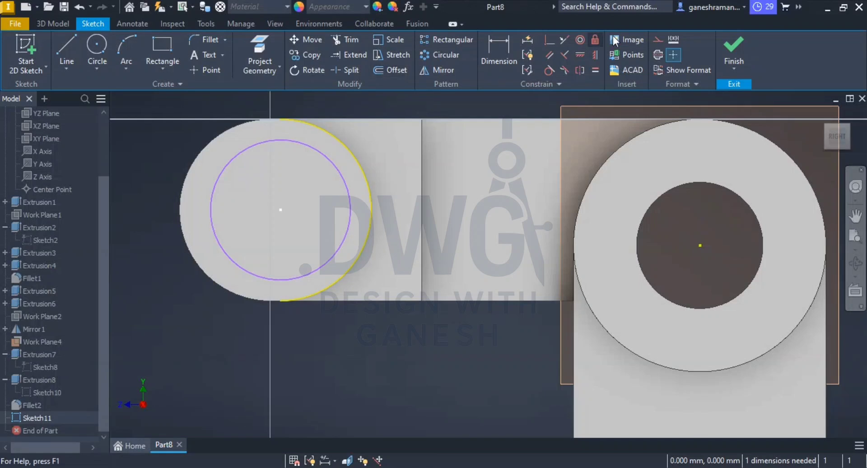
click(480, 58)
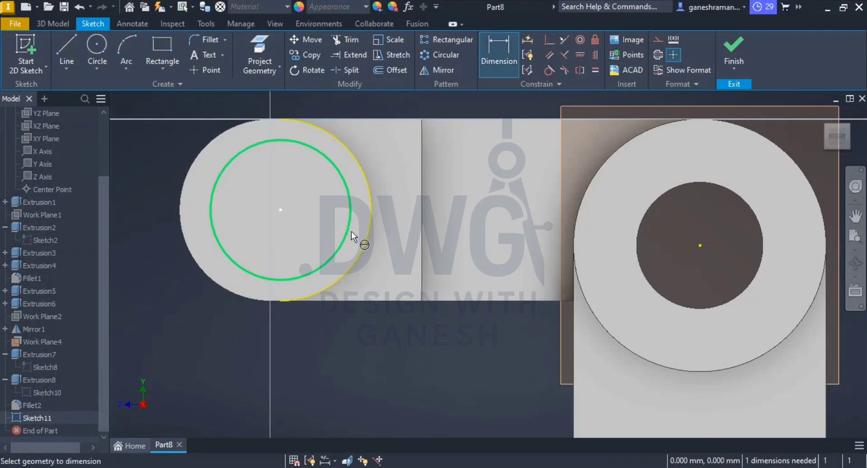
click(351, 231)
click(425, 180)
text(15)
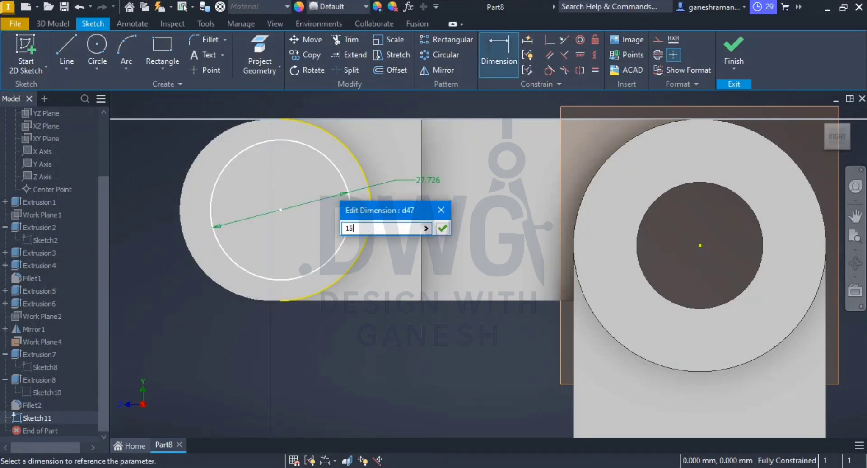
key(Return)
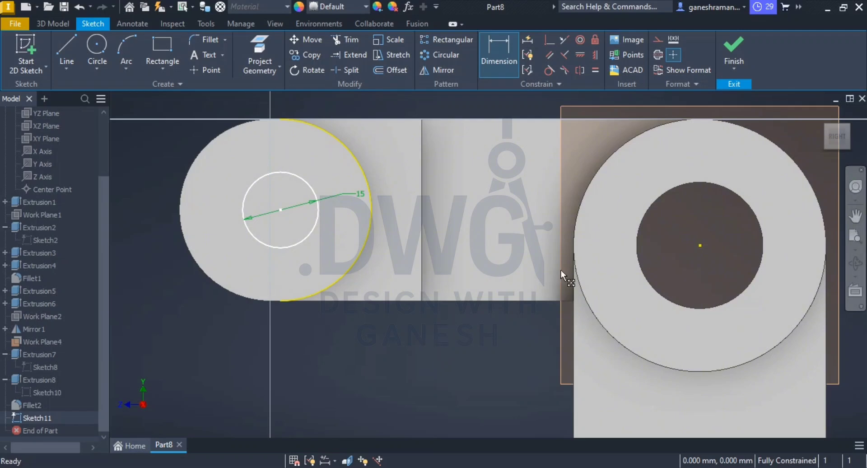
click(725, 53)
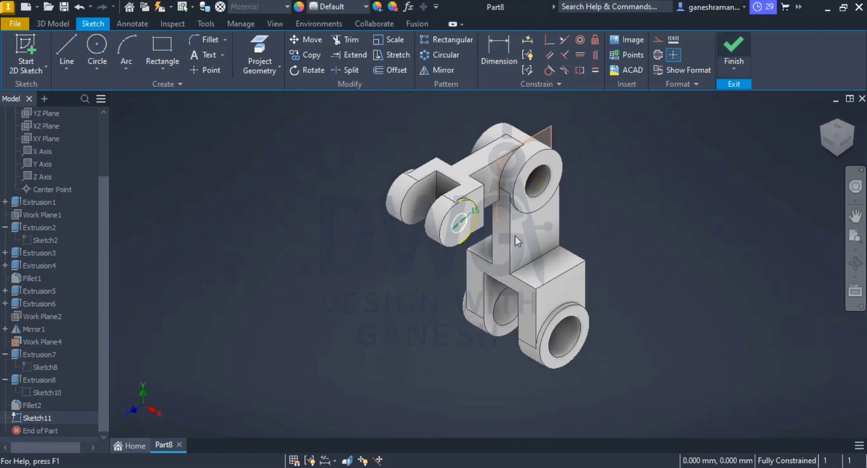
Step: Extrude the 15 mm circle as a through-all cut in the flipped direction, passing through both fork lugs
click(68, 51)
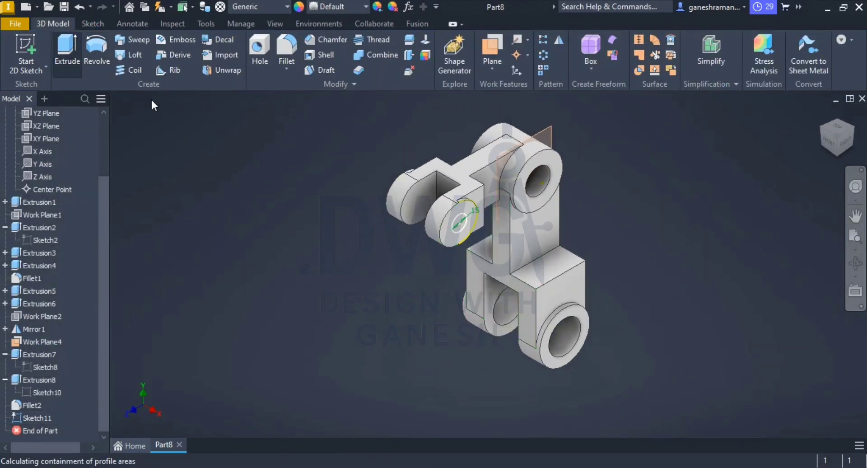
click(204, 200)
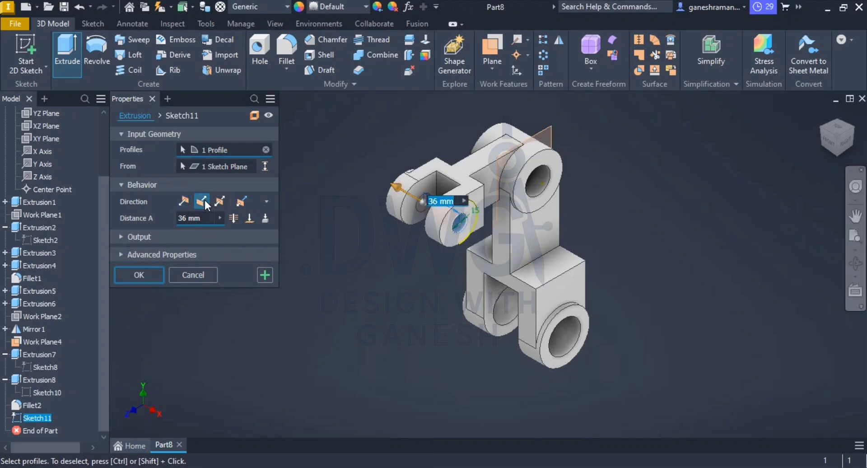
click(234, 219)
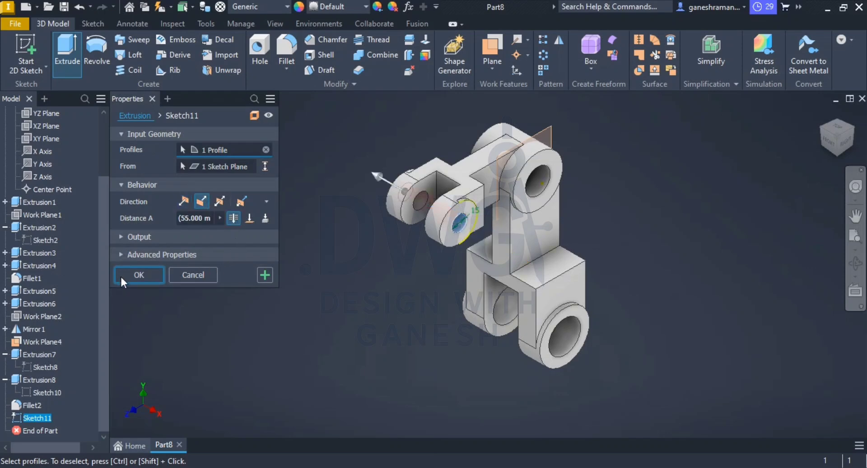
click(140, 274)
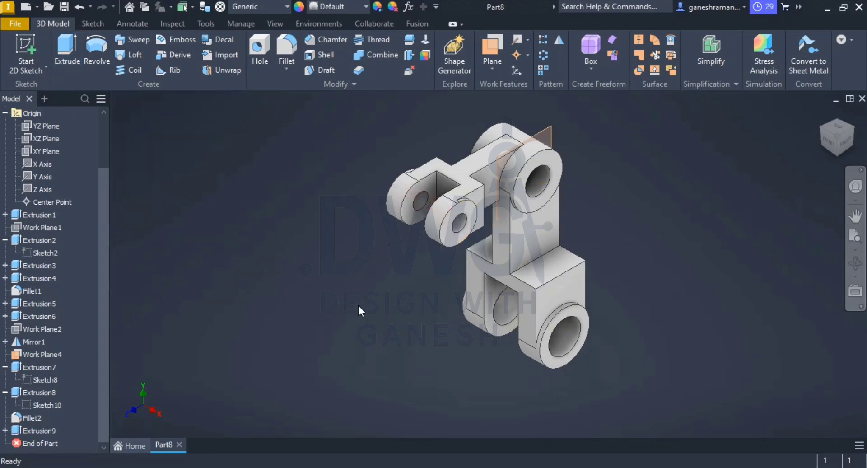
scroll(457, 230, up, 5)
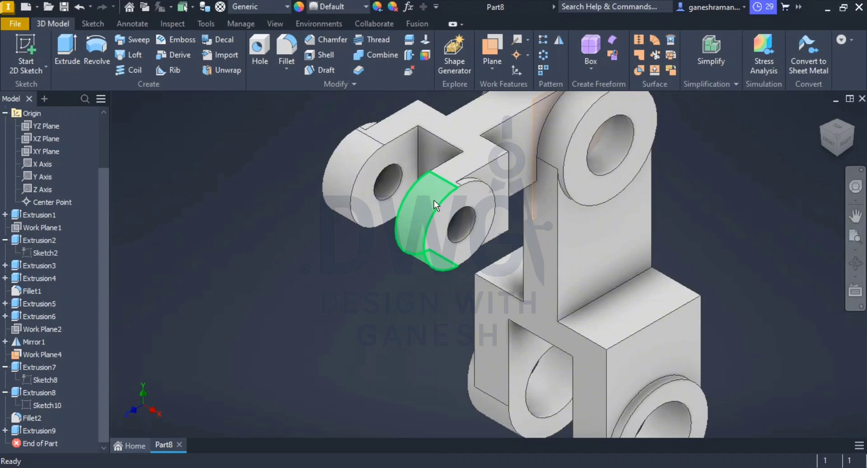
click(383, 160)
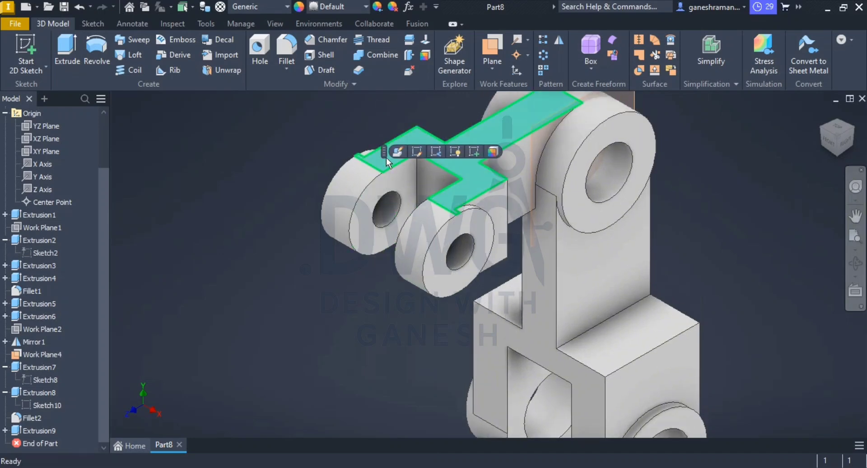
click(416, 152)
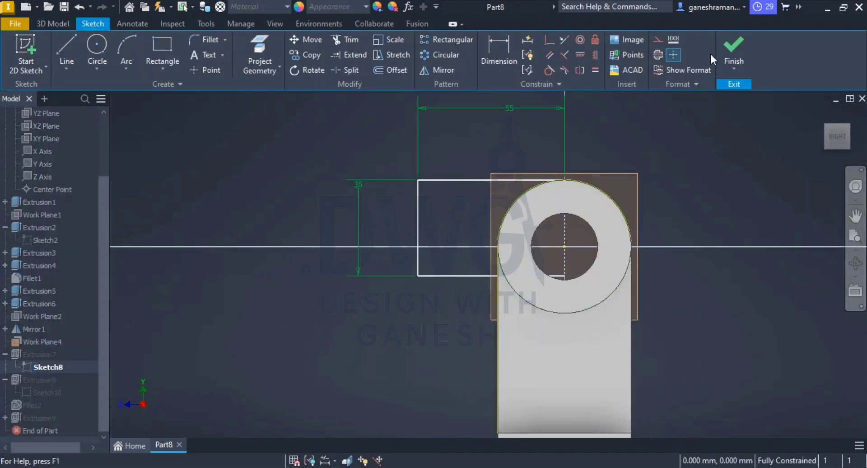
key(Escape)
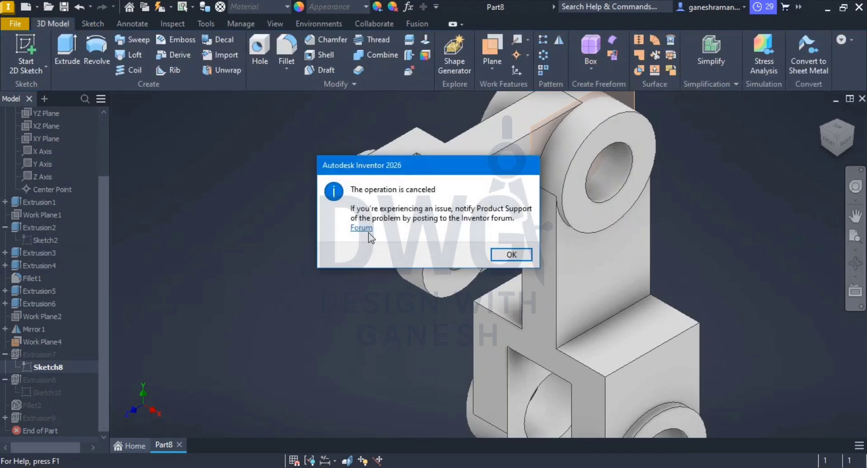
click(508, 254)
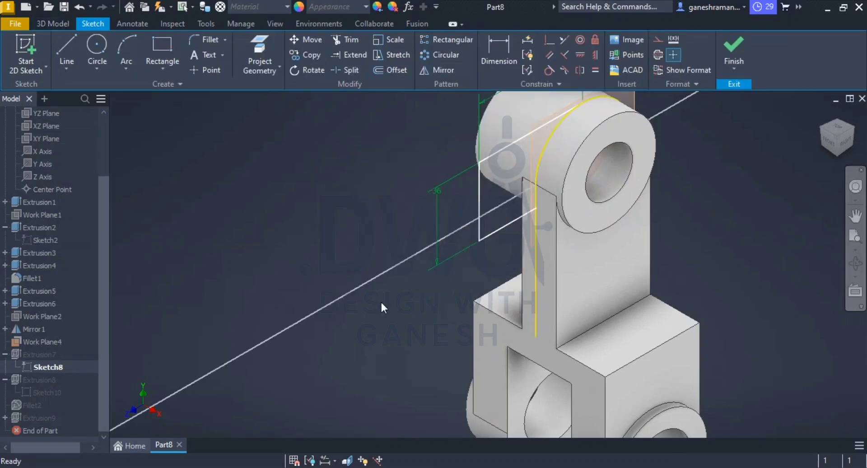
key(ctrl+z)
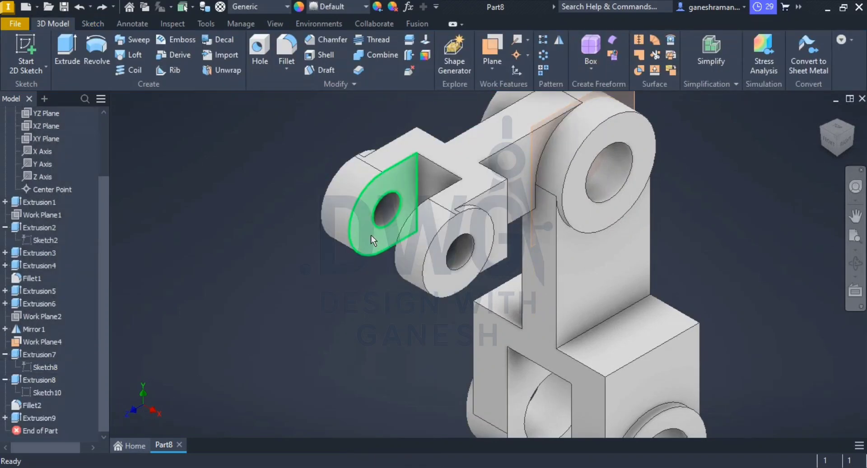
Step: Reopen the fork profile sketch from the far lug's inner face
click(371, 235)
click(405, 226)
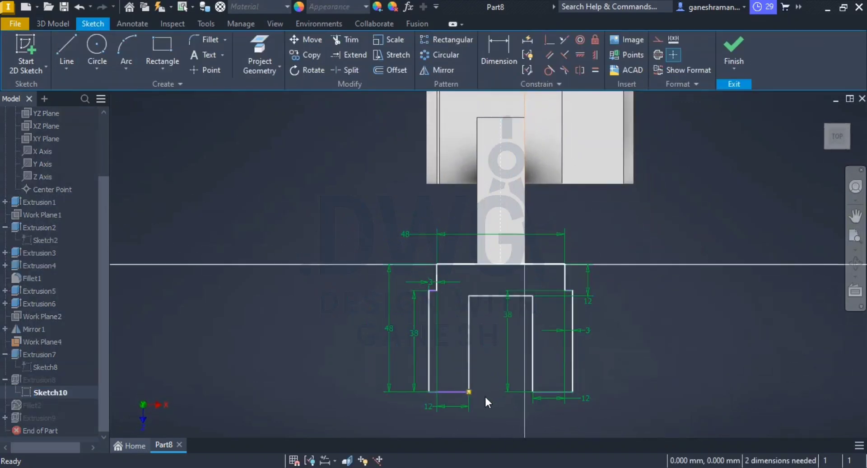
scroll(484, 395, up, 3)
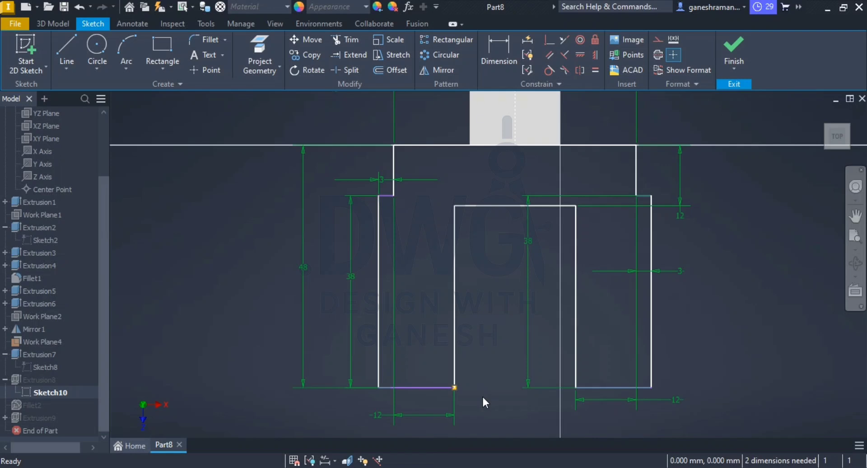
Step: Try to add a coincident constraint between one prong's end line and the outer end corner of the other prong
click(437, 389)
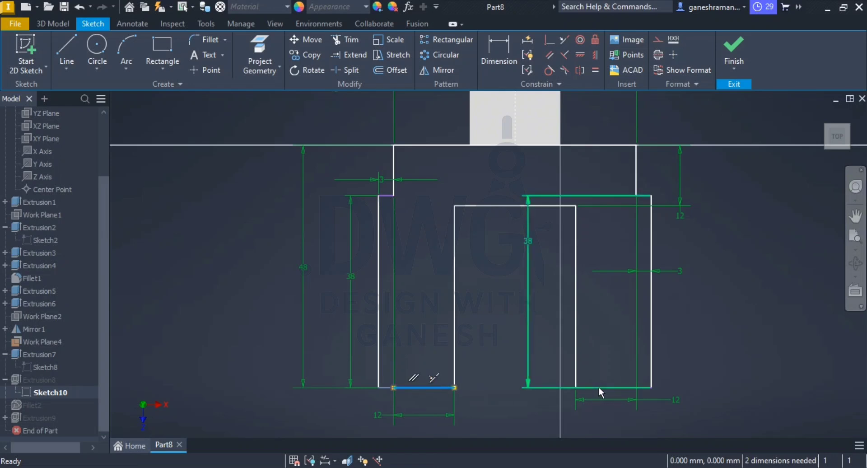
ctrl+click(648, 386)
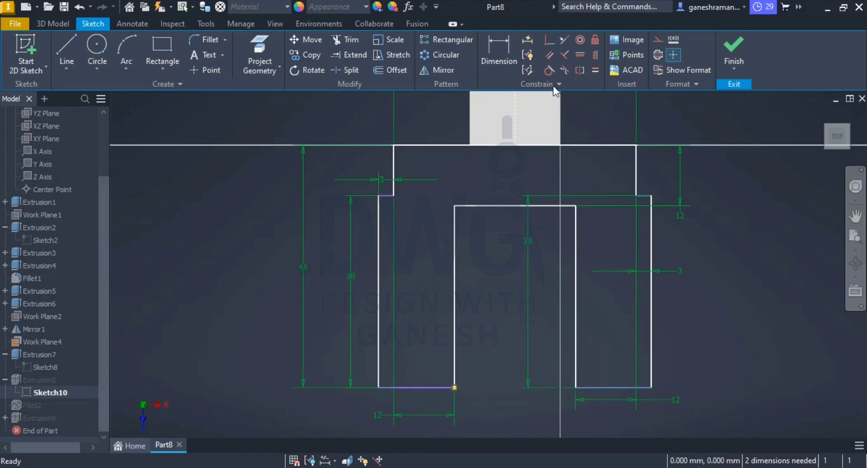
click(548, 41)
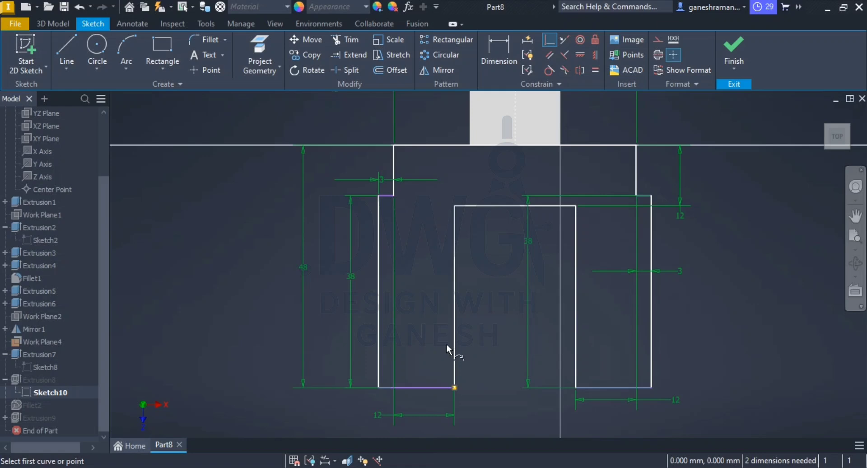
click(437, 386)
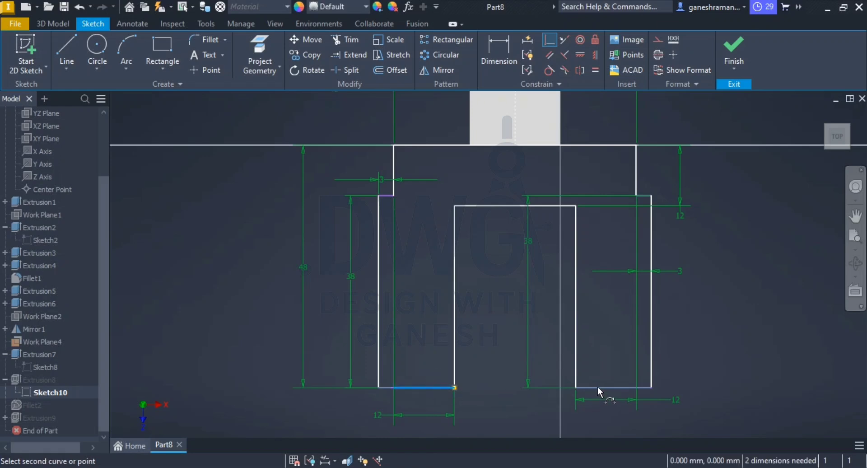
click(652, 387)
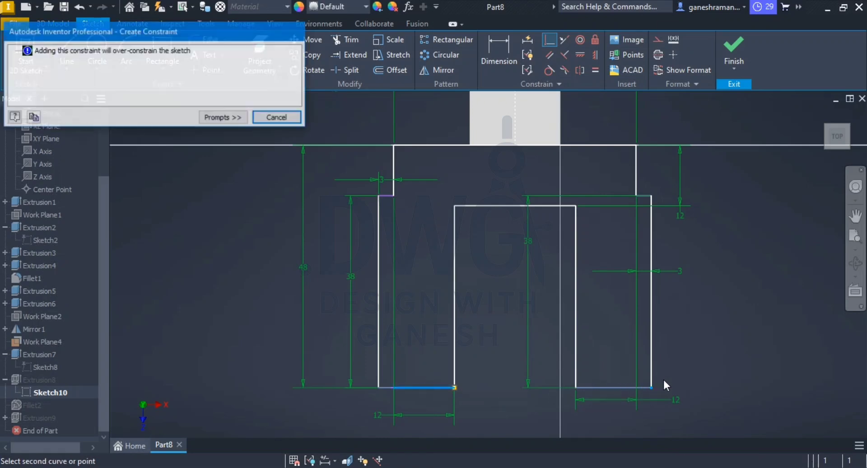
click(277, 116)
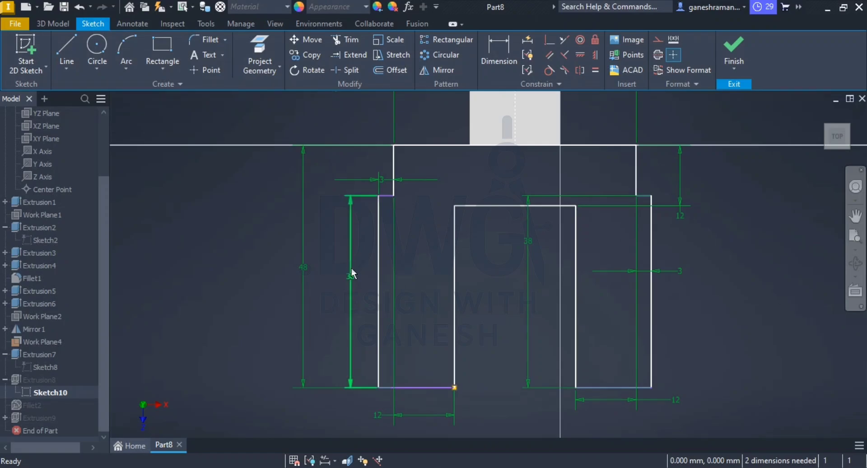
Step: Check the fork in the reference drawing, set the fork profile's overall length to 46 mm and finish the sketch
key(alt+Tab)
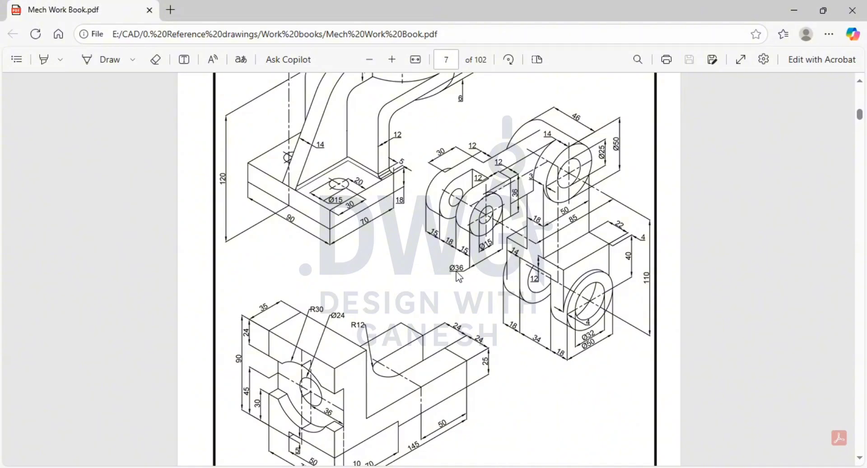
key(alt+Tab)
double_click(303, 275)
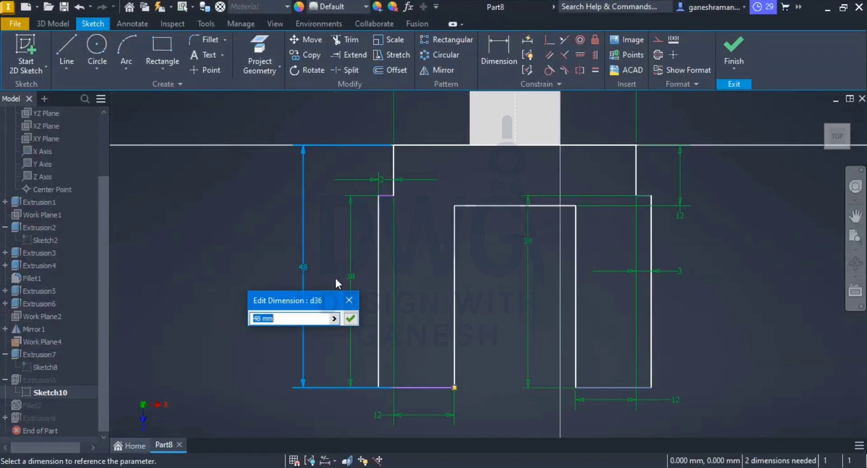
text(46)
key(Return)
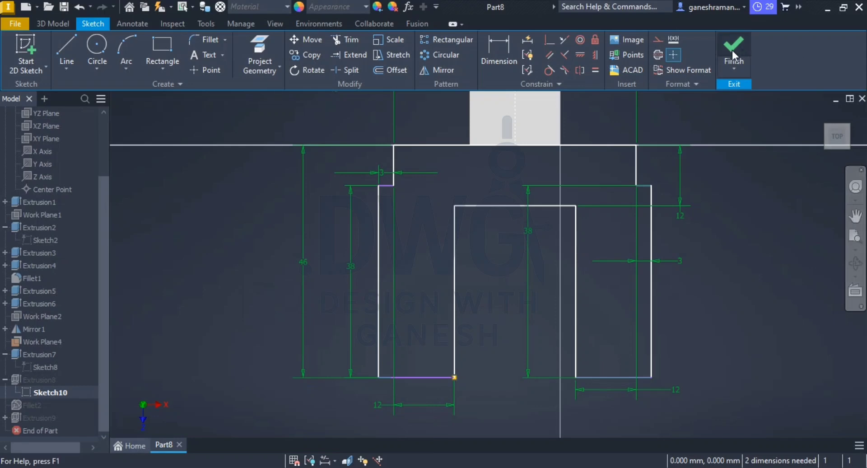
click(732, 51)
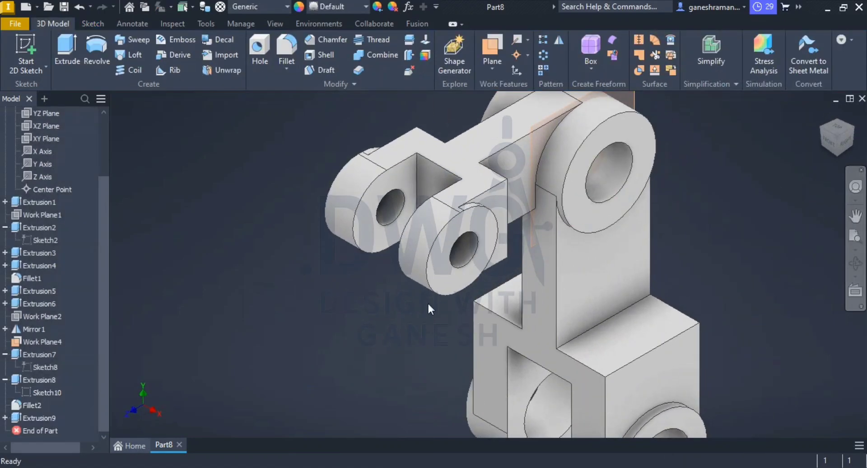
Step: Reopen the fork profile sketch from the far lug's inner face and check the fork dimensions in the reference drawing
middle_drag(444, 265, 439, 249)
shift+middle_drag(465, 249, 414, 250)
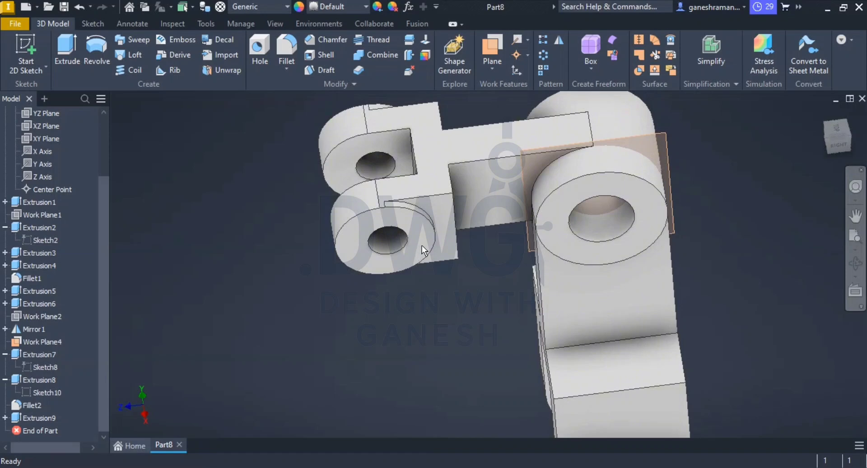
click(346, 174)
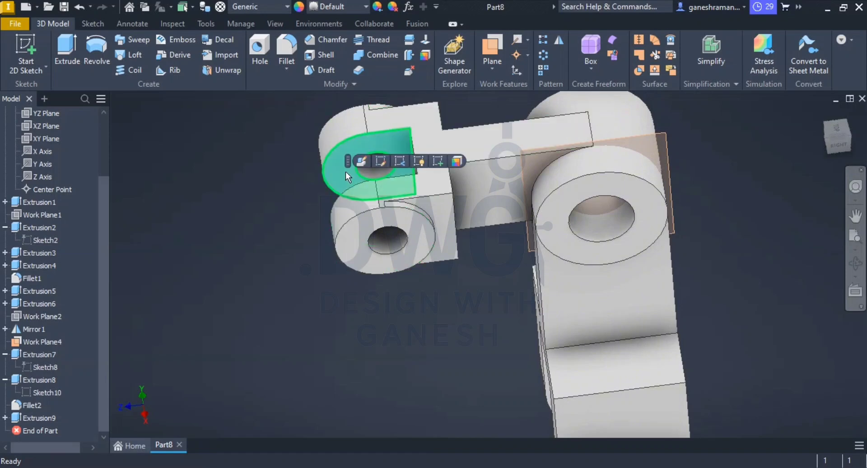
click(381, 161)
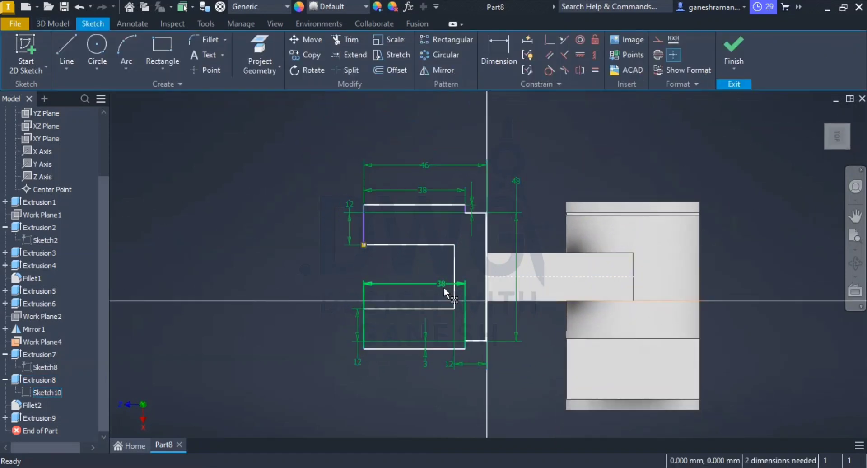
key(alt+Tab)
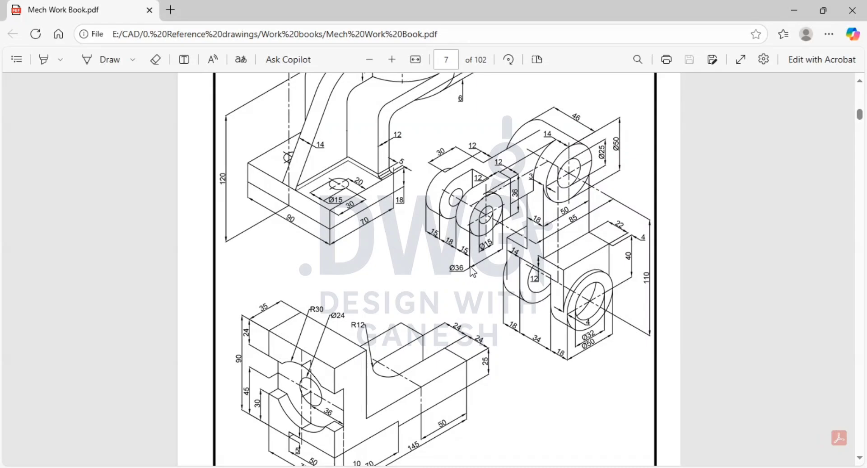
key(alt+Tab)
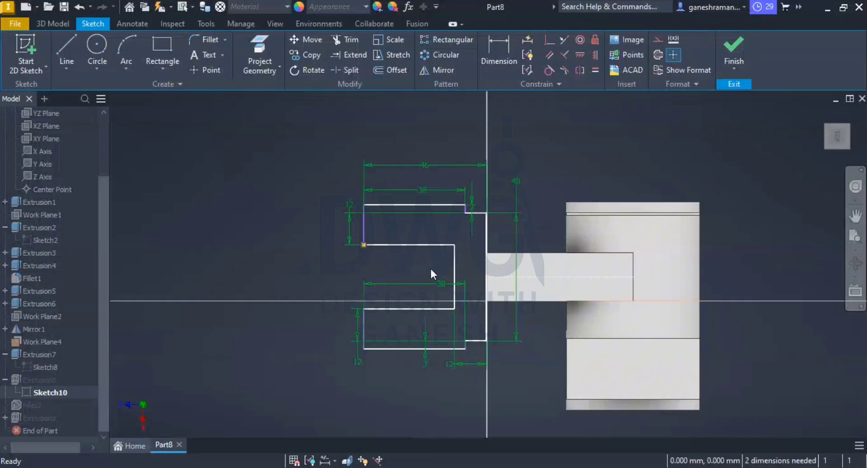
Step: Set the fork profile's overall length to 48 mm, leaving the outer prong's length as it is
double_click(423, 188)
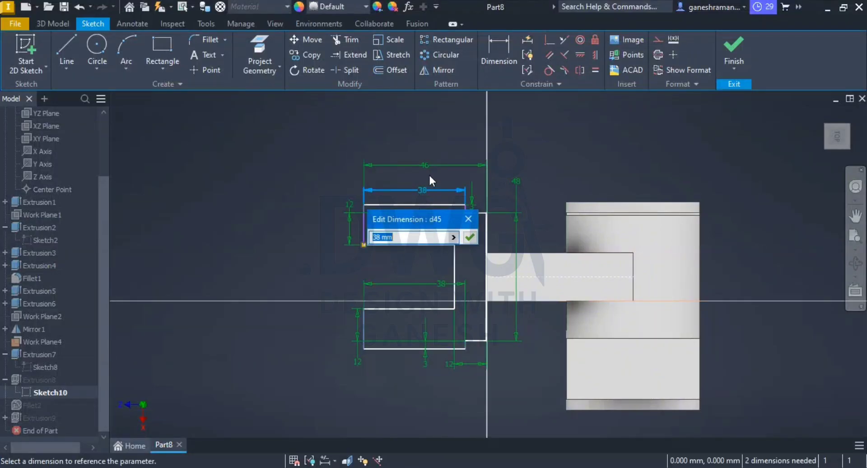
click(469, 237)
double_click(419, 165)
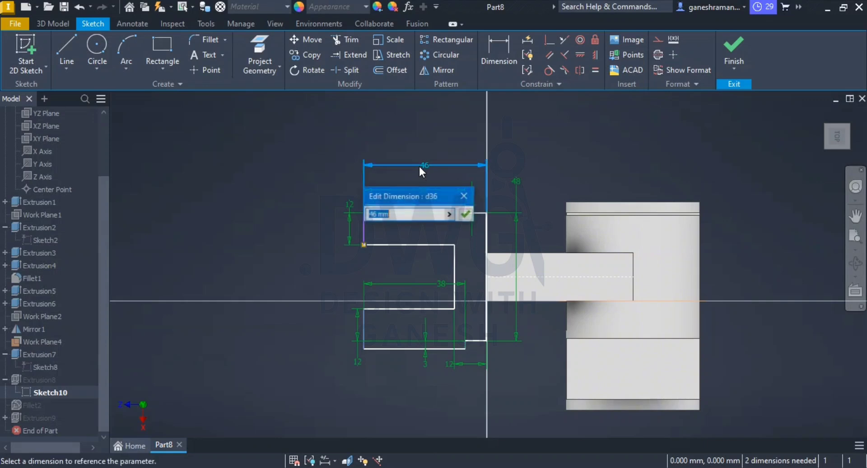
text(48)
key(Return)
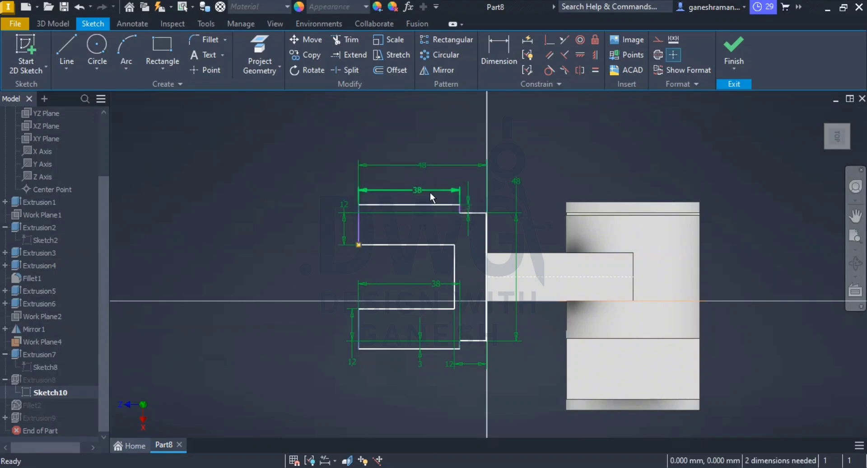
Step: Set the length of both fork prongs to 36 mm and finish the sketch, accepting the reported problems
double_click(416, 189)
text(36)
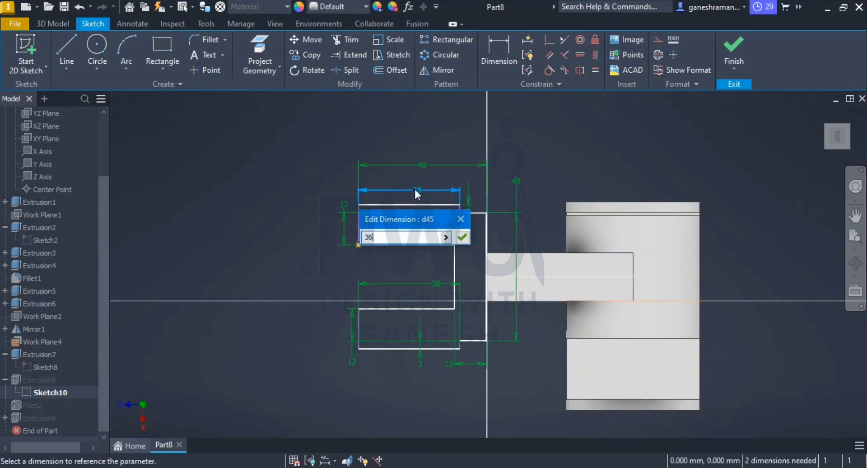
key(Return)
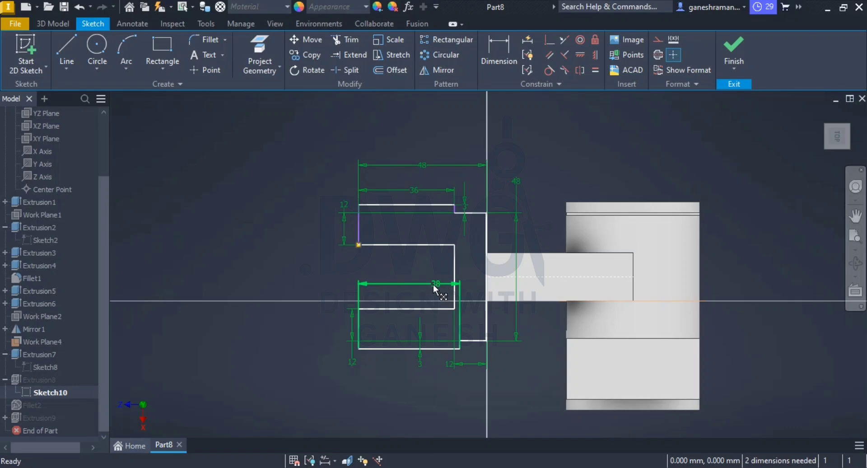
double_click(434, 285)
text(36)
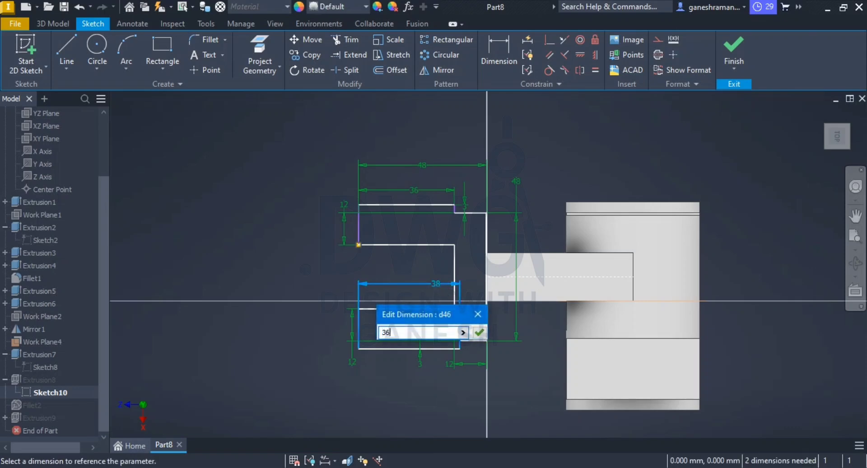
key(Return)
click(726, 45)
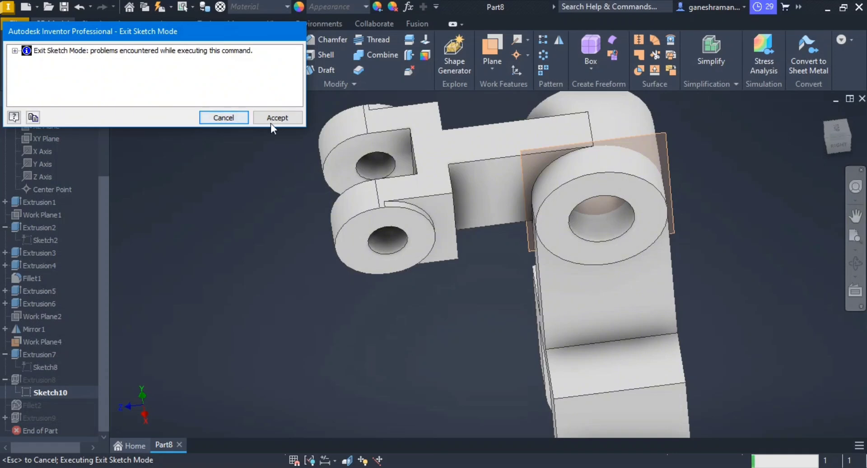
click(273, 121)
Step: Hide Work Plane4, the visible work plane at the large upper boss
scroll(457, 311, down, 5)
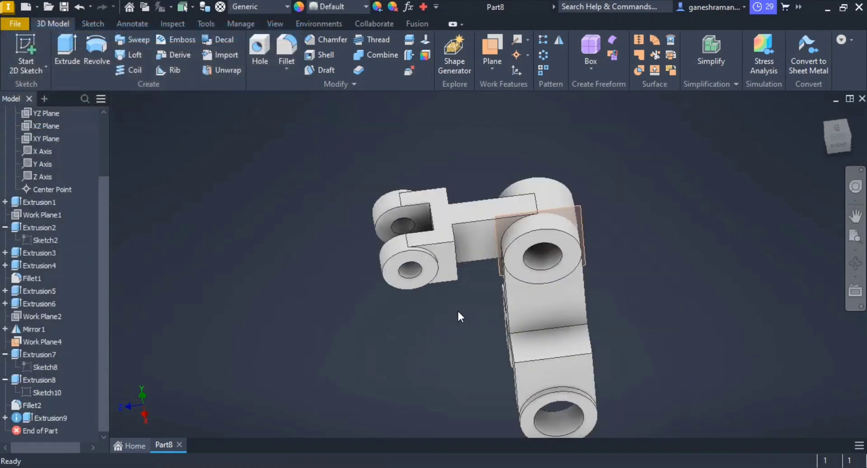
middle_drag(459, 309, 469, 281)
scroll(535, 228, up, 10)
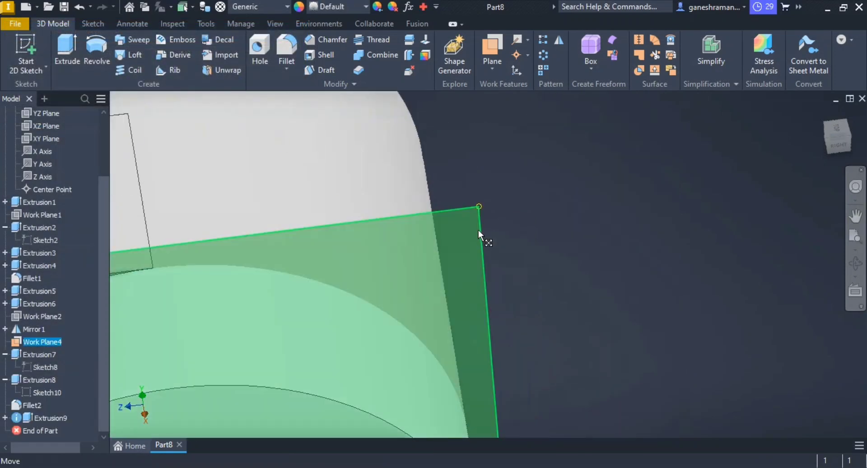
right_click(478, 229)
click(519, 172)
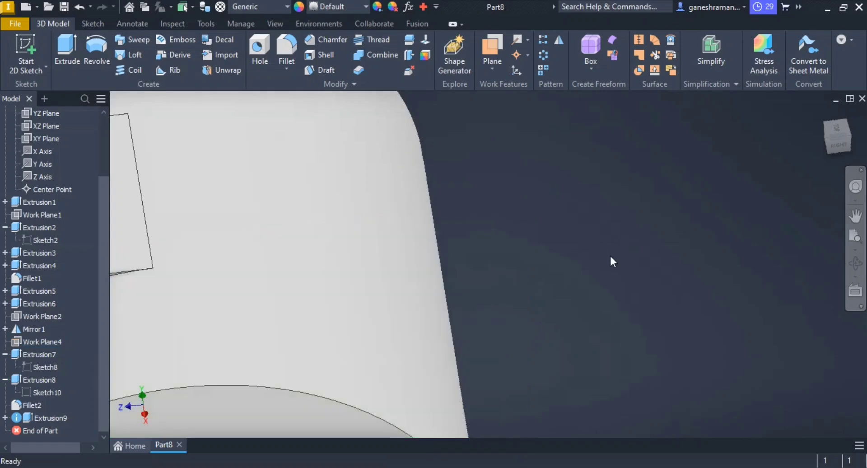
scroll(609, 253, down, 10)
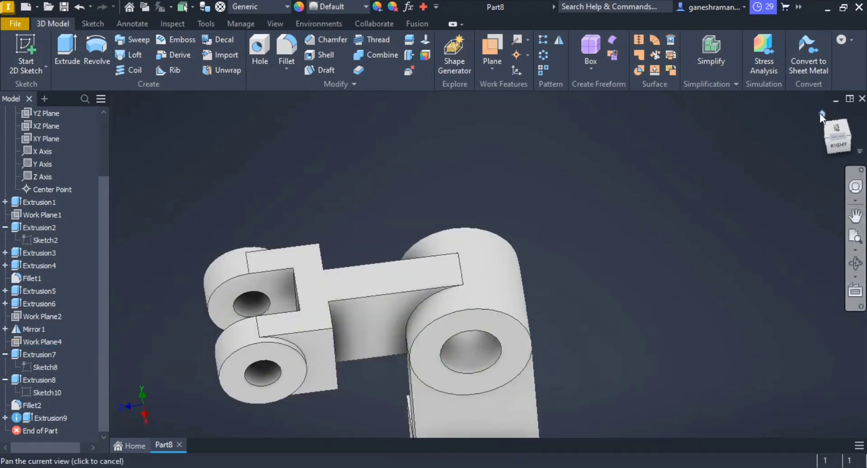
click(820, 113)
scroll(566, 250, up, 1)
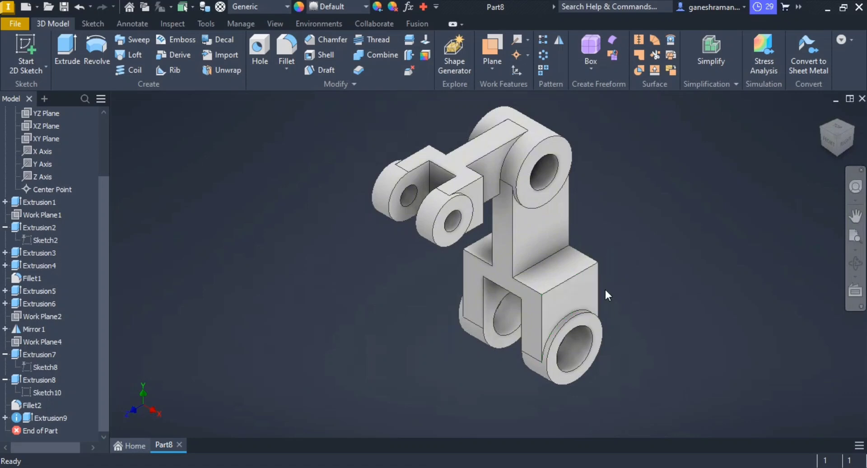
Step: Start saving the part and choose the folder E:\CAD\Inventor as its location
key(ctrl+s)
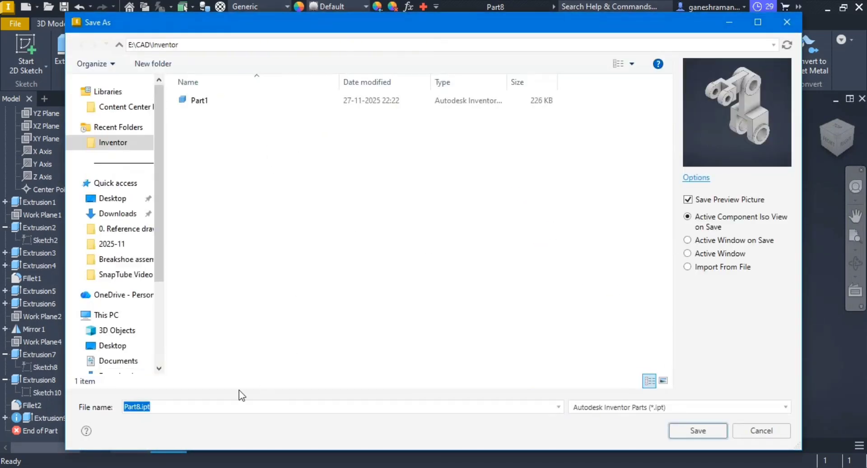
scroll(129, 323, down, 2)
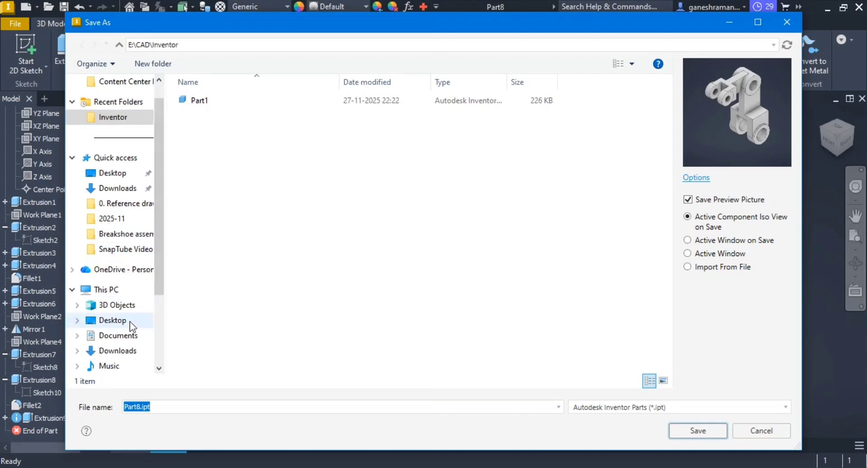
scroll(120, 350, down, 2)
click(120, 350)
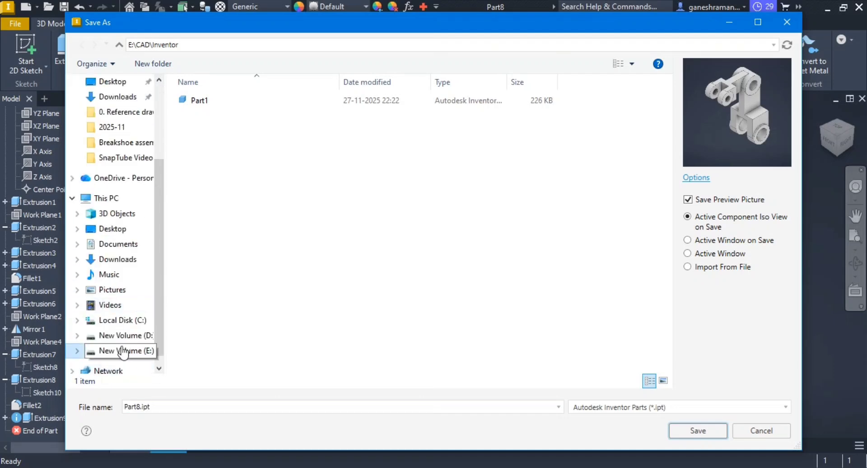
double_click(248, 101)
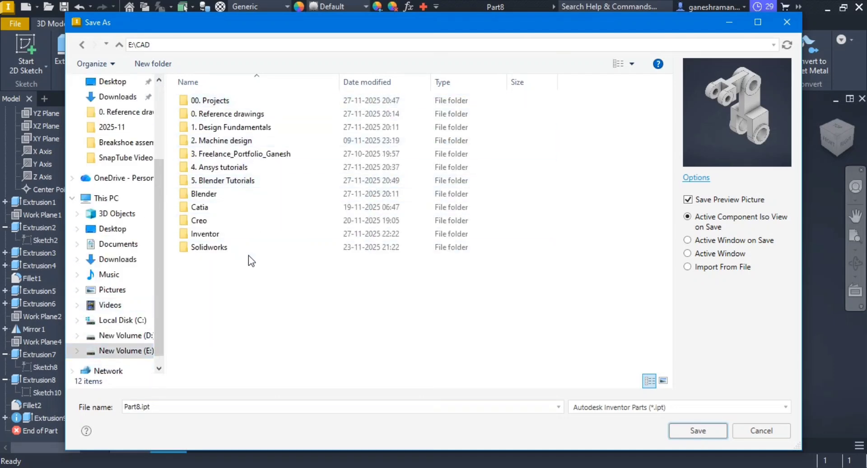
click(259, 233)
double_click(258, 233)
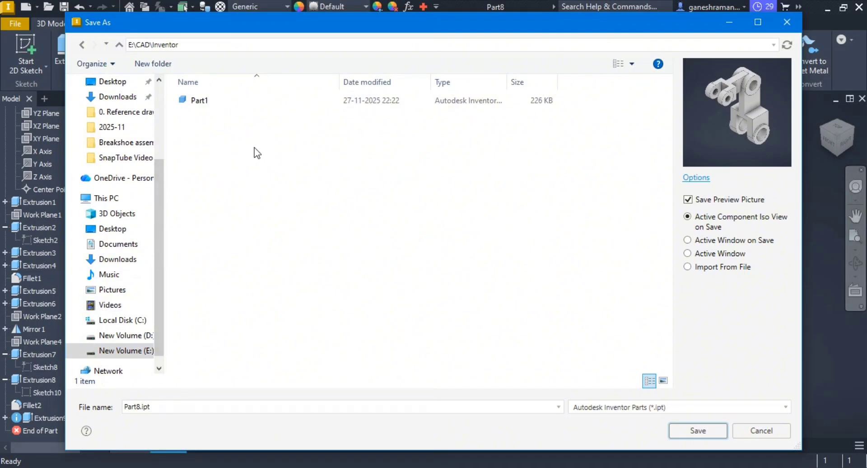
Step: Name the part file Exercise1 and save it
double_click(192, 407)
text(EXW)
key(BackSpace)
key(BackSpace)
text(ercise)
key(BackSpace)
key(BackSpace)
key(BackSpace)
key(BackSpace)
key(BackSpace)
text(xercisse)
key(BackSpace)
key(BackSpace)
key(BackSpace)
text(e1)
key(Return)
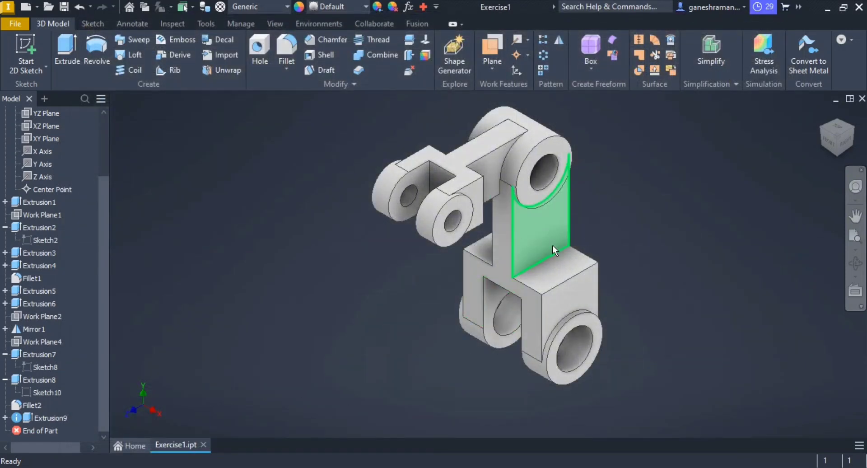
Step: Look over the bracket model and its feature list, and compare it with the reference drawing in Mech Work Book.pdf
middle_drag(536, 278, 515, 294)
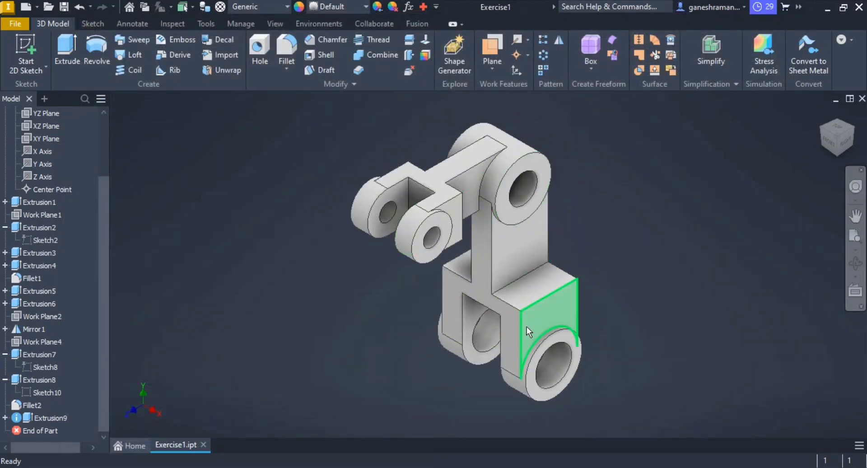
middle_drag(526, 327, 508, 319)
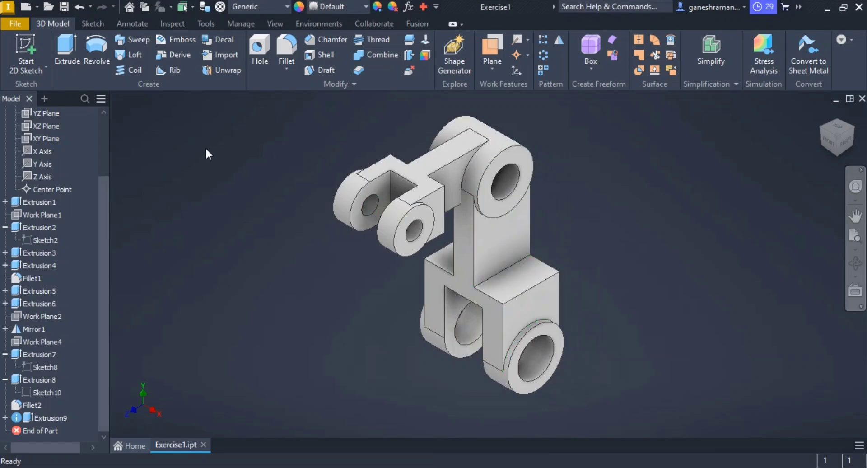
scroll(40, 279, up, 2)
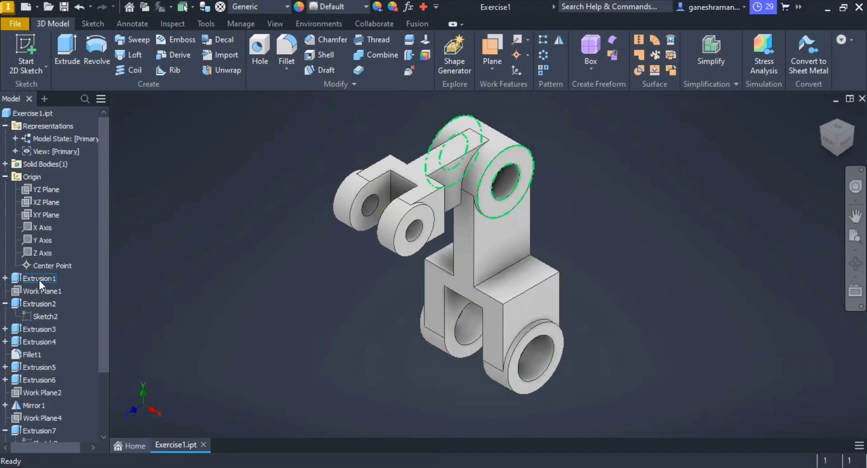
scroll(40, 280, down, 2)
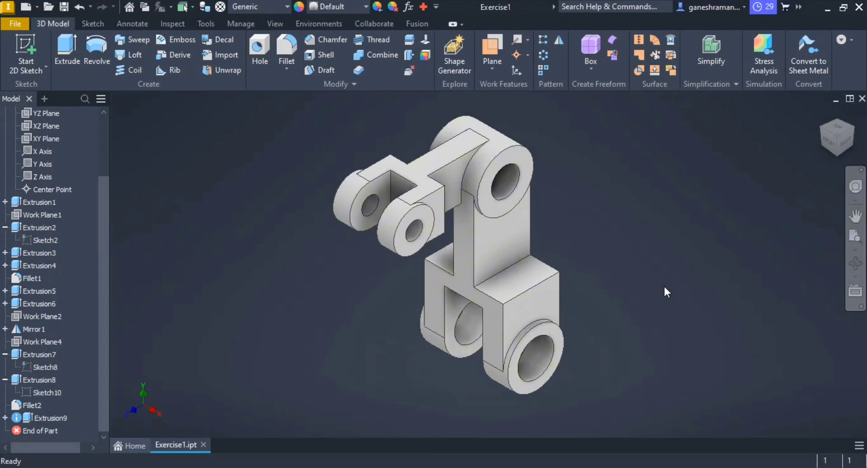
key(alt+Tab)
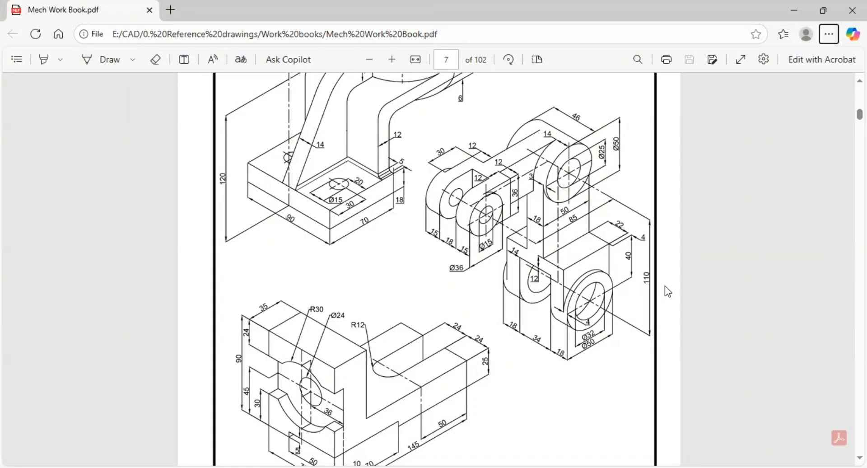
key(alt+Tab)
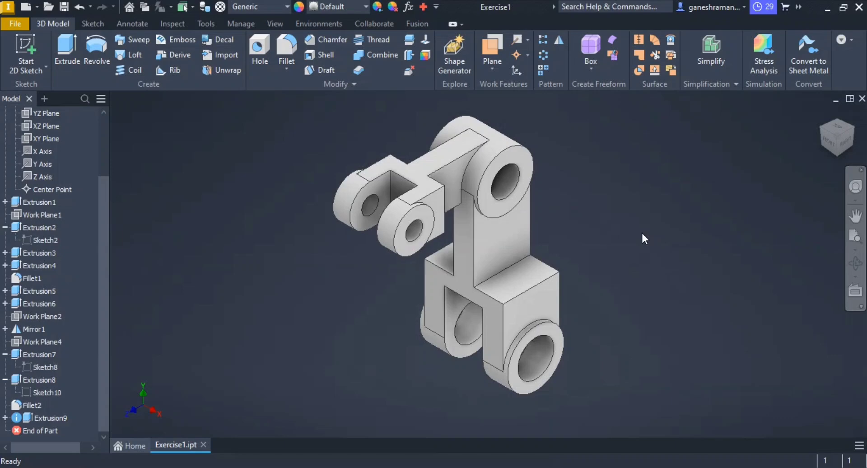